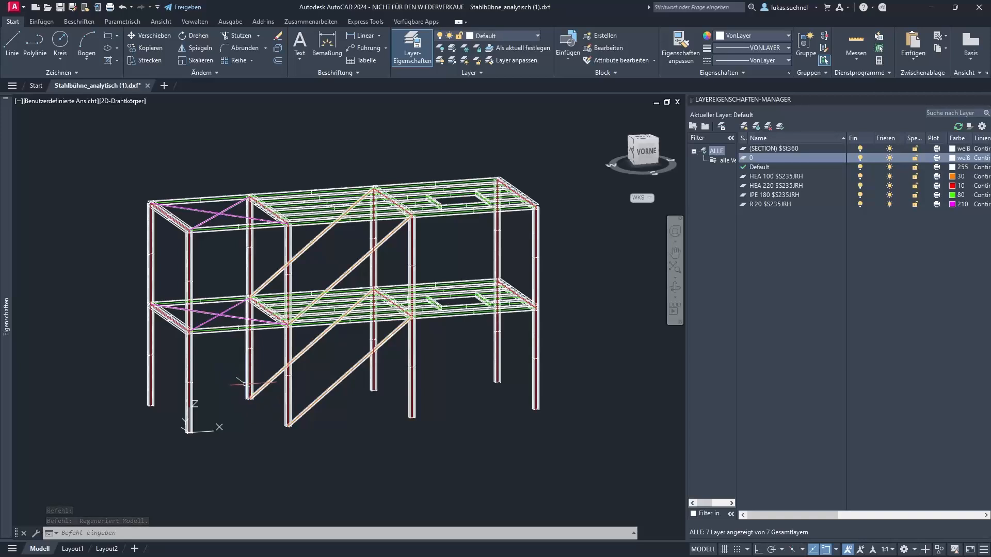
# Examine the steel platform's columns, beams and bracing, including a beam-column corner, and pick out the HEA 100 $S235JRH layer.
pyautogui.moveTo(245, 385)
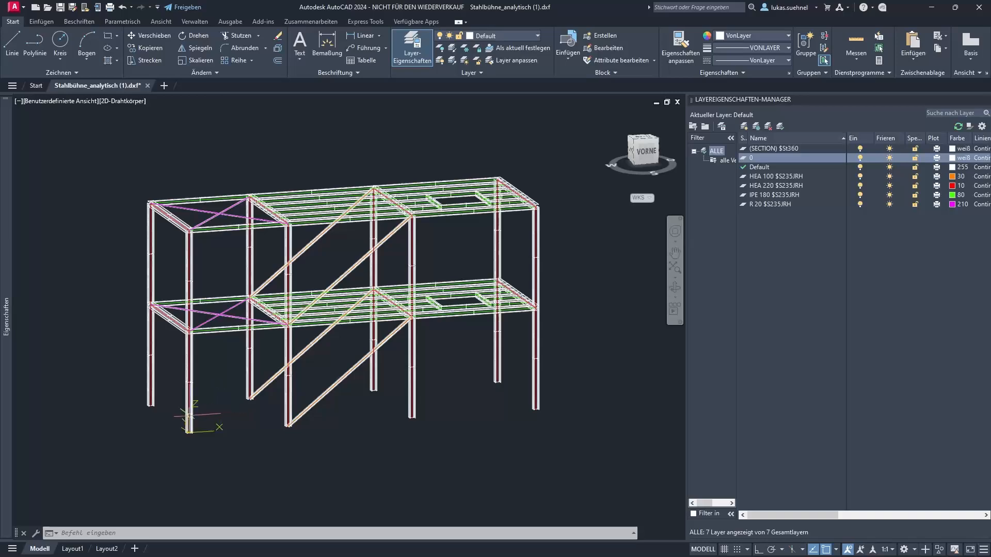
pyautogui.scroll(2, 192, 416)
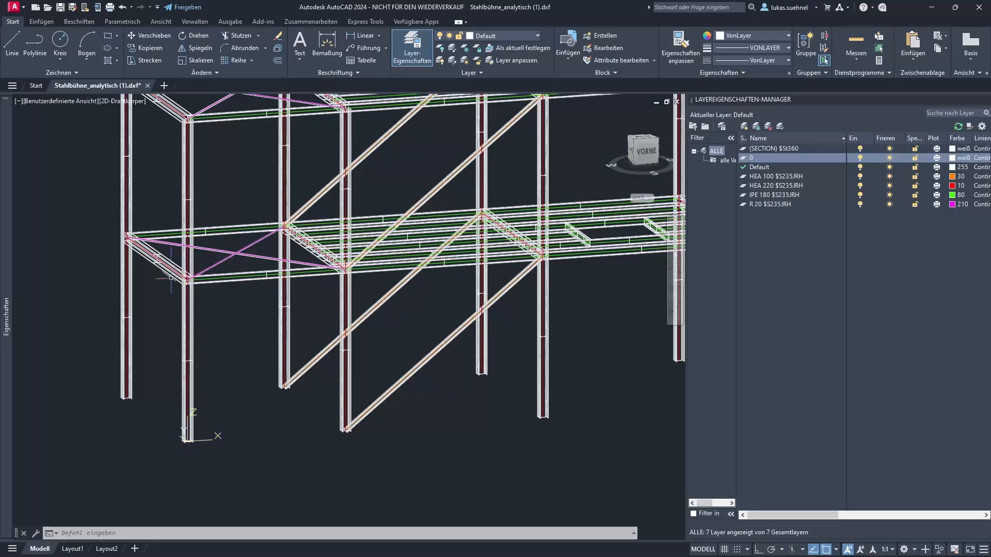
pyautogui.scroll(-2, 165, 332)
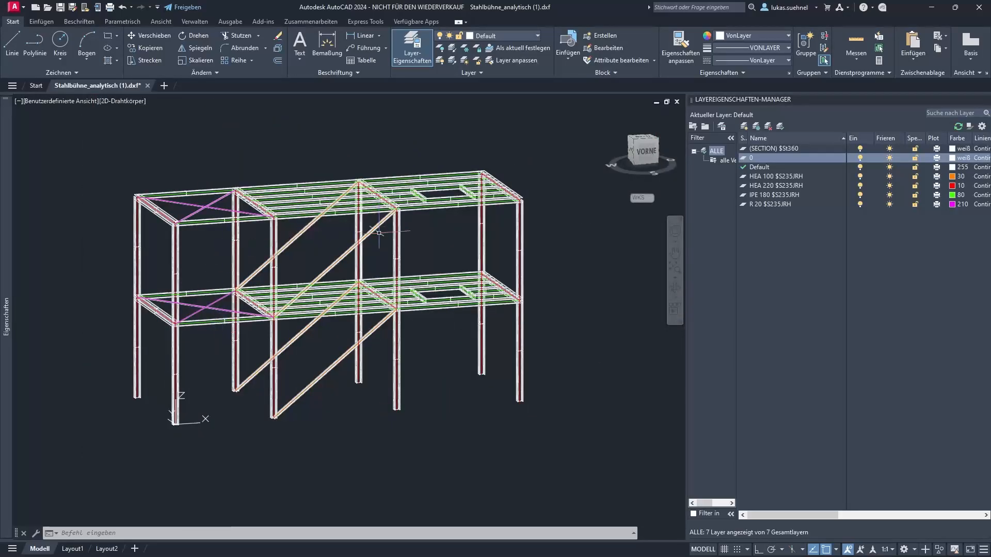
pyautogui.scroll(6, 206, 310)
pyautogui.scroll(5, 206, 310)
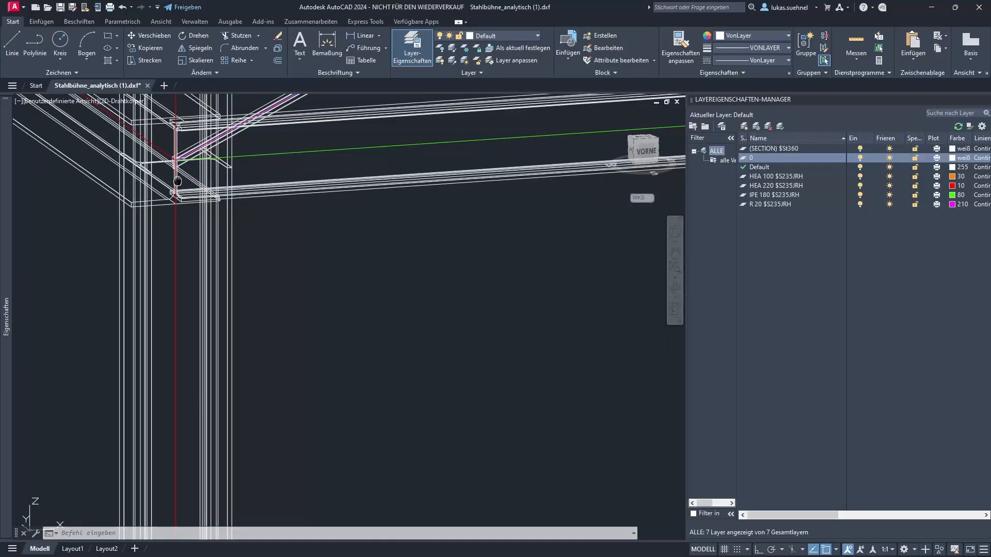
pyautogui.moveTo(178, 181); pyautogui.dragTo(226, 332, button='middle')
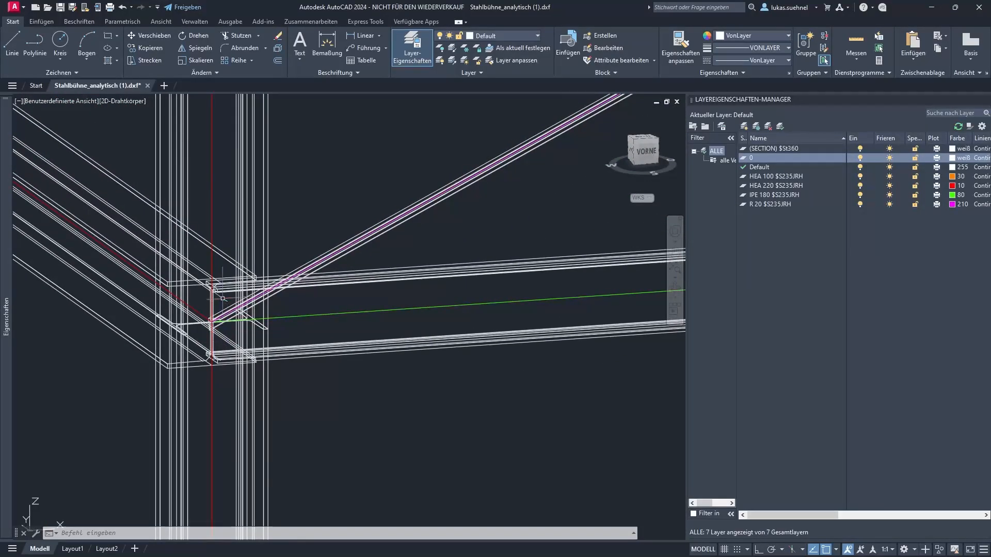
pyautogui.scroll(-4, 205, 357)
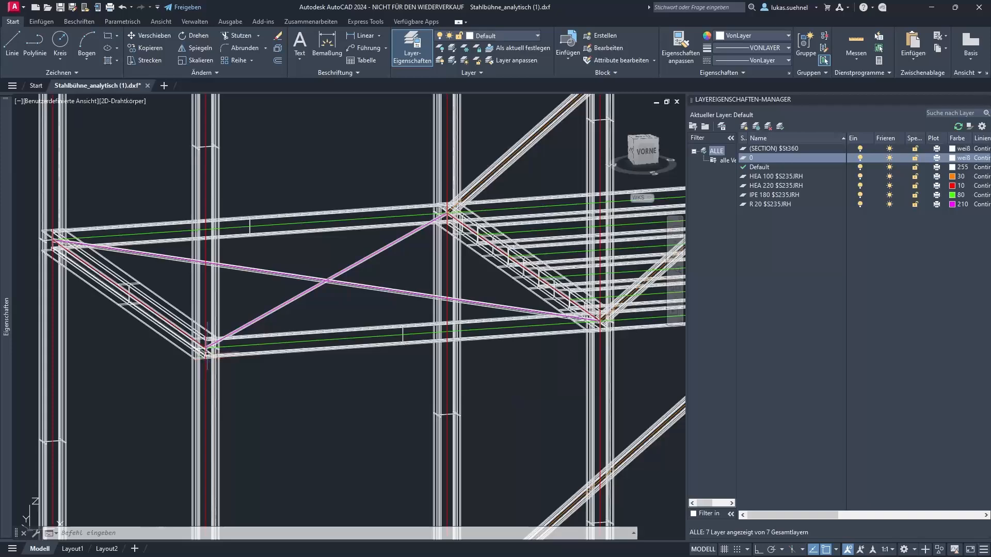
pyautogui.scroll(-2, 205, 357)
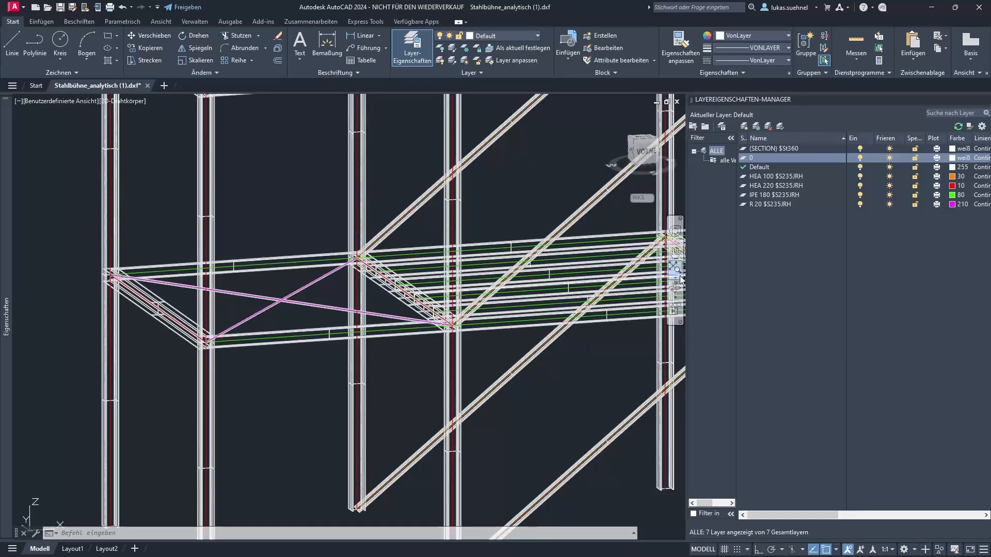
pyautogui.click(760, 178)
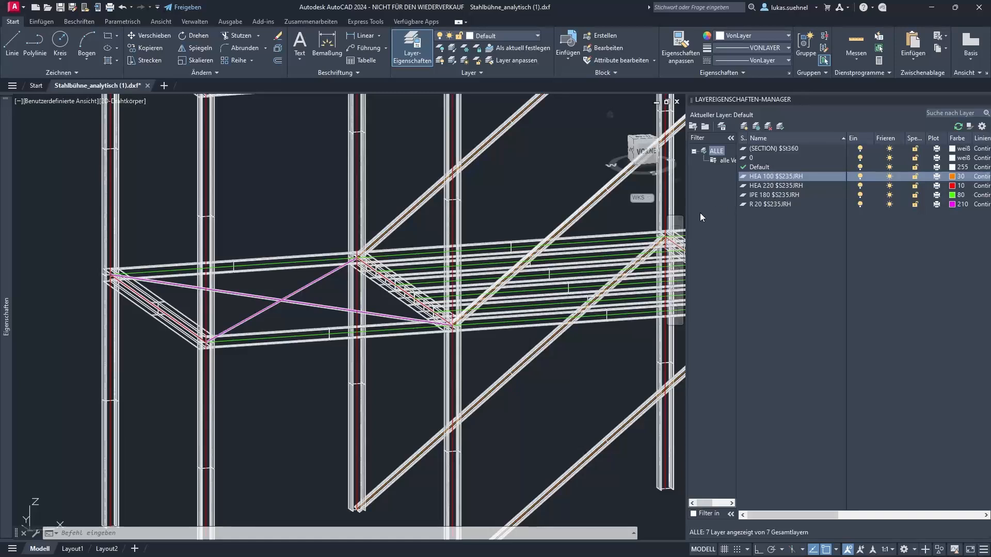
pyautogui.scroll(-3, 285, 291)
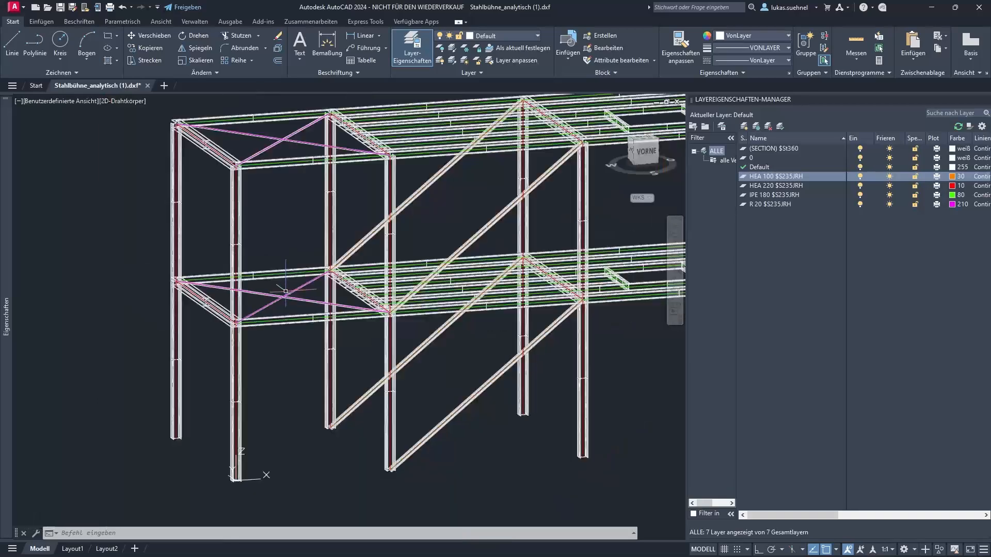
pyautogui.scroll(-2, 285, 291)
pyautogui.scroll(-1, 480, 253)
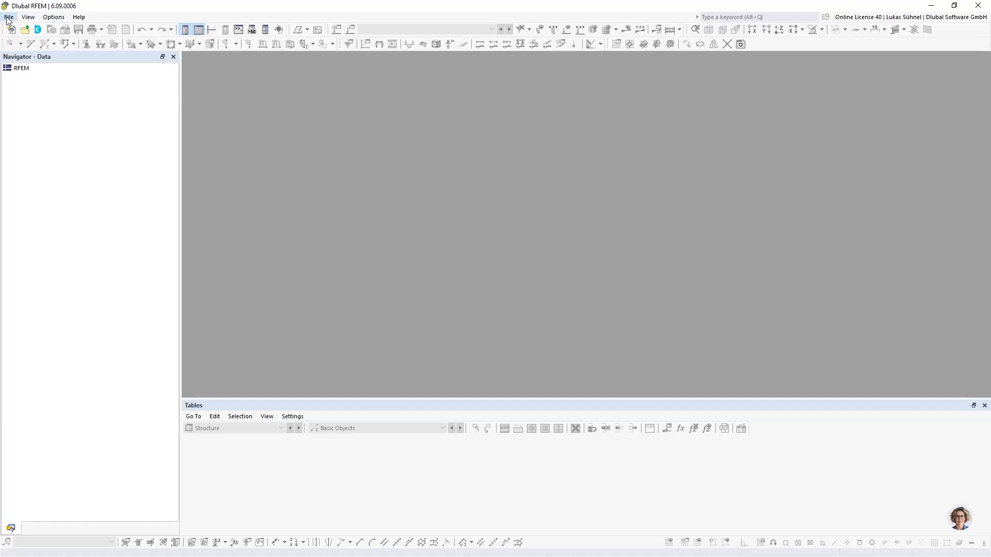
# Switch to Dlubal RFEM and load the DXF file Stahlbühne_analytisch (1).dxf for import.
pyautogui.click(9, 17)
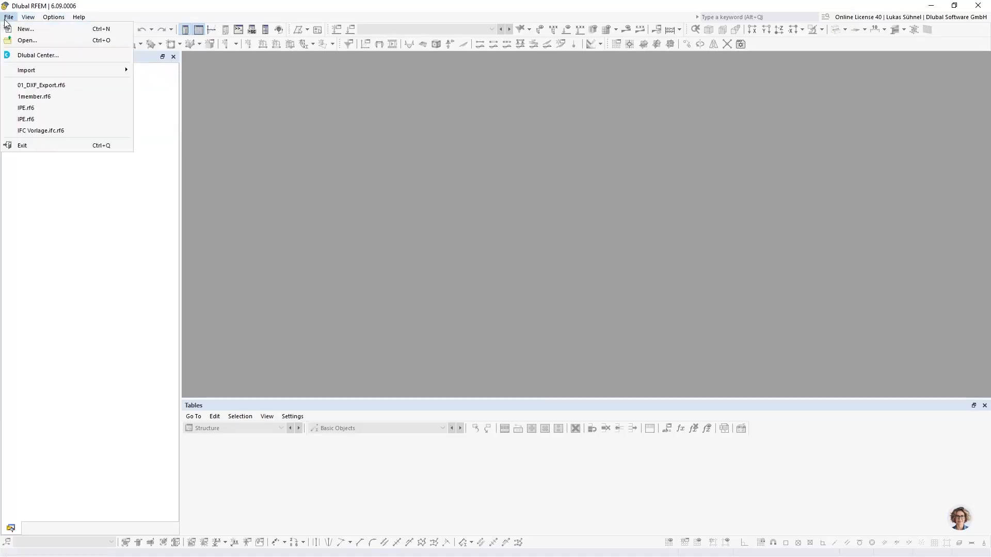
pyautogui.moveTo(34, 71)
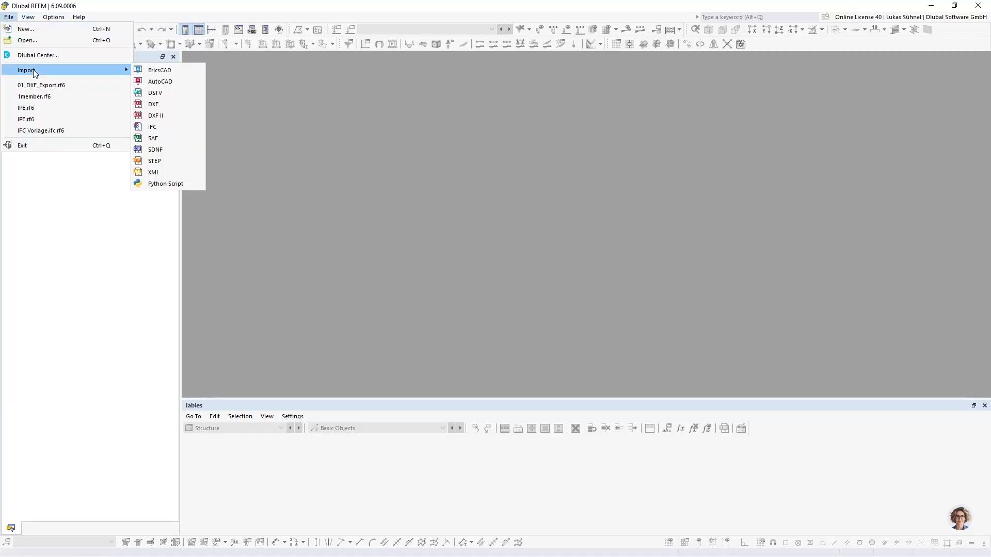
pyautogui.click(164, 113)
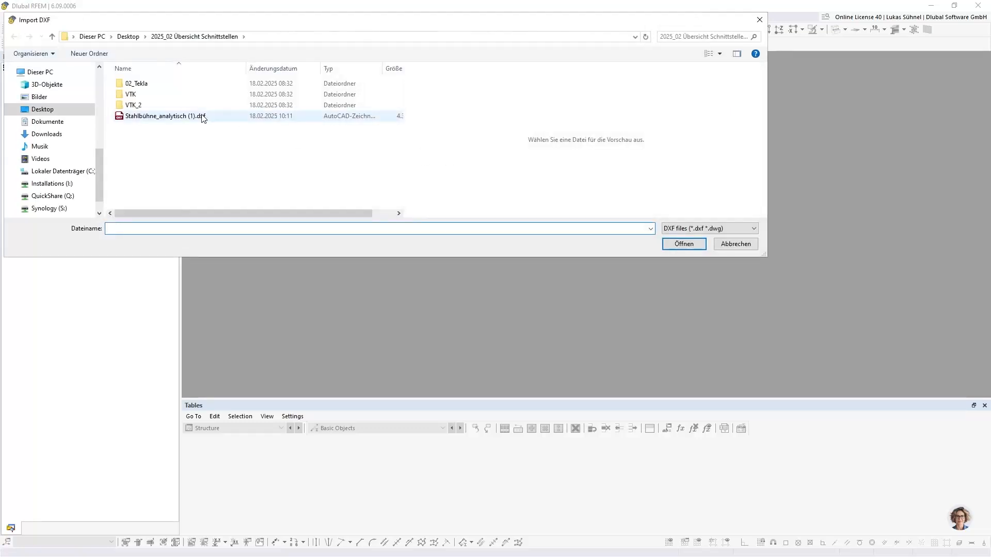
pyautogui.click(136, 116)
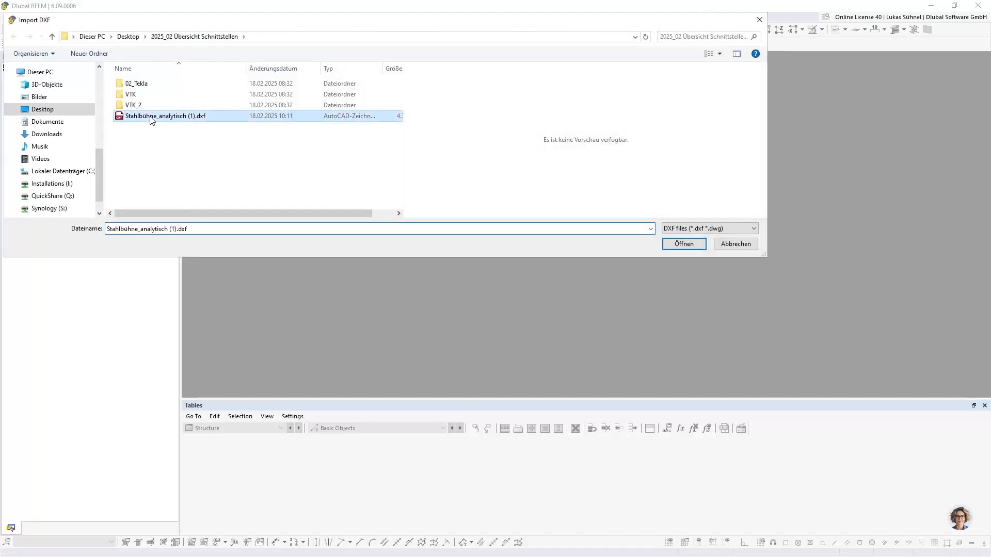
pyautogui.click(680, 248)
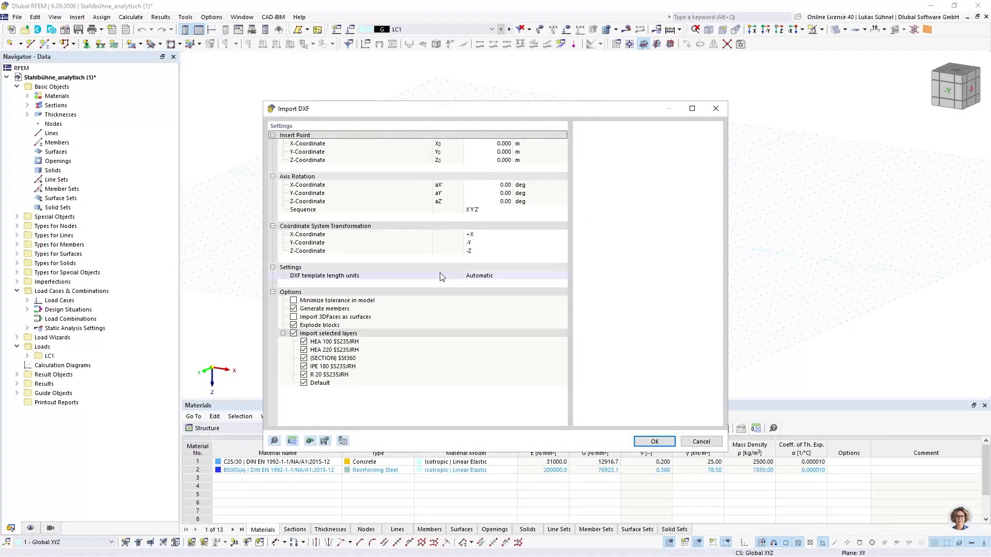
# Exclude the Default and (SECTION) $St360 layers from the DXF import and accept the import settings.
pyautogui.click(480, 251)
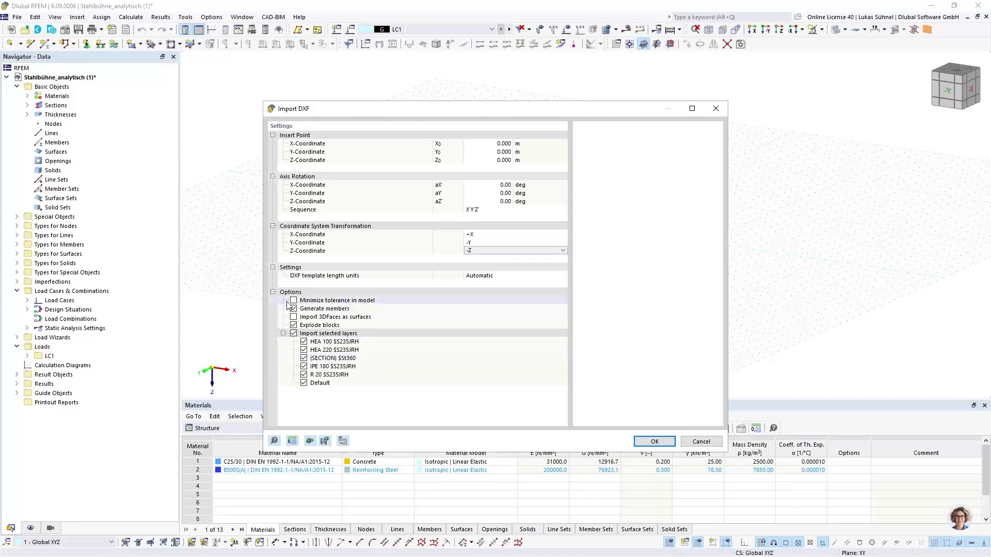
pyautogui.click(314, 309)
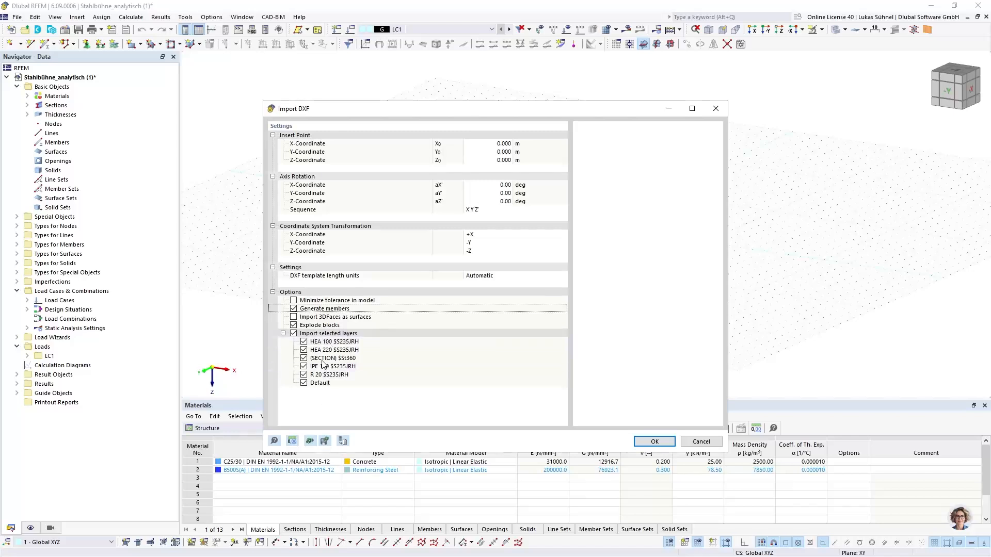
pyautogui.click(305, 383)
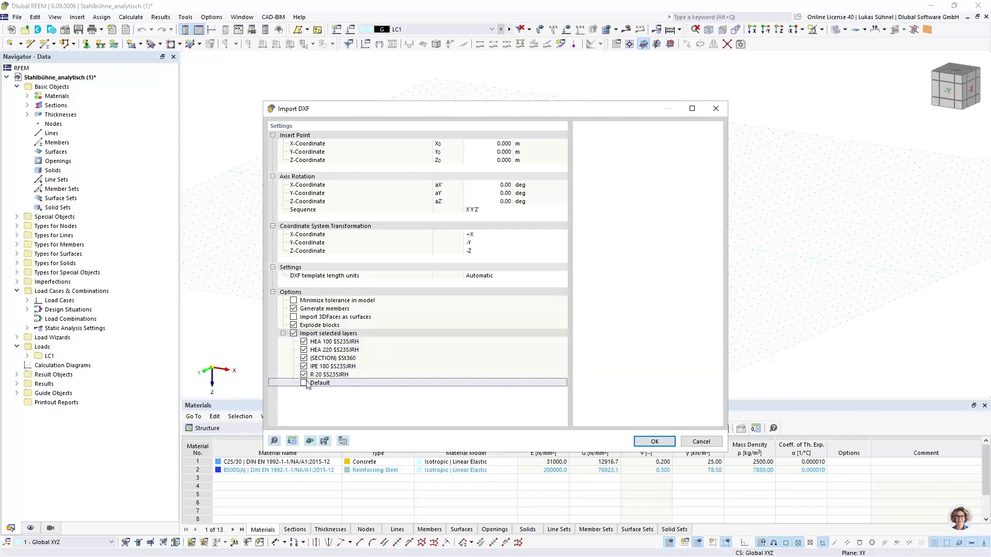
pyautogui.click(304, 358)
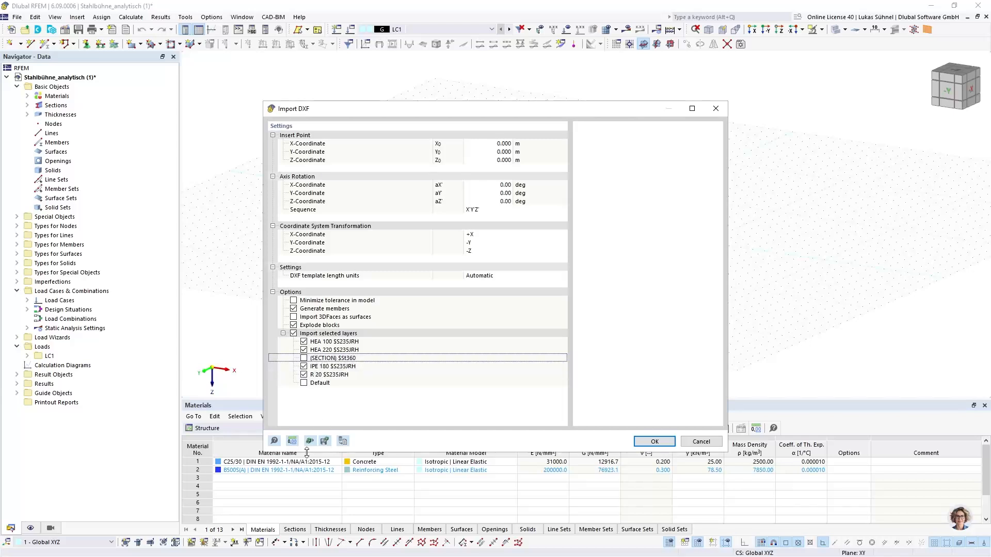
pyautogui.click(321, 351)
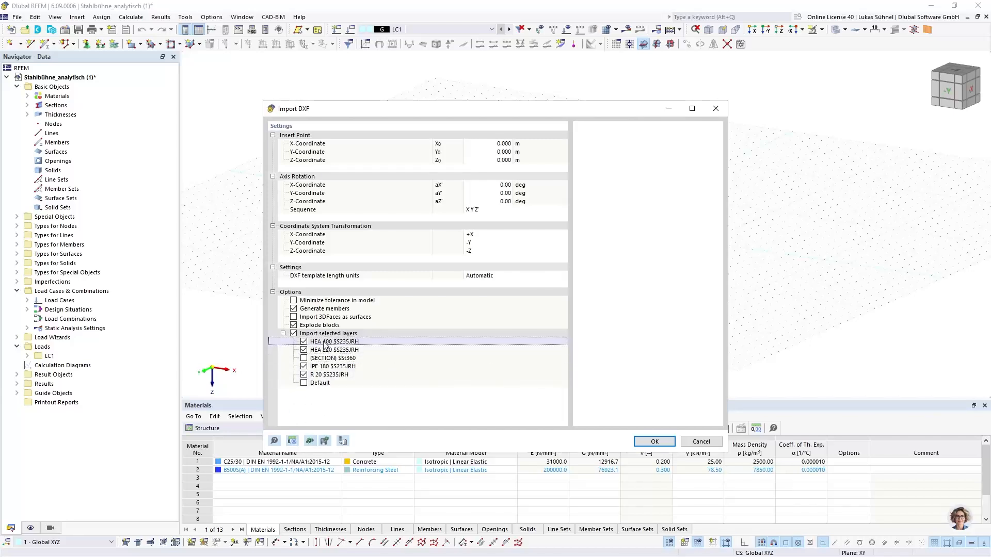
pyautogui.click(320, 375)
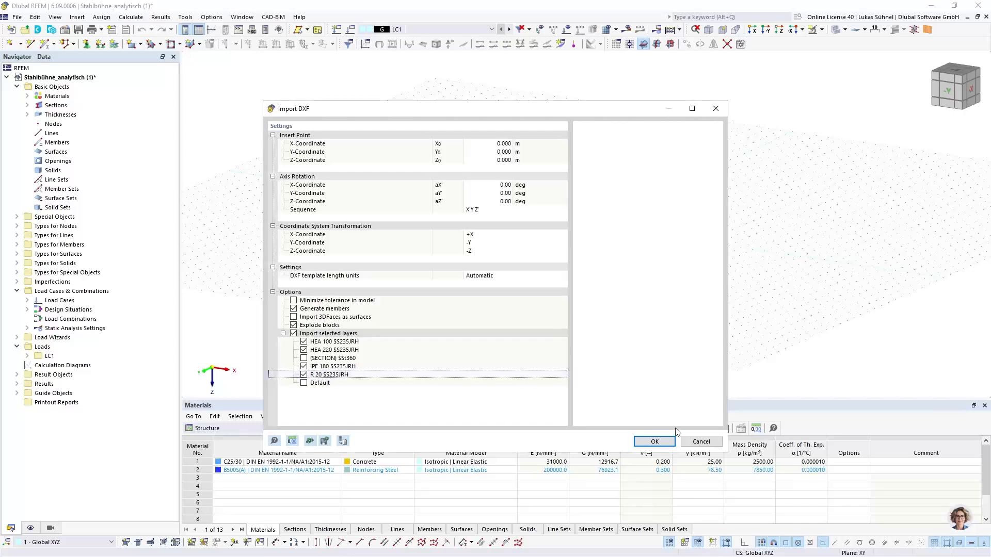
pyautogui.click(654, 441)
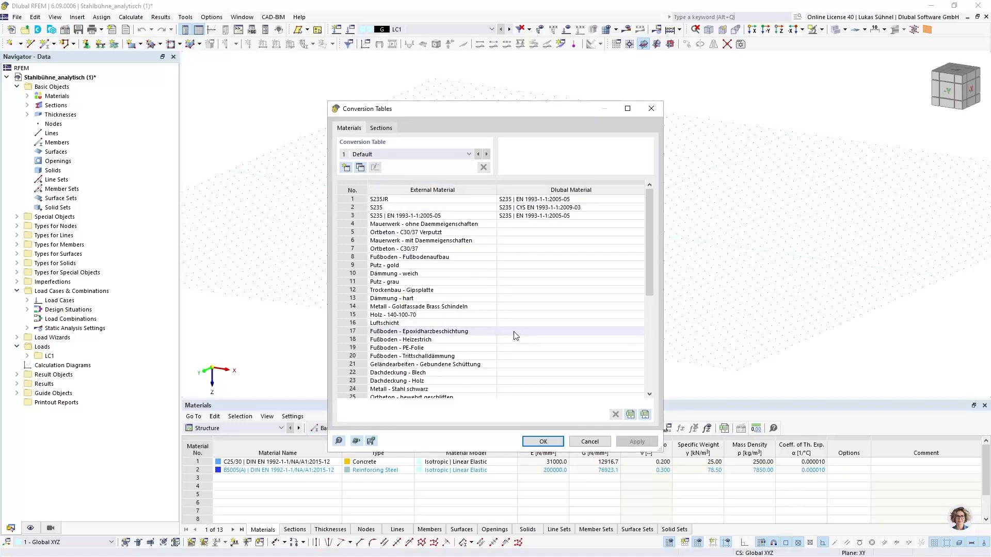
# View the material library offered for converting the external material Mauerwerk - mit Daemmeigenschaften, without choosing a material.
pyautogui.click(544, 241)
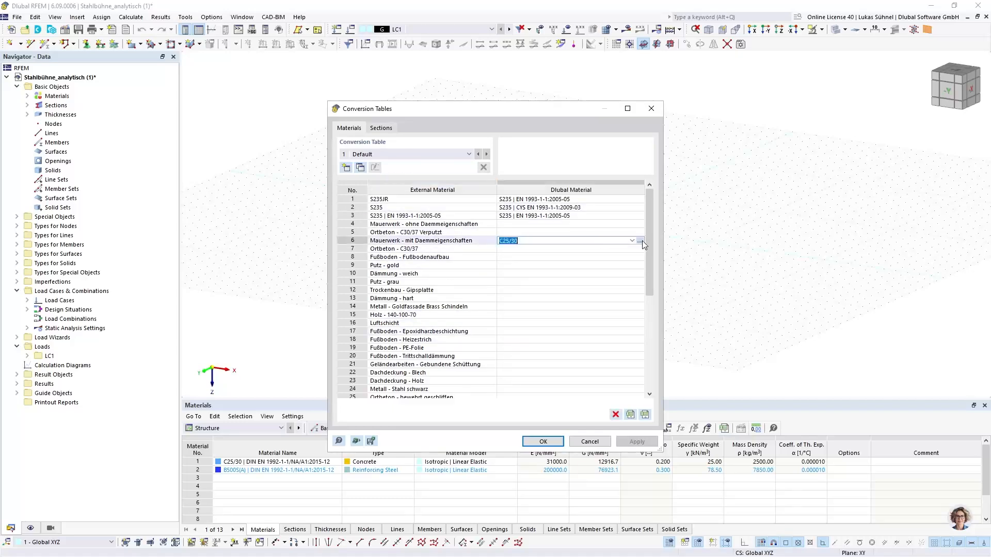
pyautogui.click(640, 241)
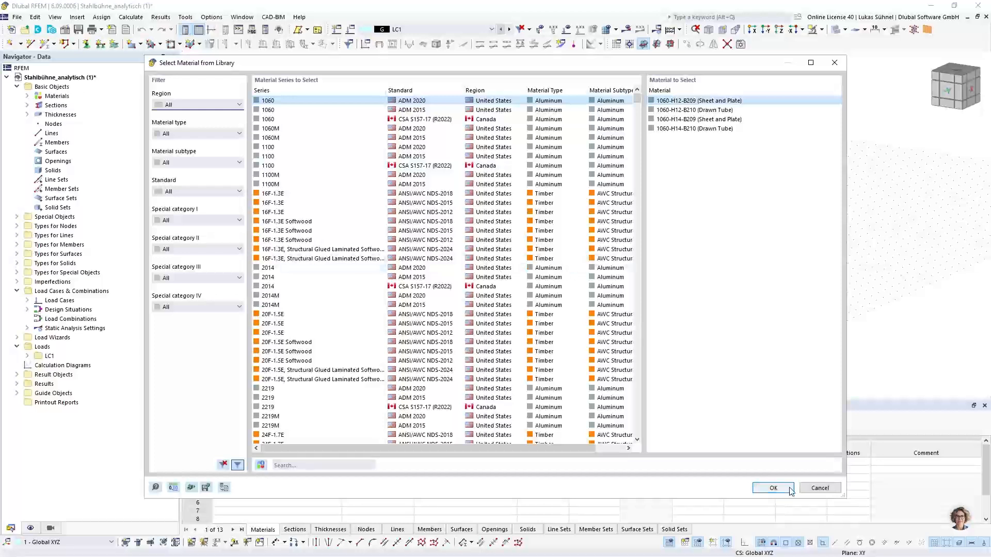
pyautogui.click(814, 484)
# Check the section conversion table, accept the conversion tables and complete the DXF import.
pyautogui.click(381, 128)
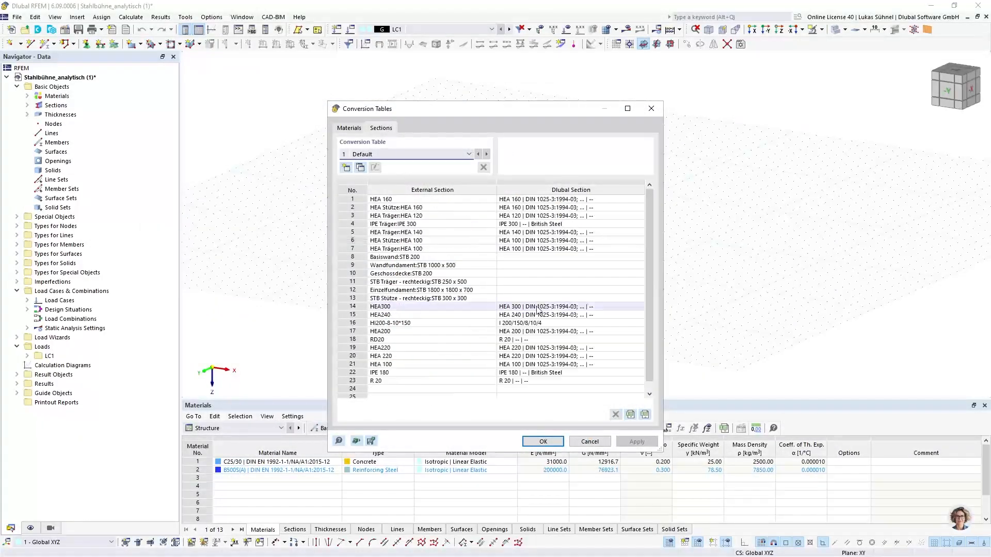
pyautogui.click(549, 443)
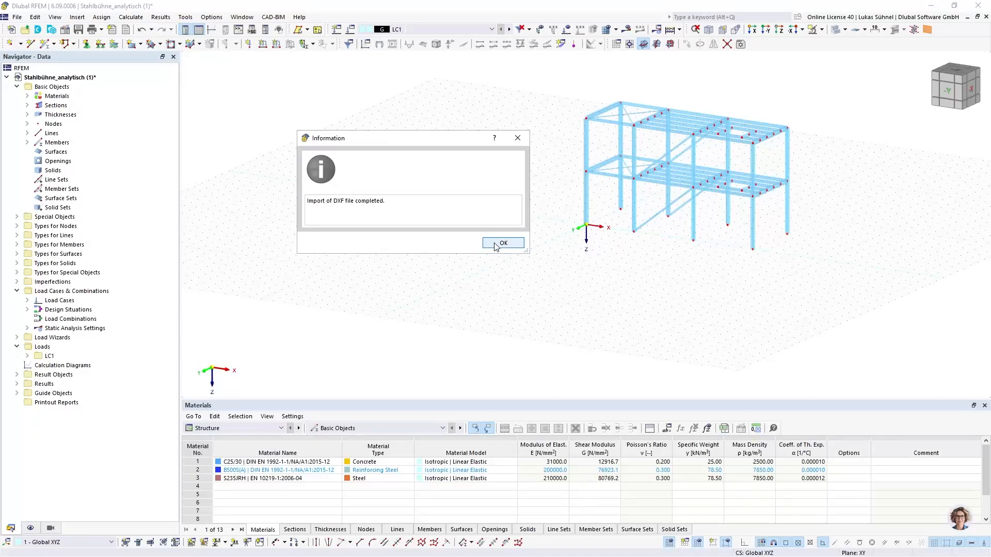
pyautogui.click(495, 245)
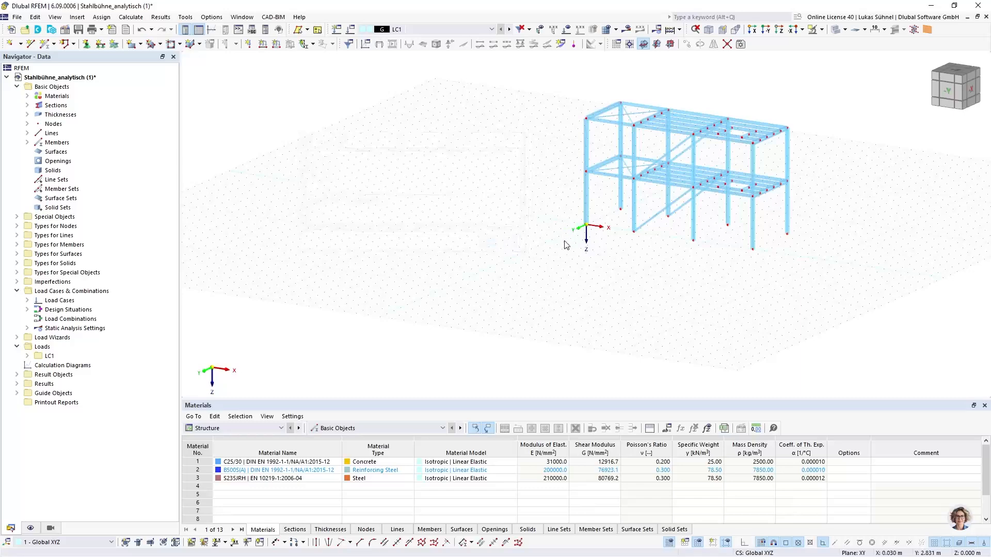
# Collapse the whole tree of display settings for the imported platform model.
pyautogui.keyDown('ctrl'); pyautogui.moveTo(532, 210); pyautogui.dragTo(403, 254, button='middle'); pyautogui.keyUp('ctrl')
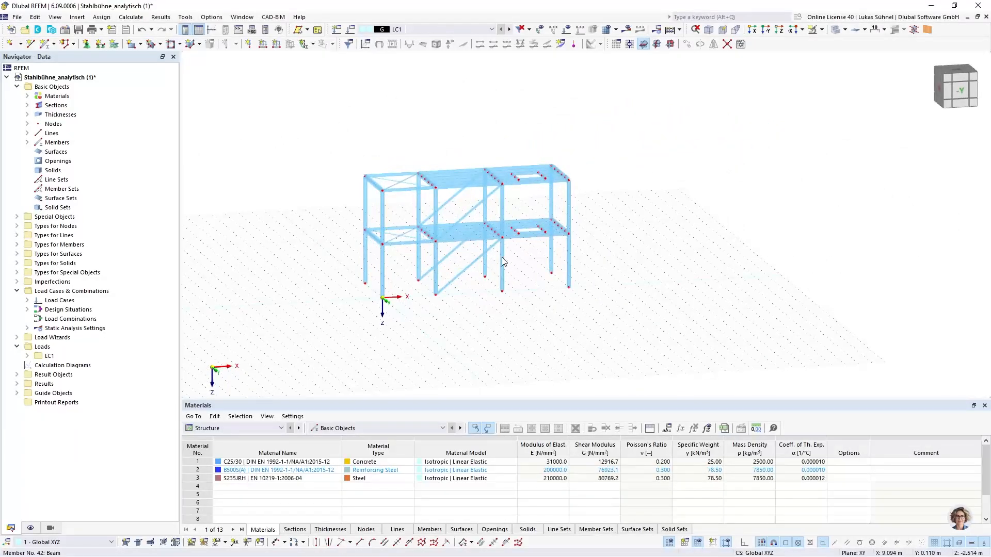
pyautogui.scroll(5, 463, 238)
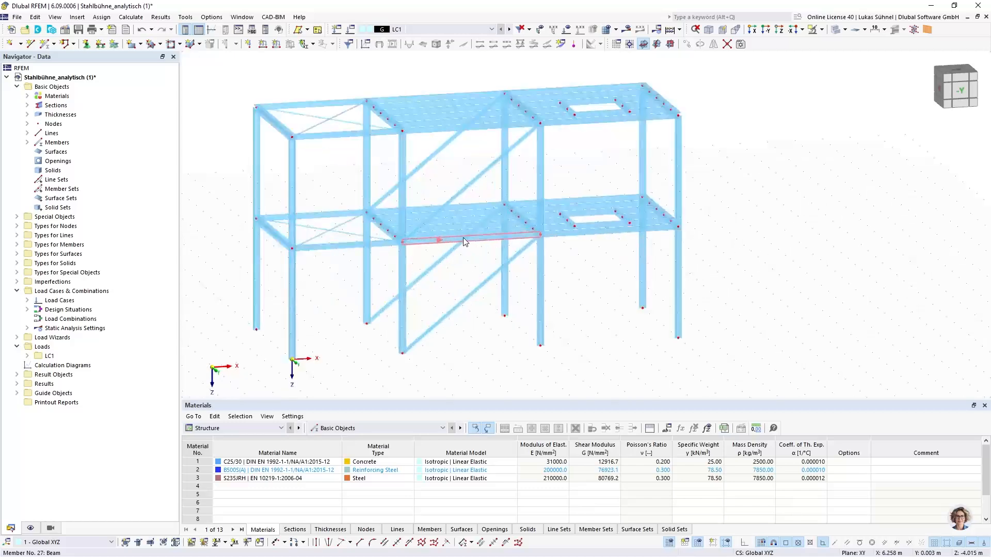
pyautogui.moveTo(445, 309); pyautogui.dragTo(442, 308, button='middle')
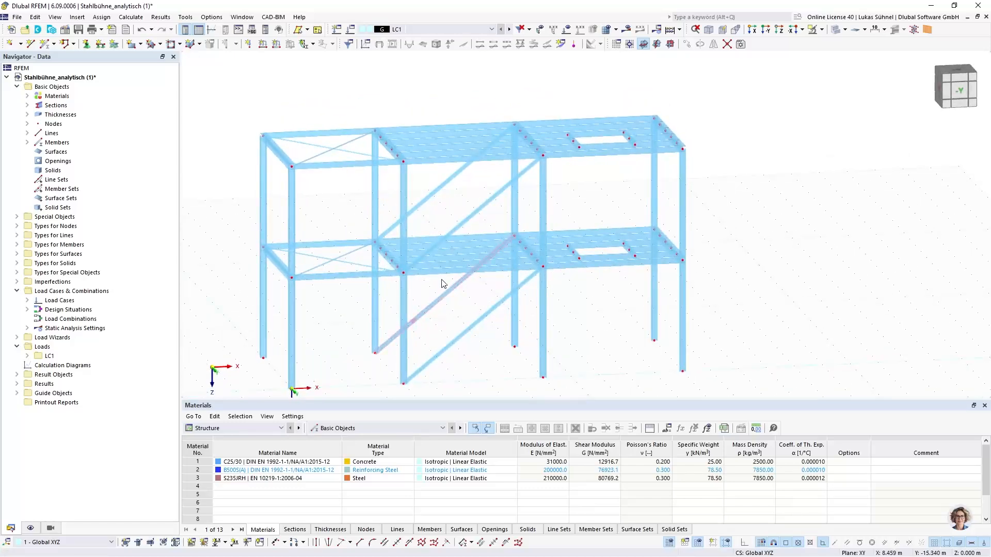
pyautogui.keyDown('ctrl'); pyautogui.moveTo(227, 199); pyautogui.dragTo(291, 227, button='middle'); pyautogui.keyUp('ctrl')
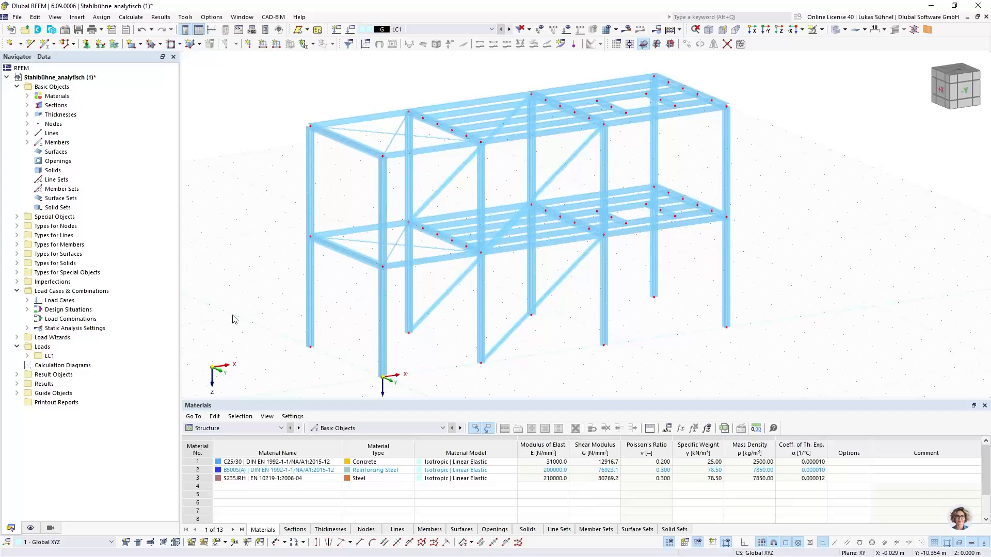
pyautogui.click(30, 528)
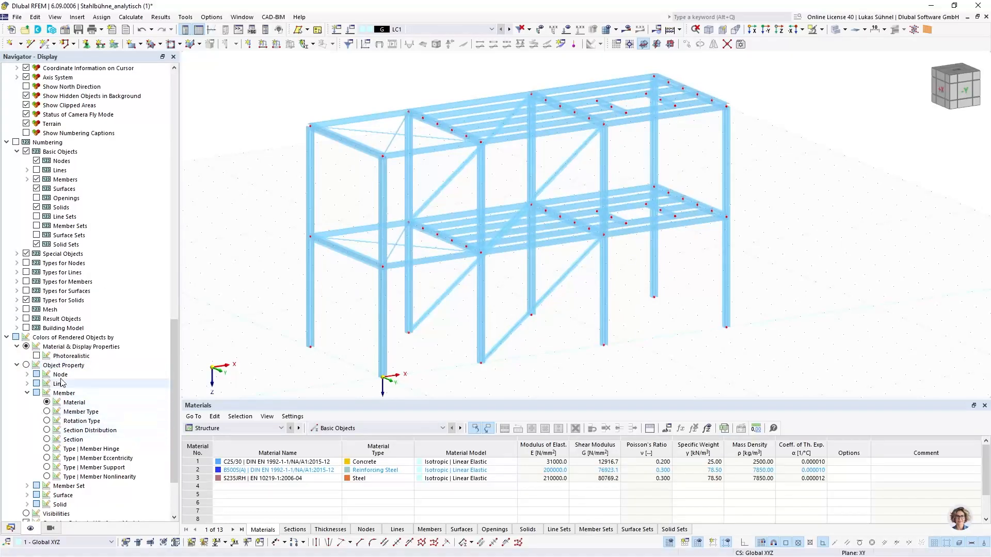
pyautogui.rightClick(102, 309)
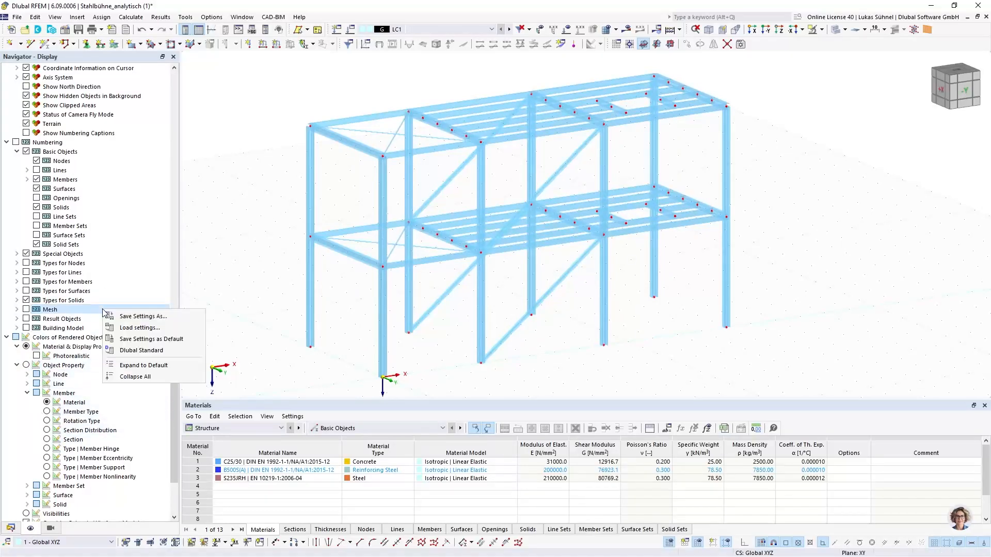
pyautogui.click(135, 376)
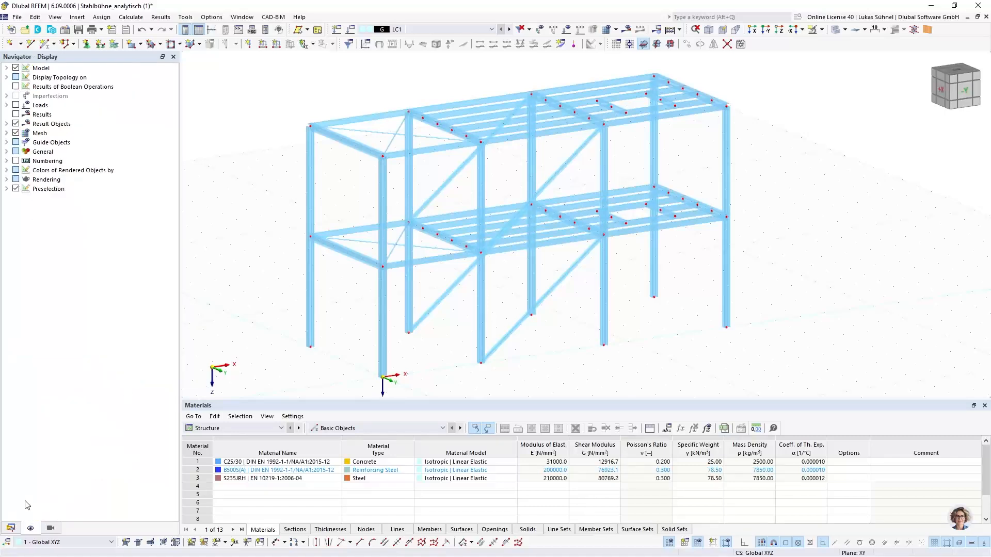
# Colour the rendered objects by the object property Section for members and show the members as solid profiles.
pyautogui.click(7, 171)
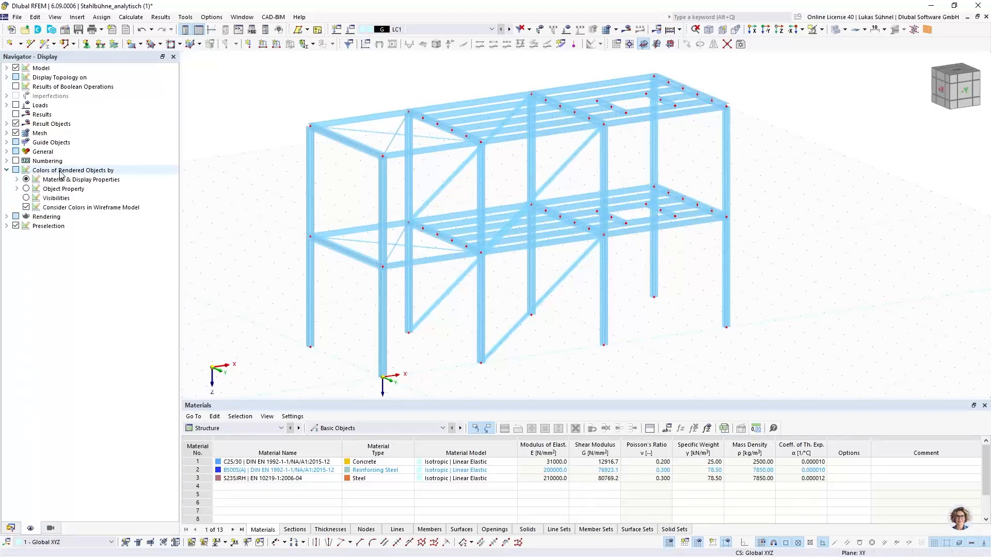
pyautogui.click(17, 180)
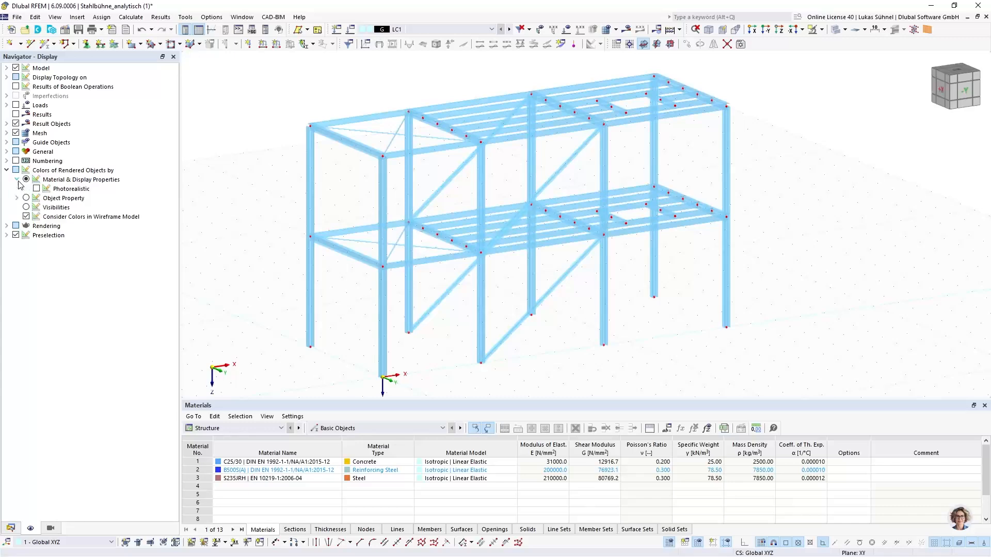
pyautogui.click(17, 199)
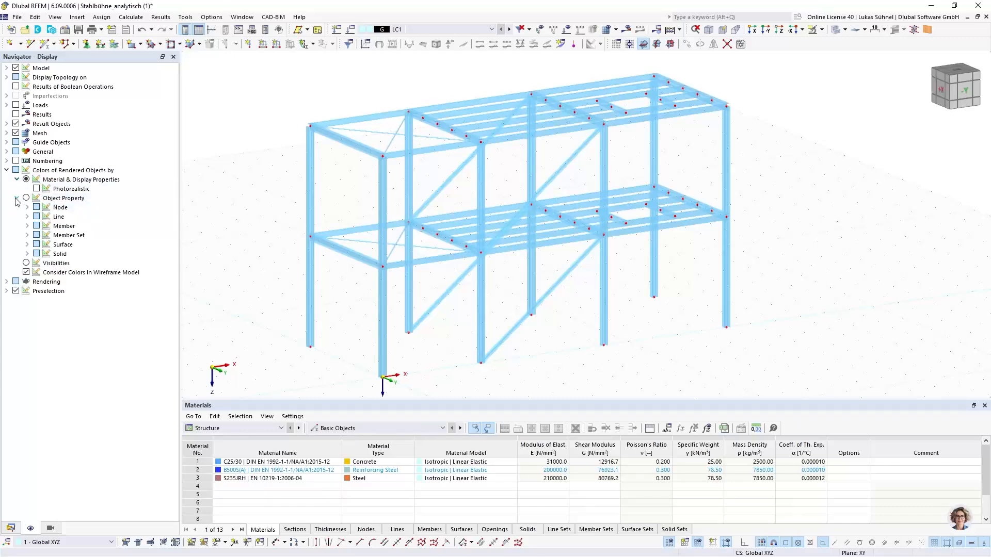
pyautogui.click(27, 226)
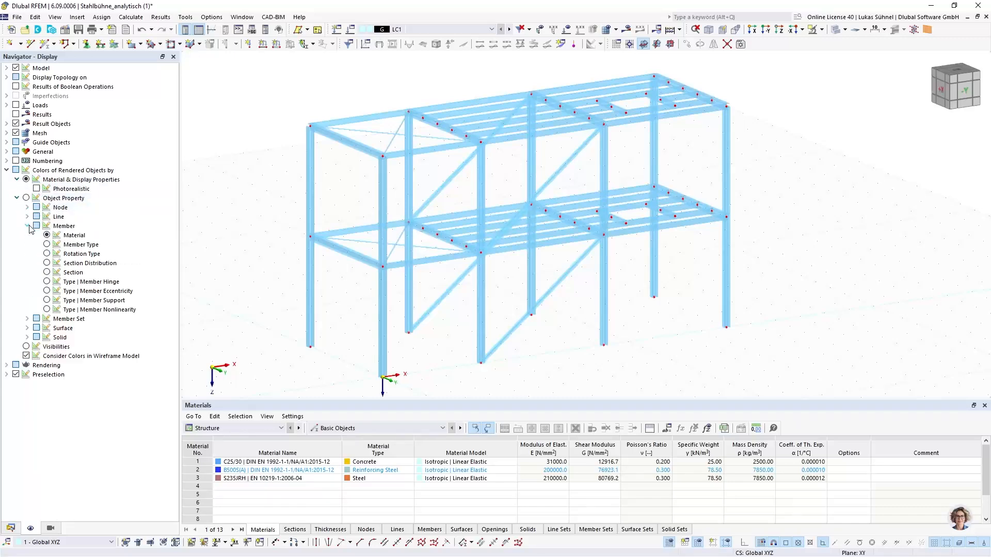
pyautogui.click(47, 273)
pyautogui.click(837, 29)
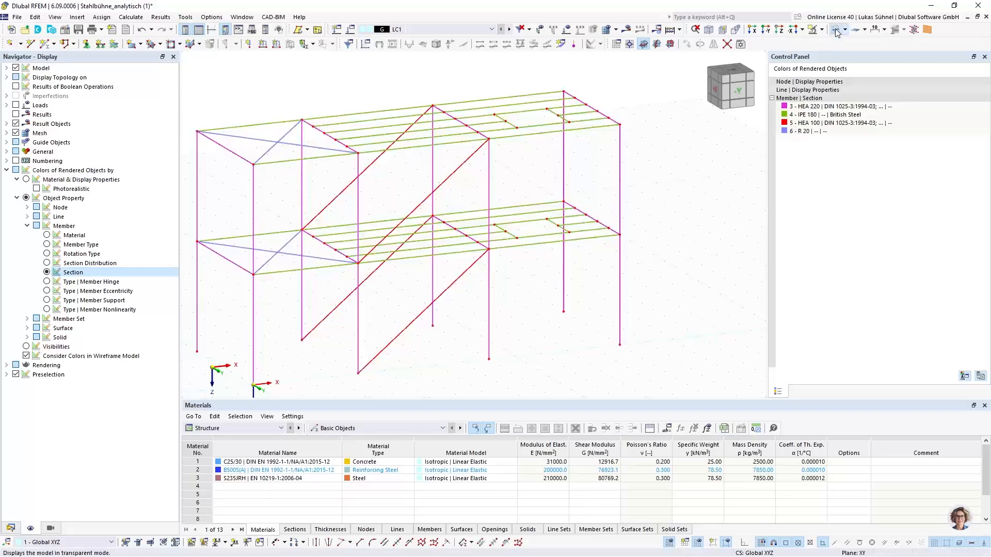
pyautogui.click(837, 31)
pyautogui.moveTo(473, 241)
pyautogui.mouseDown(button='middle')
pyautogui.moveTo(482, 248)
pyautogui.moveTo(460, 261)
pyautogui.moveTo(471, 241)
pyautogui.mouseUp(button='middle')
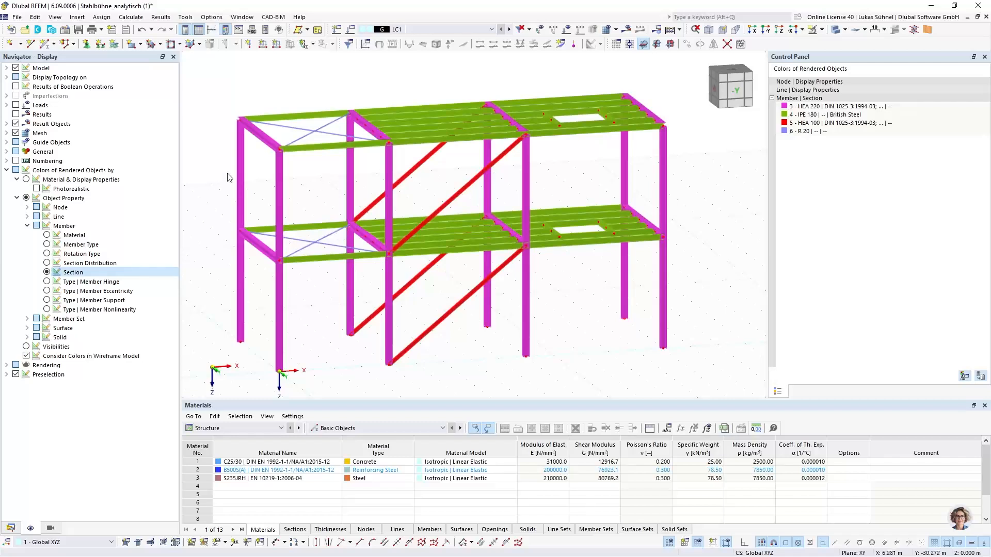
# Run the model check for identical nodes, try a different tolerance, and close the check without applying anything.
pyautogui.click(186, 17)
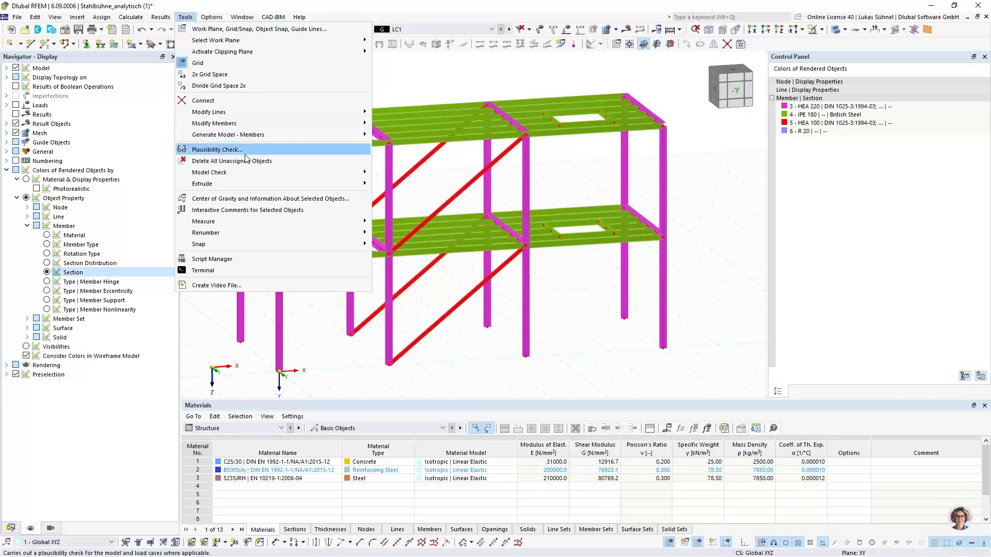
pyautogui.moveTo(331, 172)
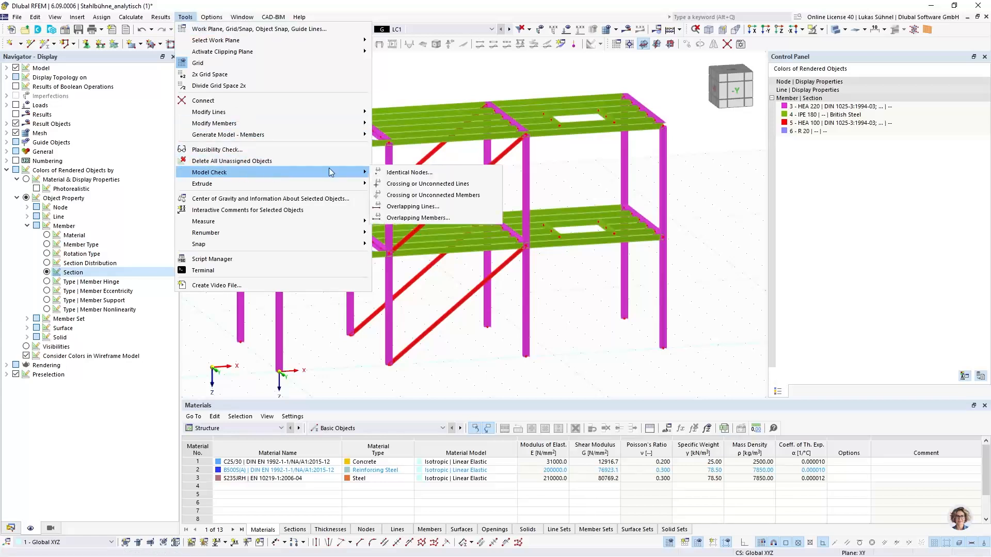
pyautogui.click(418, 175)
pyautogui.moveTo(455, 175); pyautogui.dragTo(673, 169)
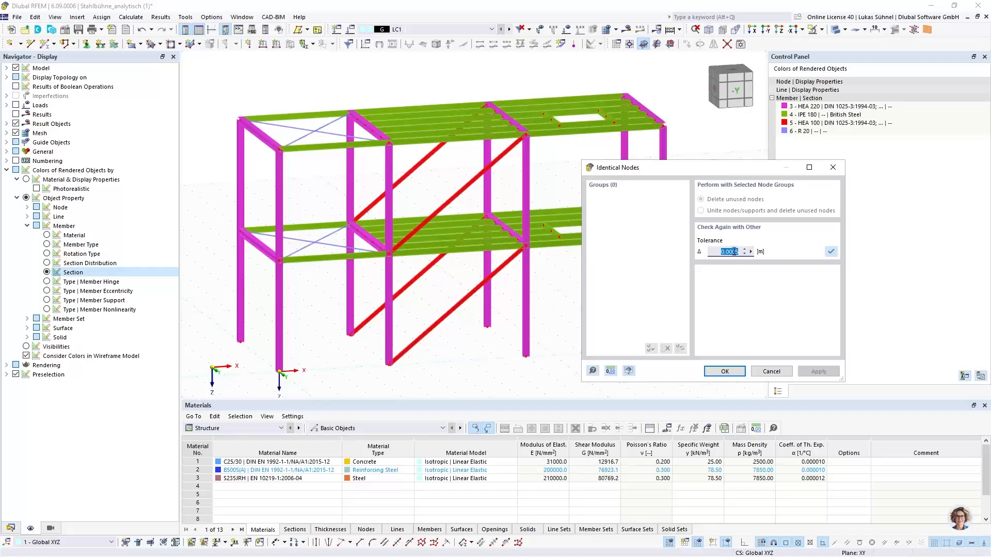
pyautogui.moveTo(733, 251); pyautogui.dragTo(795, 254)
pyautogui.write('11')
pyautogui.press('Tab')
pyautogui.click(775, 371)
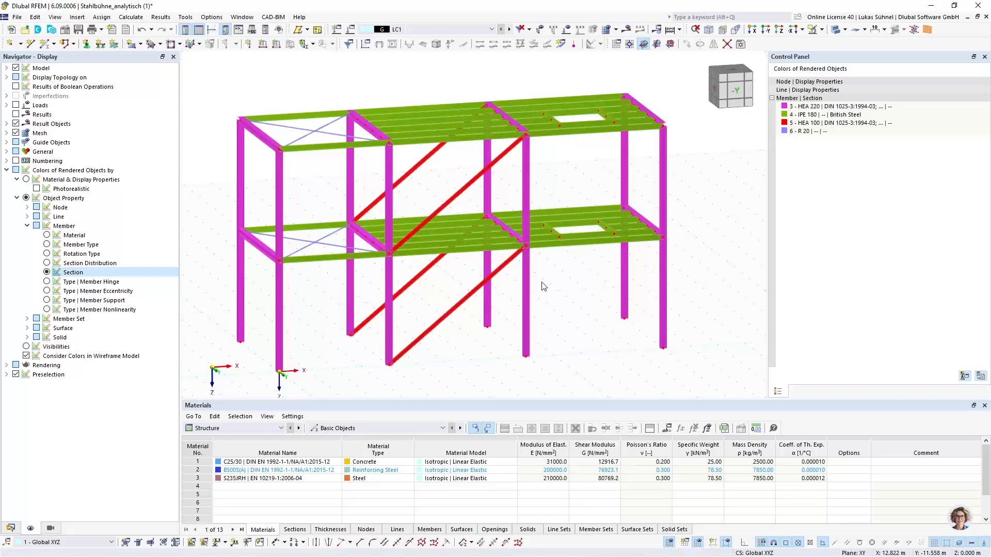
# Check the members listed in the model data and view the imported platform as a whole.
pyautogui.keyDown('ctrl'); pyautogui.moveTo(562, 259); pyautogui.dragTo(596, 266, button='middle'); pyautogui.keyUp('ctrl')
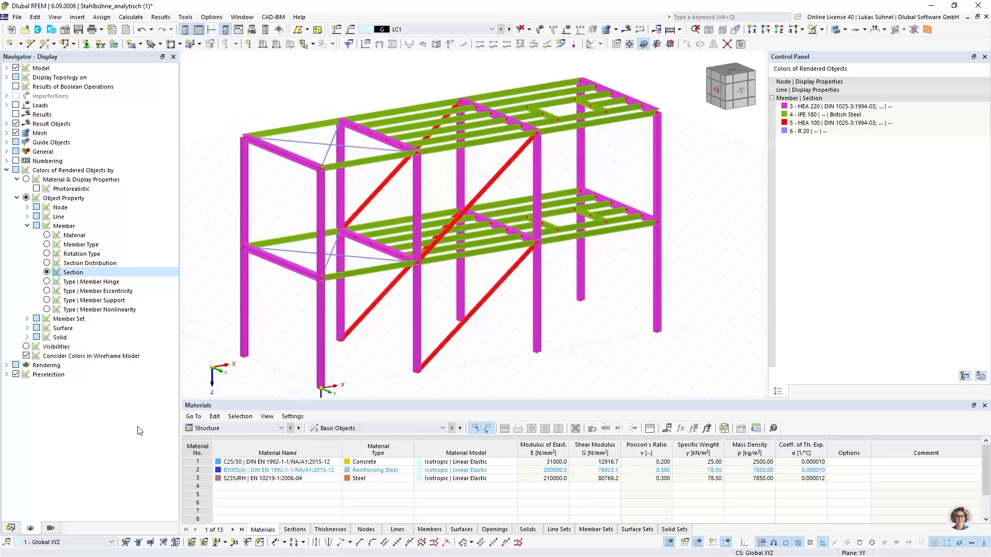
pyautogui.click(11, 528)
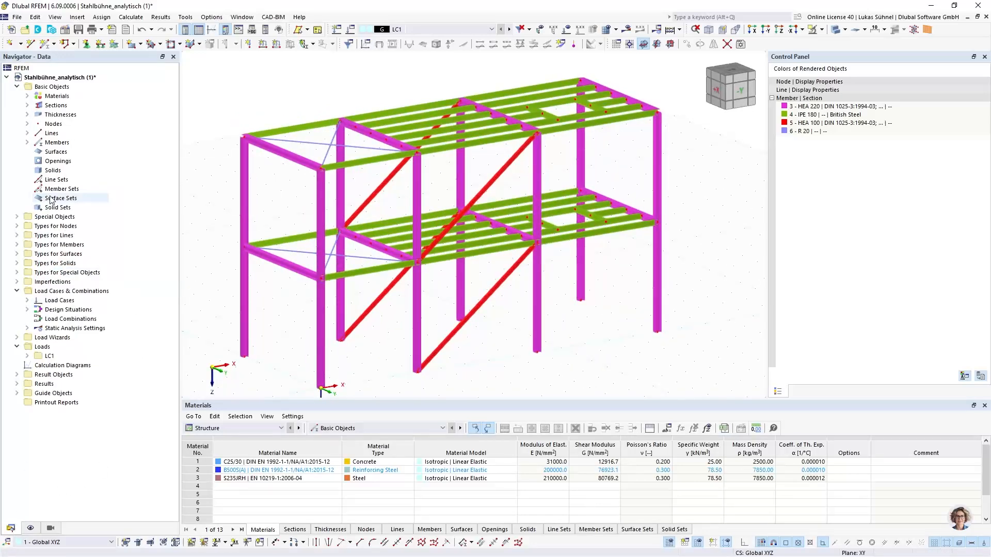
pyautogui.click(28, 142)
pyautogui.click(28, 142)
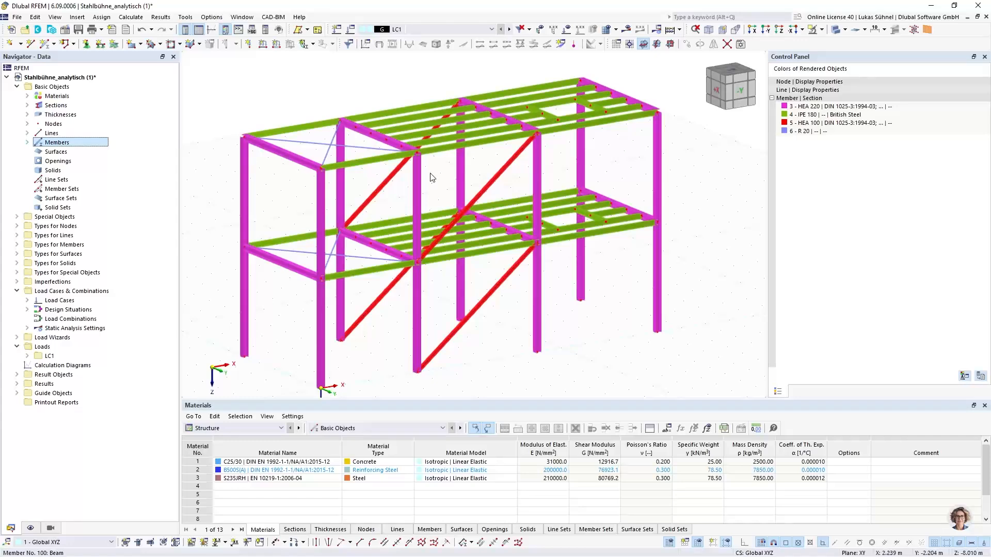
pyautogui.scroll(-3, 432, 176)
pyautogui.moveTo(431, 340)
pyautogui.mouseDown(button='middle')
pyautogui.moveTo(472, 325)
pyautogui.moveTo(445, 337)
pyautogui.mouseUp(button='middle')
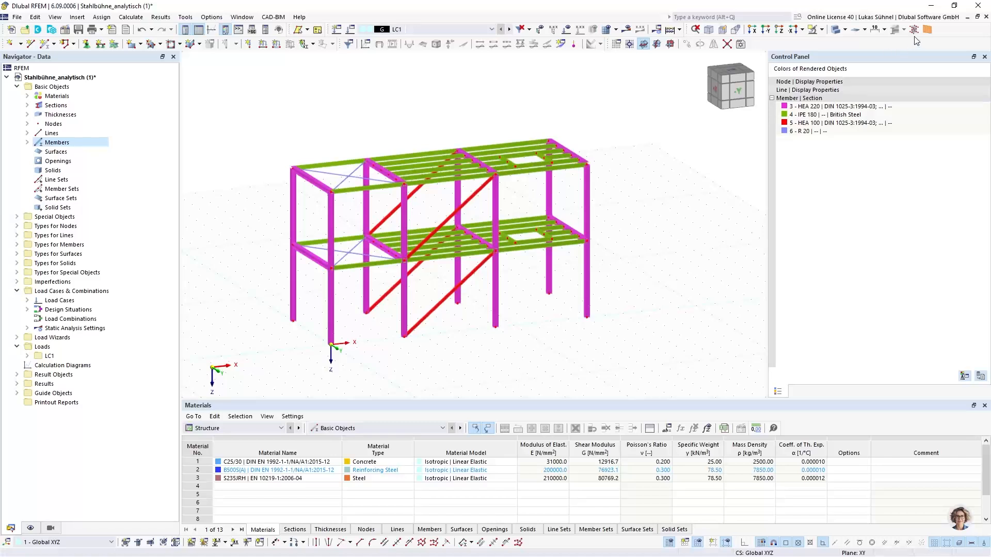
# Close the imported model without saving it and open the file 01_DXF_Export.rf6.
pyautogui.click(986, 17)
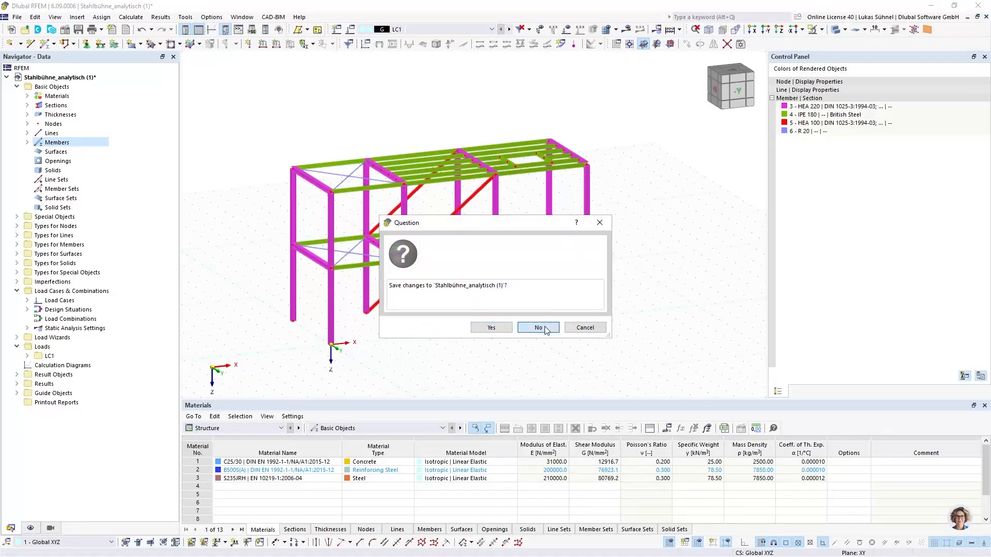
pyautogui.click(538, 326)
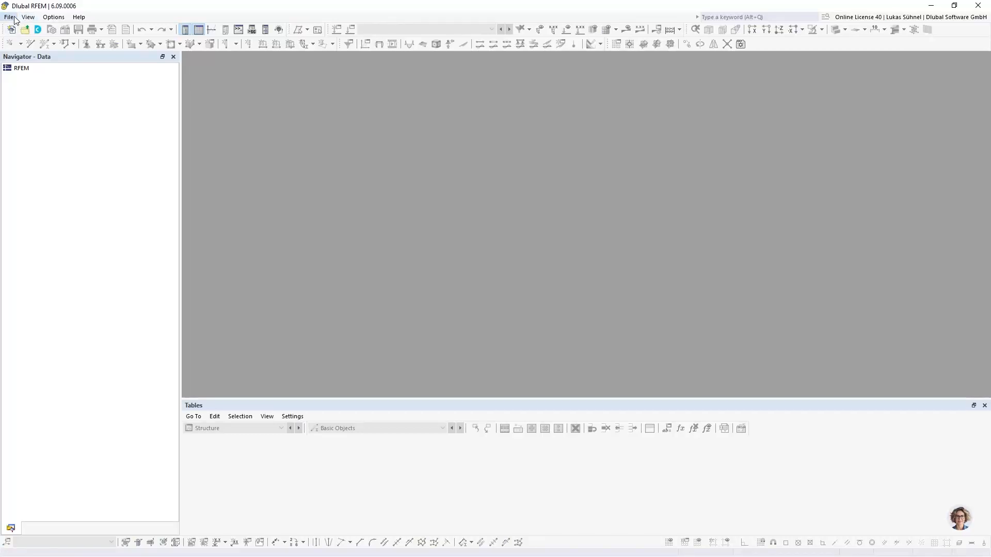
pyautogui.click(10, 17)
pyautogui.click(27, 40)
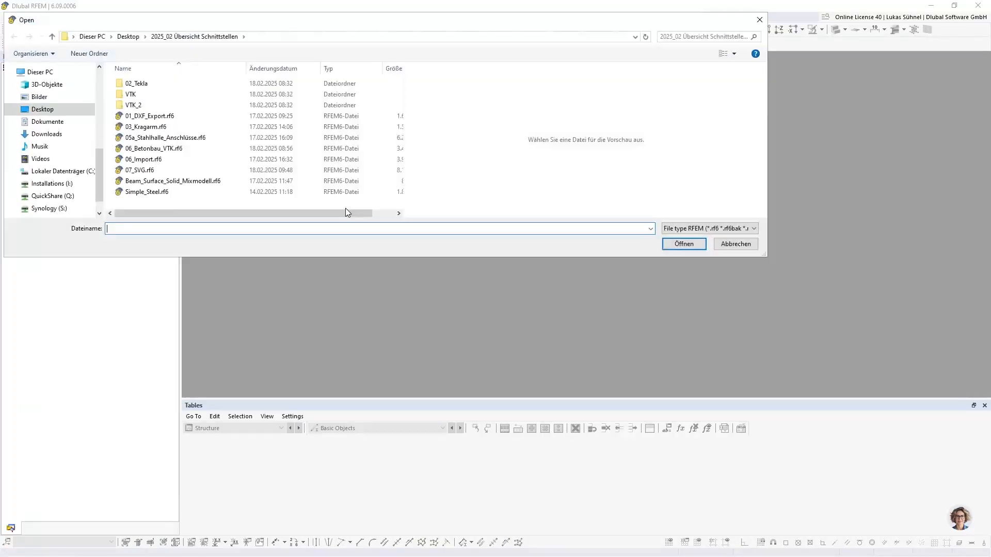
pyautogui.click(155, 115)
pyautogui.click(681, 244)
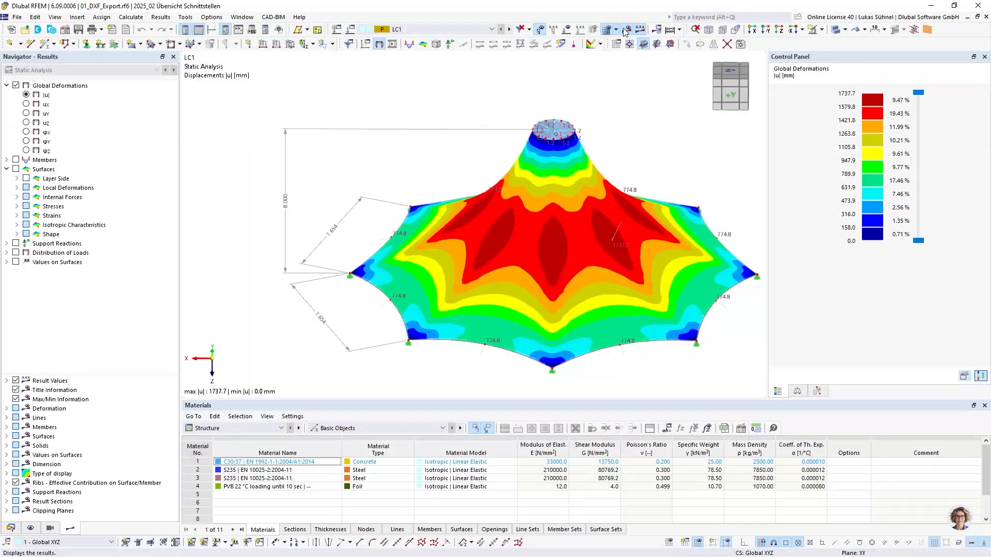
# Turn off the result display and show the tent model's topology on its original shape.
pyautogui.click(626, 31)
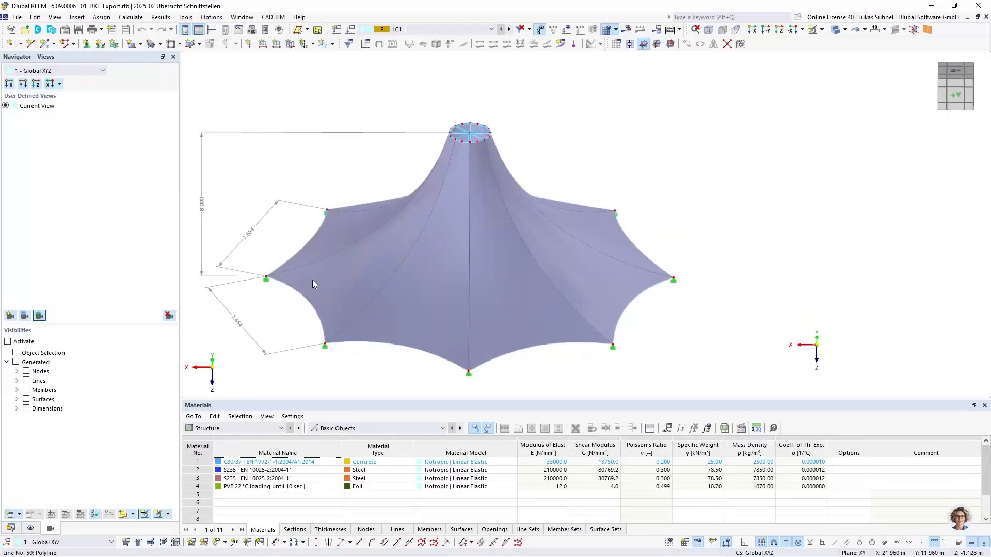
pyautogui.click(30, 528)
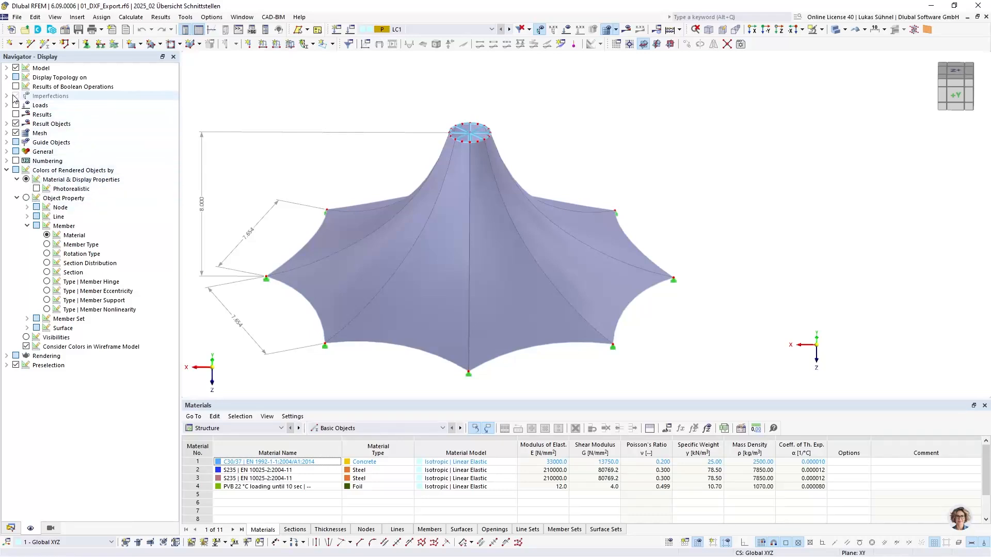
pyautogui.click(6, 76)
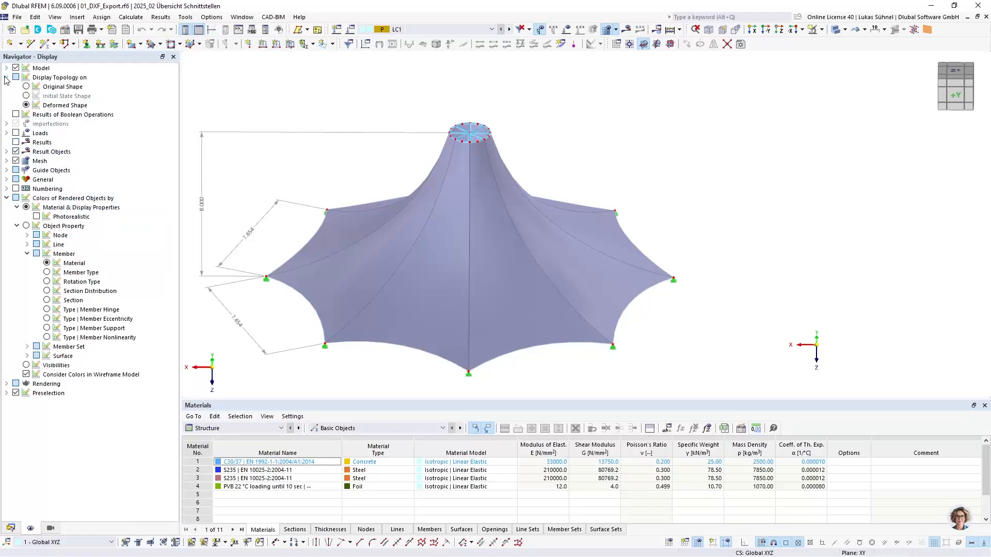
pyautogui.click(29, 87)
pyautogui.moveTo(376, 179); pyautogui.dragTo(364, 210, button='middle')
# Review the add-ons selected in the model's base data and leave the settings without changes.
pyautogui.click(10, 529)
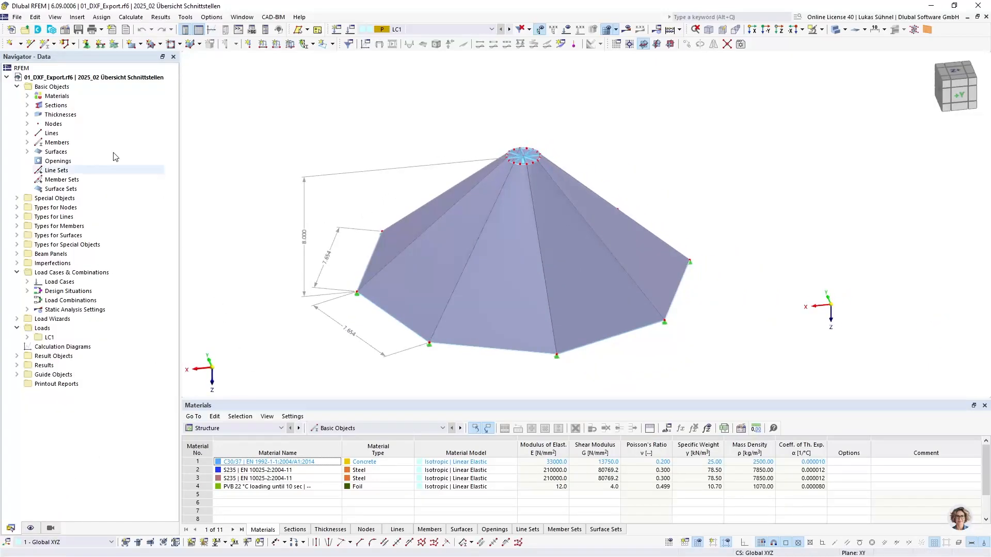
pyautogui.rightClick(61, 76)
pyautogui.click(88, 84)
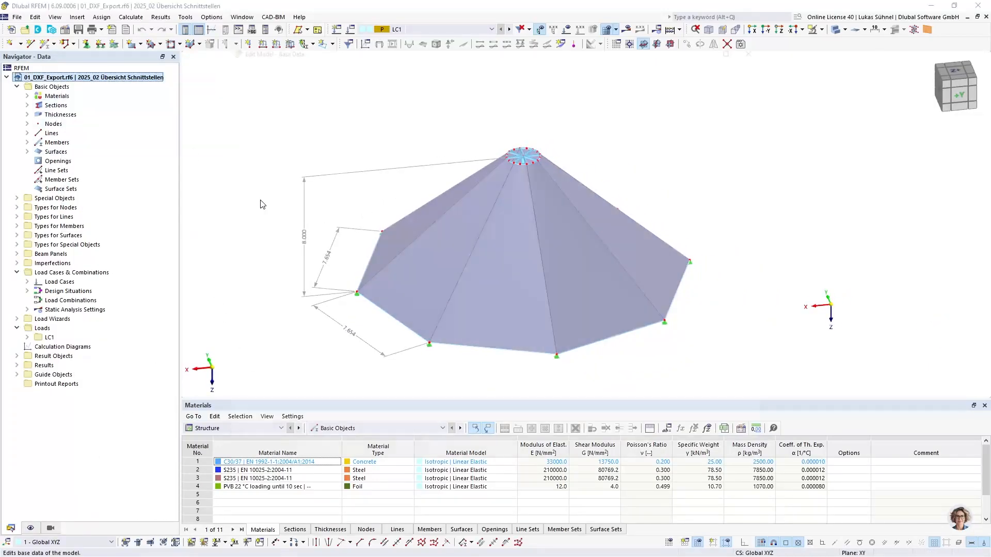
pyautogui.click(271, 63)
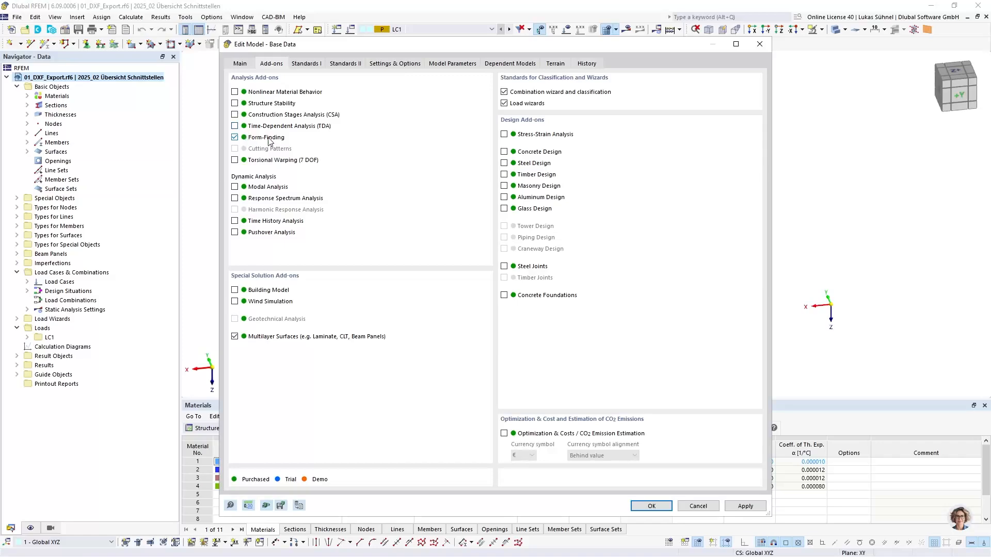
pyautogui.click(684, 510)
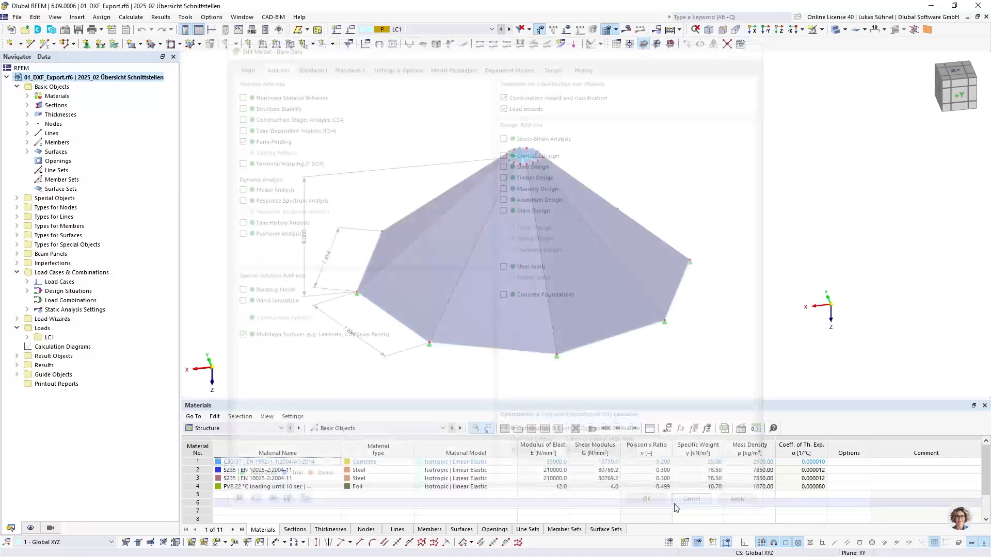
# View the properties of one of the tent's membrane surfaces, cancel the editing, and inspect the tent's supported lower edge.
pyautogui.moveTo(444, 142)
pyautogui.keyDown('ctrl'); pyautogui.mouseDown(button='middle')
pyautogui.moveTo(443, 221)
pyautogui.moveTo(440, 150)
pyautogui.mouseUp(button='middle'); pyautogui.keyUp('ctrl')
pyautogui.doubleClick(507, 253)
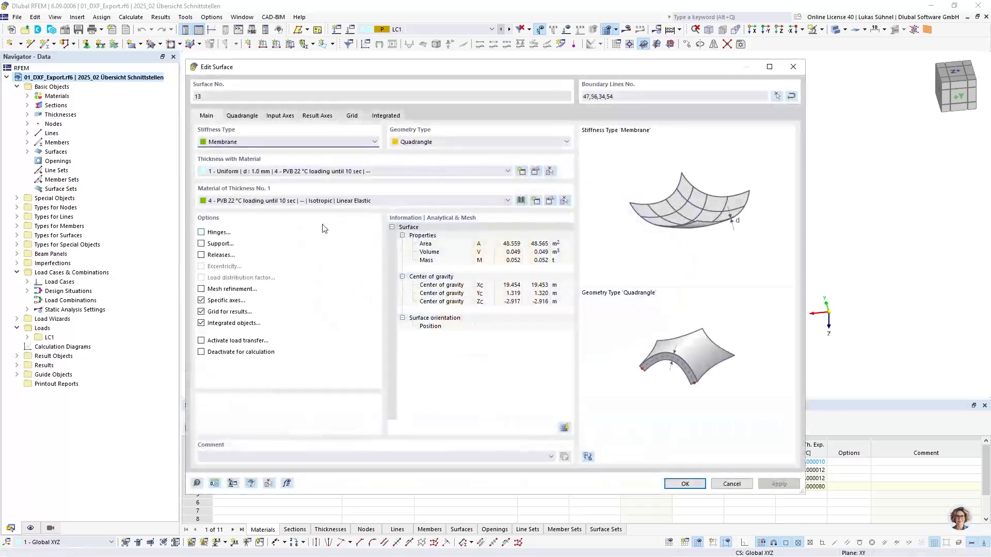
pyautogui.click(744, 482)
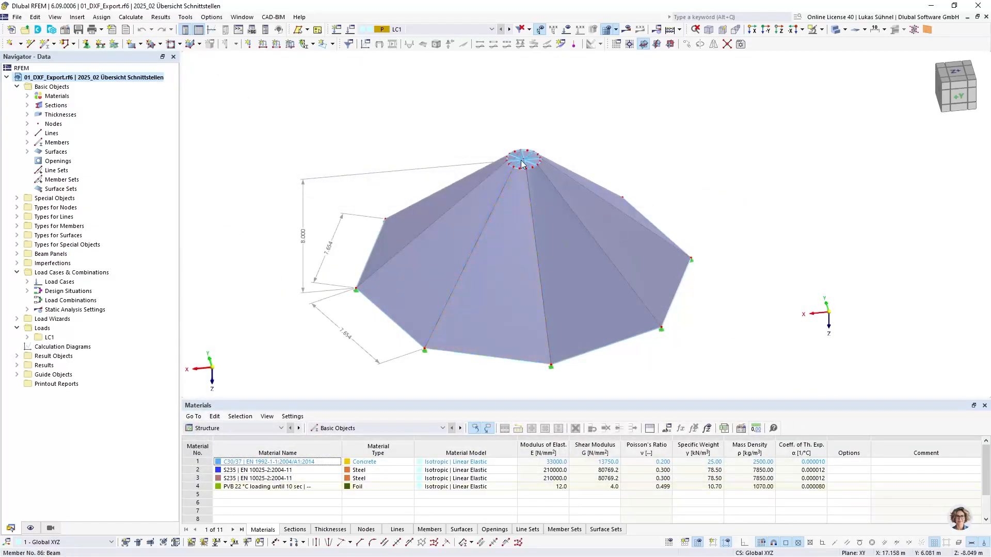
pyautogui.keyDown('ctrl'); pyautogui.moveTo(488, 339); pyautogui.dragTo(444, 412, button='middle'); pyautogui.keyUp('ctrl')
pyautogui.scroll(5, 376, 311)
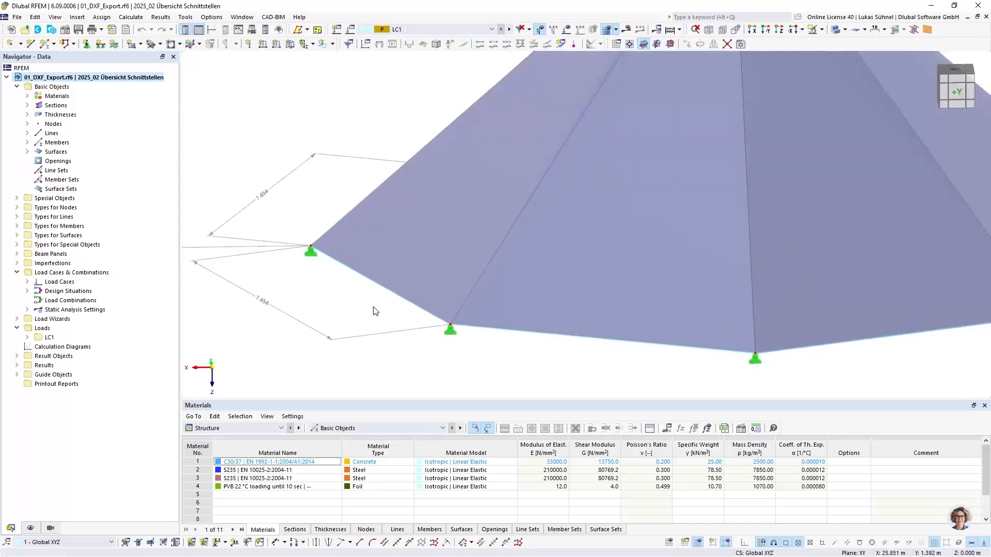
# View the properties of a cable member on the tent's lower edge and cancel the editing.
pyautogui.moveTo(362, 281)
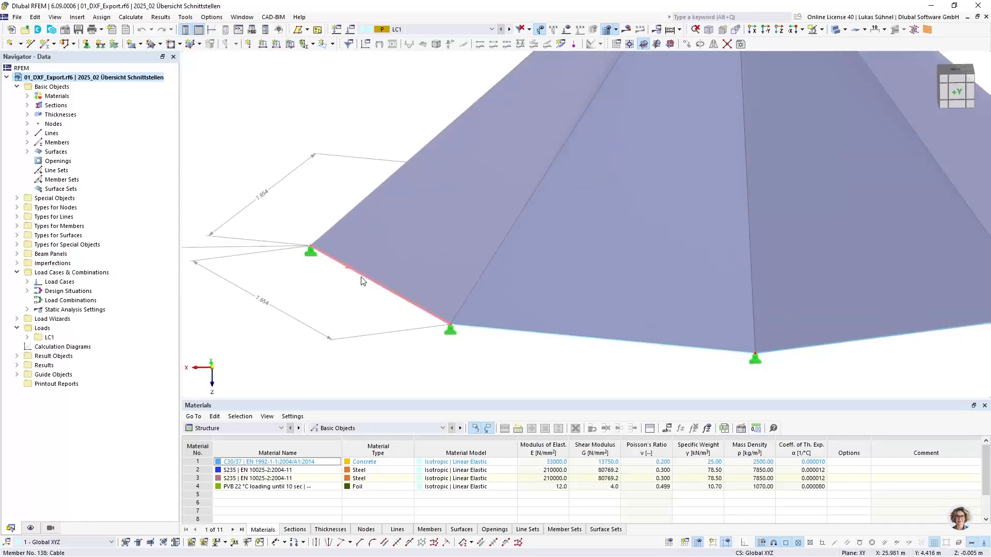
pyautogui.doubleClick(361, 289)
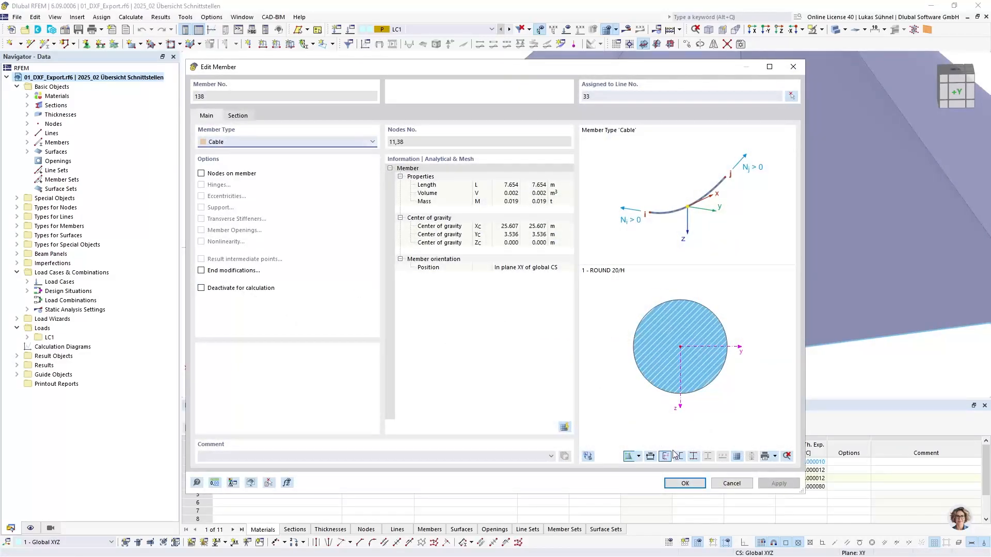
pyautogui.click(729, 486)
# Inspect the spoked ring at the tent's apex from above and return to an overall view of the model.
pyautogui.scroll(-4, 408, 343)
pyautogui.click(429, 164)
pyautogui.keyDown('ctrl'); pyautogui.moveTo(430, 168); pyautogui.dragTo(454, 268, button='middle'); pyautogui.keyUp('ctrl')
pyautogui.scroll(3, 583, 149)
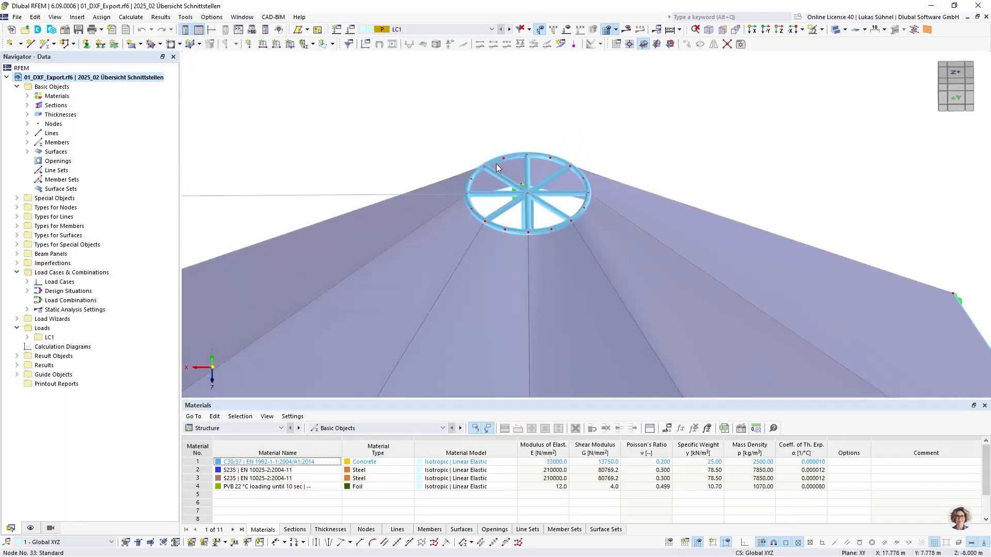
pyautogui.scroll(-3, 494, 143)
pyautogui.scroll(-3, 494, 143)
pyautogui.moveTo(324, 208); pyautogui.dragTo(330, 183, button='middle')
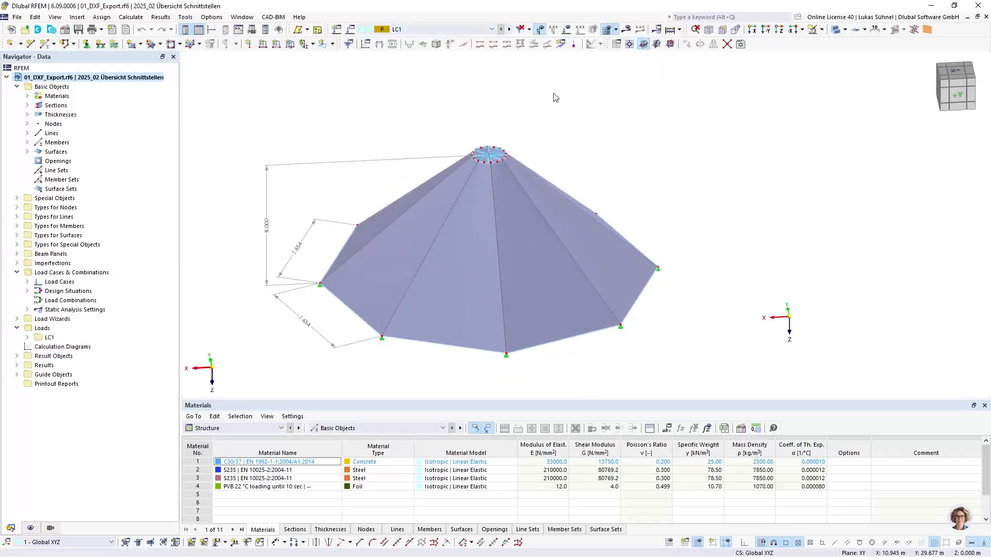
# Display the LC1 loads, review a membrane surface's form-finding load and its available form-finding definitions, and cancel the editing.
pyautogui.click(566, 30)
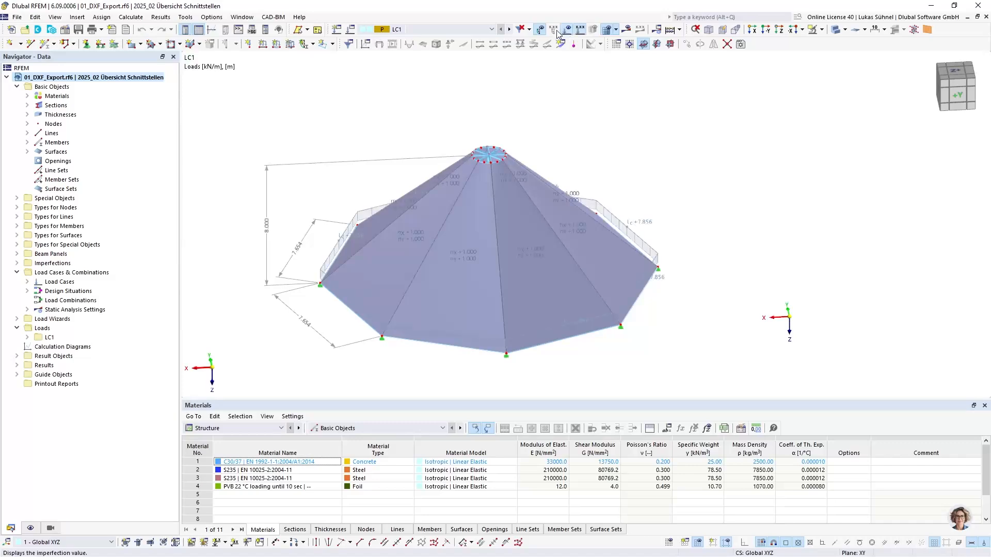
pyautogui.doubleClick(573, 197)
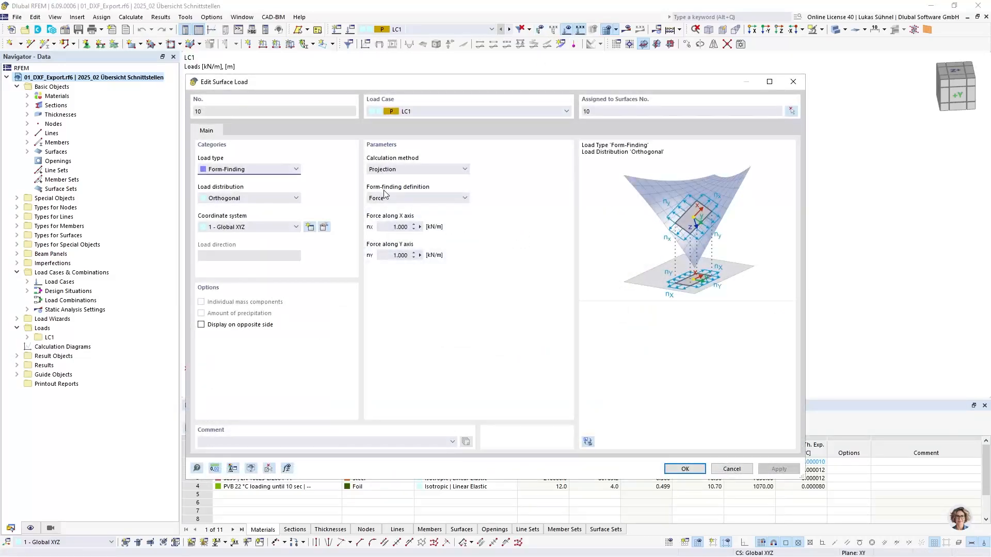
pyautogui.click(389, 197)
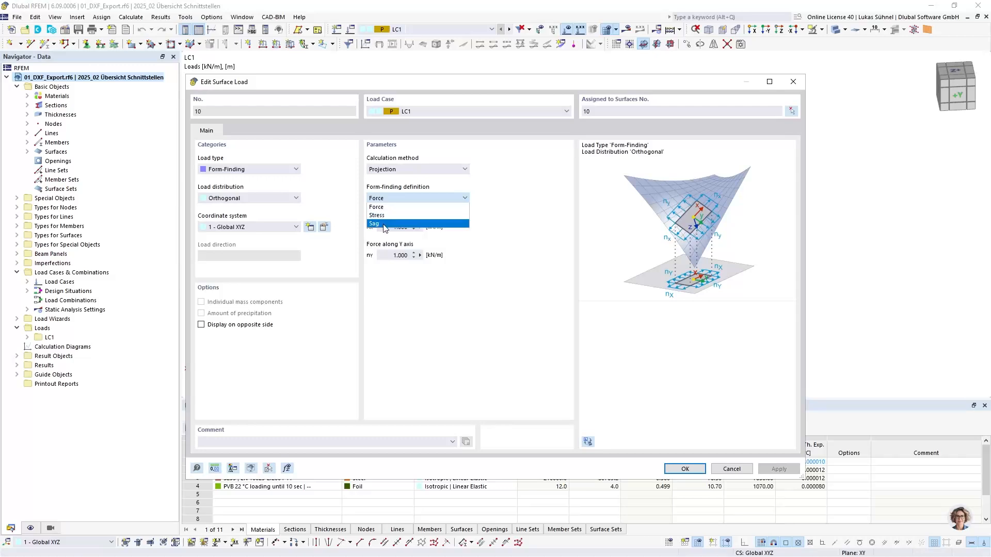
pyautogui.click(389, 194)
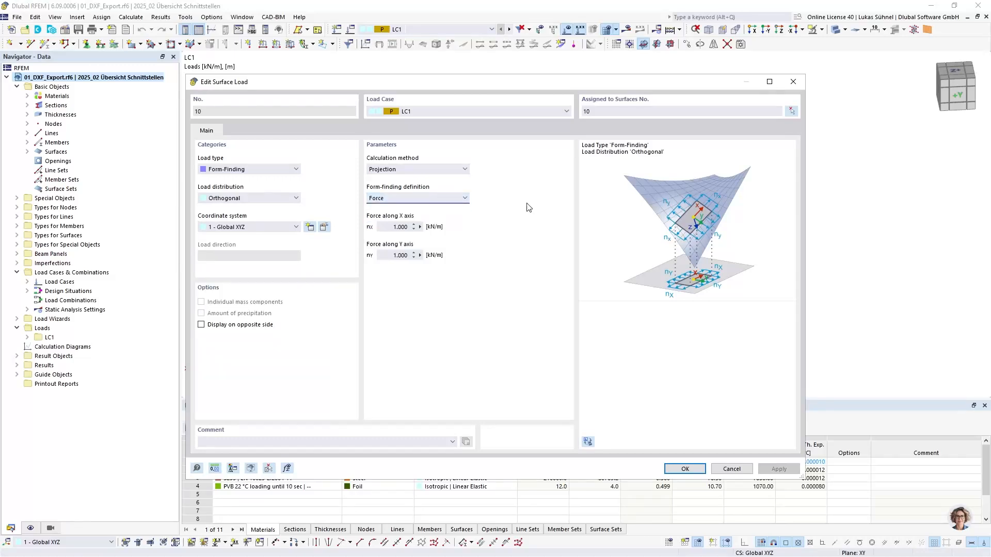
pyautogui.click(736, 470)
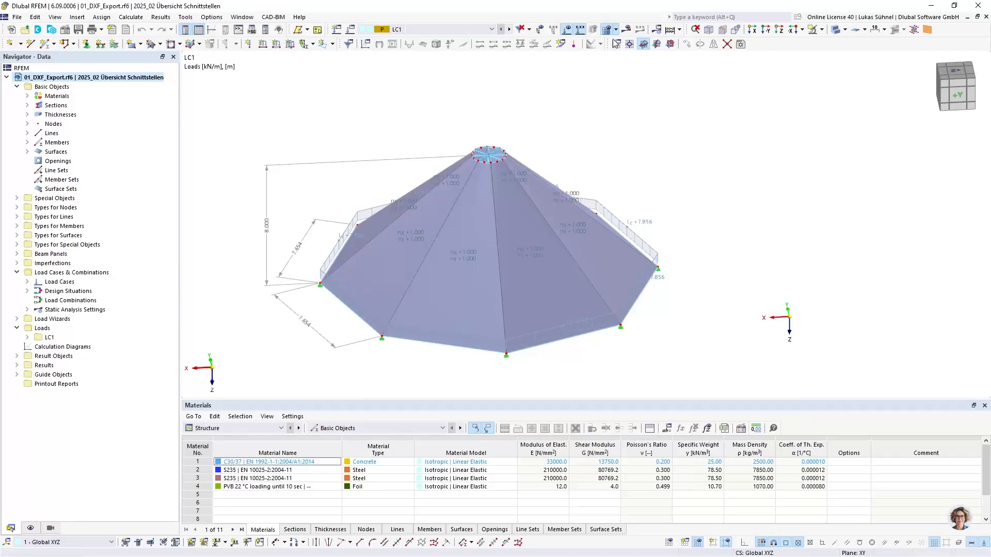
# Turn on the results and display the tent's global deformations on the deformed shape.
pyautogui.click(630, 31)
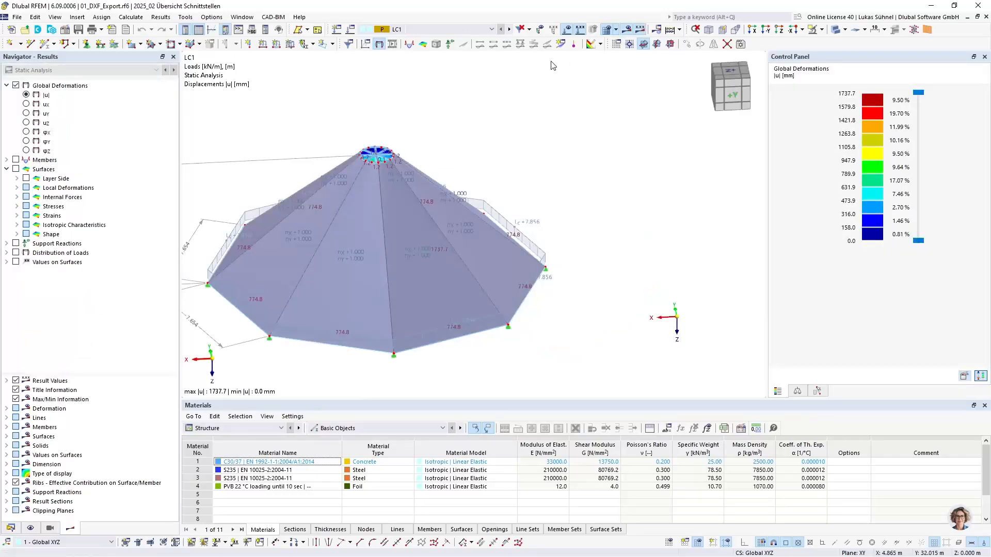
pyautogui.click(834, 32)
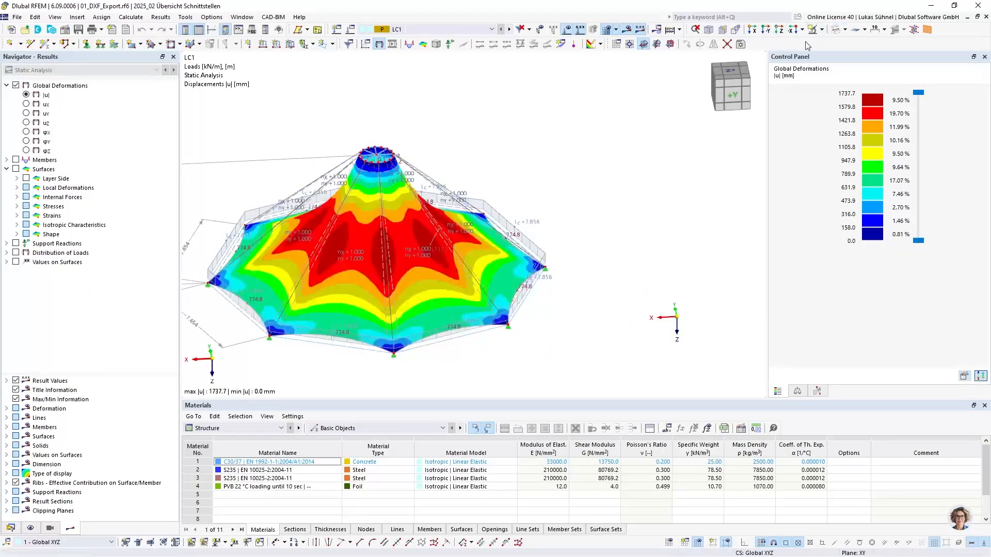
pyautogui.moveTo(510, 96); pyautogui.dragTo(608, 127, button='middle')
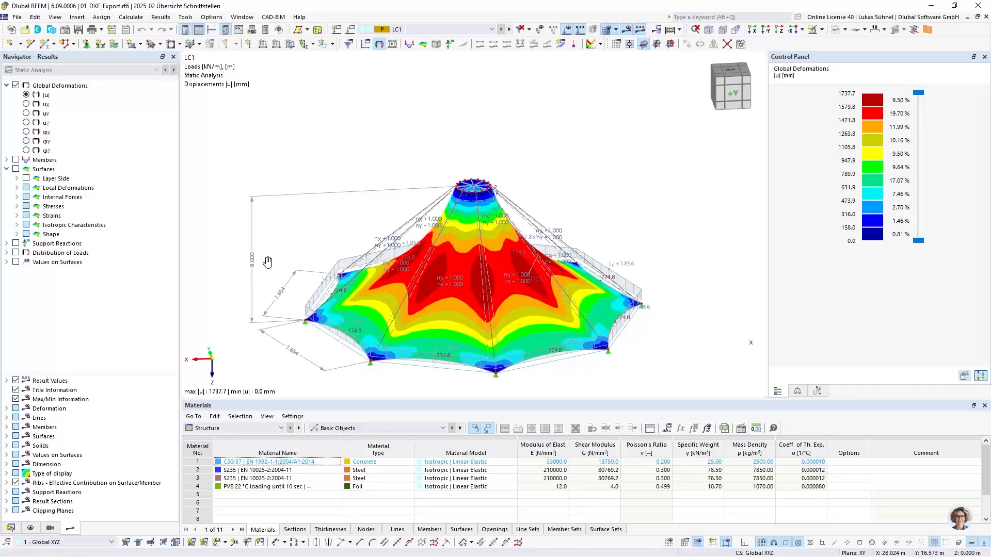
# Examine the form-found shape and deformation results of the tent from different angles, including its curved edges and apex.
pyautogui.moveTo(268, 262); pyautogui.dragTo(275, 237, button='middle')
pyautogui.keyDown('ctrl'); pyautogui.moveTo(276, 238); pyautogui.dragTo(283, 260, button='middle'); pyautogui.keyUp('ctrl')
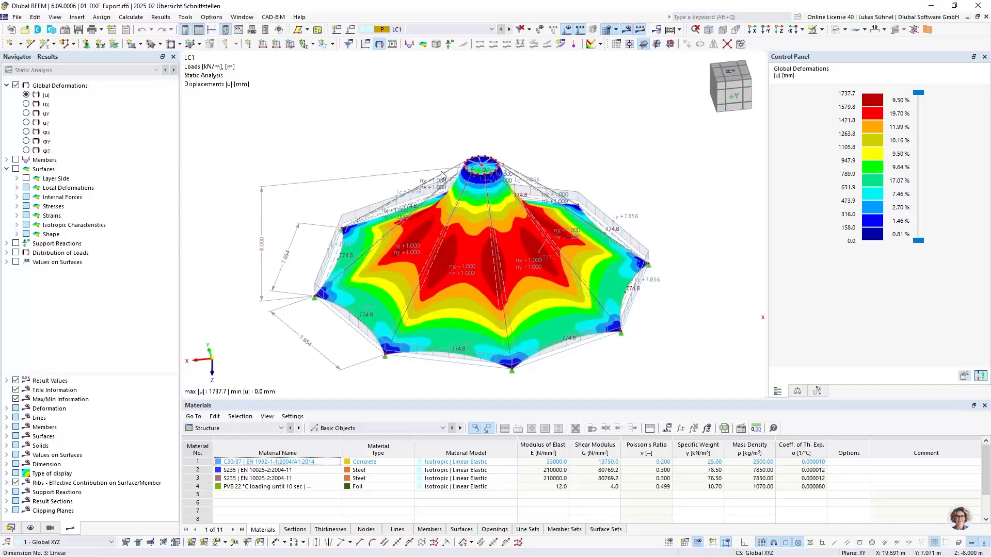
pyautogui.keyDown('ctrl'); pyautogui.moveTo(441, 175); pyautogui.dragTo(435, 249, button='middle'); pyautogui.keyUp('ctrl')
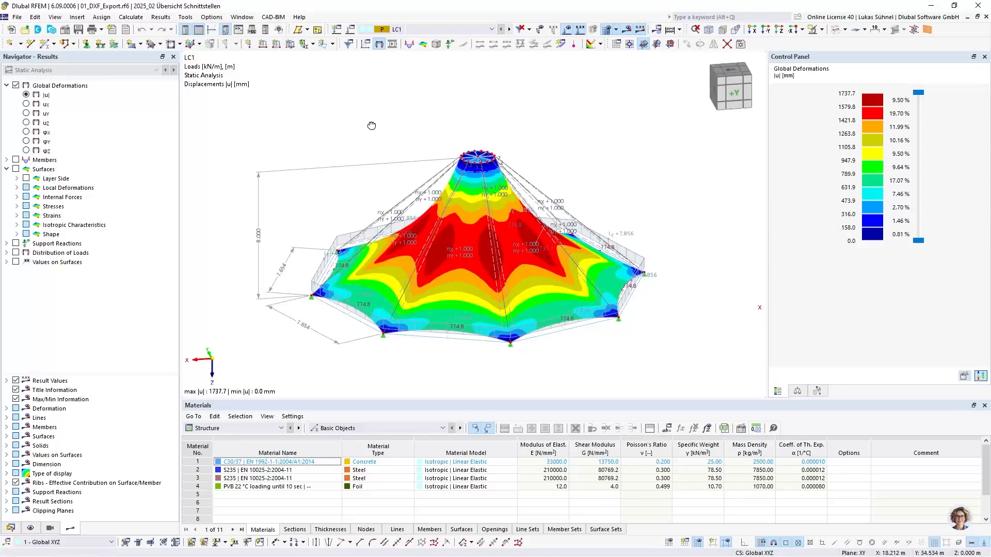
pyautogui.scroll(1, 374, 126)
pyautogui.scroll(1, 410, 142)
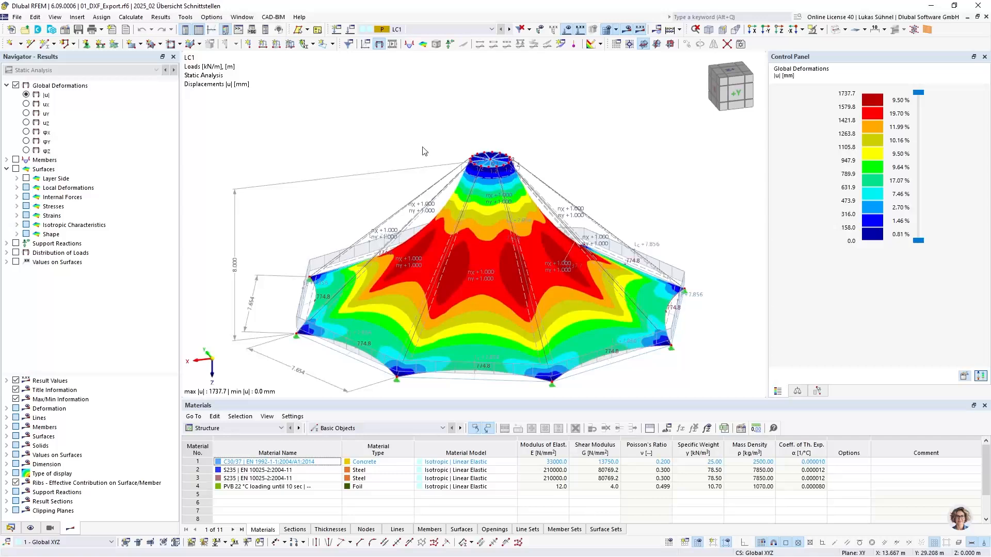
pyautogui.keyDown('ctrl'); pyautogui.moveTo(422, 150); pyautogui.dragTo(403, 144, button='middle'); pyautogui.keyUp('ctrl')
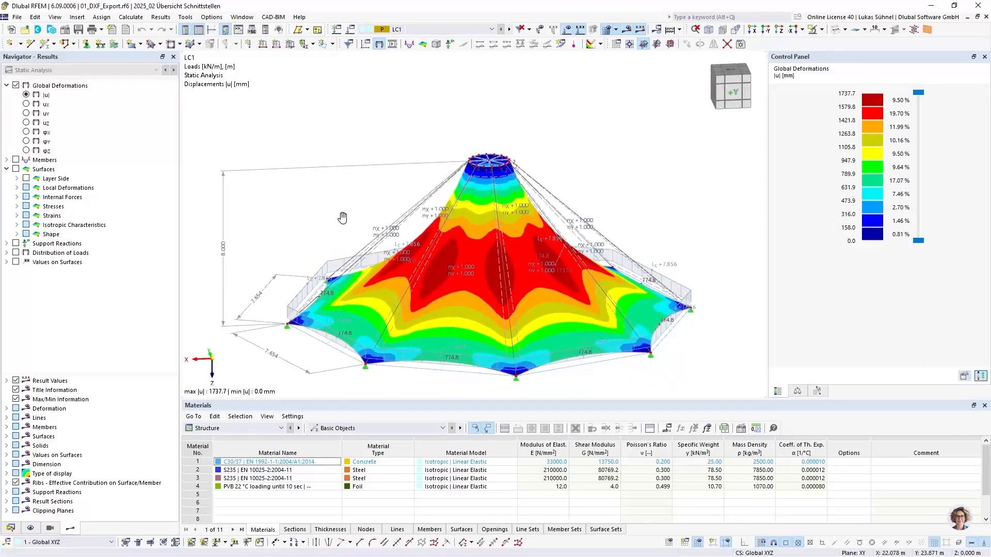
pyautogui.moveTo(343, 217); pyautogui.dragTo(381, 196, button='middle')
pyautogui.moveTo(382, 197)
pyautogui.keyDown('ctrl'); pyautogui.mouseDown(button='middle')
pyautogui.moveTo(359, 177)
pyautogui.moveTo(376, 193)
pyautogui.mouseUp(button='middle'); pyautogui.keyUp('ctrl')
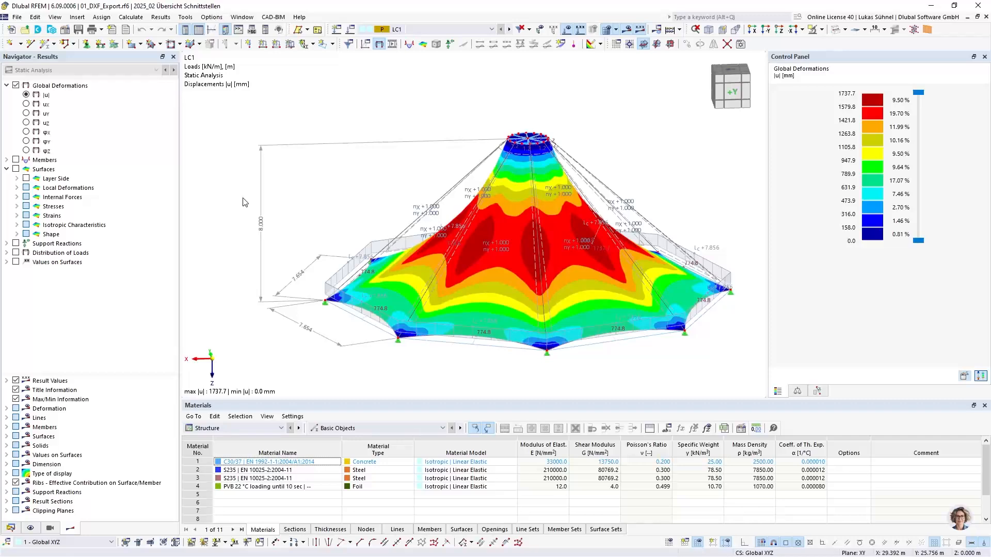
pyautogui.keyDown('ctrl'); pyautogui.moveTo(332, 184); pyautogui.dragTo(311, 204, button='middle'); pyautogui.keyUp('ctrl')
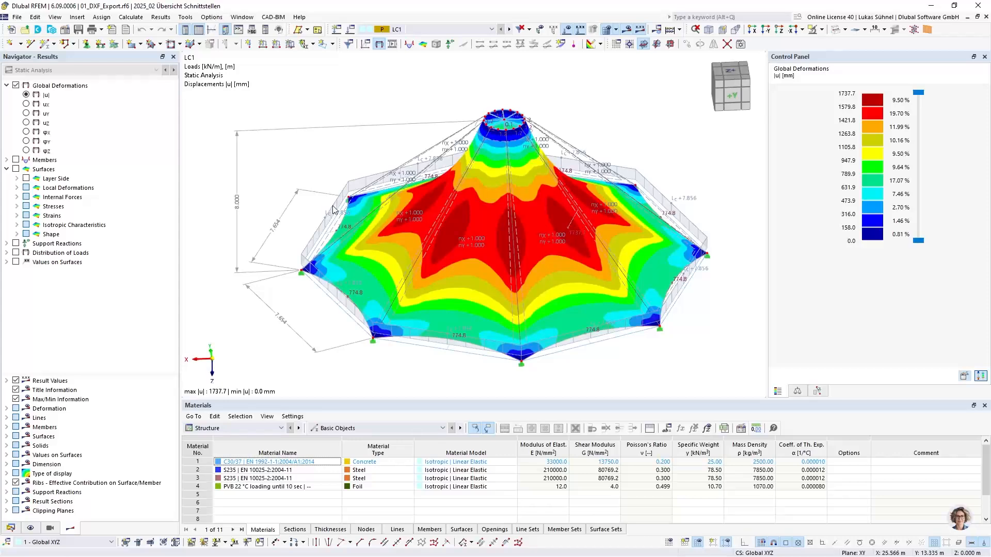
pyautogui.keyDown('ctrl'); pyautogui.moveTo(310, 166); pyautogui.dragTo(323, 159, button='middle'); pyautogui.keyUp('ctrl')
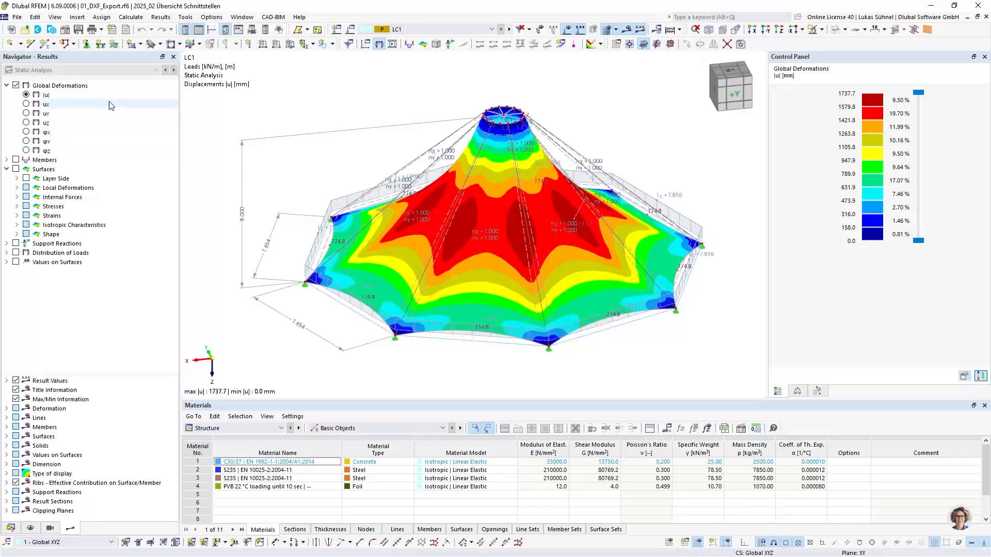
# Start a DXF II export of the model to the Desktop with the file name Def_shape.
pyautogui.click(17, 18)
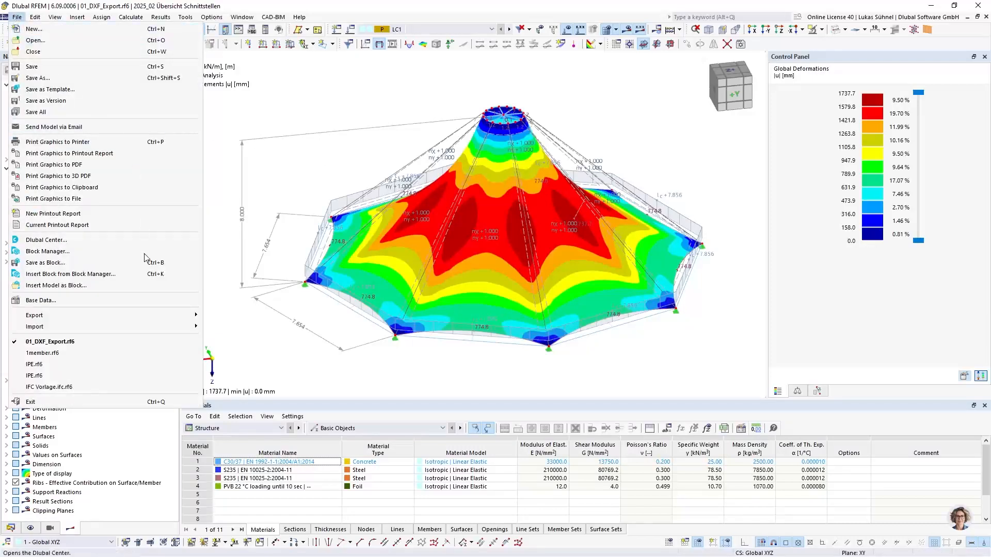
pyautogui.moveTo(85, 316)
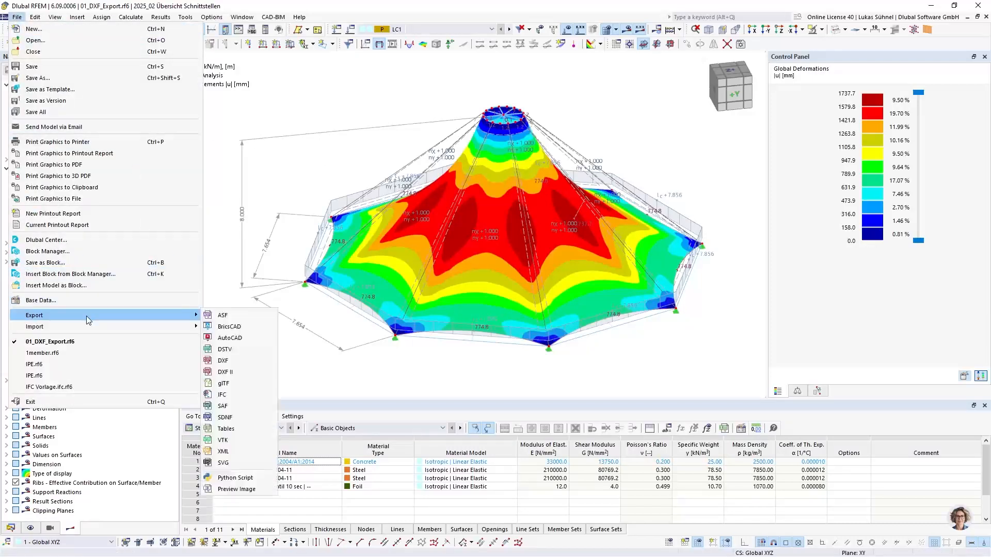
pyautogui.click(227, 372)
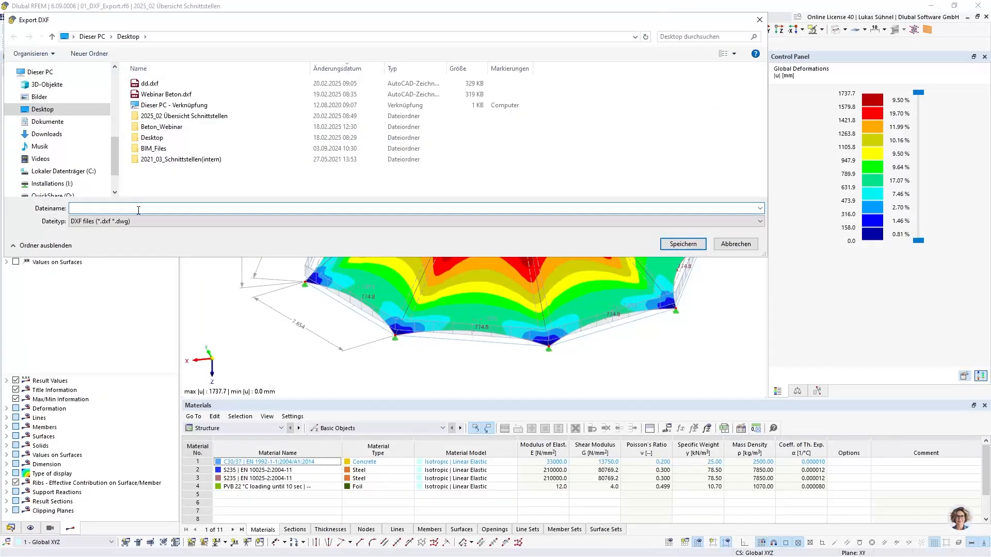
pyautogui.write('Def_shape')
pyautogui.click(683, 244)
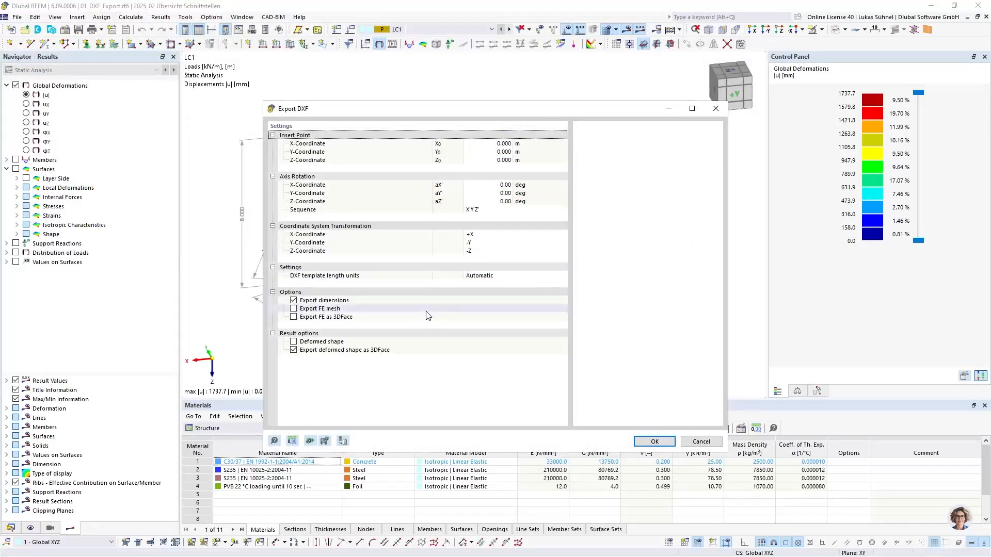
# Run the DXF export with dimensions and the deformed shape as 3DFace, leaving the plain Deformed shape option off.
pyautogui.moveTo(338, 114); pyautogui.dragTo(386, 71)
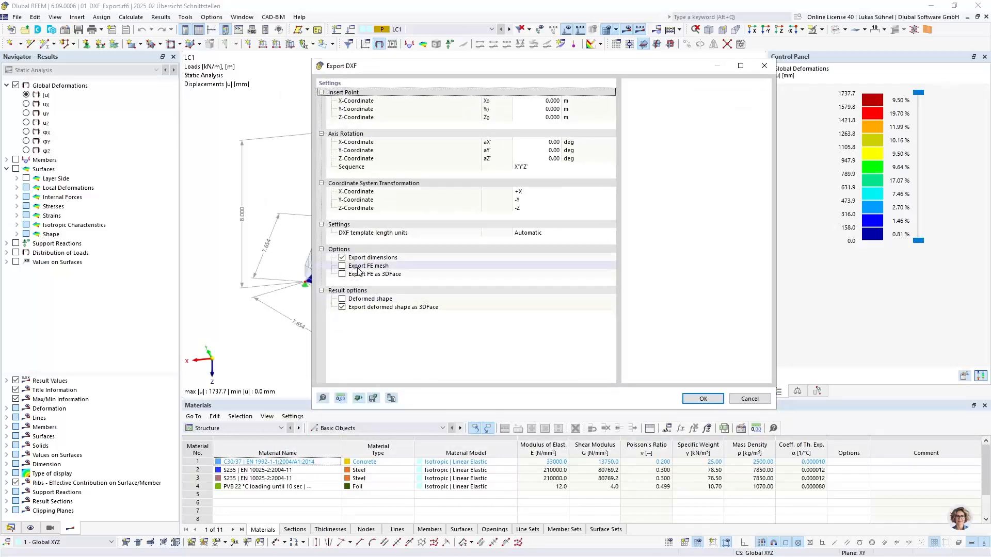
pyautogui.moveTo(386, 64); pyautogui.dragTo(542, 66)
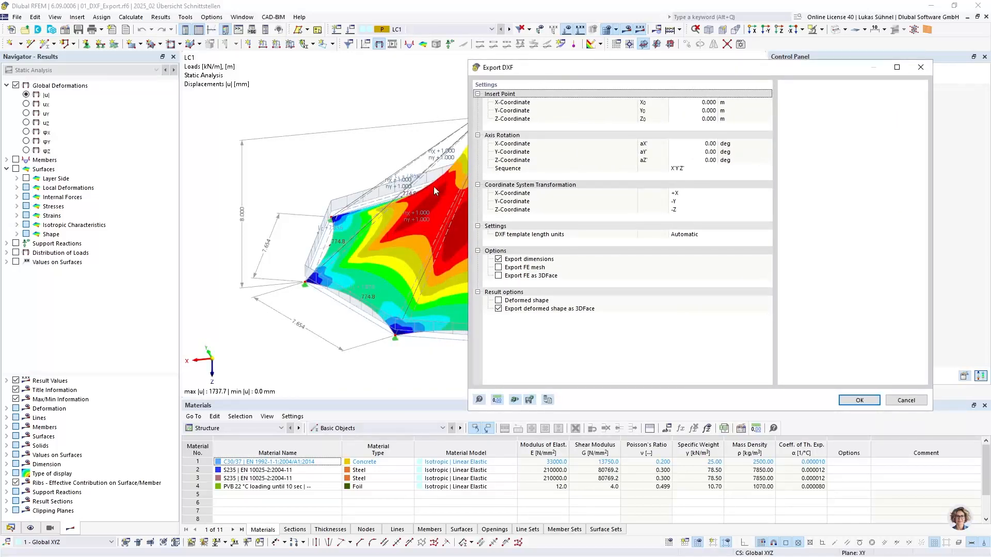
pyautogui.moveTo(541, 69); pyautogui.dragTo(441, 57)
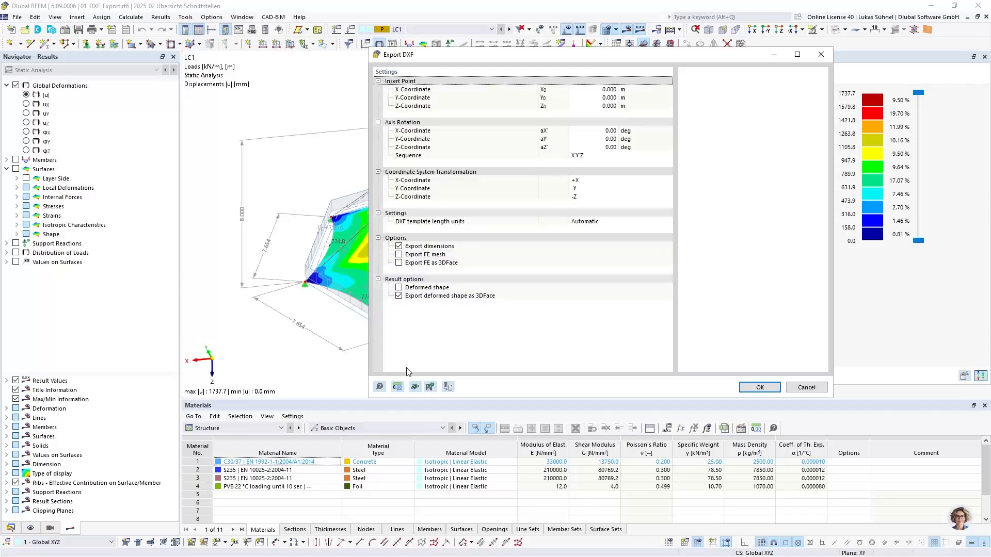
pyautogui.click(399, 288)
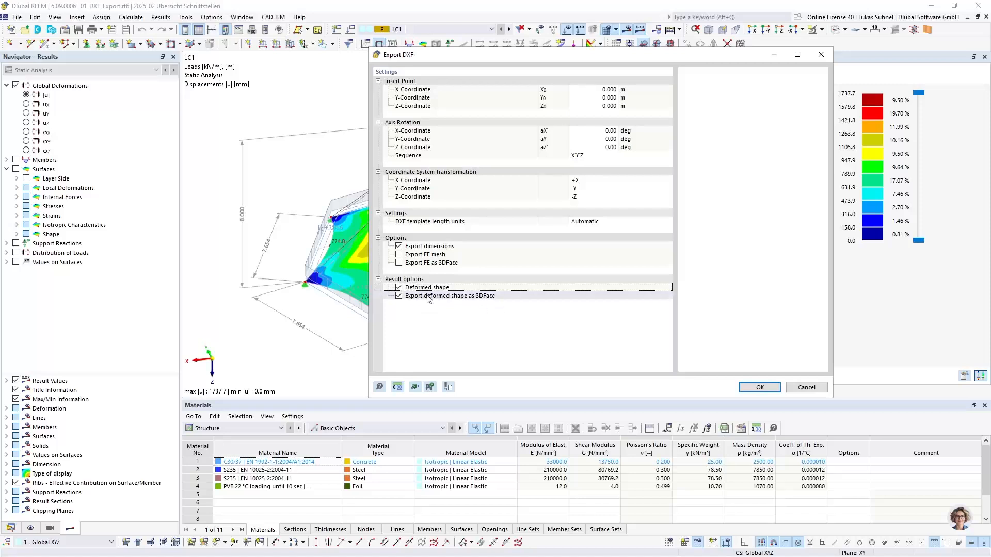
pyautogui.click(399, 287)
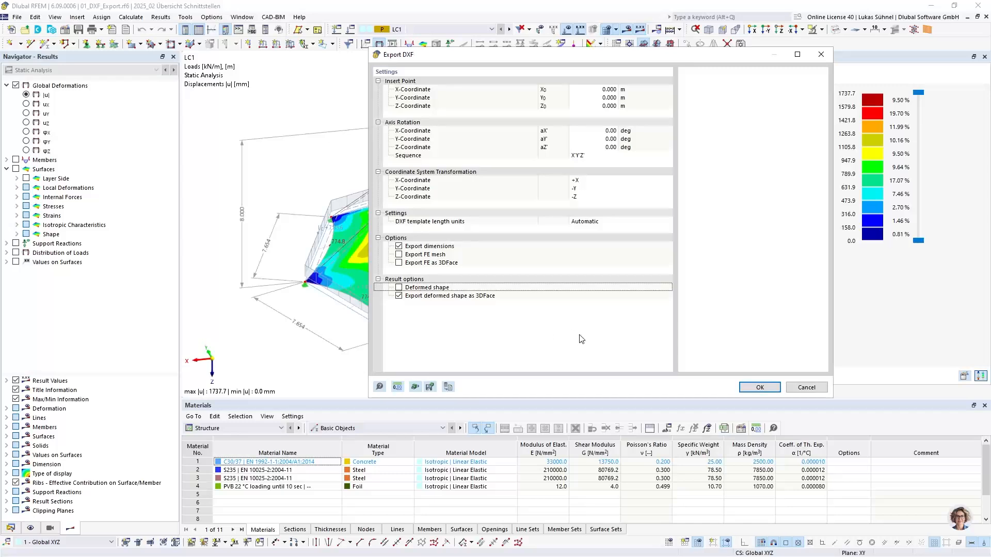
pyautogui.click(759, 388)
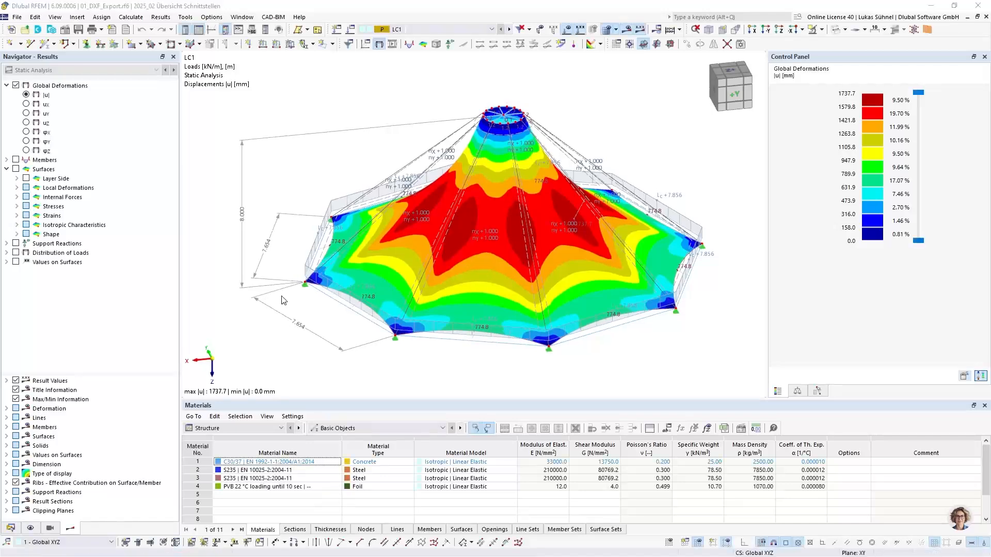
# Switch to AutoCAD and close the drawing Stahlbühne_analytisch (1).dxf.
pyautogui.click(601, 329)
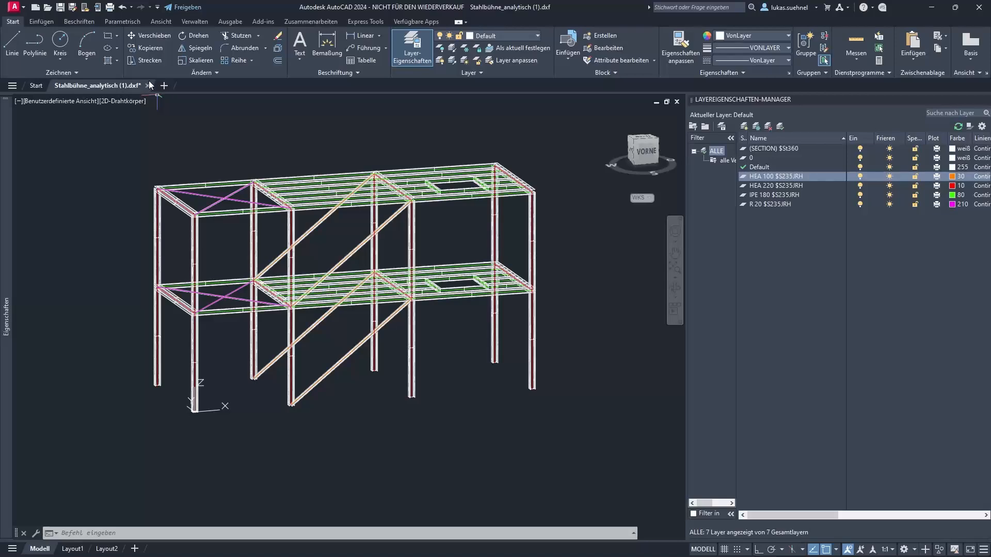
pyautogui.click(147, 85)
pyautogui.click(527, 307)
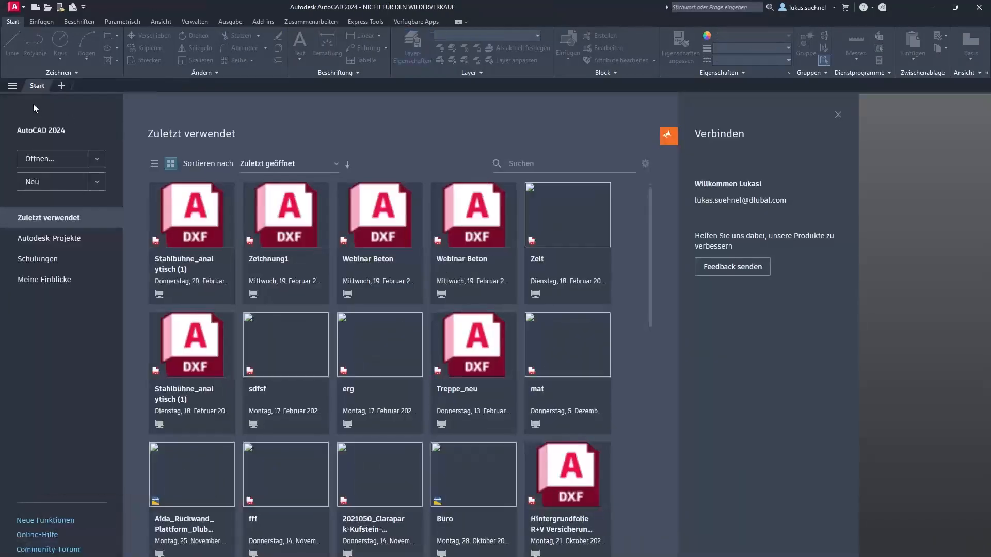
# Open Def_shape.dxf from the Desktop, dismiss the warning, and view the exported tent mesh in 3D.
pyautogui.hotkey('ctrl', 'o')
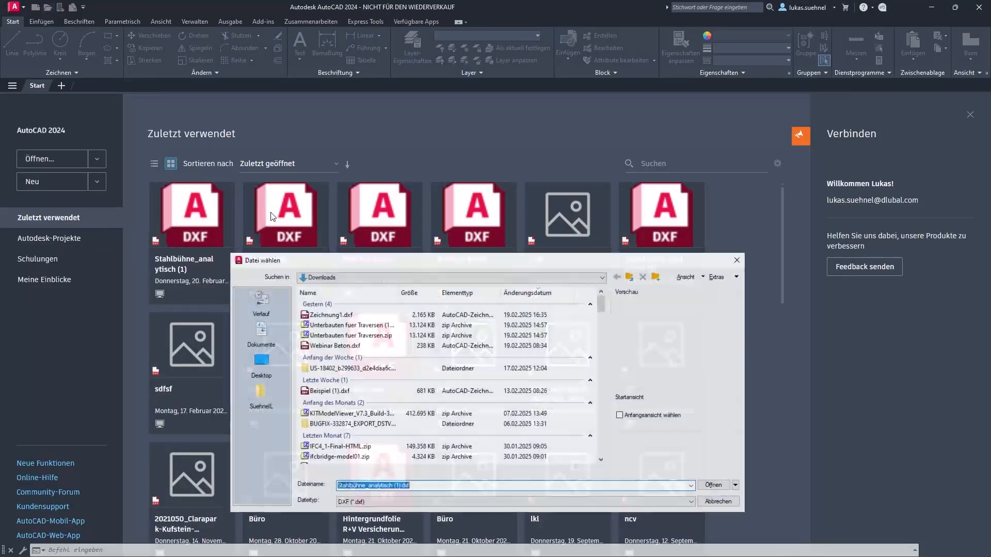
pyautogui.doubleClick(331, 305)
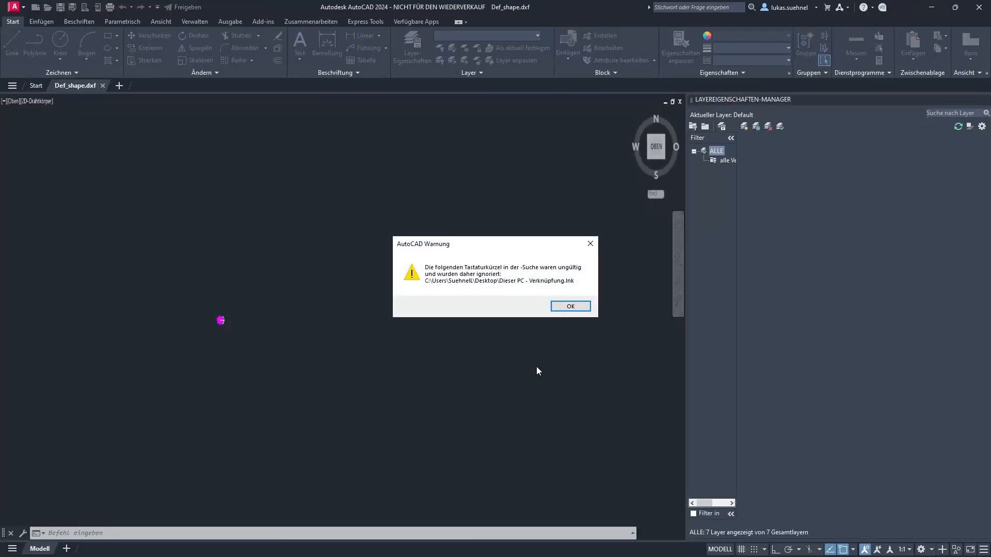
pyautogui.click(570, 307)
pyautogui.scroll(5, 271, 297)
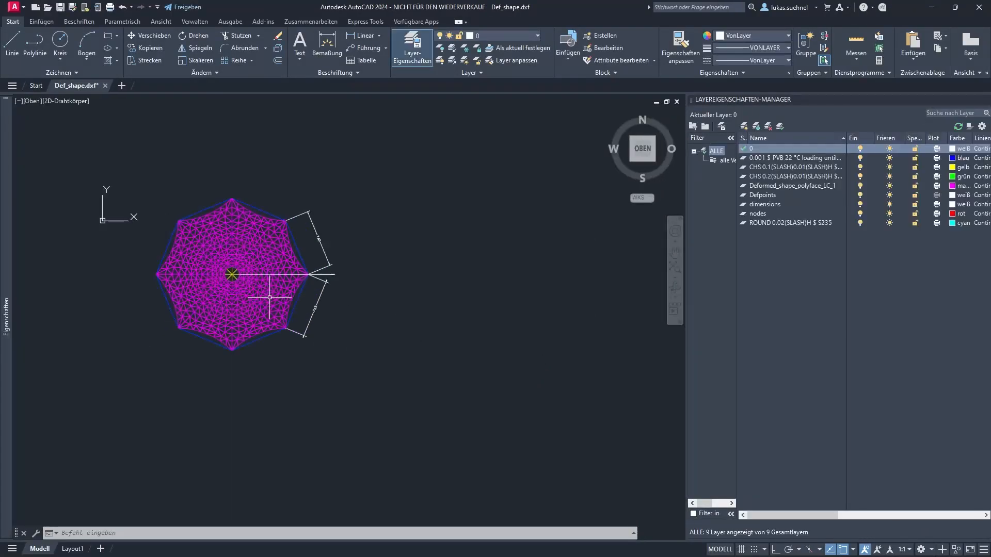
pyautogui.keyDown('shift'); pyautogui.moveTo(186, 368); pyautogui.dragTo(219, 245, button='middle'); pyautogui.keyUp('shift')
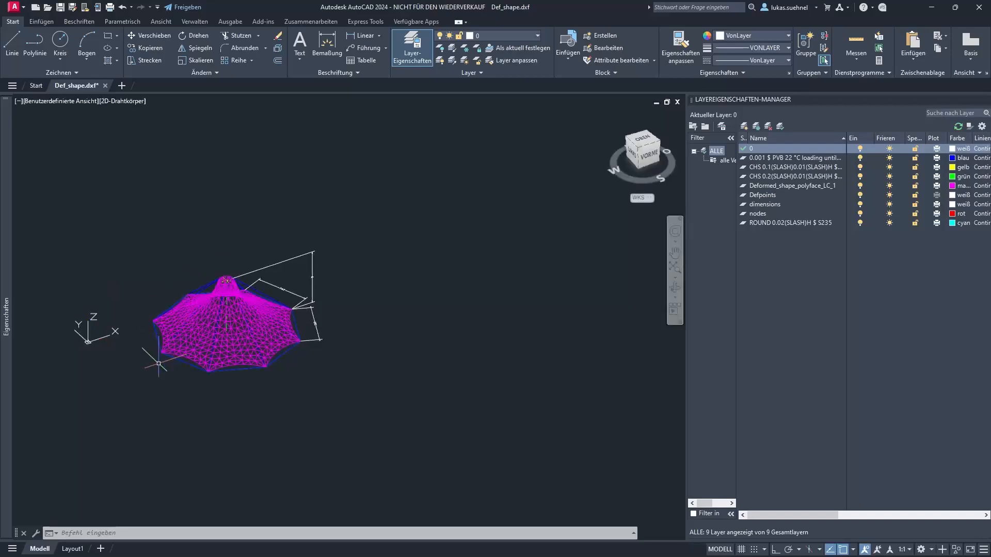
# Turn off the blue 0.001 $ PVB 22 °C layer and the cyan ROUND 0.02(SLASH)H $ S235 layer to isolate the deformed mesh.
pyautogui.scroll(4, 175, 324)
pyautogui.keyDown('shift'); pyautogui.moveTo(175, 324); pyautogui.dragTo(165, 293, button='middle'); pyautogui.keyUp('shift')
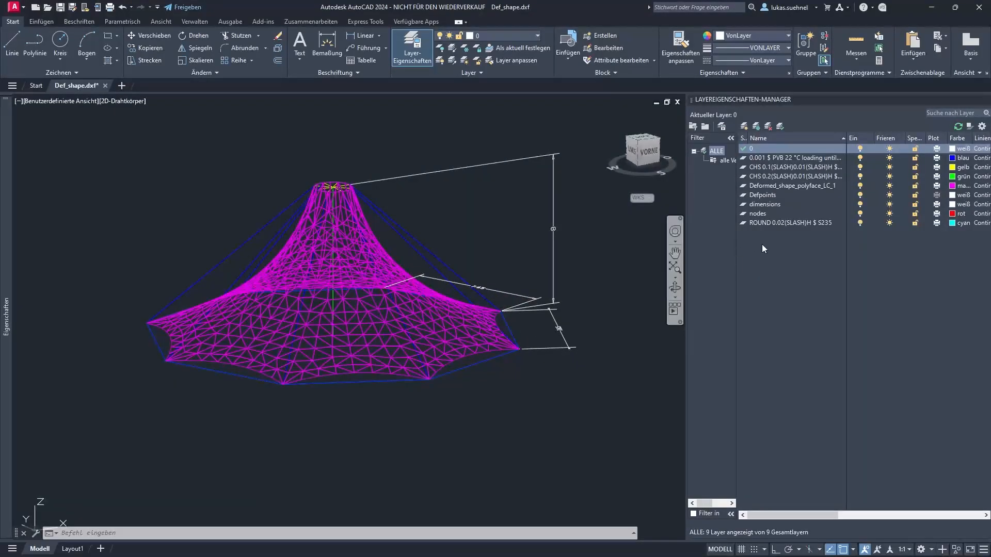
pyautogui.click(860, 158)
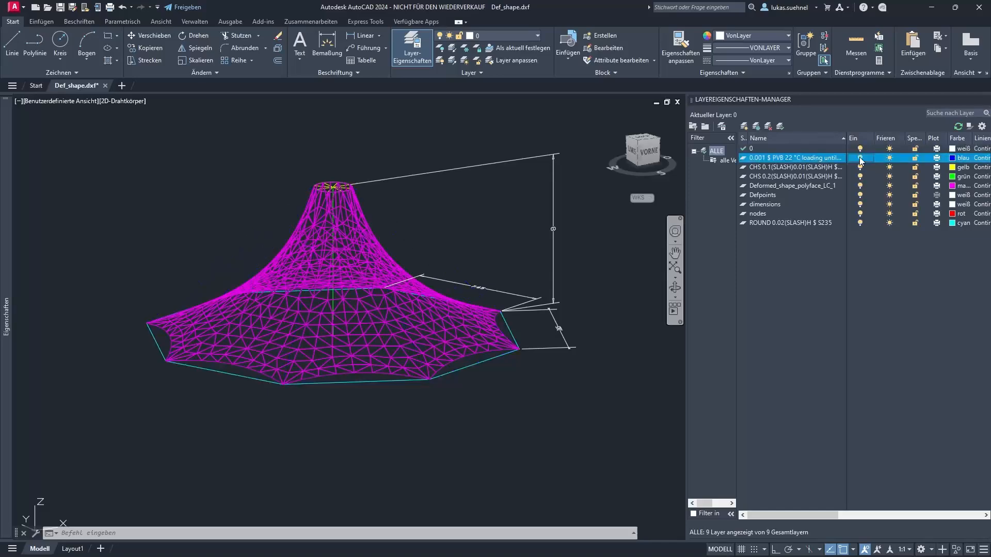
pyautogui.click(860, 222)
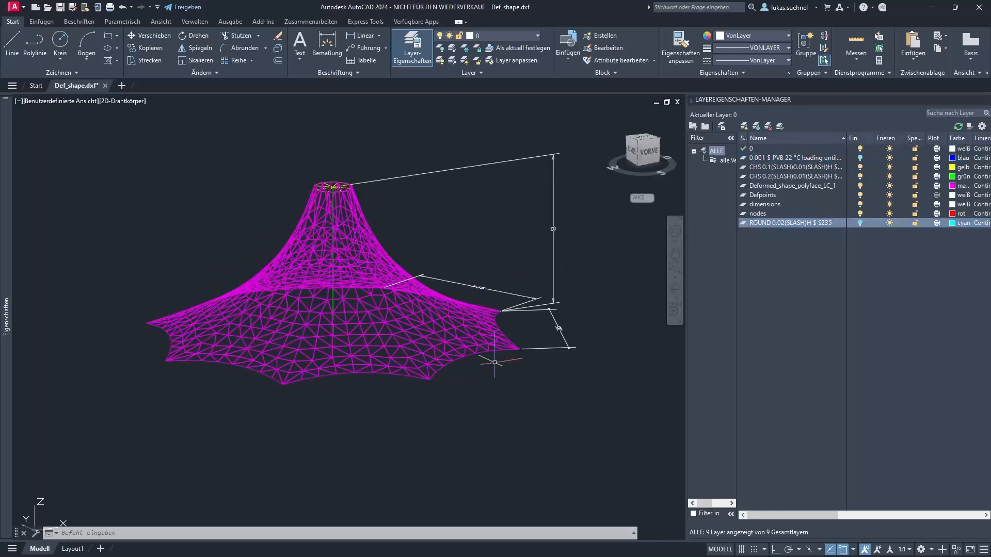
# Switch the visual style to Schattiert and inspect the shaded tent surface from the back.
pyautogui.keyDown('shift'); pyautogui.moveTo(516, 210); pyautogui.dragTo(532, 218, button='middle'); pyautogui.keyUp('shift')
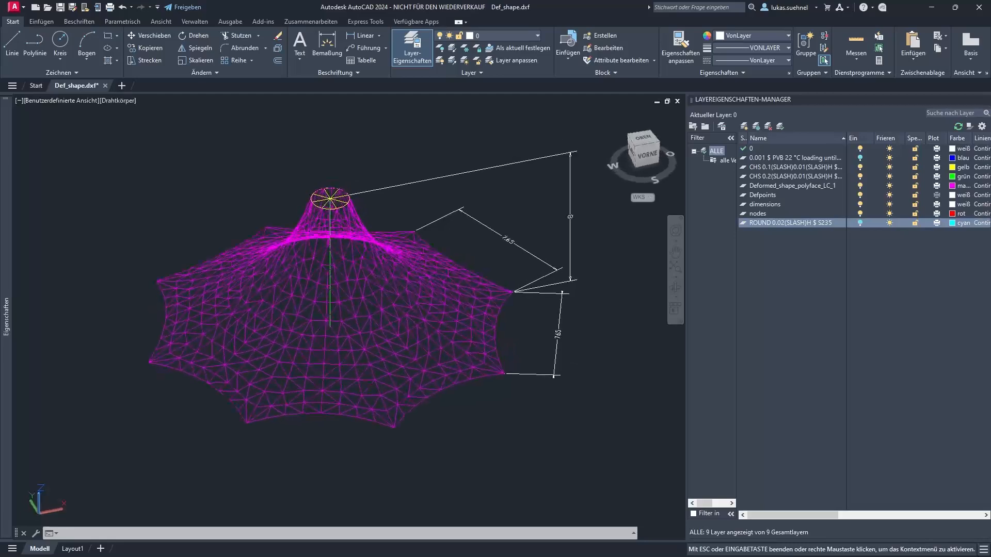
pyautogui.press('Escape')
pyautogui.click(126, 102)
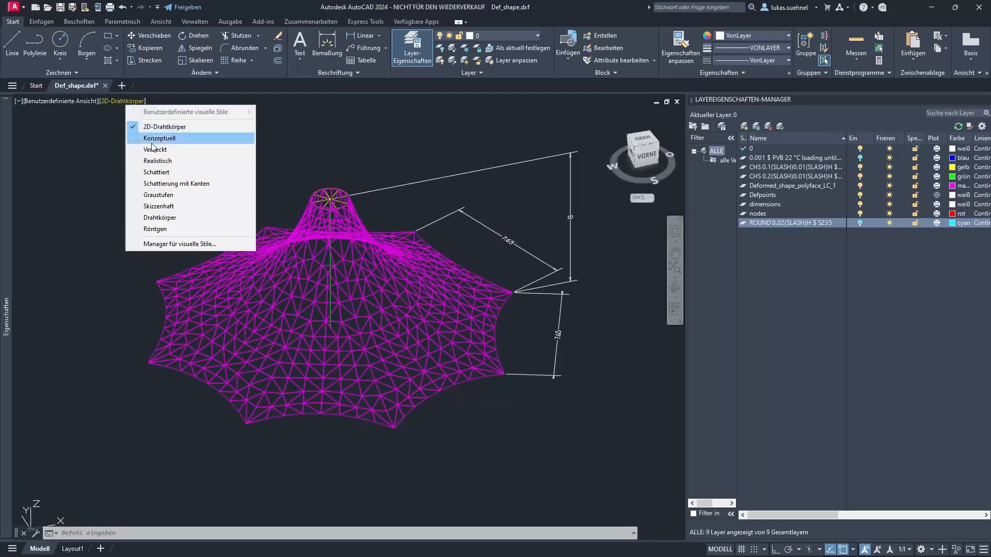
pyautogui.click(157, 171)
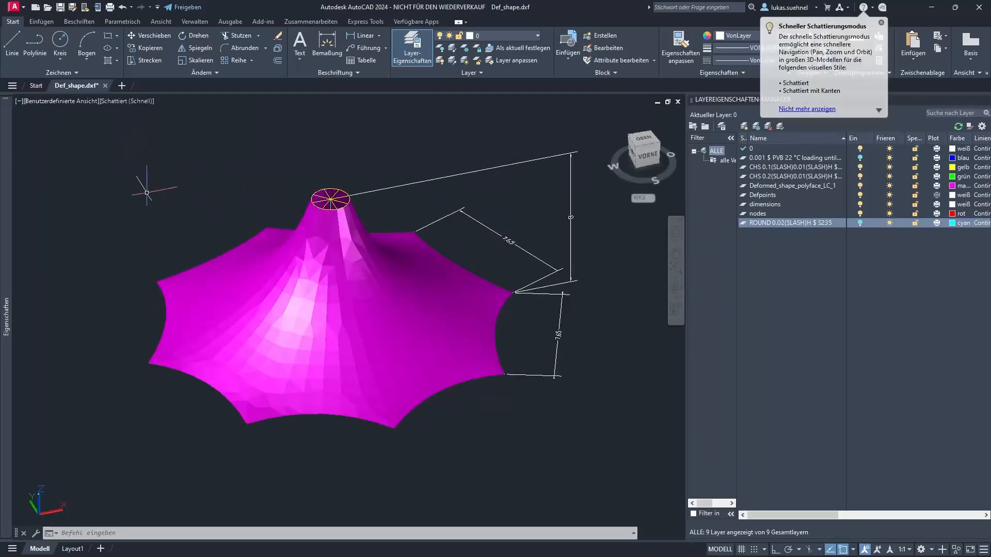
pyautogui.moveTo(532, 202)
pyautogui.keyDown('shift'); pyautogui.mouseDown(button='middle')
pyautogui.moveTo(447, 239)
pyautogui.moveTo(215, 207)
pyautogui.mouseUp(button='middle'); pyautogui.keyUp('shift')
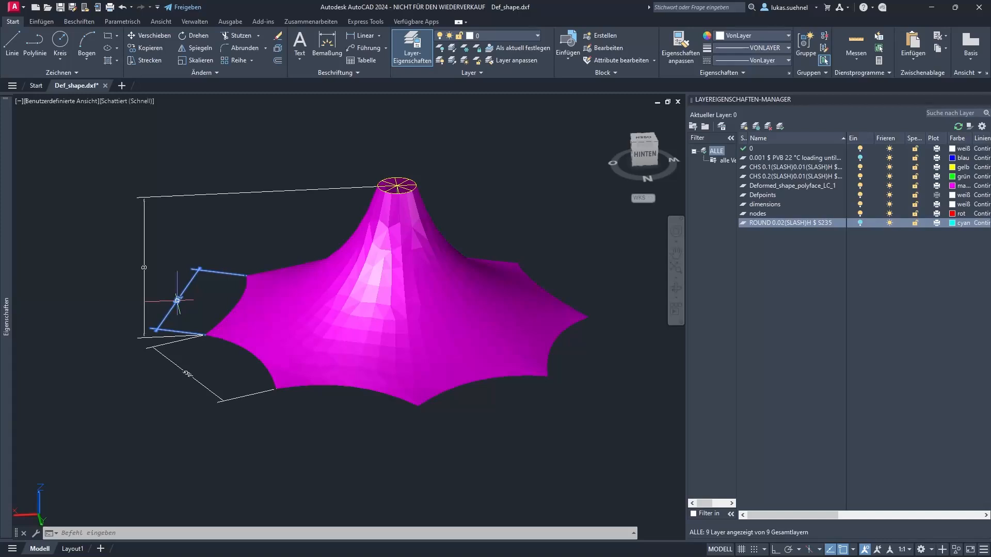
# Select the tent's vertical height dimension, review its line, arrow and text properties, and clear the selection.
pyautogui.click(144, 268)
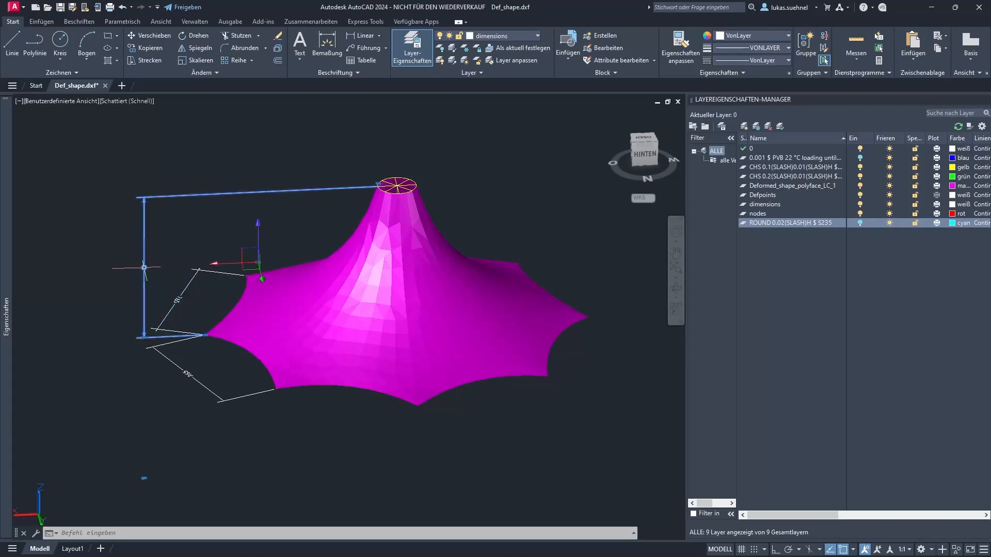
pyautogui.moveTo(144, 268)
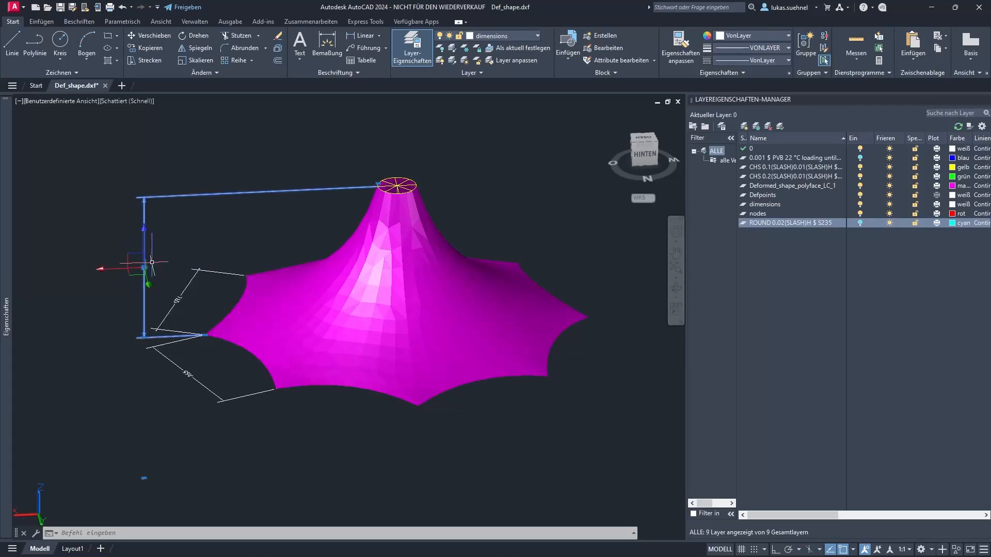
pyautogui.click(182, 240)
pyautogui.click(183, 237)
pyautogui.moveTo(7, 286)
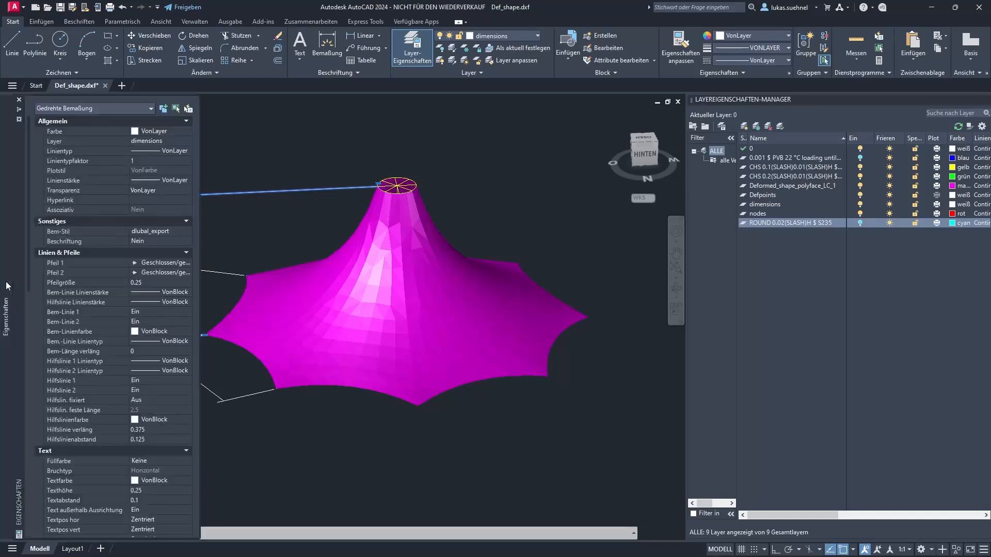
pyautogui.scroll(-10, 147, 284)
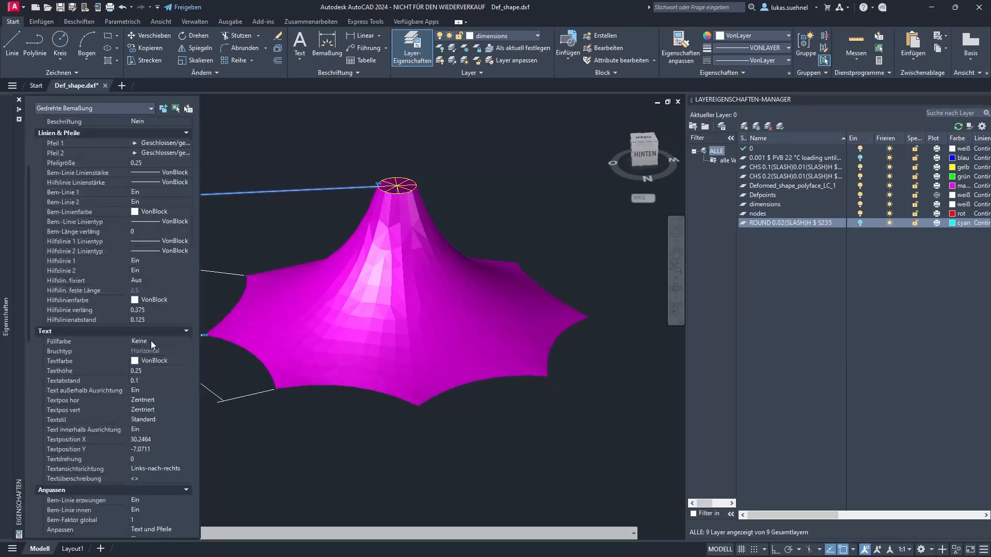
pyautogui.press('Escape')
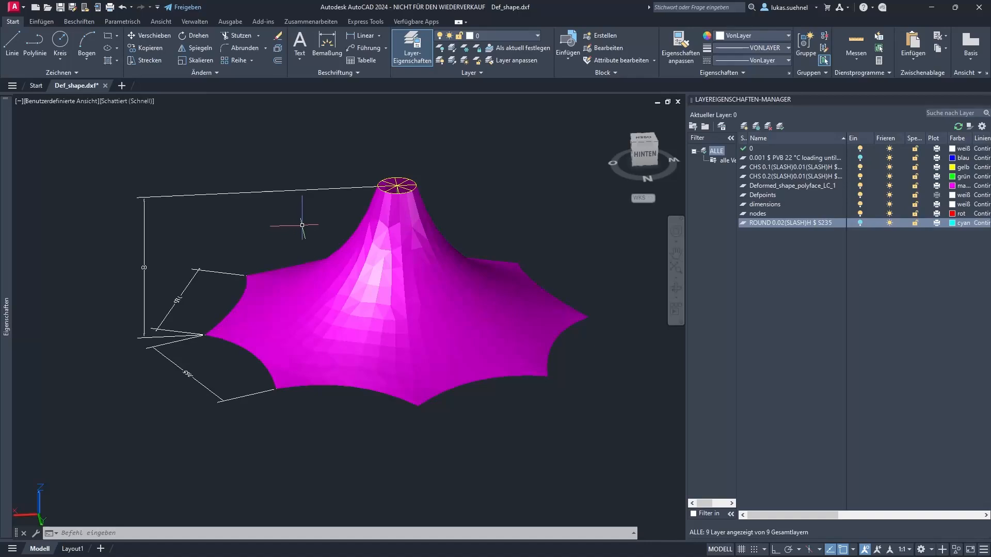
# Minimize AutoCAD, switch to the presentation and advance to the DSTV (*.stp) slide.
pyautogui.click(935, 8)
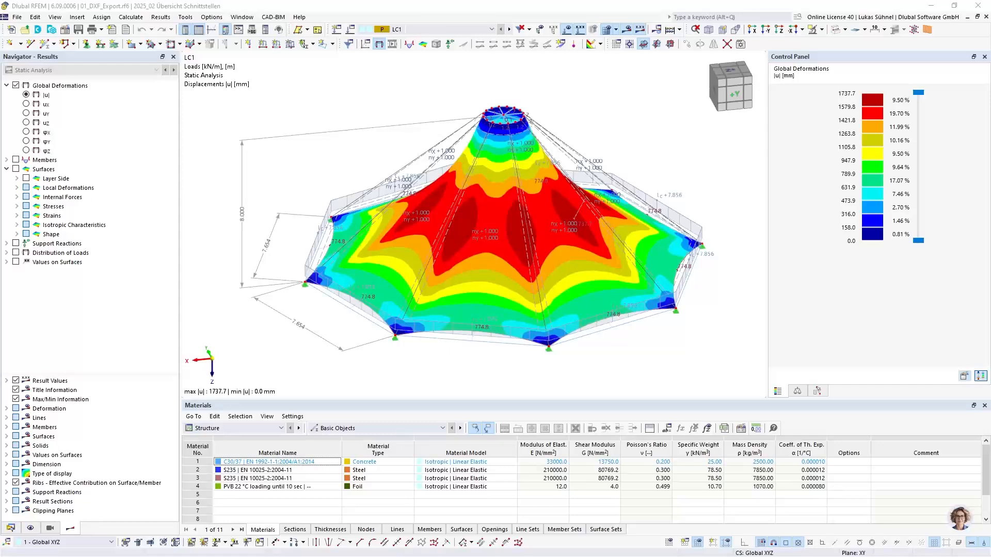
pyautogui.hotkey('alt', 'Tab')
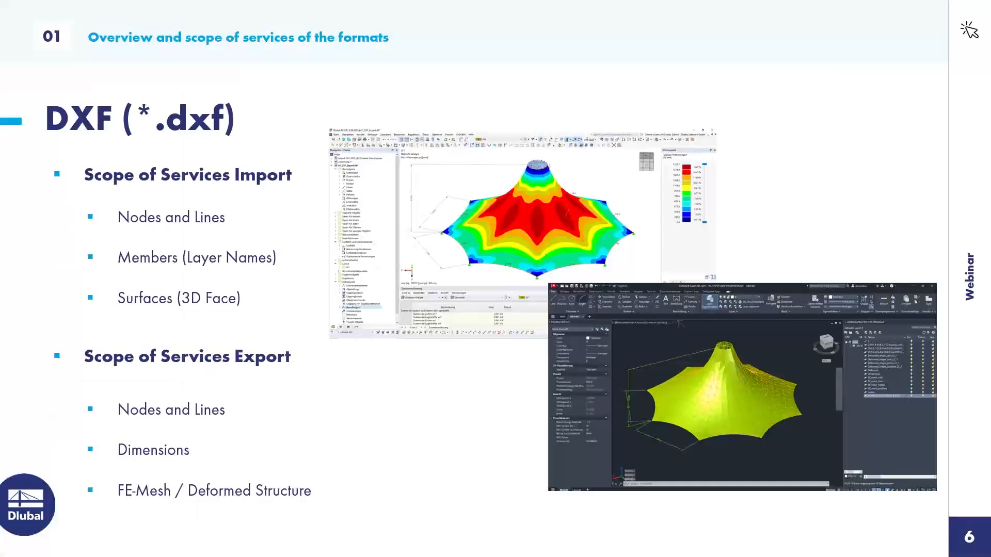
pyautogui.click(480, 275)
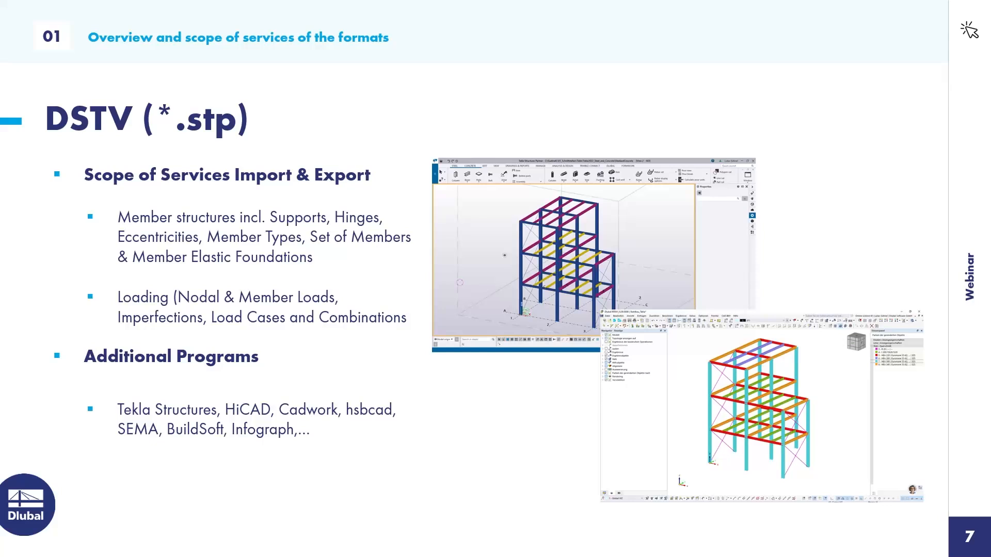
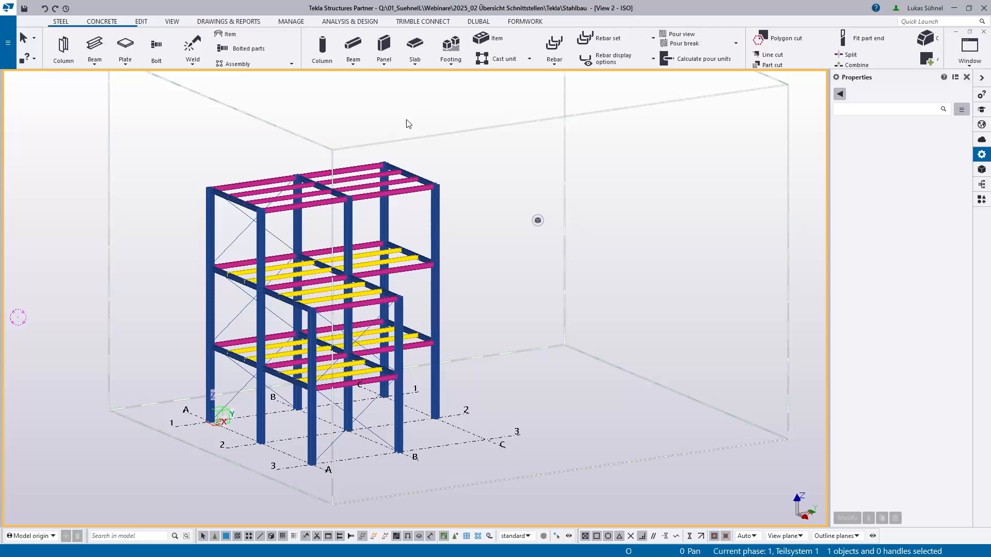
# Look at the Dlubal export and import commands in Tekla Structures, and select the entire steel frame in the model view.
pyautogui.click(479, 21)
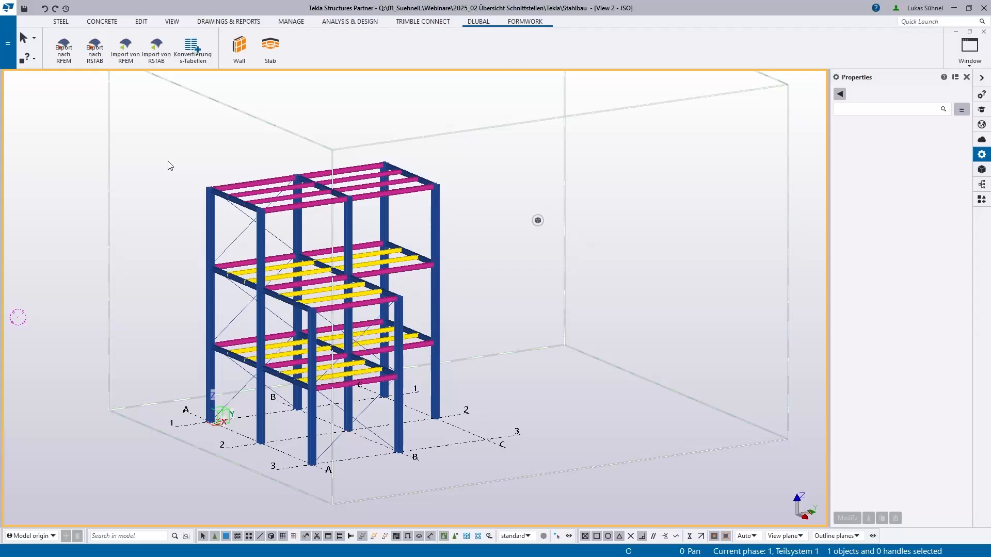
pyautogui.click(58, 21)
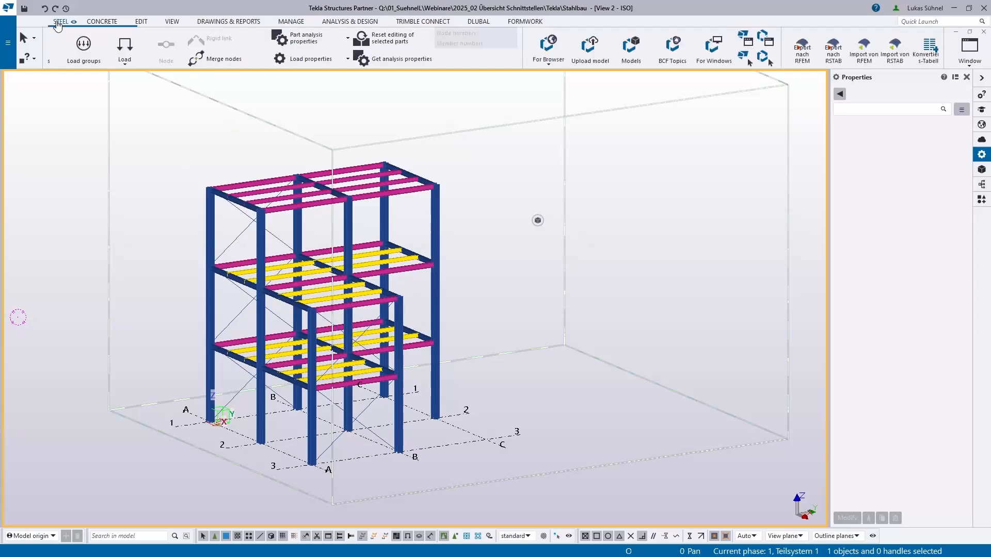
pyautogui.scroll(-1, 162, 134)
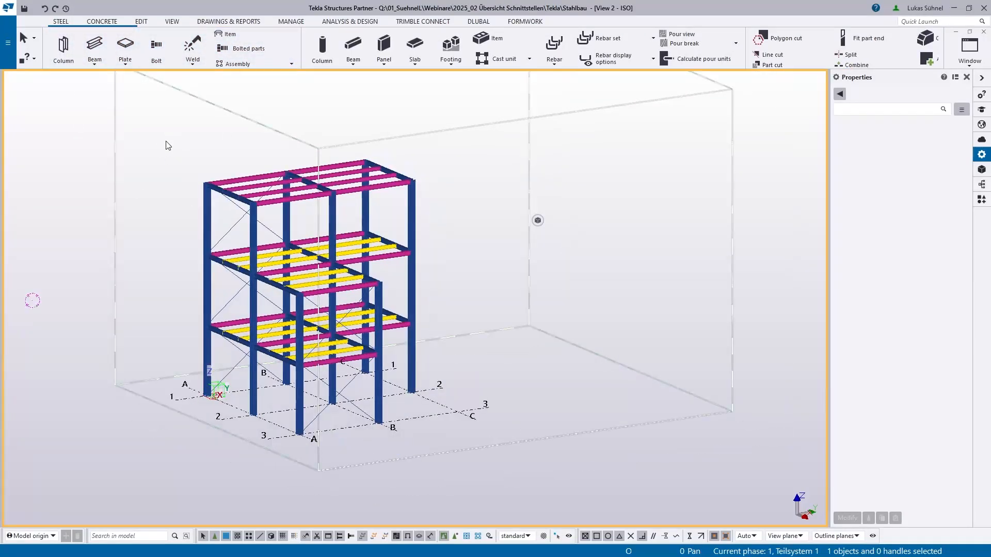
pyautogui.moveTo(153, 123); pyautogui.dragTo(482, 472)
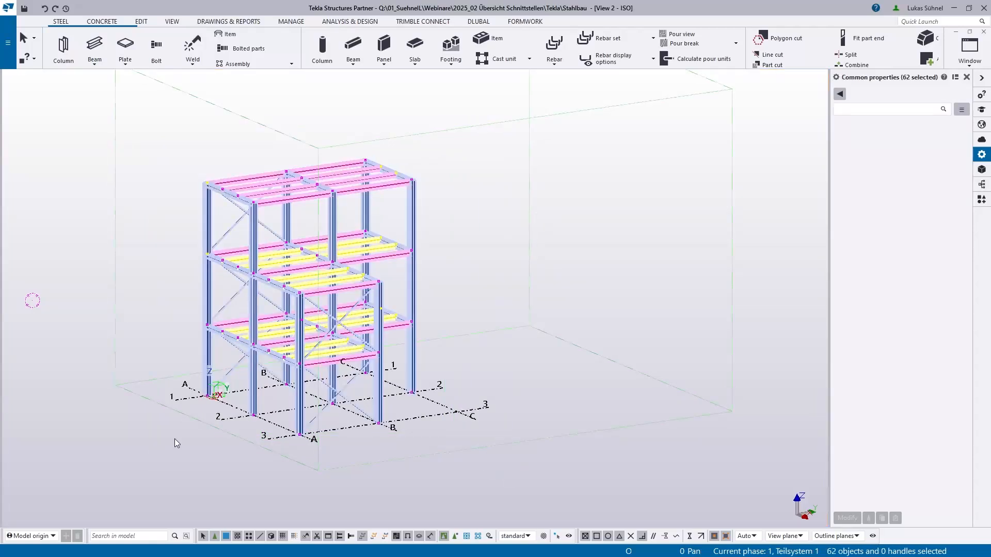
# Start a FEM export of the selected steel frame and check its DSTV version and element reference settings.
pyautogui.click(10, 46)
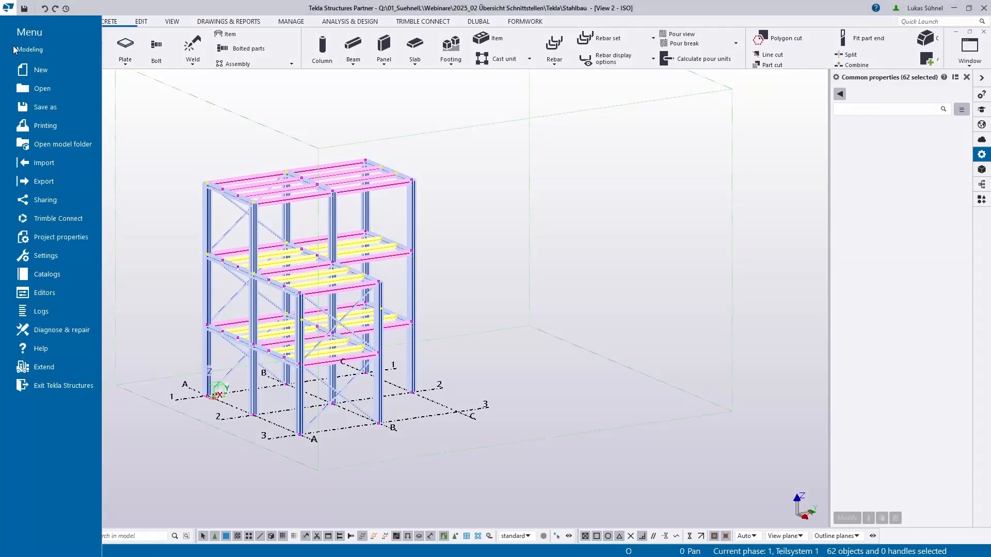
pyautogui.click(52, 178)
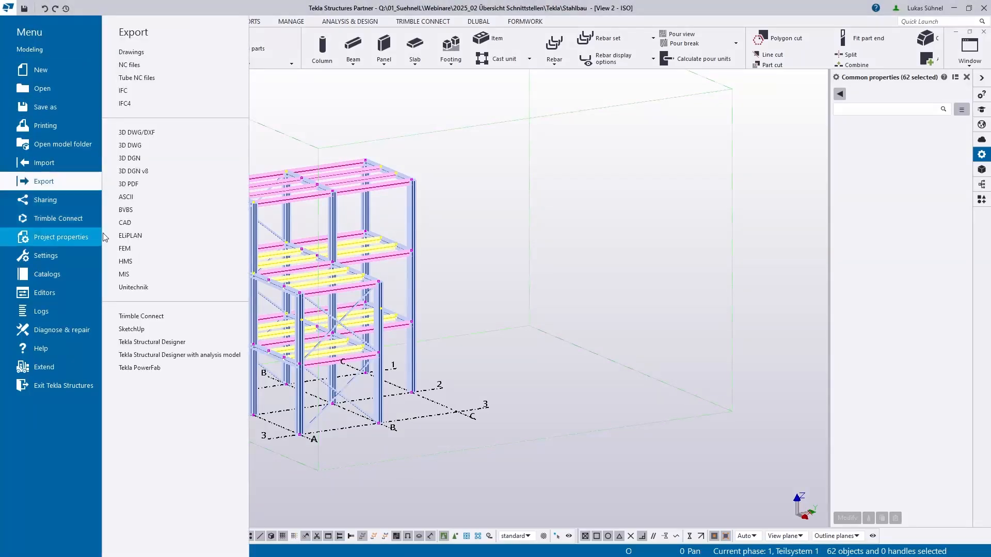
pyautogui.click(125, 254)
pyautogui.click(366, 211)
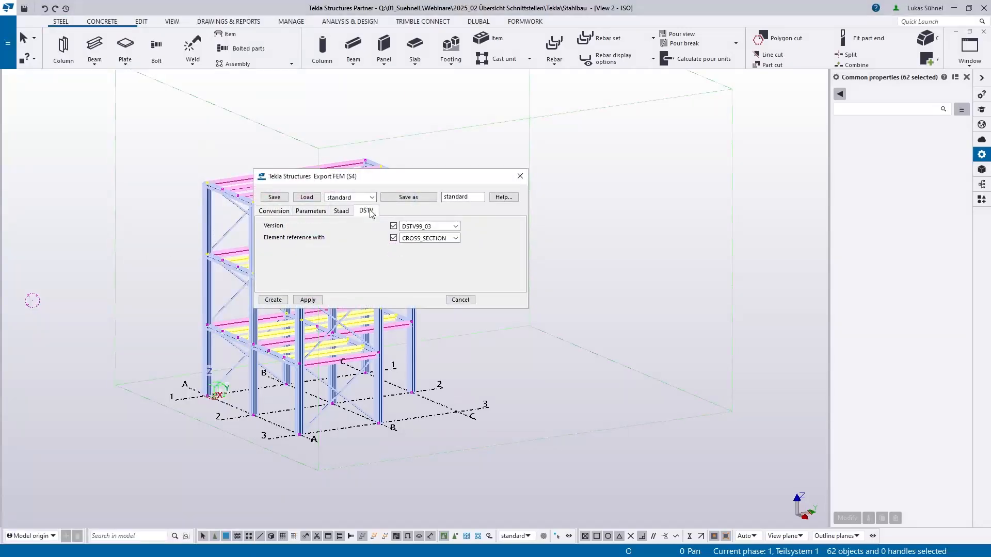
# Set the FEM export's output file to TeklaOut.stp on the Desktop, create the DSTV file and close the export dialog.
pyautogui.click(311, 212)
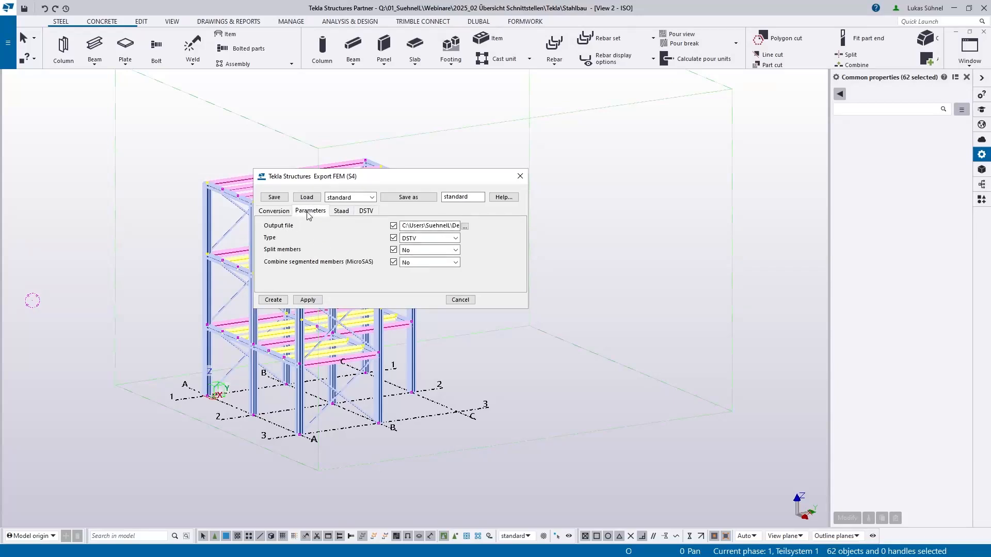
pyautogui.click(464, 227)
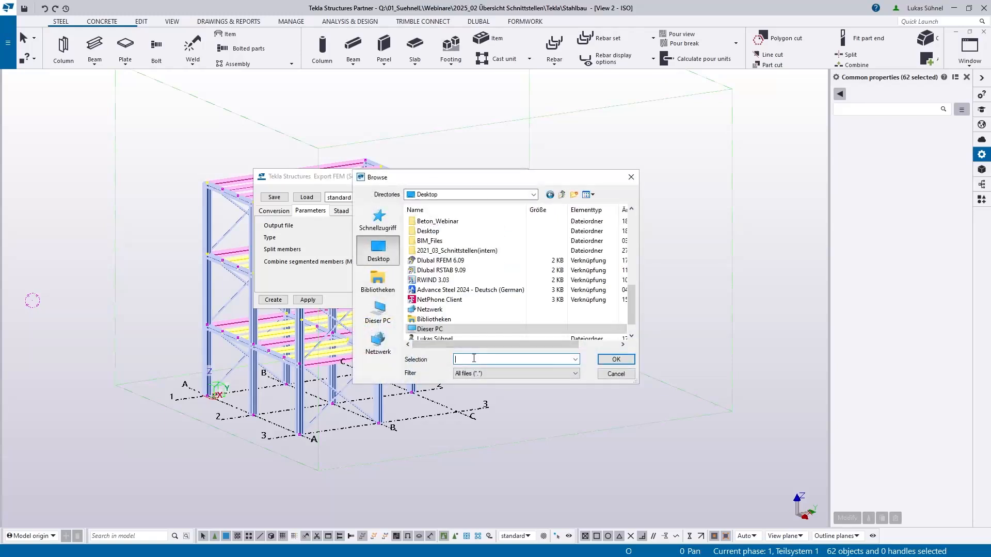
pyautogui.write('T')
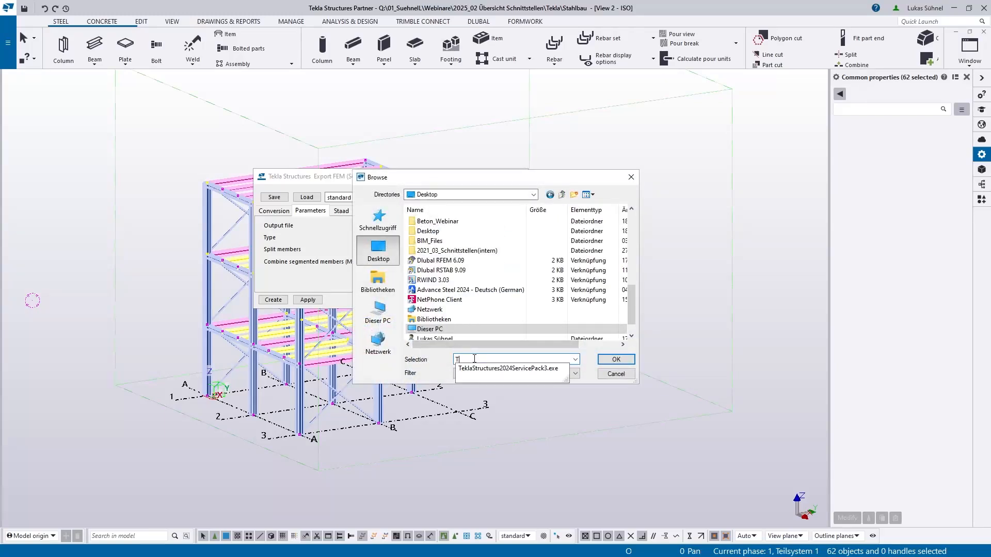
pyautogui.write('eklaOut.stp')
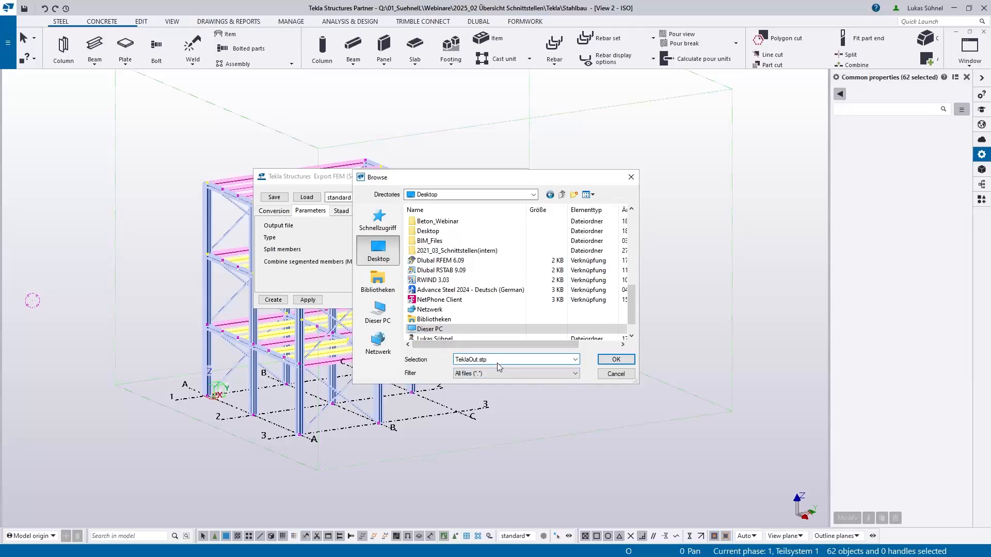
pyautogui.click(616, 360)
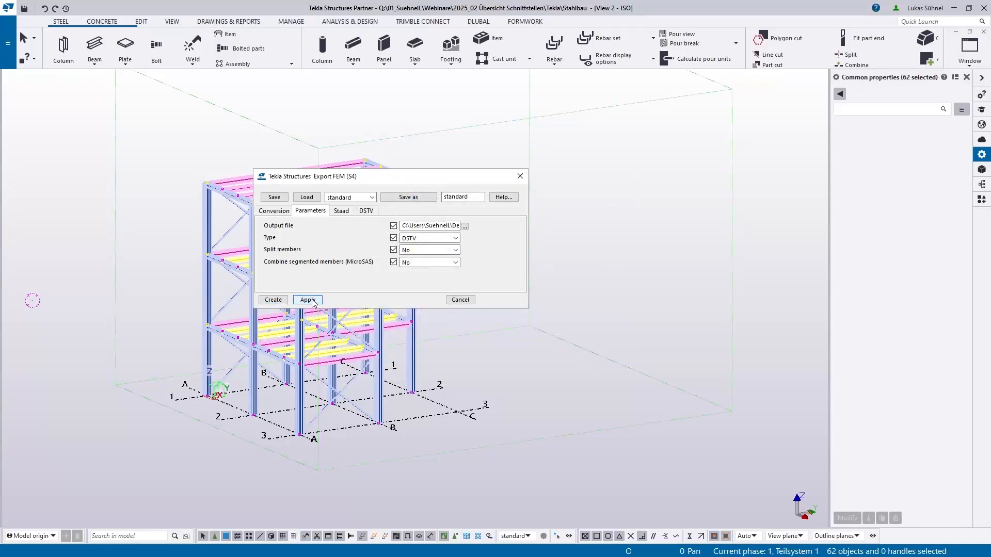
pyautogui.click(274, 300)
pyautogui.click(460, 300)
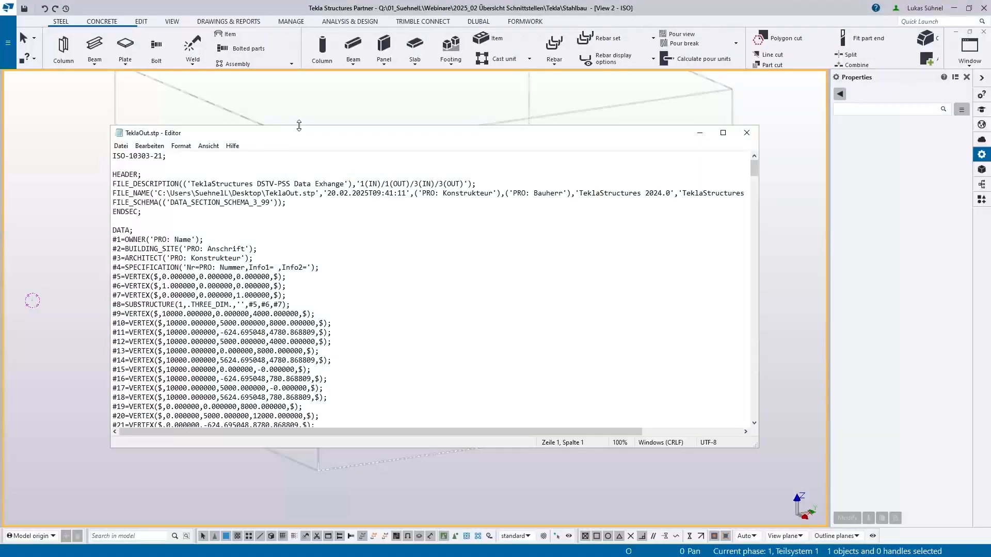
# Enlarge and reposition the text editor window with TeklaOut.stp, and examine the file header's description, author and program version entries.
pyautogui.moveTo(300, 126); pyautogui.dragTo(297, 48)
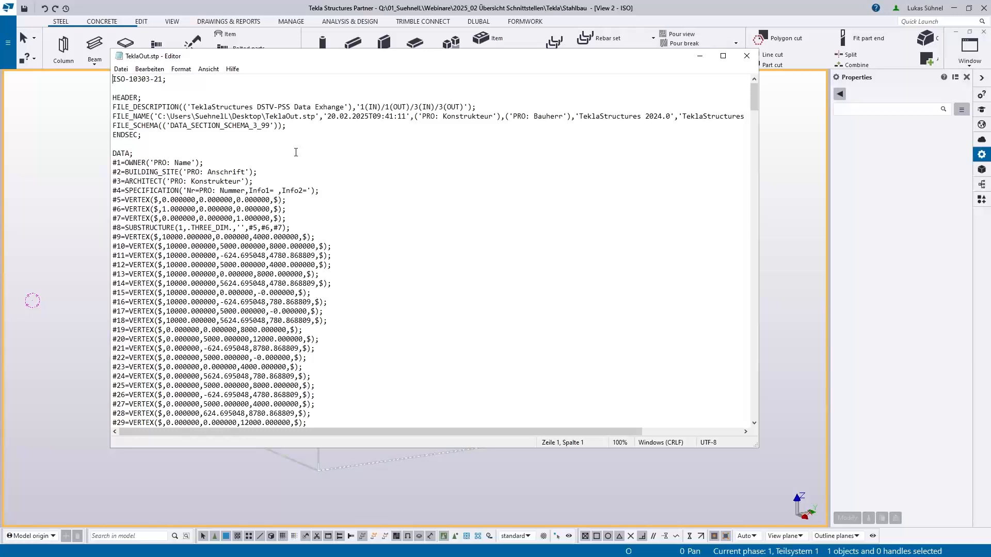
pyautogui.moveTo(342, 61); pyautogui.dragTo(300, 98)
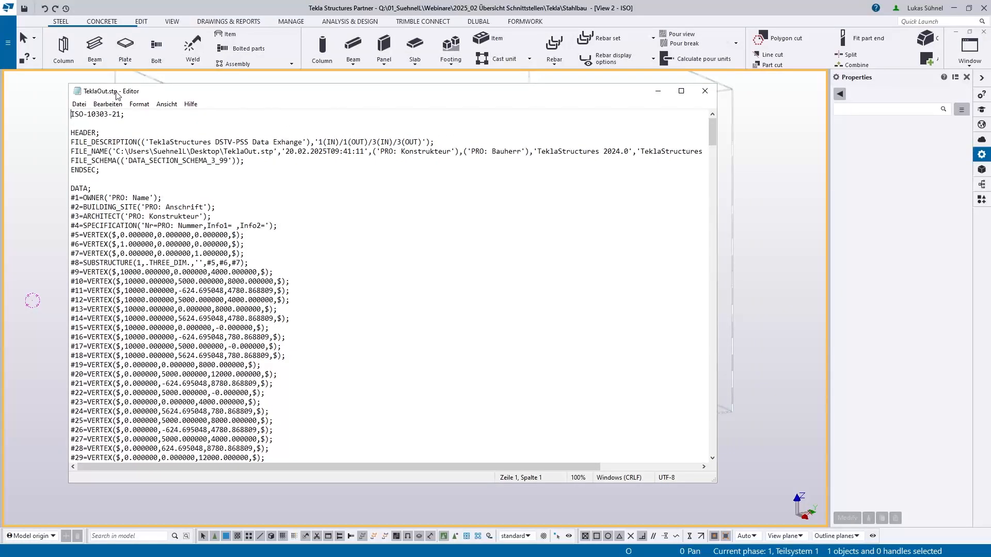
pyautogui.moveTo(150, 138); pyautogui.dragTo(269, 139)
pyautogui.click(163, 142)
pyautogui.scroll(-2, 126, 227)
pyautogui.scroll(2, 128, 218)
pyautogui.moveTo(383, 151); pyautogui.dragTo(437, 152)
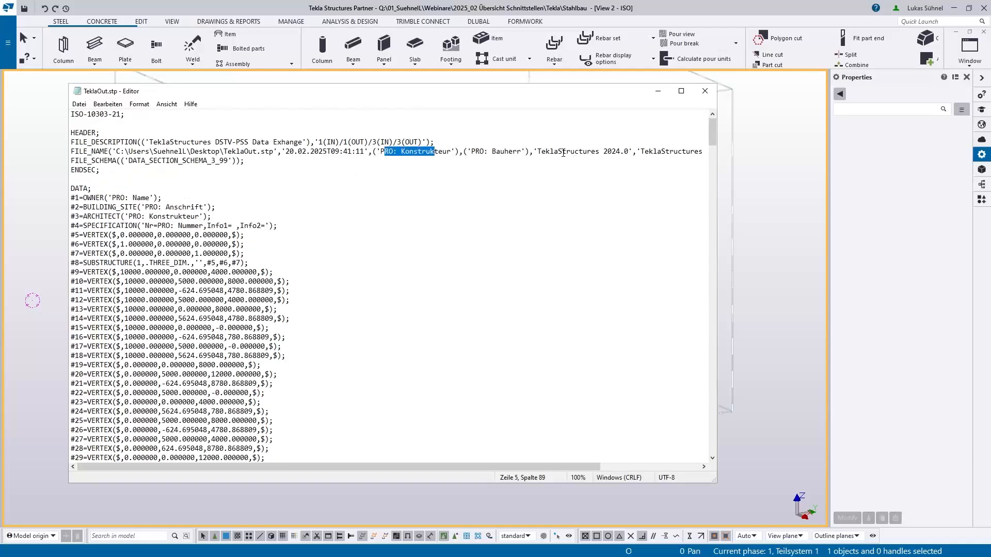
pyautogui.moveTo(563, 151); pyautogui.dragTo(632, 151)
# Examine the VERTEX coordinate entries in the data section of TeklaOut.stp.
pyautogui.scroll(-2, 183, 198)
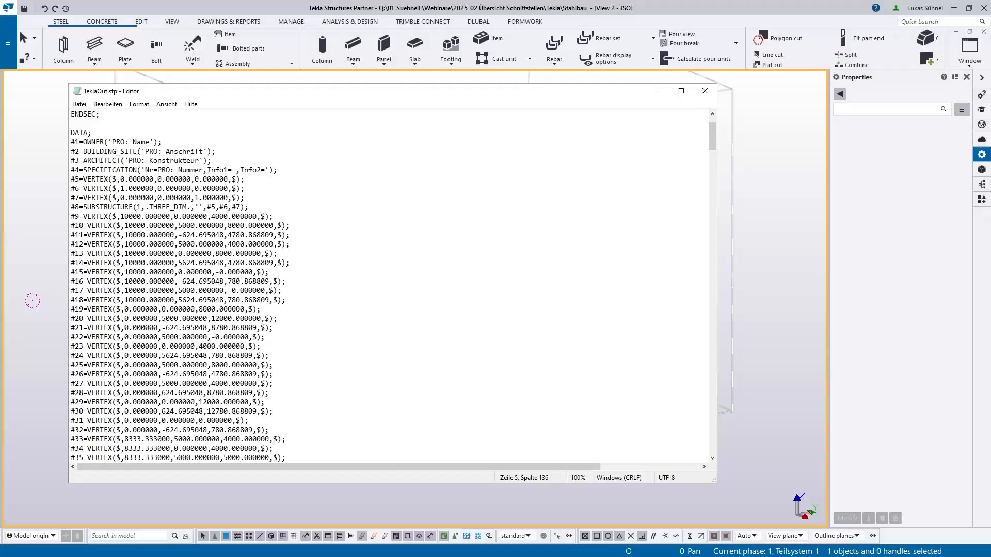
pyautogui.scroll(-1, 183, 199)
pyautogui.moveTo(75, 188); pyautogui.dragTo(321, 352)
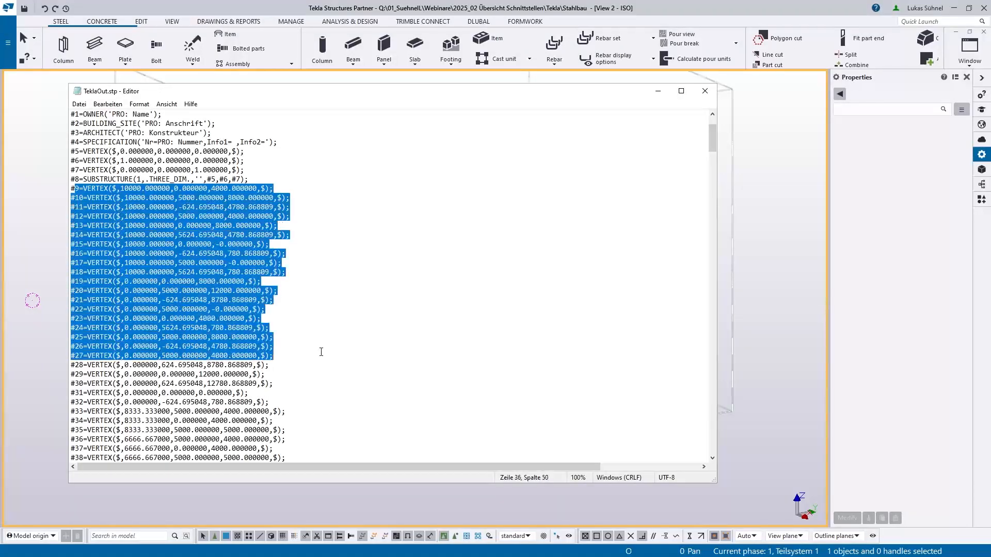
pyautogui.click(129, 291)
pyautogui.moveTo(84, 245); pyautogui.dragTo(112, 244)
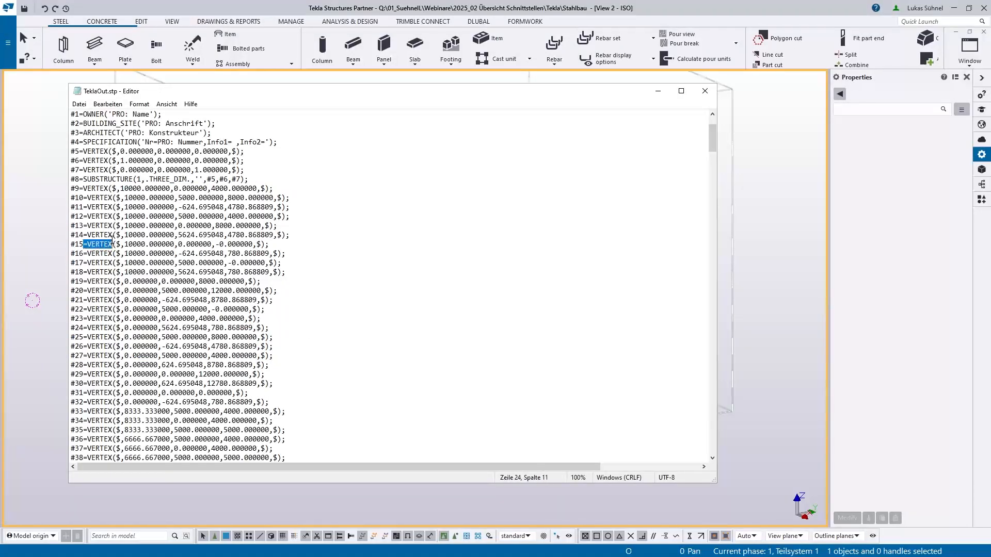
# Examine the MATERIAL and CROSS_SECTION entries in the data section of TeklaOut.stp.
pyautogui.moveTo(714, 138); pyautogui.dragTo(696, 305)
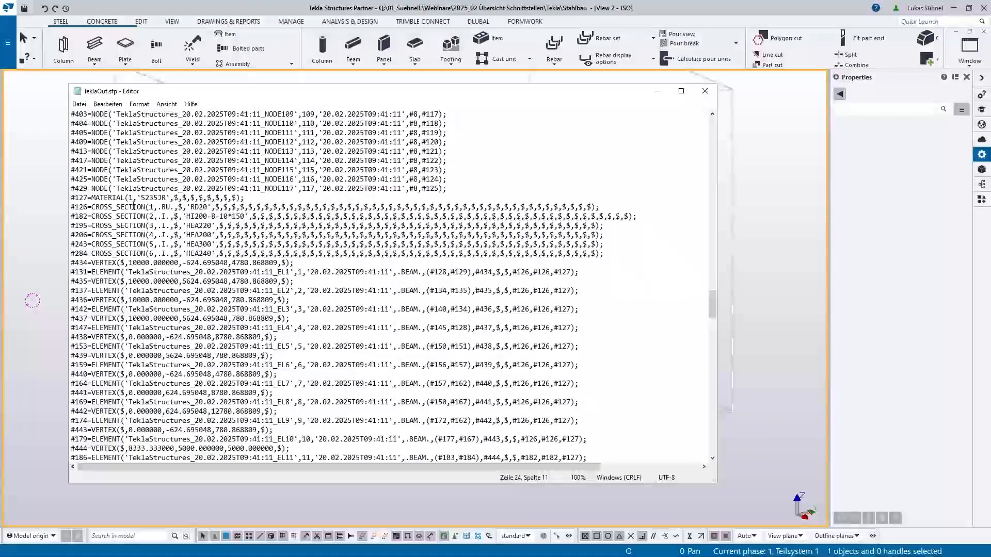
pyautogui.moveTo(88, 198); pyautogui.dragTo(245, 197)
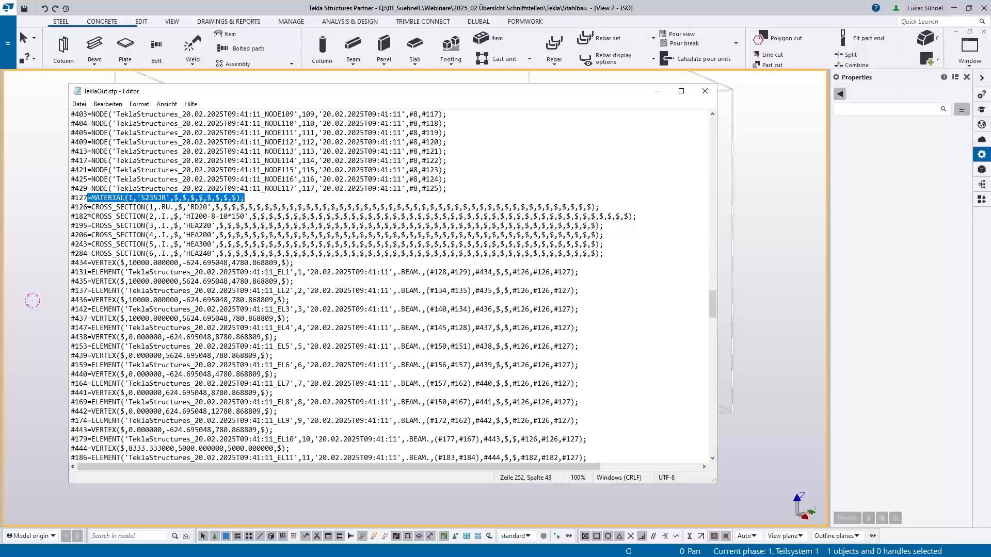
pyautogui.moveTo(88, 208); pyautogui.dragTo(290, 254)
pyautogui.click(161, 217)
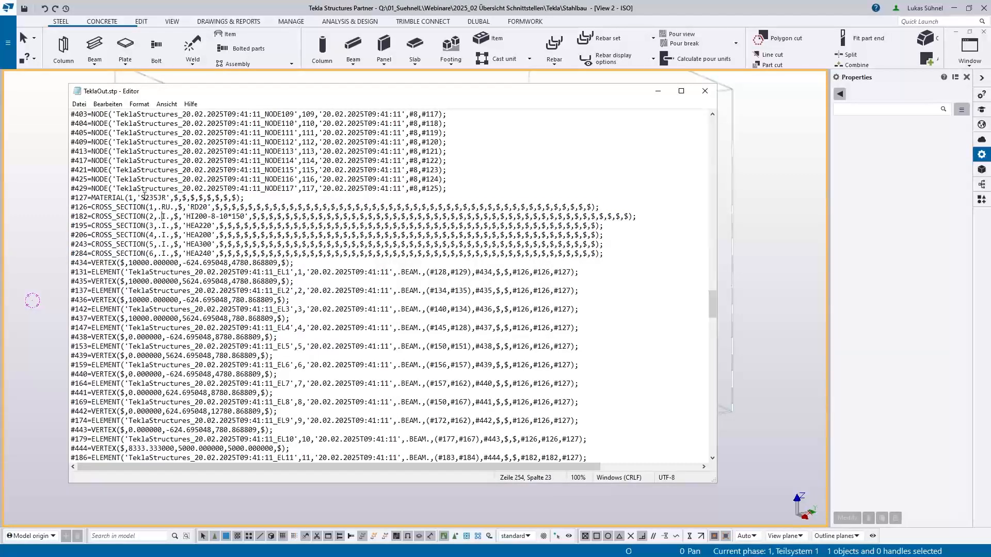
pyautogui.moveTo(141, 198); pyautogui.dragTo(166, 198)
pyautogui.moveTo(269, 225); pyautogui.dragTo(448, 228)
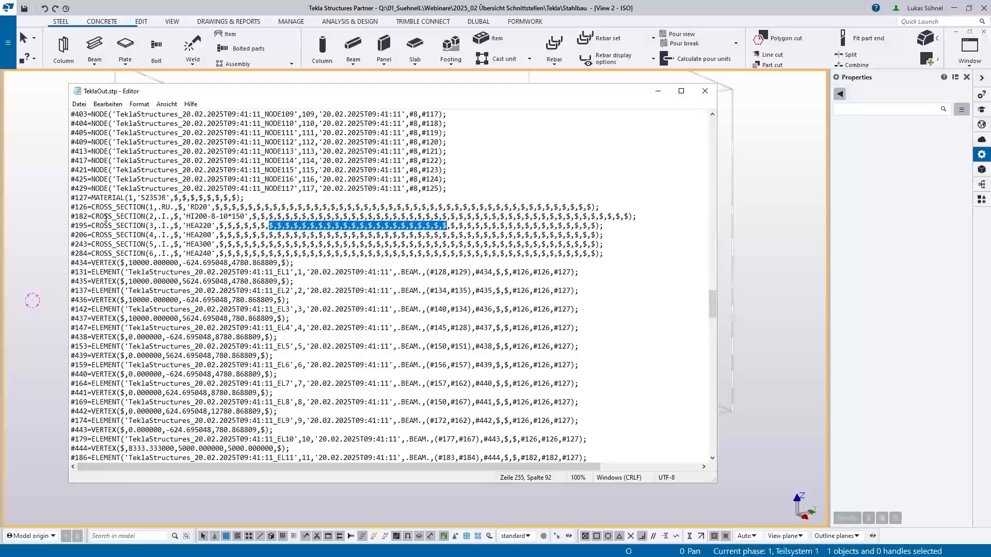
# Examine the ELEMENT entries' references to nodes, cross-sections and material in TeklaOut.stp, and close the file.
pyautogui.scroll(-2, 105, 195)
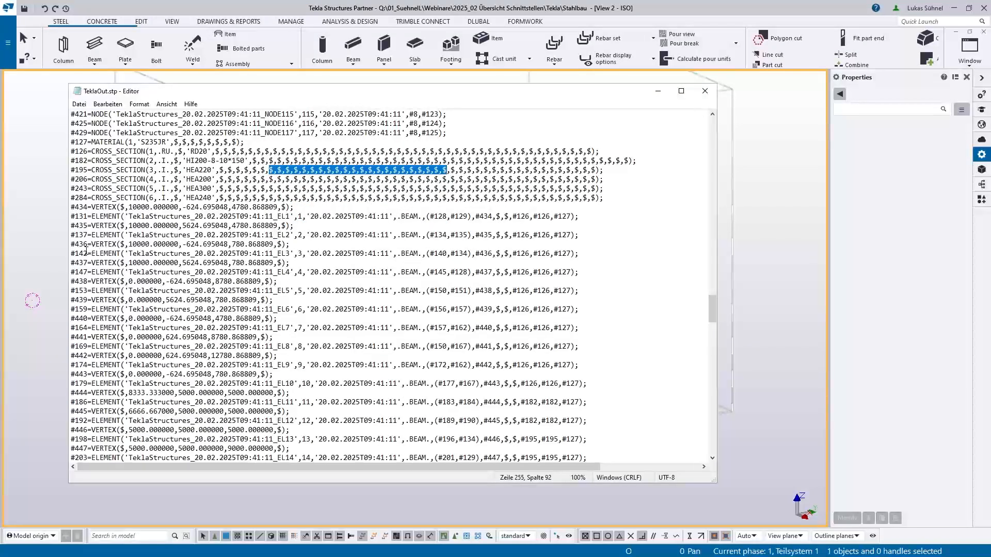
pyautogui.moveTo(88, 254); pyautogui.dragTo(526, 253)
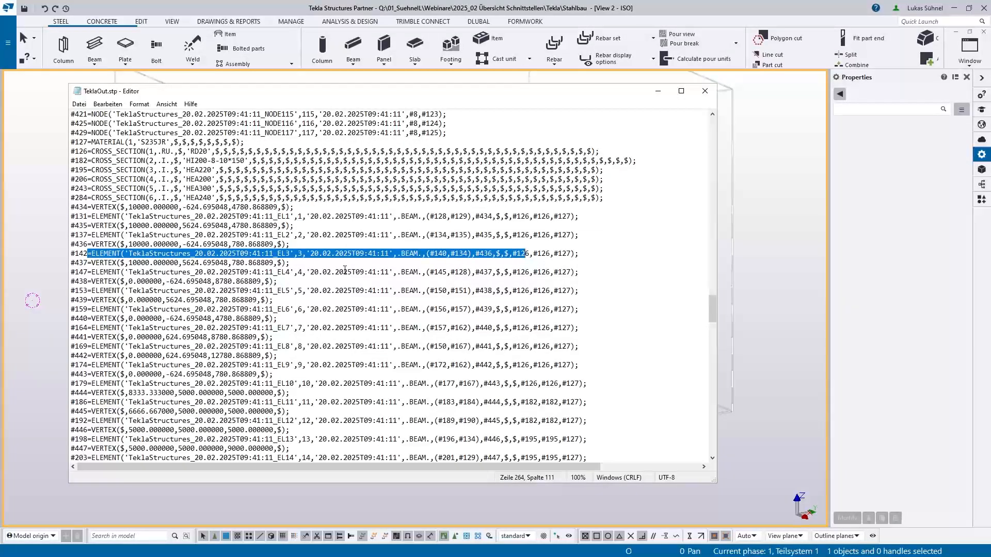
pyautogui.moveTo(401, 254); pyautogui.dragTo(552, 254)
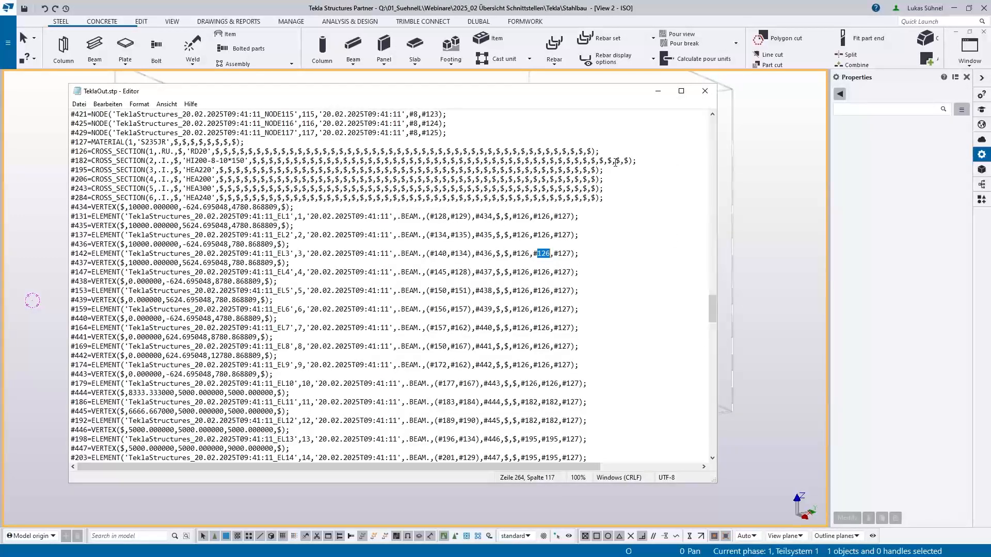
pyautogui.click(705, 91)
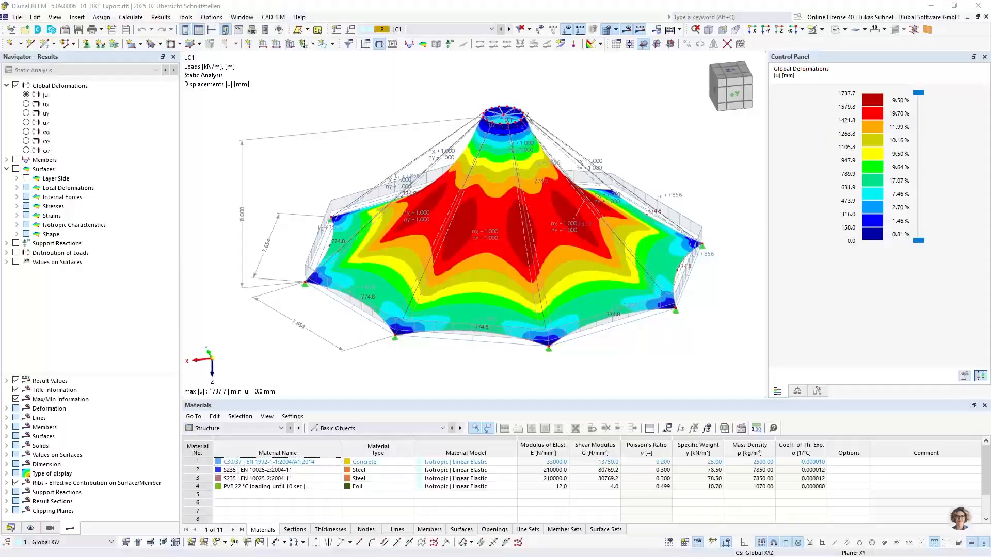
# In RFEM, close the 01_DXF_Export tent model and start a DSTV import of TeklaOut.stp.
pyautogui.click(985, 17)
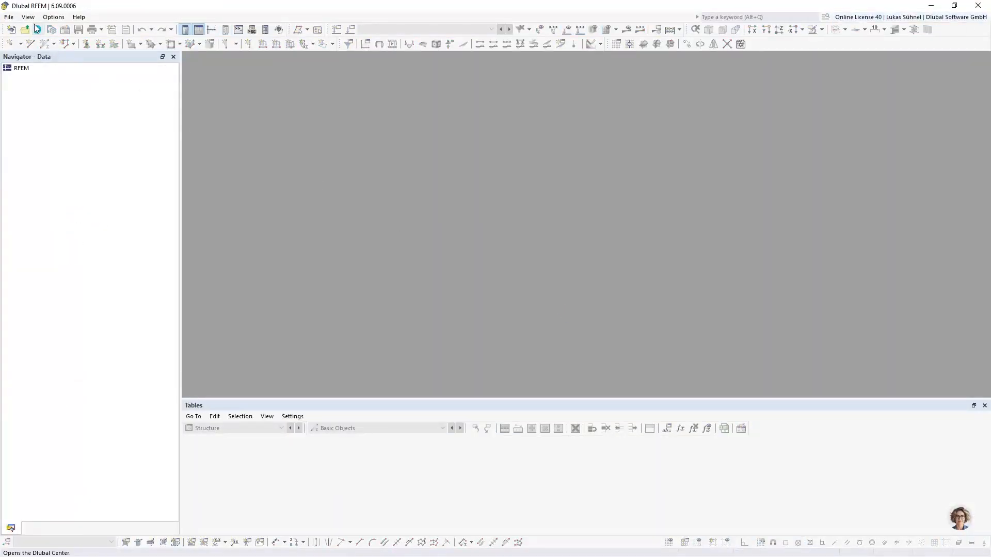
pyautogui.click(9, 17)
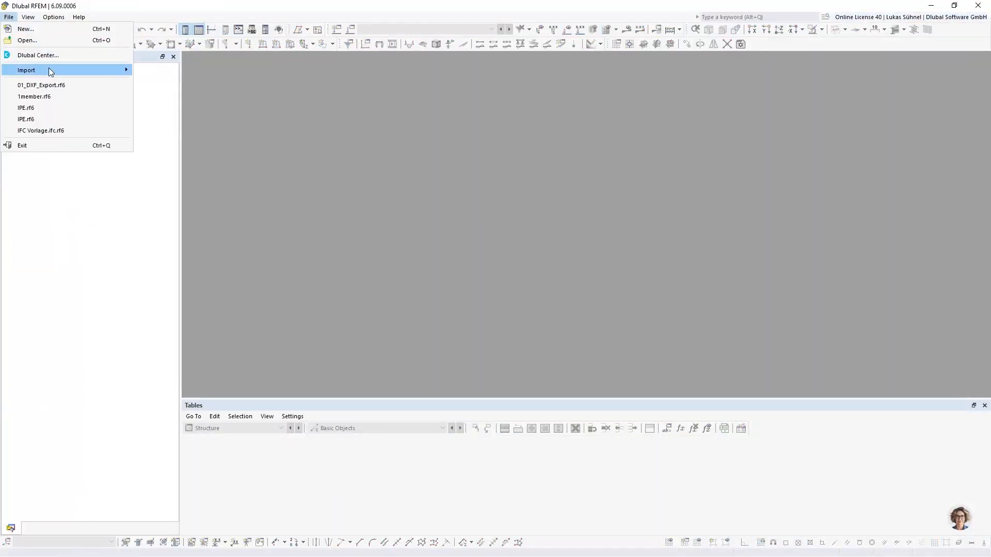
pyautogui.moveTo(73, 70)
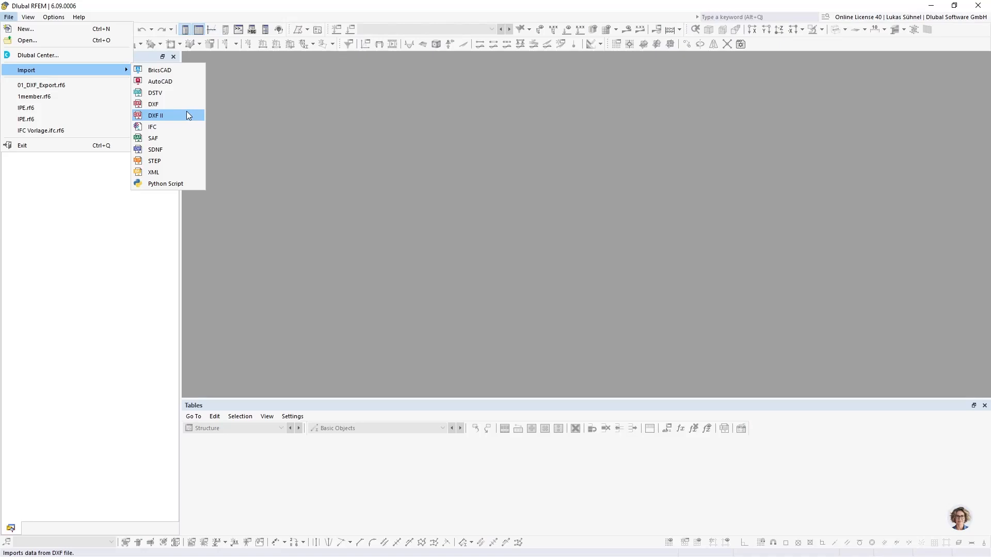
pyautogui.click(174, 93)
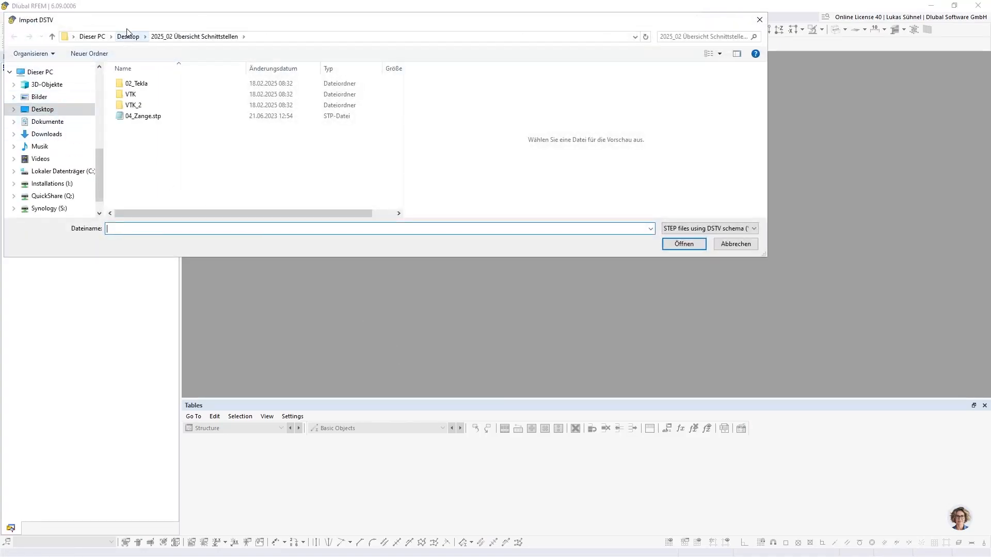
pyautogui.moveTo(155, 22); pyautogui.dragTo(990, 129)
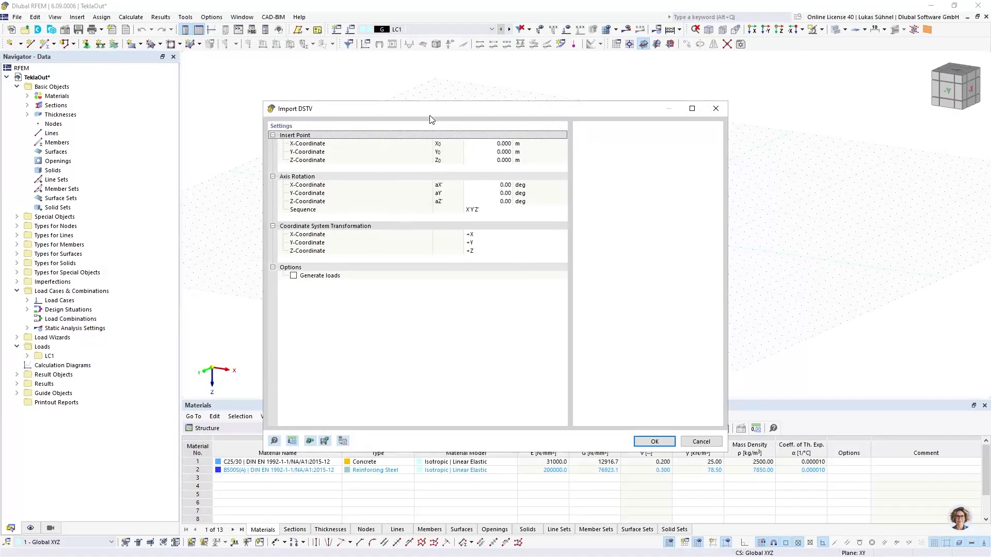
# Accept the DSTV import settings without generating loads, and review the material conversion table.
pyautogui.moveTo(430, 116); pyautogui.dragTo(426, 89)
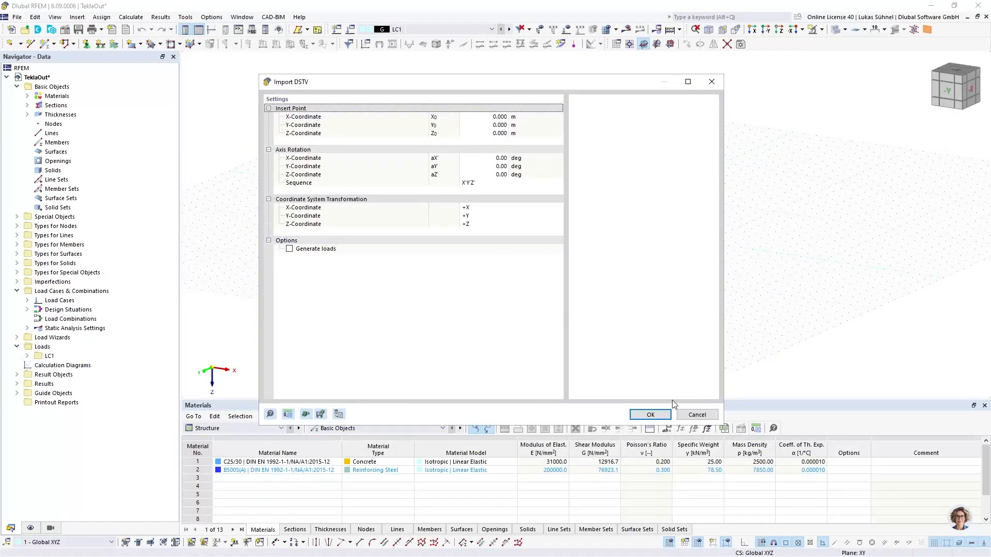
pyautogui.click(651, 415)
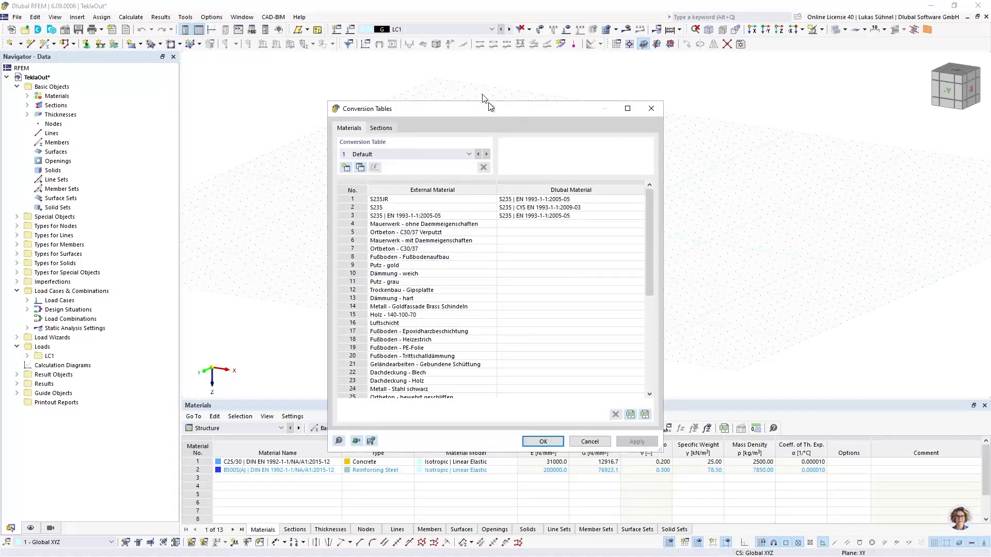
pyautogui.moveTo(489, 106); pyautogui.dragTo(432, 48)
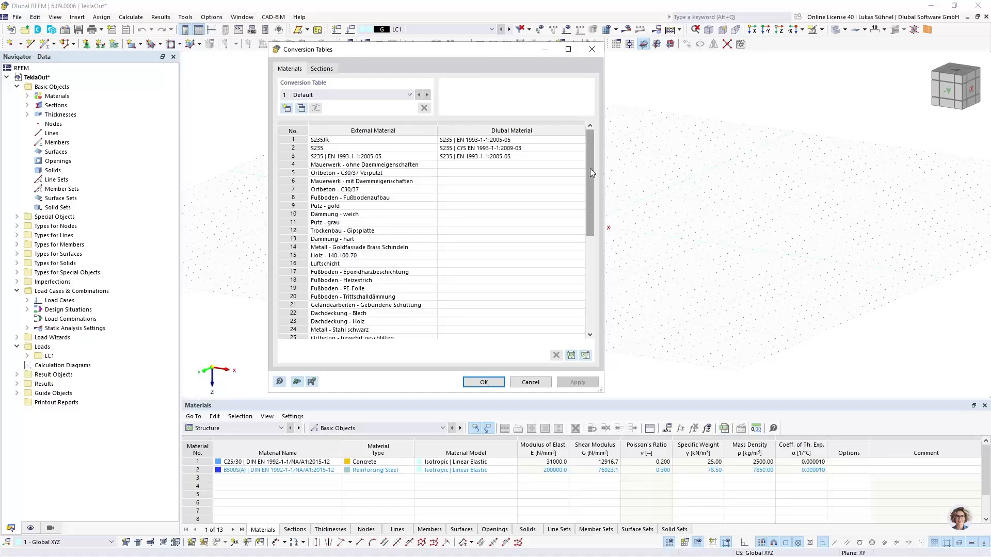
pyautogui.moveTo(591, 168); pyautogui.dragTo(398, 123)
# Review the section conversion table's HEA assignments, and accept the conversion tables to complete the DSTV import.
pyautogui.click(326, 69)
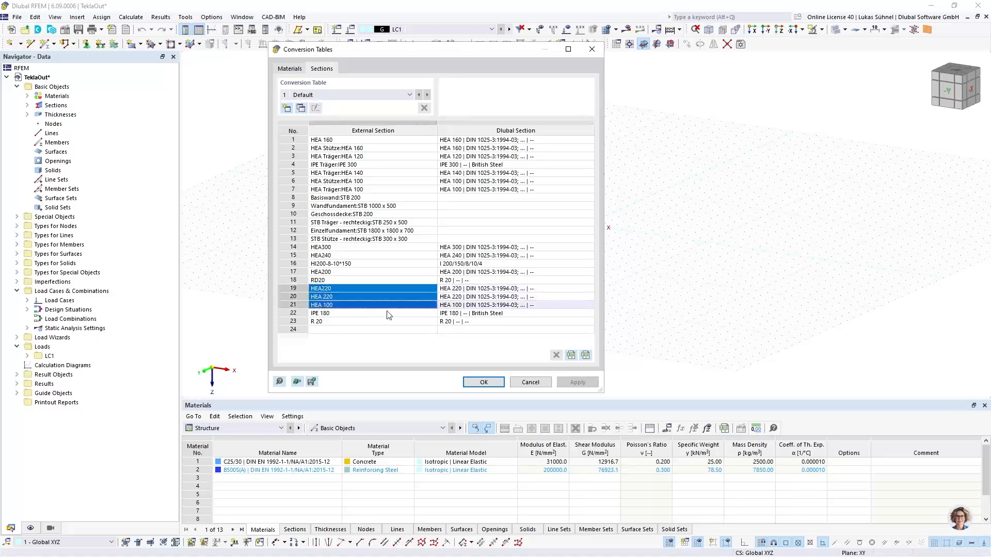
pyautogui.moveTo(364, 289); pyautogui.dragTo(377, 313)
pyautogui.click(484, 383)
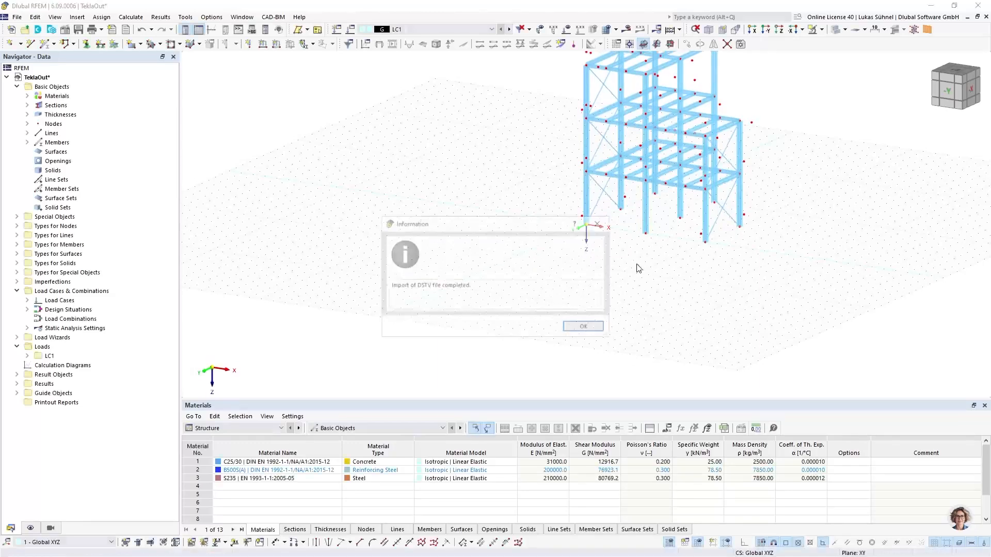
pyautogui.click(585, 327)
# Select all free nodes around the imported steel frame and delete them.
pyautogui.moveTo(684, 266); pyautogui.dragTo(478, 348, button='middle')
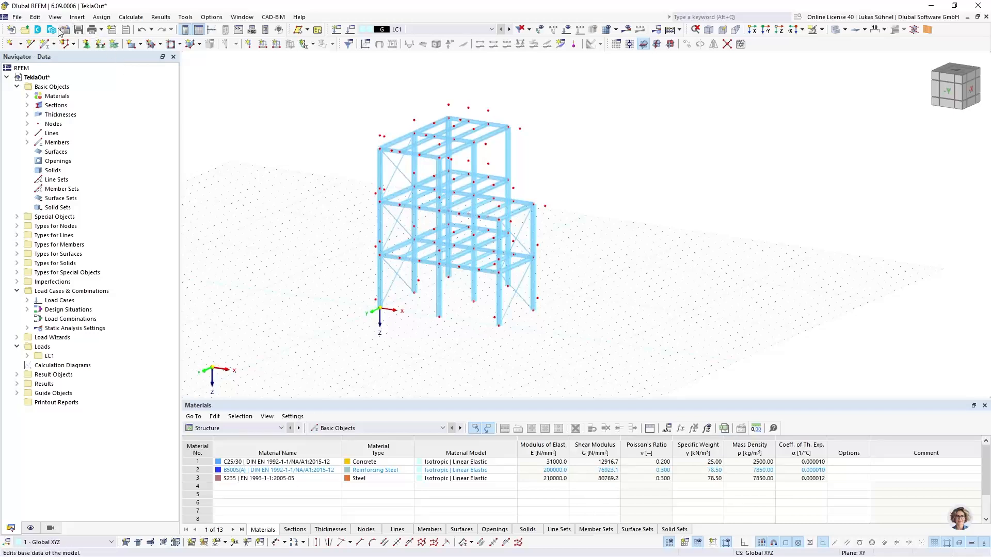
pyautogui.click(31, 18)
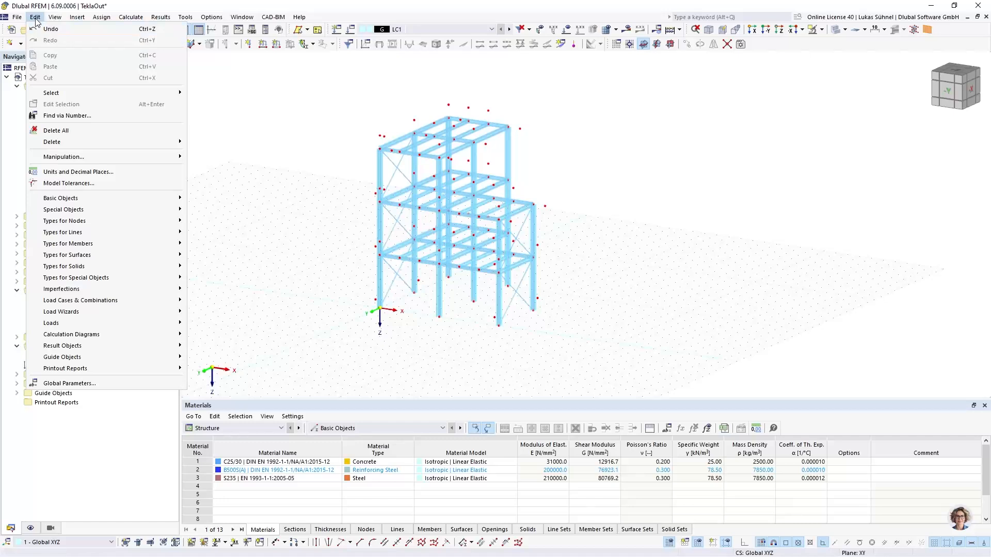
pyautogui.moveTo(89, 95)
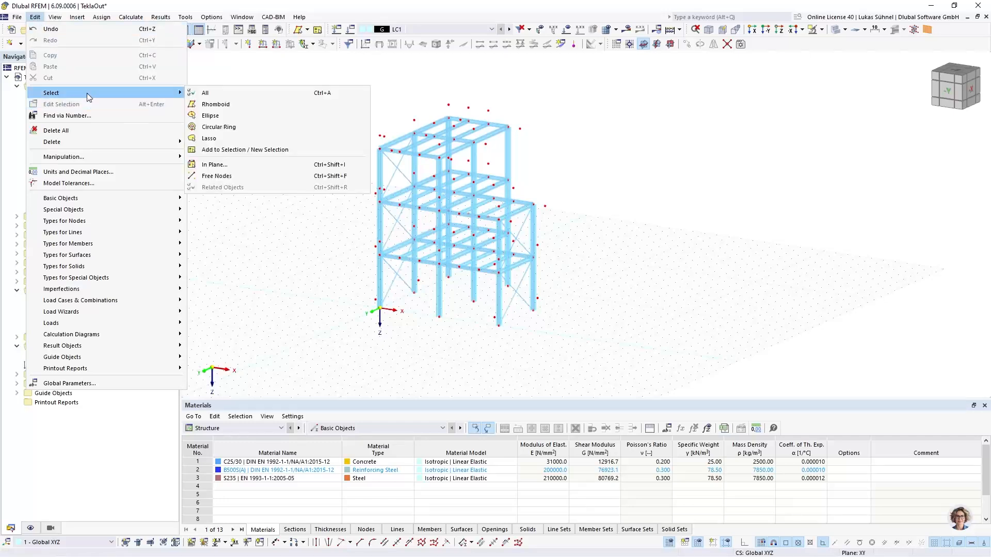
pyautogui.click(215, 177)
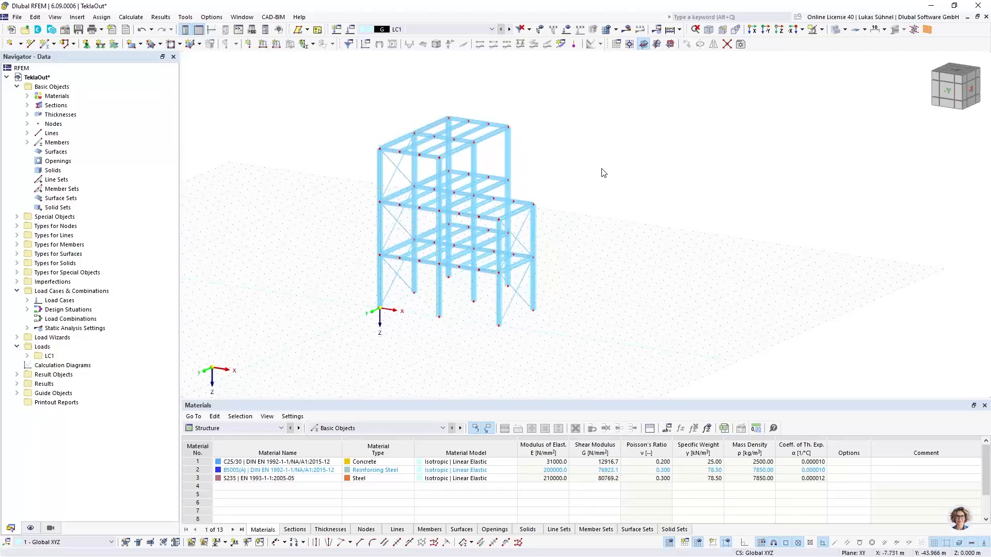
# Color the rendered members by section and inspect the cross-sections across the frame.
pyautogui.click(837, 29)
pyautogui.scroll(5, 454, 214)
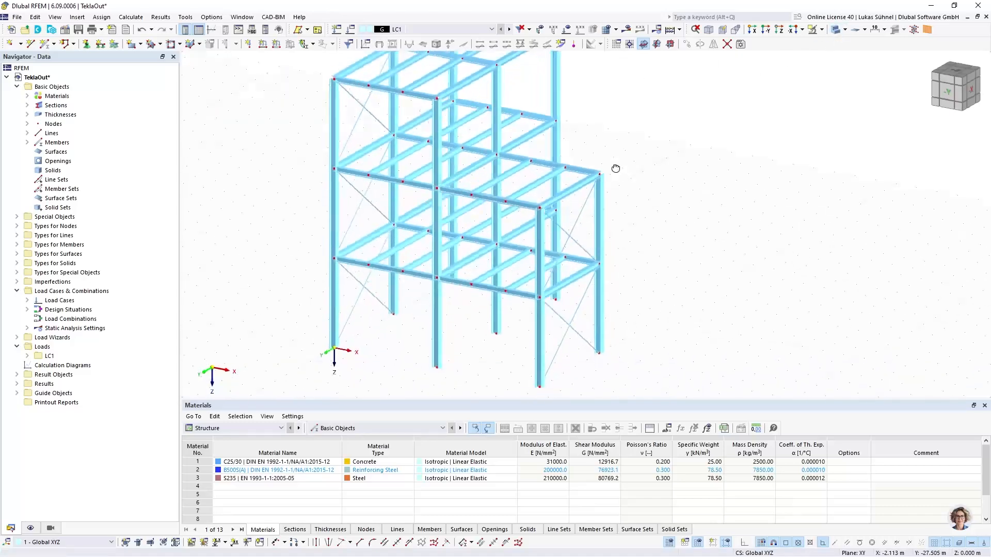
pyautogui.keyDown('ctrl'); pyautogui.moveTo(607, 192); pyautogui.dragTo(608, 146, button='middle'); pyautogui.keyUp('ctrl')
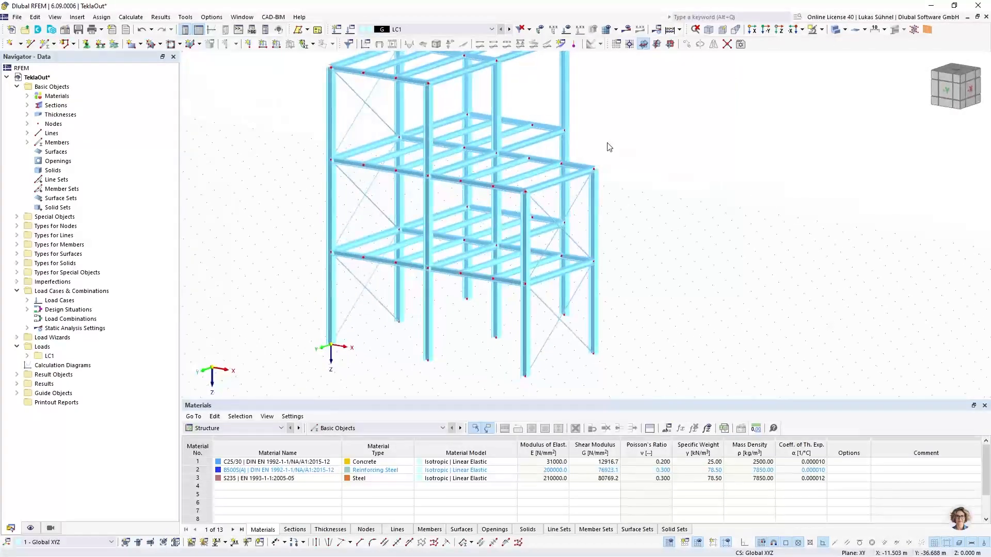
pyautogui.click(30, 528)
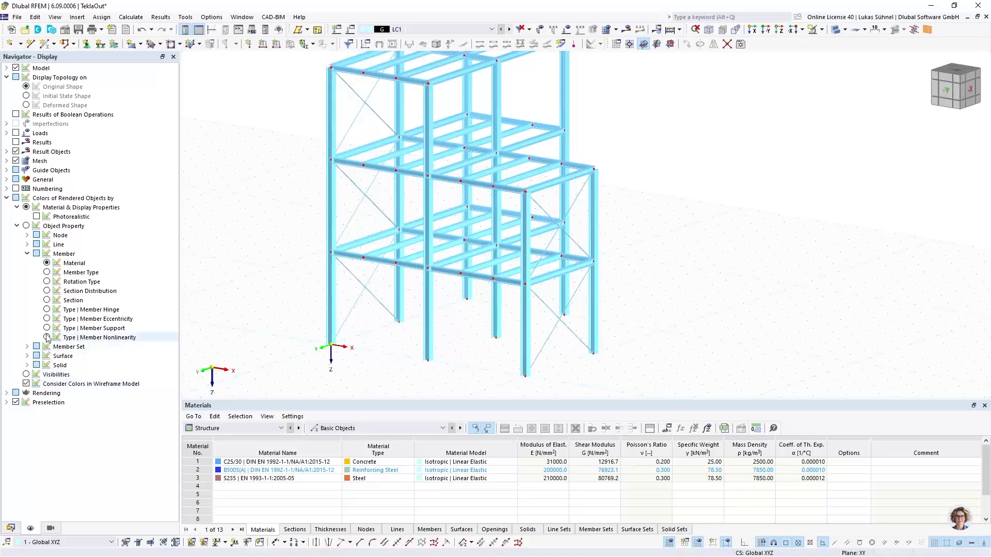
pyautogui.click(47, 300)
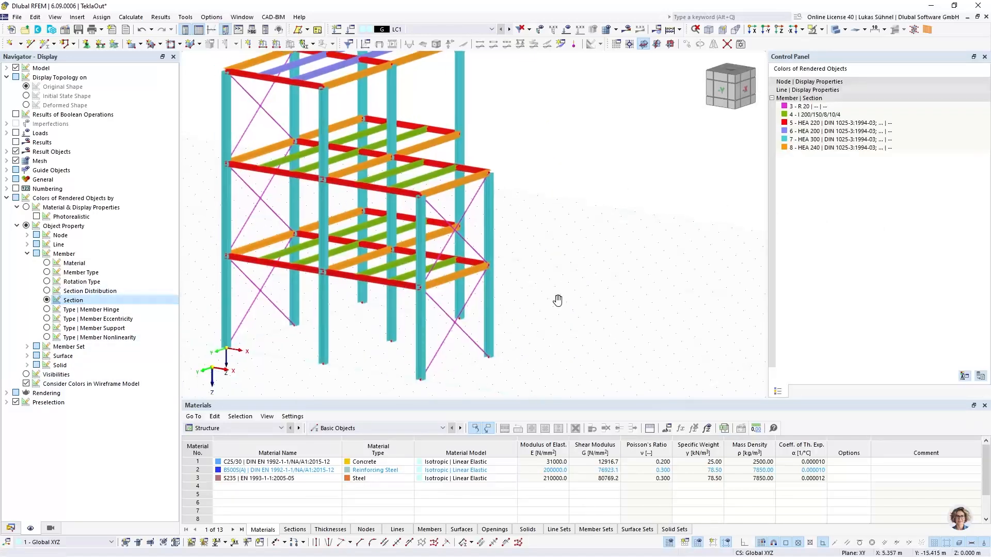
pyautogui.scroll(-2, 594, 253)
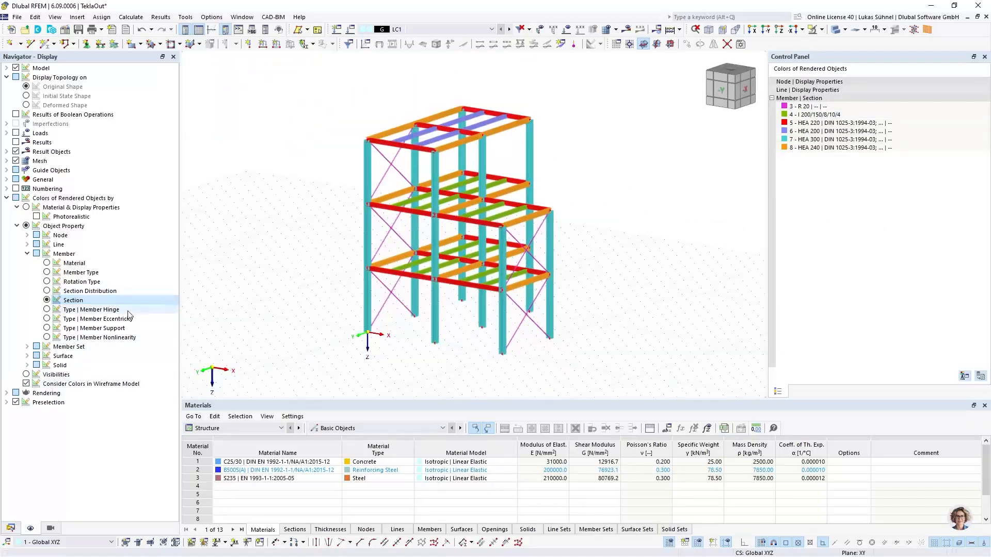
# Check the frame with members colored by member type and by member hinge, including in the X-direction view.
pyautogui.click(47, 273)
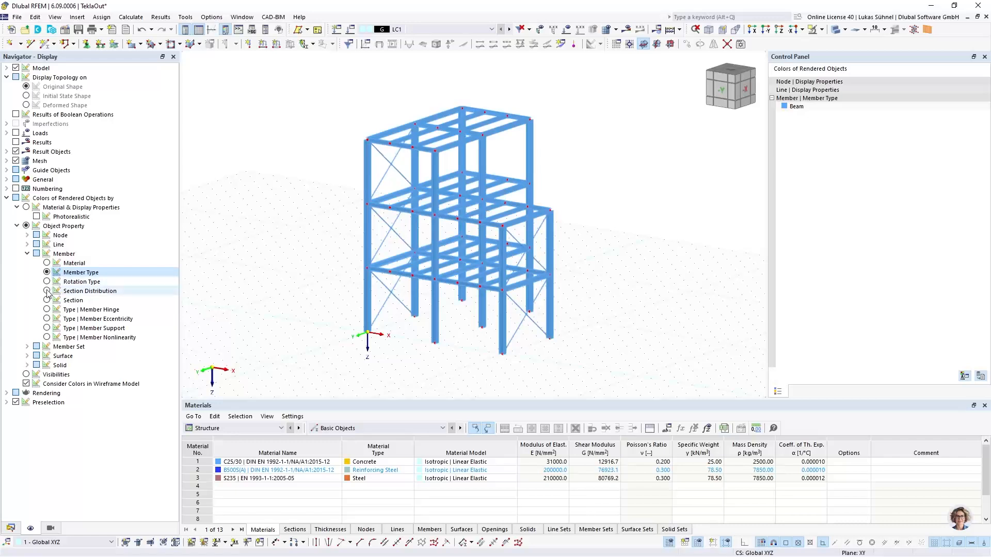
pyautogui.click(47, 310)
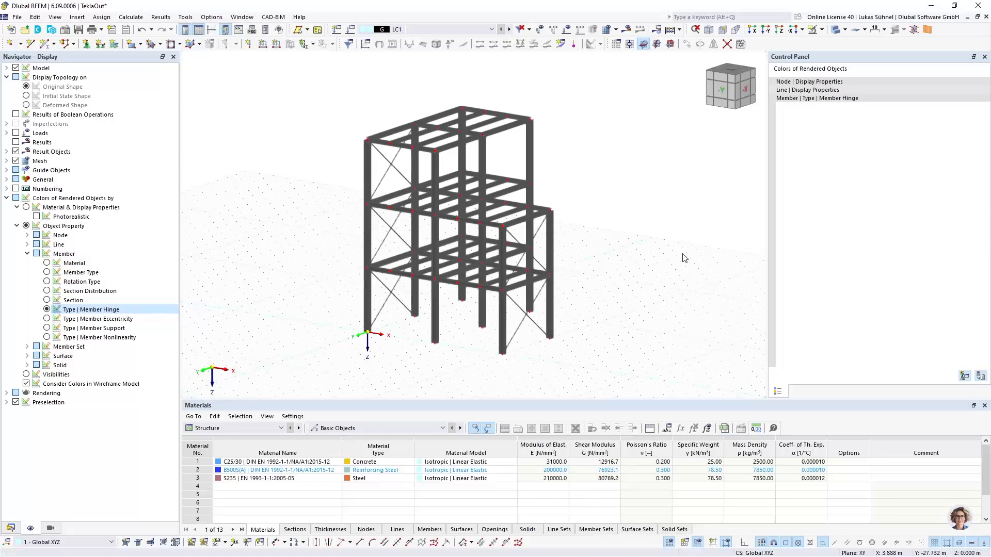
pyautogui.hotkey('ctrl', '4')
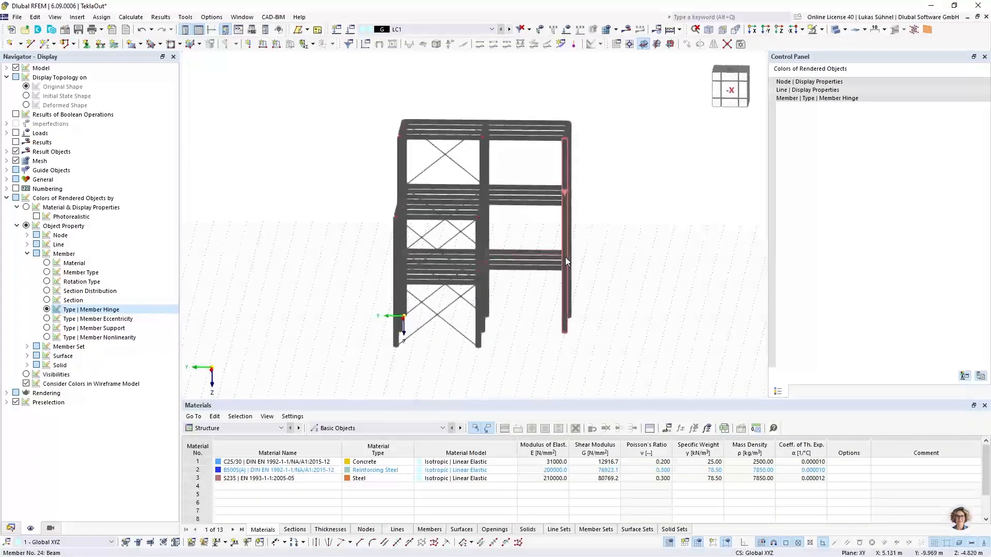
pyautogui.click(11, 528)
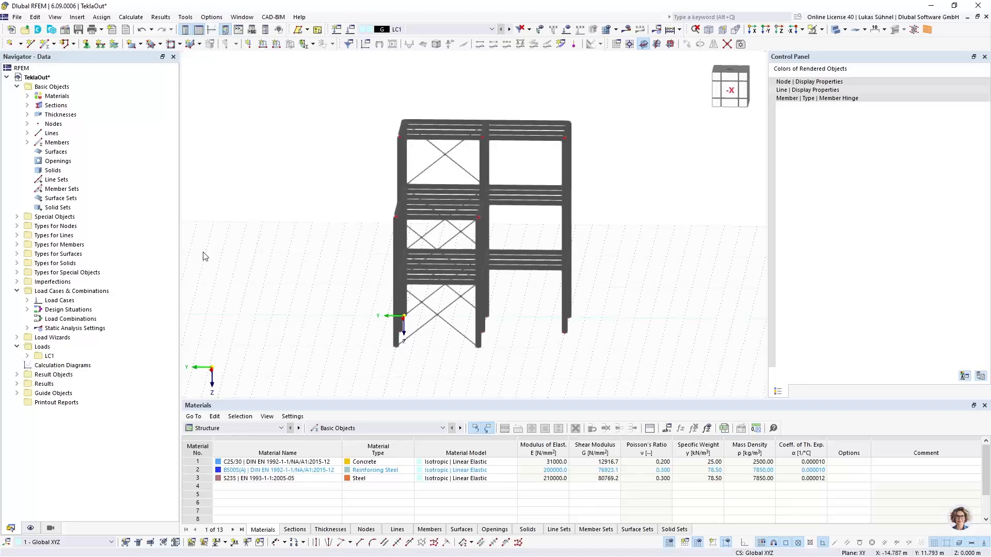
pyautogui.click(29, 528)
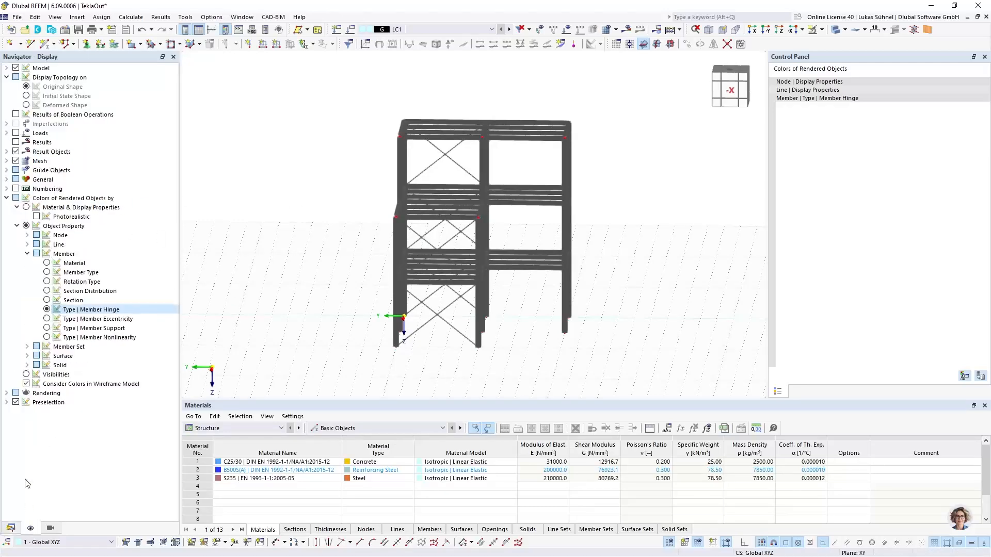
# Restore the coloring by material and display properties, and expand the model's list of sections.
pyautogui.click(26, 207)
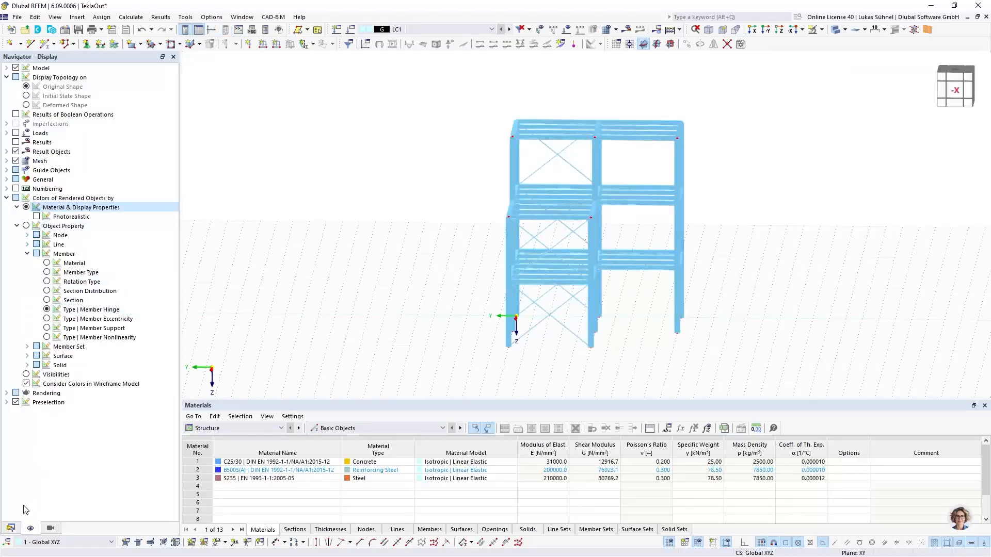
pyautogui.click(7, 528)
pyautogui.keyDown('ctrl'); pyautogui.moveTo(309, 197); pyautogui.dragTo(361, 206, button='middle'); pyautogui.keyUp('ctrl')
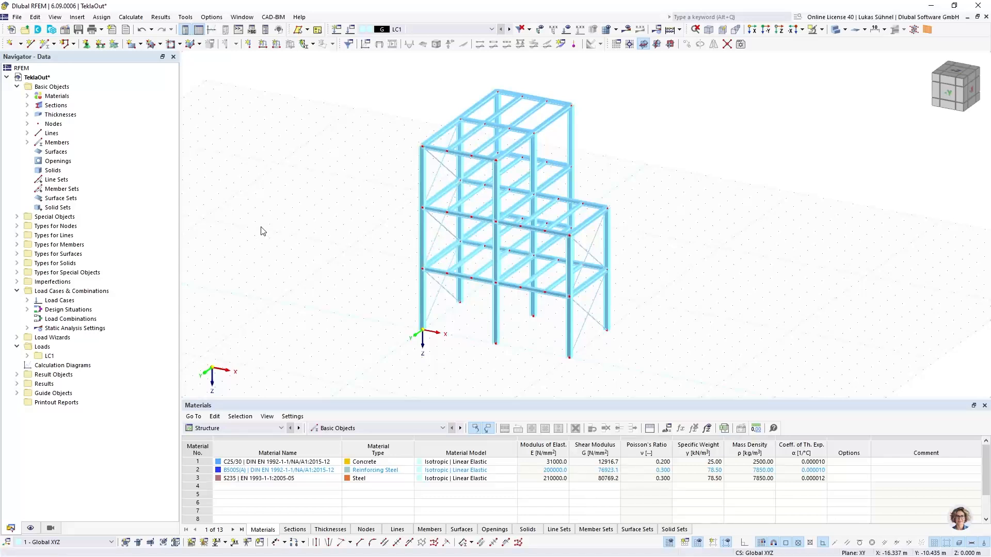
pyautogui.click(28, 105)
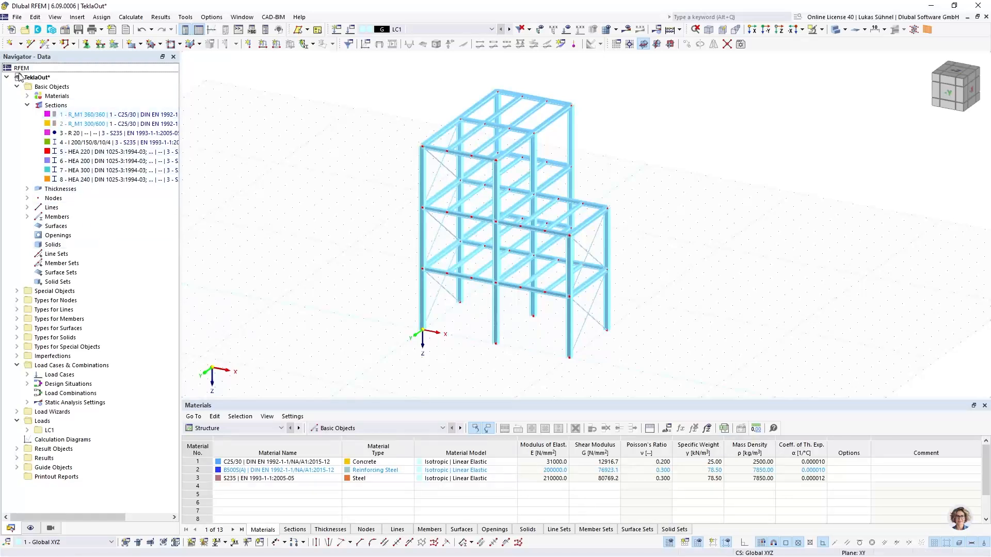
pyautogui.click(78, 133)
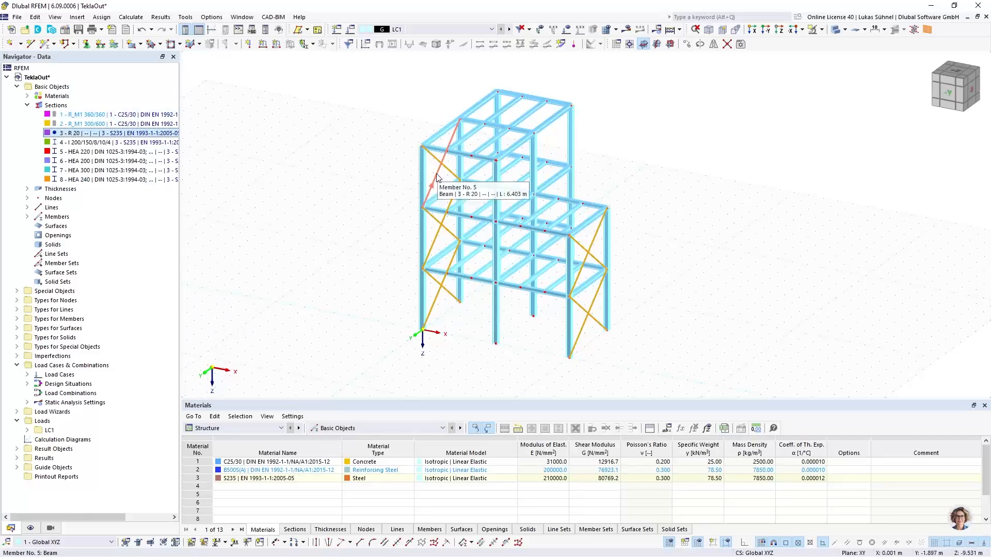
pyautogui.click(654, 354)
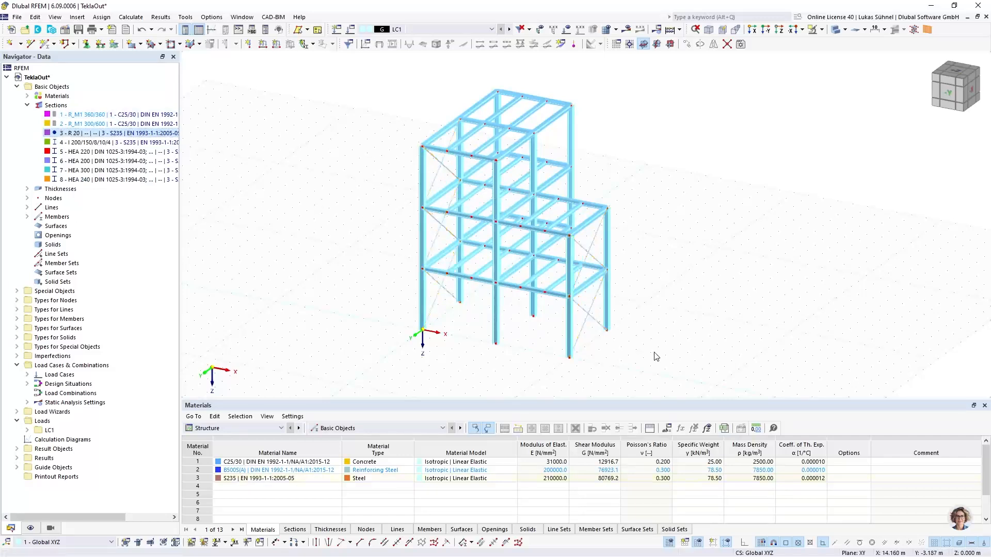
pyautogui.keyDown('ctrl'); pyautogui.click(596, 320); pyautogui.keyUp('ctrl')
pyautogui.keyDown('ctrl'); pyautogui.click(593, 255); pyautogui.keyUp('ctrl')
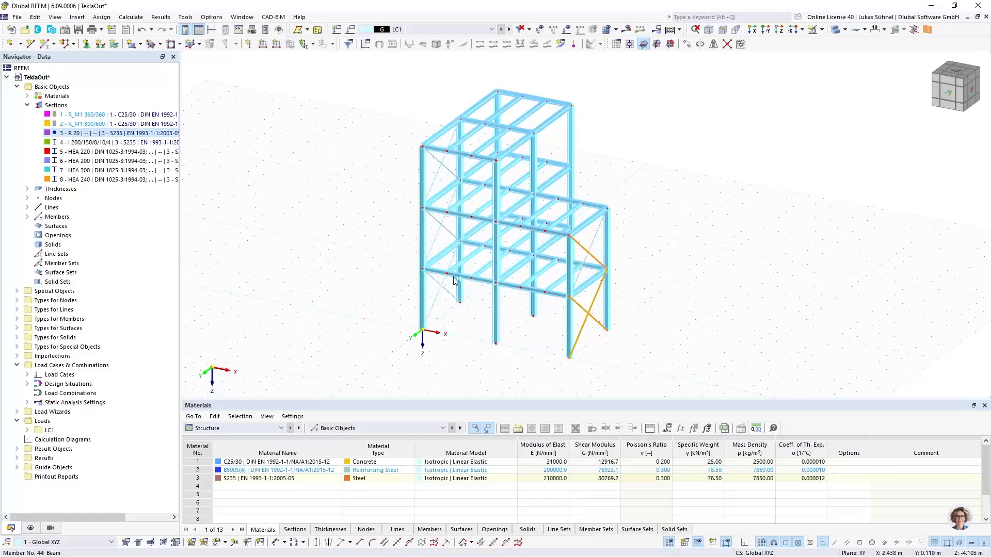
pyautogui.keyDown('ctrl'); pyautogui.moveTo(453, 324); pyautogui.dragTo(435, 292); pyautogui.keyUp('ctrl')
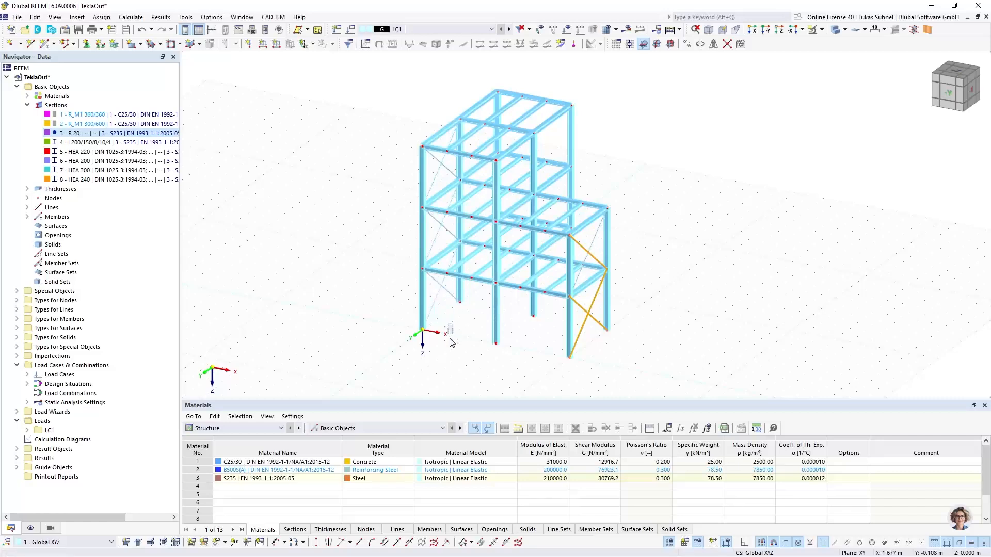
# Change the member type of all R 20 bracing members to Tension.
pyautogui.click(64, 134)
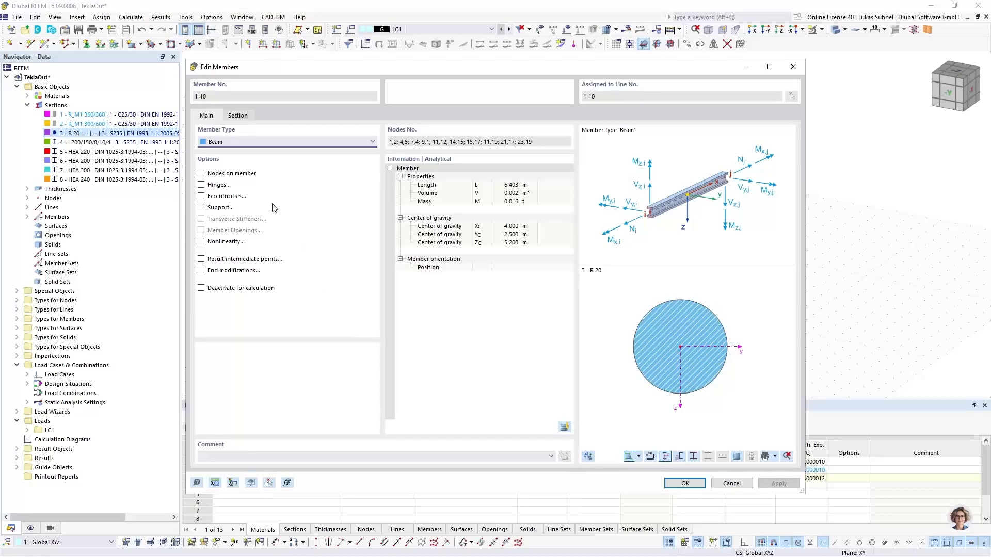
pyautogui.click(246, 150)
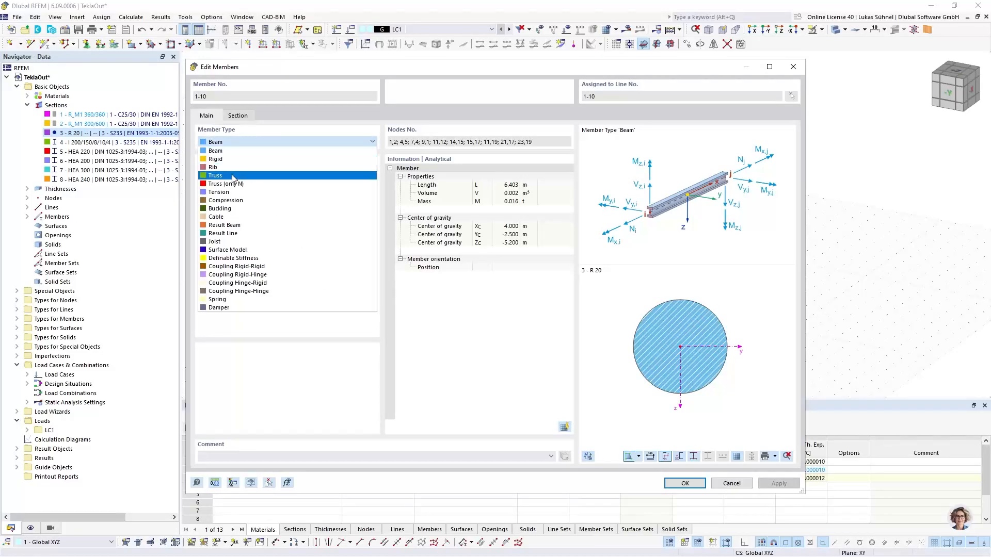
pyautogui.click(232, 192)
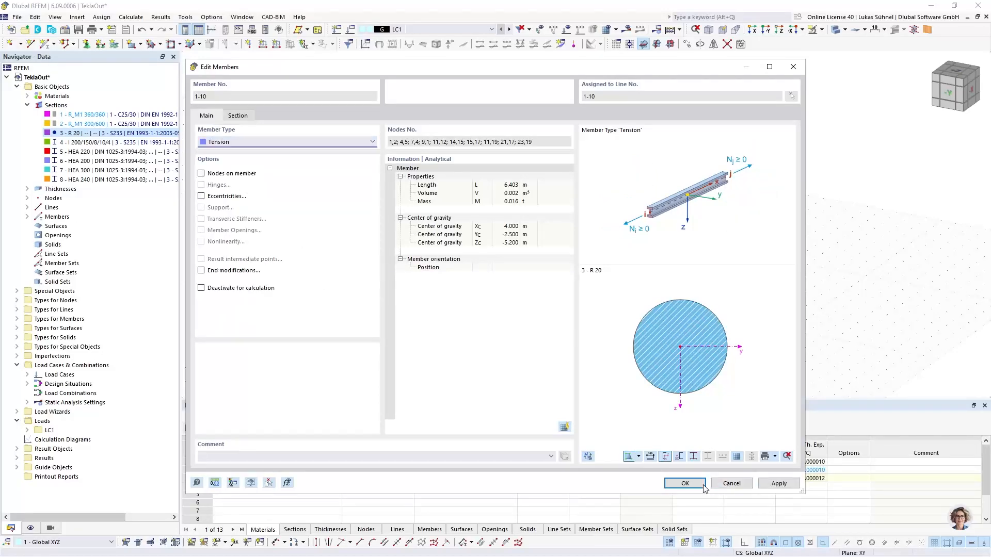
pyautogui.click(685, 483)
# Change the member type of all beams with the I 200/150/8/10/4 and HEA 200 sections to truss.
pyautogui.keyDown('ctrl'); pyautogui.moveTo(692, 243); pyautogui.dragTo(482, 184, button='middle'); pyautogui.keyUp('ctrl')
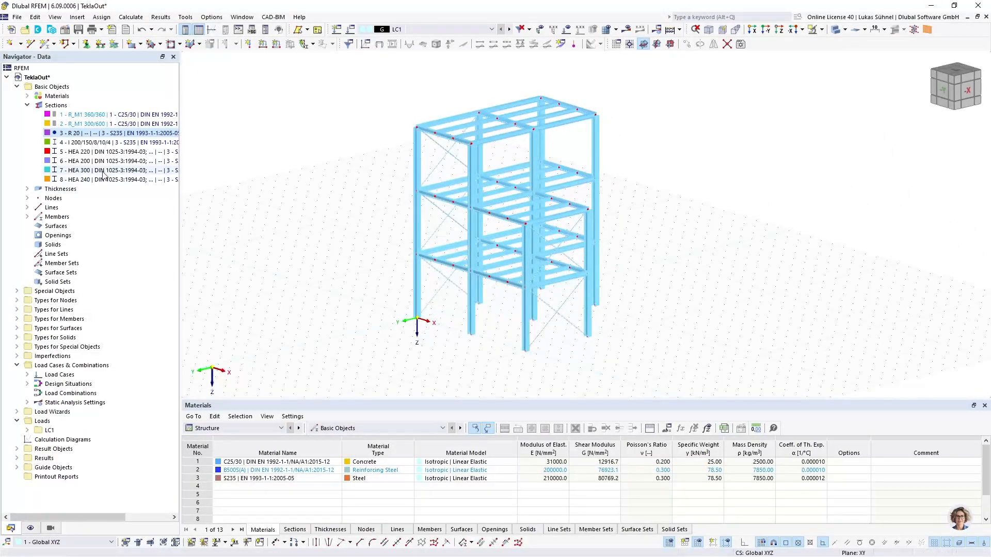
pyautogui.click(78, 142)
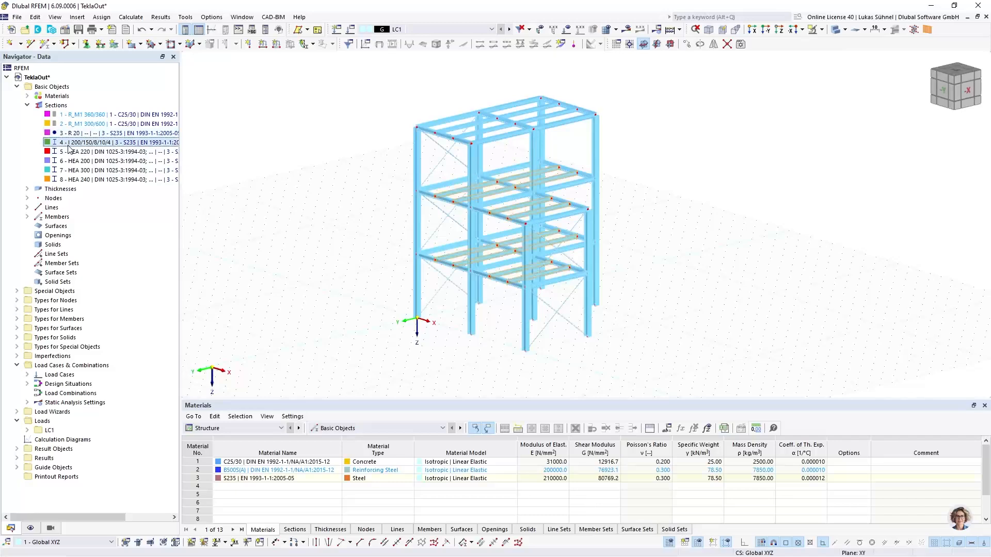
pyautogui.keyDown('ctrl'); pyautogui.click(76, 161); pyautogui.keyUp('ctrl')
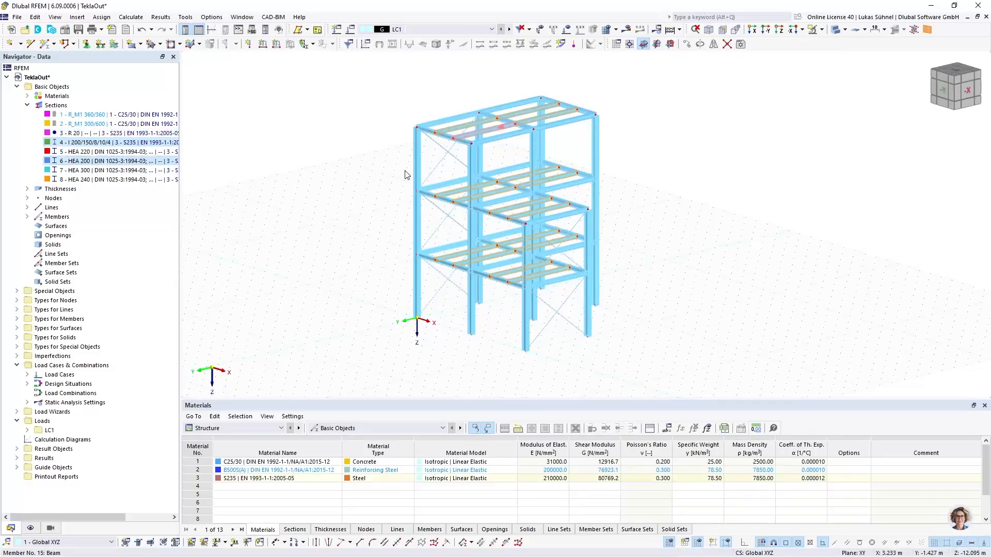
pyautogui.click(235, 143)
pyautogui.click(245, 184)
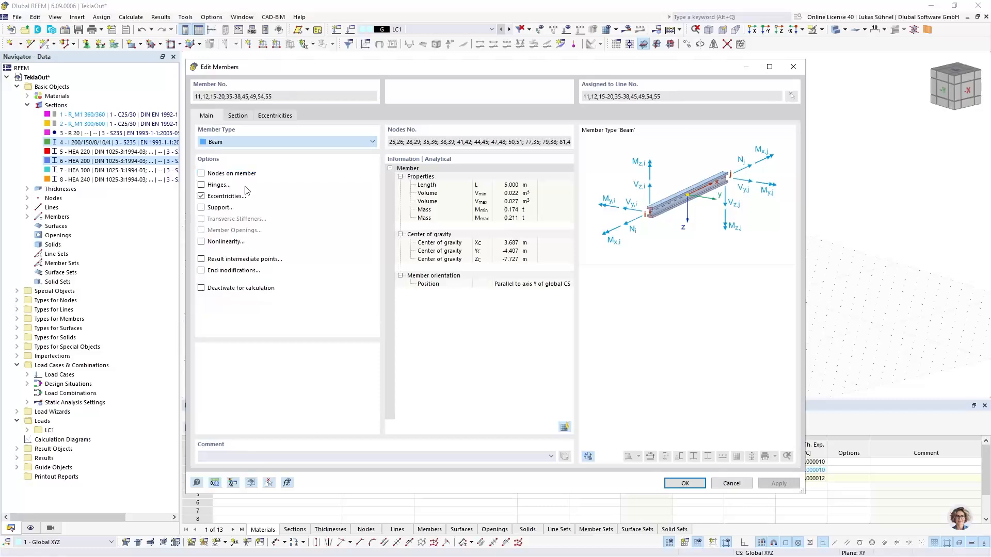
pyautogui.click(684, 484)
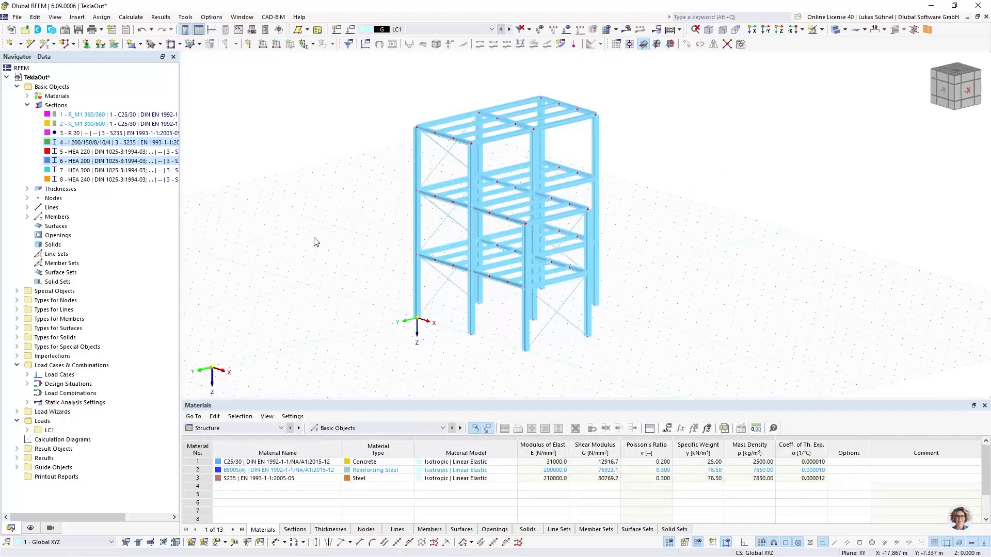
# Assign nodal support 1, fixed in all translations and about Z, to all the column base nodes.
pyautogui.moveTo(503, 160); pyautogui.dragTo(472, 197, button='middle')
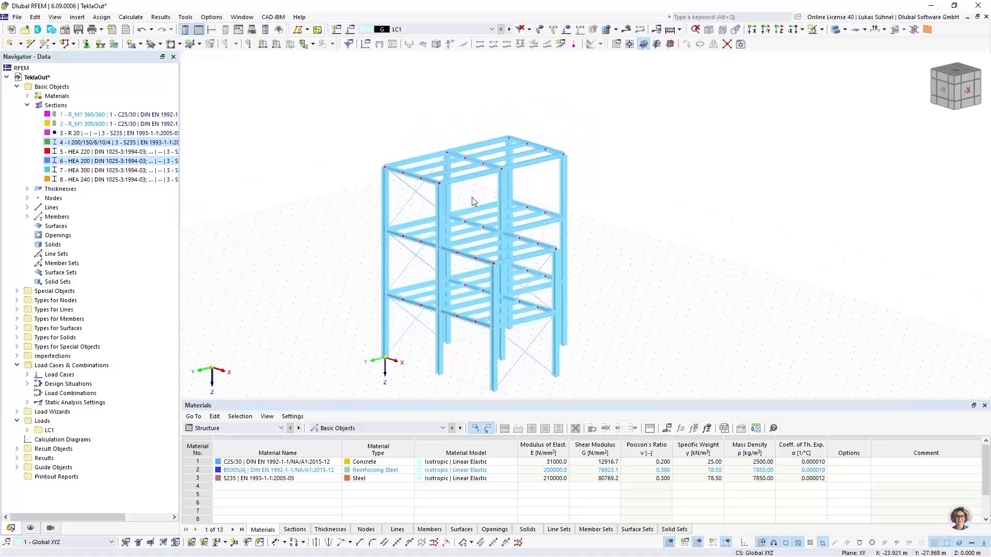
pyautogui.keyDown('ctrl'); pyautogui.moveTo(374, 258); pyautogui.dragTo(308, 218, button='middle'); pyautogui.keyUp('ctrl')
pyautogui.click(87, 44)
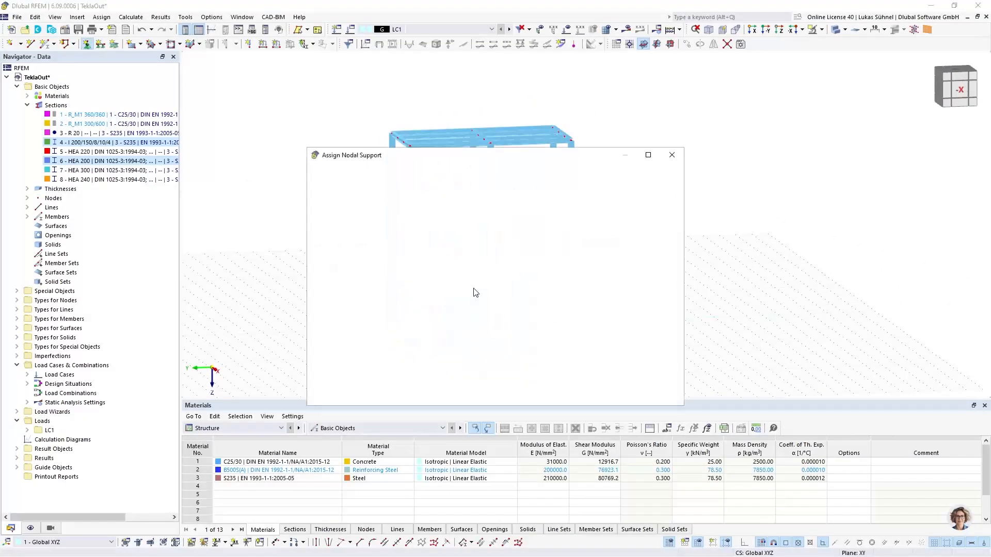
pyautogui.click(449, 184)
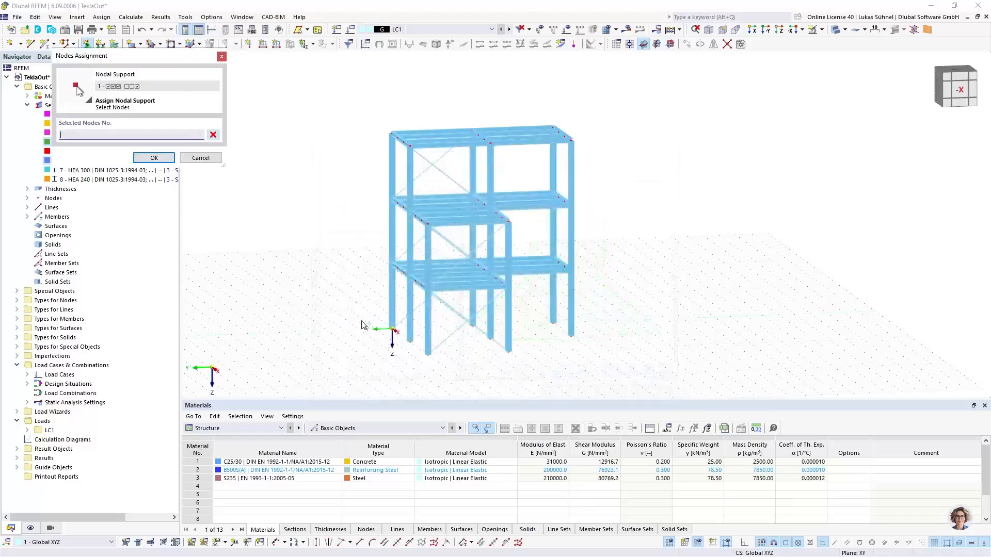
pyautogui.moveTo(356, 312); pyautogui.dragTo(661, 388)
pyautogui.click(173, 161)
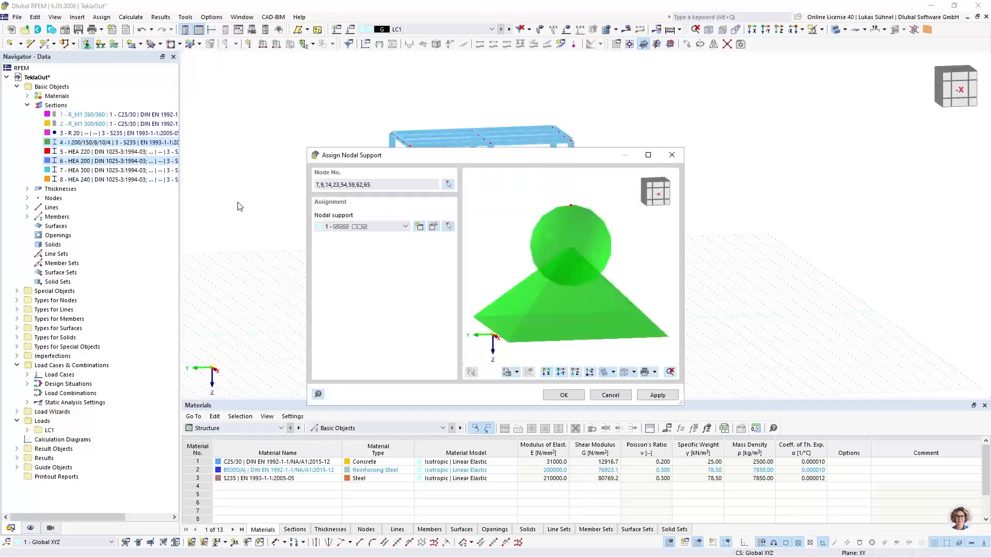
pyautogui.click(575, 396)
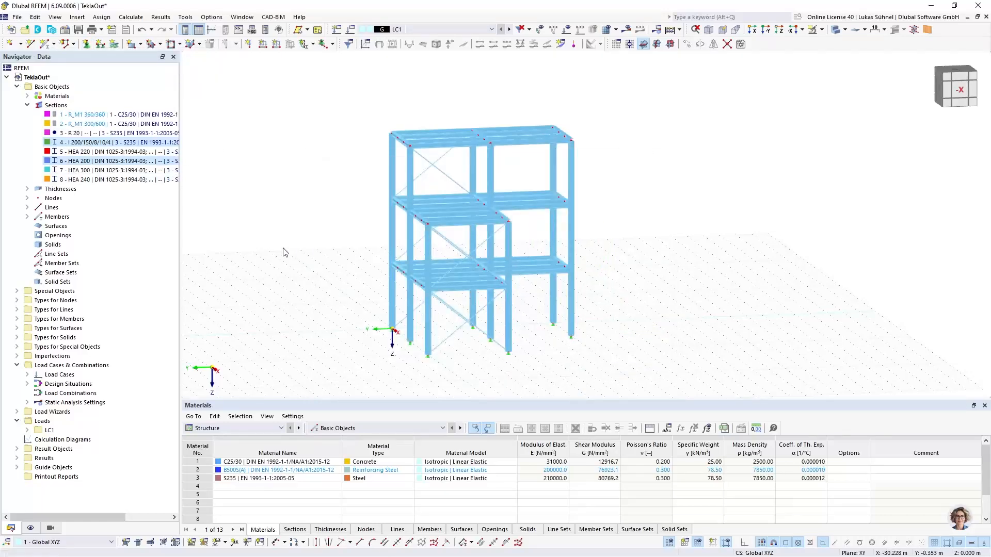
# Export the model in DSTV format to the Desktop as RFEM out.stp, keeping the default export settings.
pyautogui.keyDown('ctrl'); pyautogui.moveTo(283, 249); pyautogui.dragTo(303, 276, button='middle'); pyautogui.keyUp('ctrl')
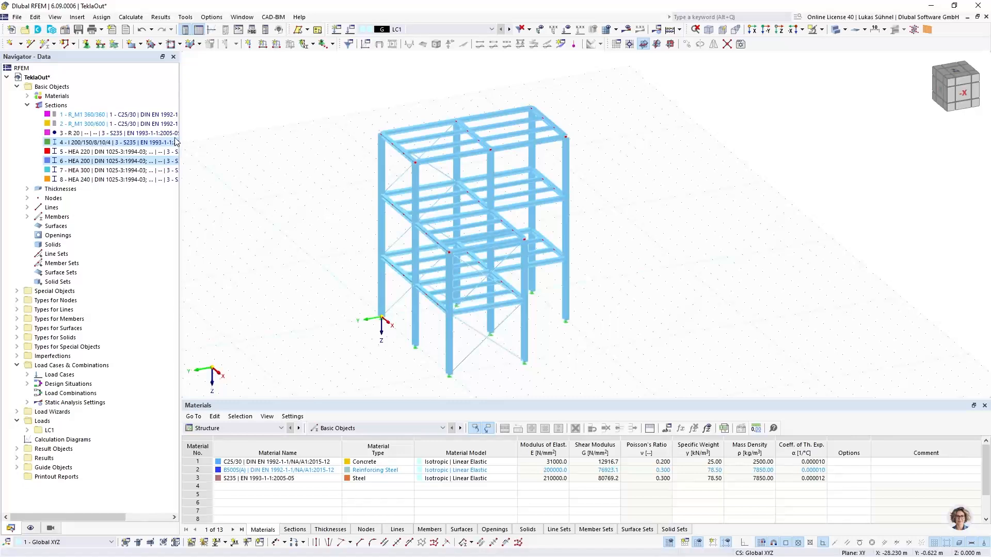
pyautogui.click(19, 17)
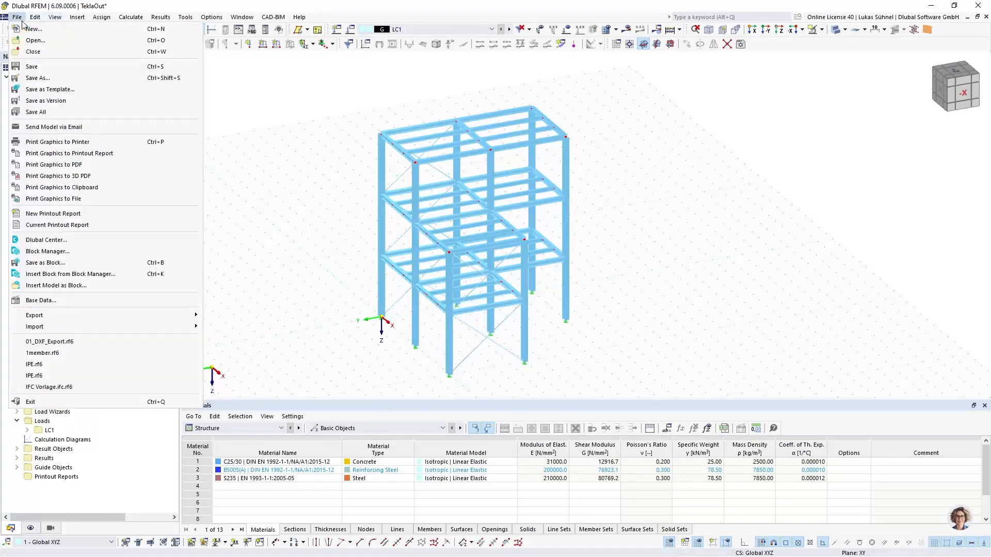
pyautogui.moveTo(115, 311)
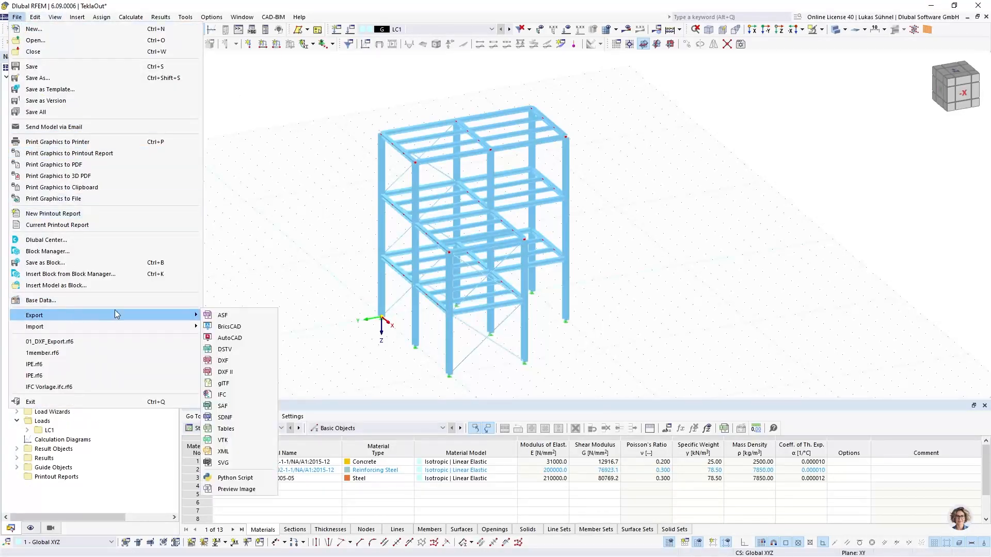
pyautogui.click(242, 349)
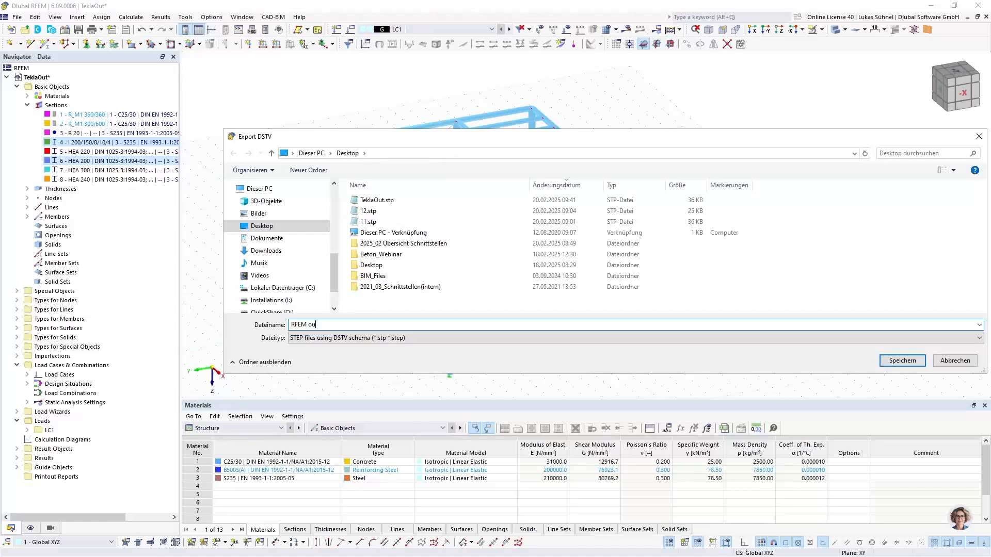
pyautogui.press('Return')
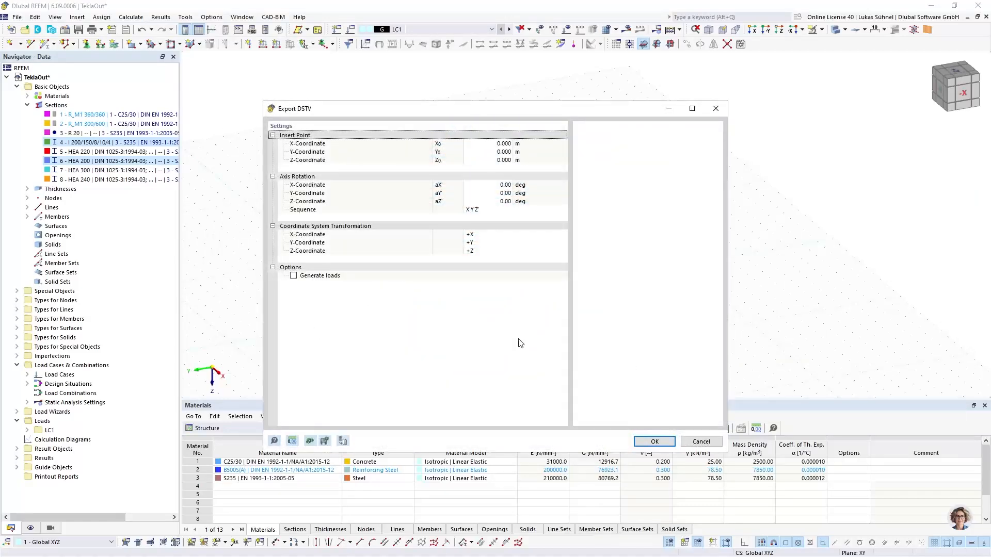
pyautogui.click(665, 442)
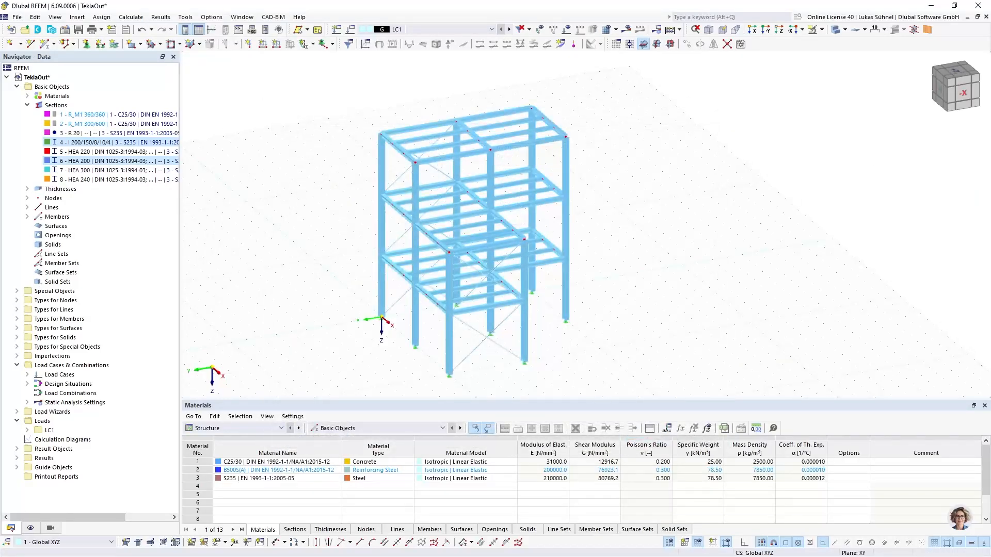
# Switch to File Explorer's Desktop folder, open the exported RFEM out.stp in the text editor and widen the editor window.
pyautogui.moveTo(990, 104); pyautogui.dragTo(959, 105)
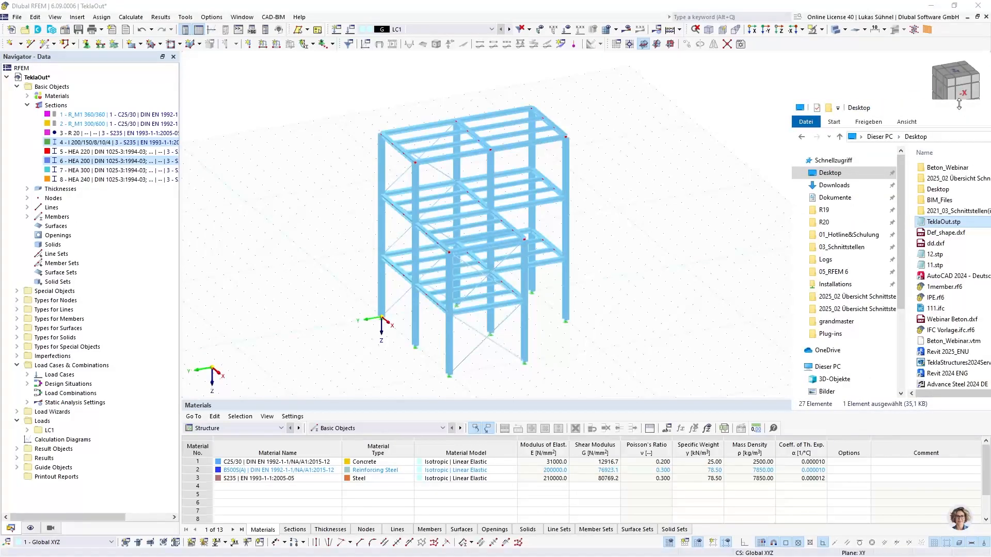
pyautogui.moveTo(930, 120); pyautogui.dragTo(907, 120)
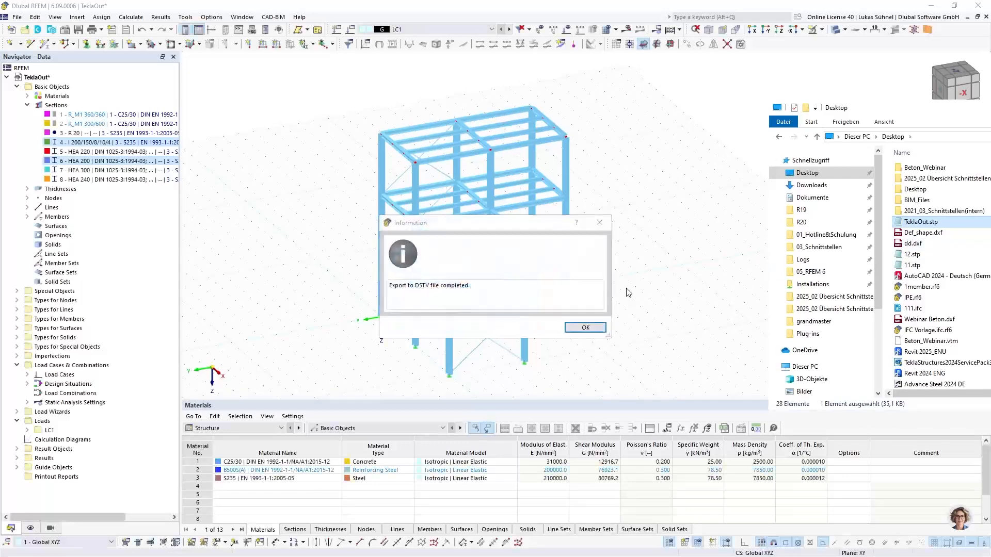
pyautogui.click(585, 330)
pyautogui.hotkey('alt', 'Tab')
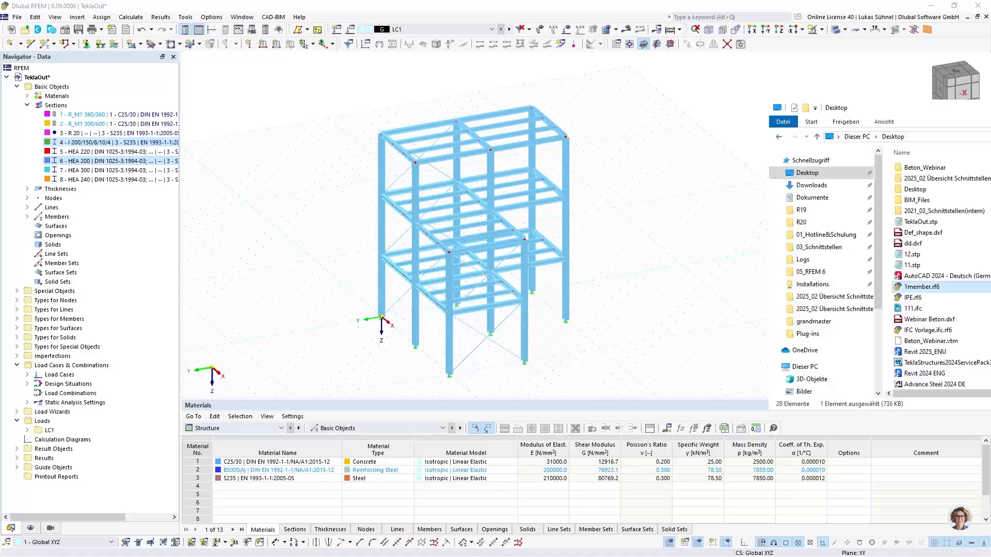
pyautogui.doubleClick(949, 224)
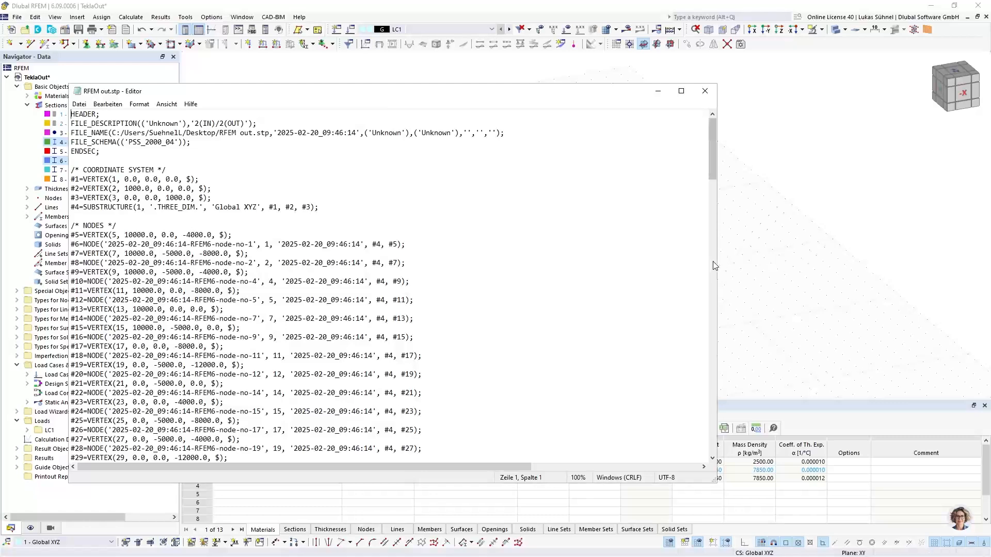
pyautogui.moveTo(717, 248); pyautogui.dragTo(944, 247)
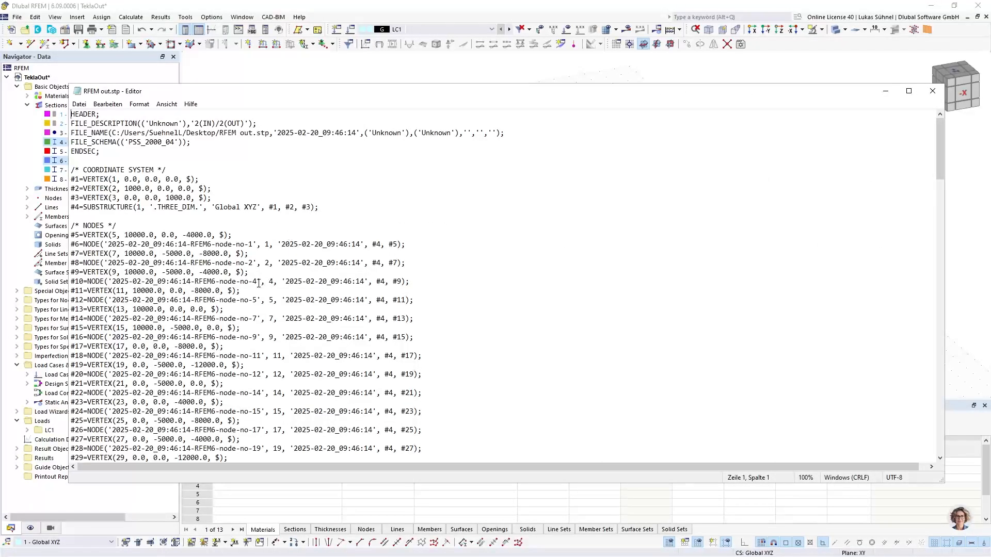
# Read through the coordinate system, nodes, sections and materials blocks of RFEM out.stp down to the members block.
pyautogui.scroll(-2, 258, 284)
pyautogui.scroll(2, 100, 182)
pyautogui.moveTo(79, 225); pyautogui.dragTo(145, 225)
pyautogui.scroll(-20, 96, 235)
pyautogui.scroll(-11, 111, 276)
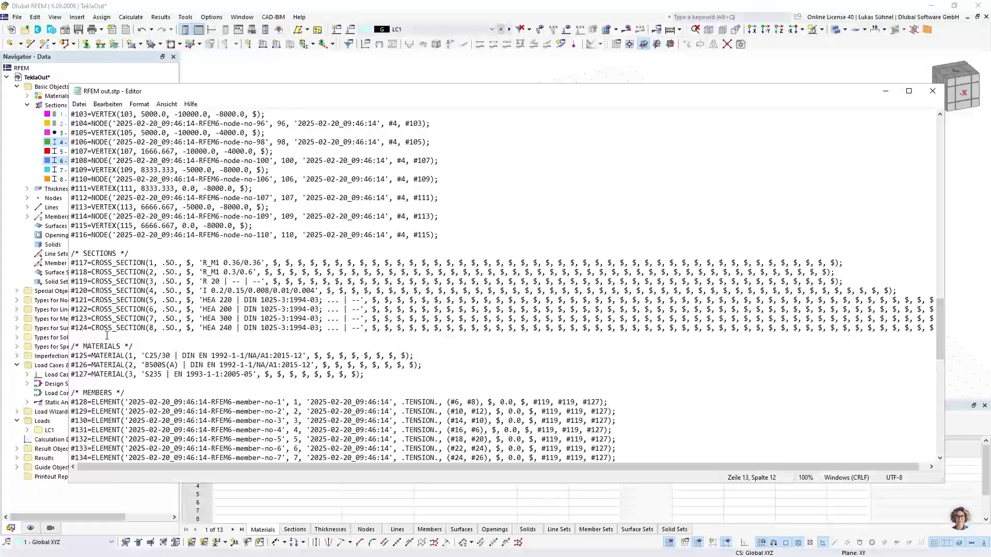
pyautogui.scroll(-3, 93, 343)
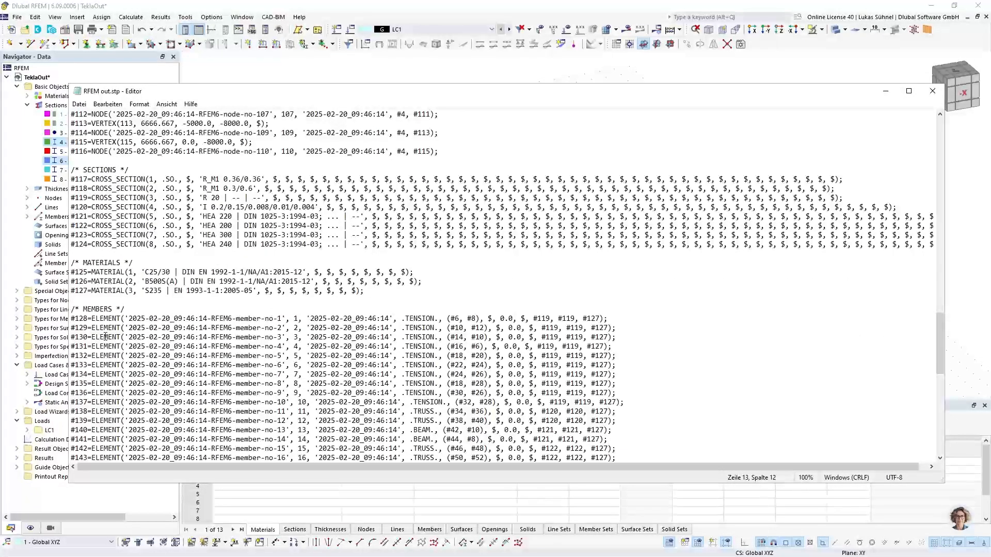
pyautogui.scroll(-5, 335, 338)
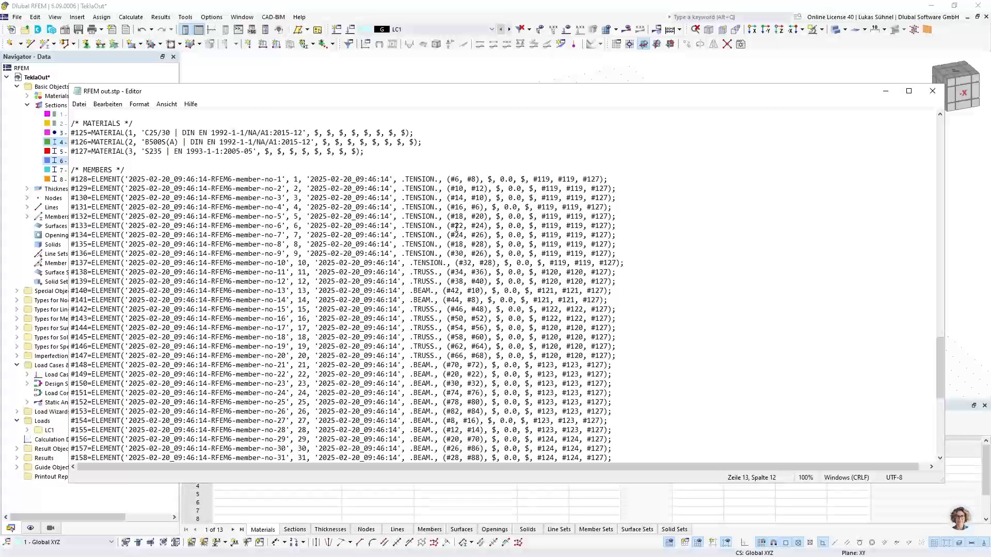
# Examine the member types written in the members block of RFEM out.stp, recheck the sections block and close the file.
pyautogui.moveTo(410, 198); pyautogui.dragTo(422, 189)
pyautogui.click(420, 281)
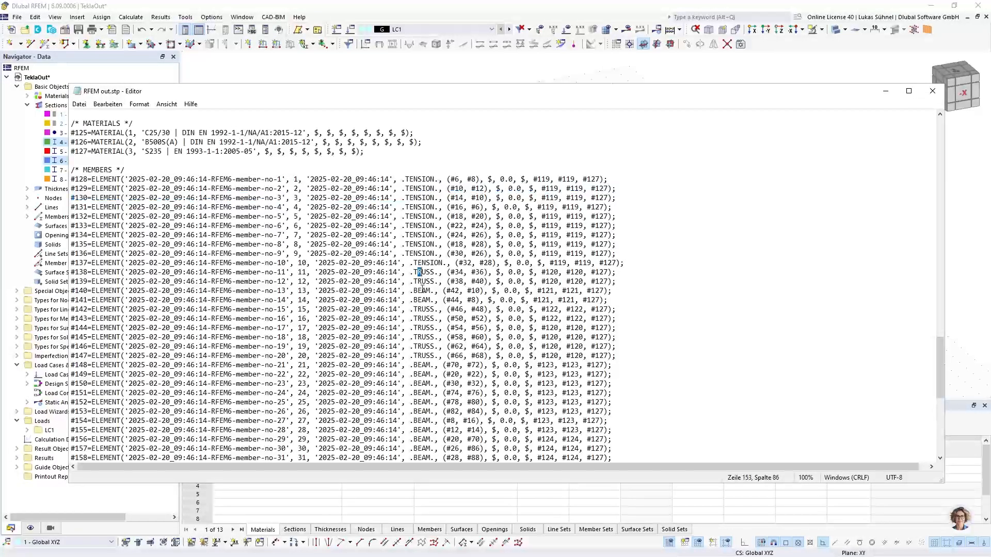
pyautogui.scroll(-6, 422, 297)
pyautogui.scroll(-2, 421, 298)
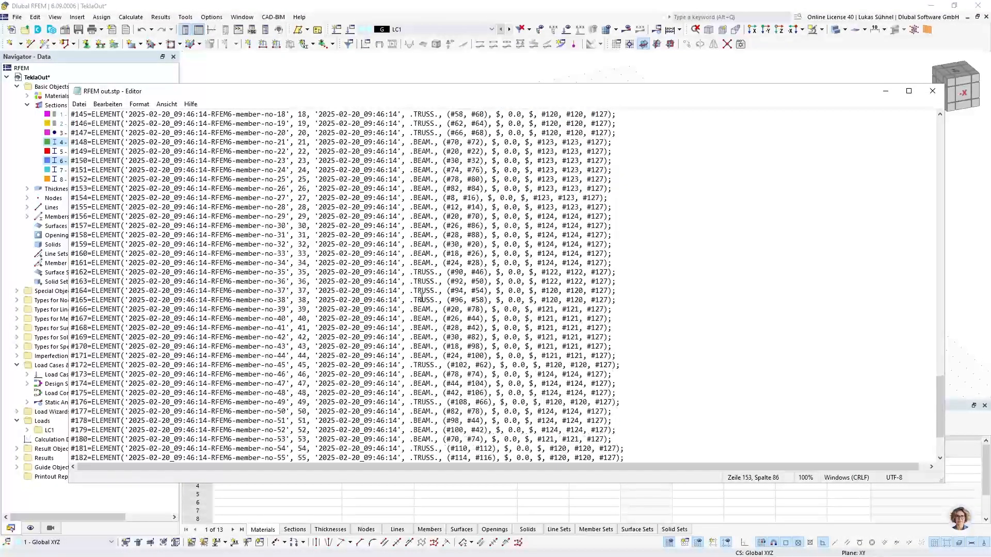
pyautogui.scroll(11, 422, 310)
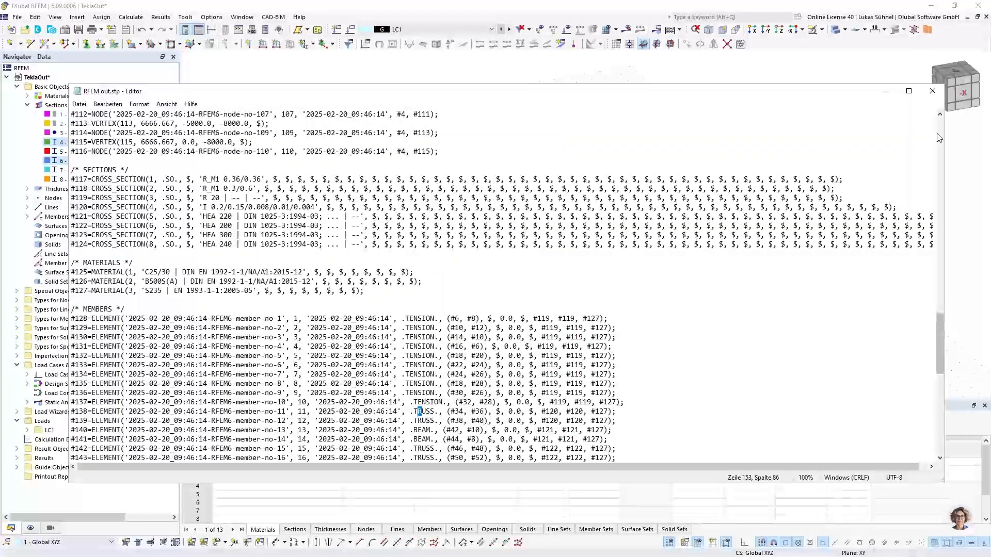
pyautogui.click(933, 90)
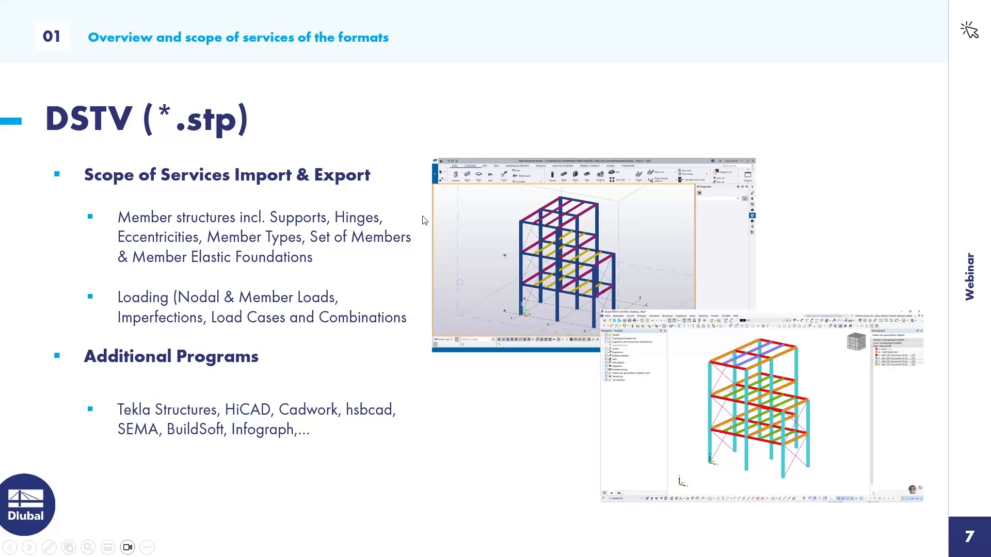
pyautogui.press('Right')
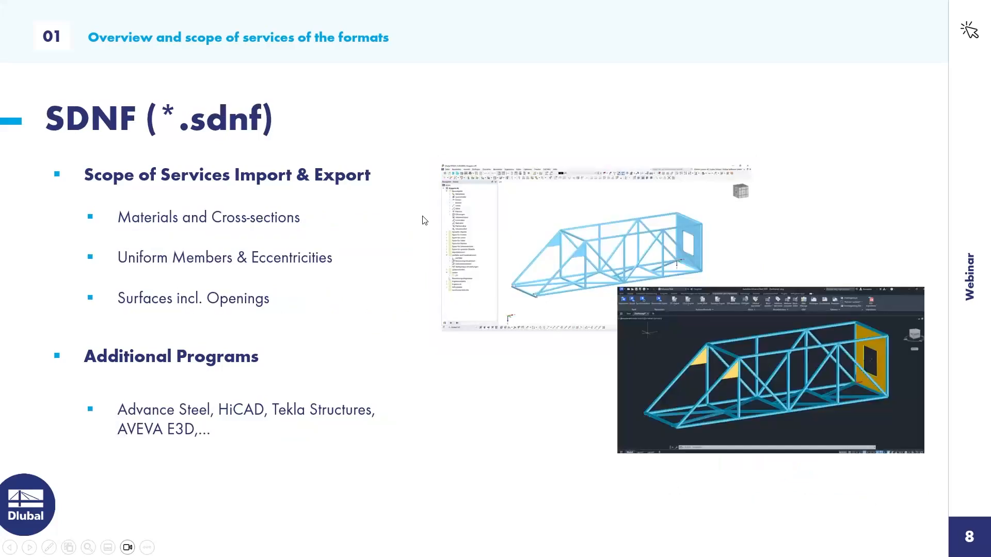
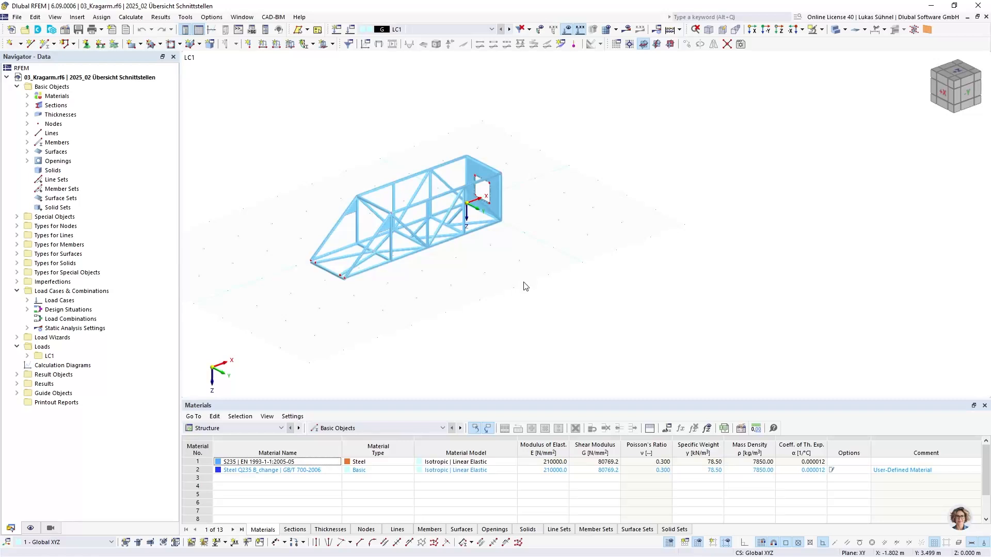
# Inspect the surface properties of the front triangular gusset plate in the cantilever truss and close them without changes.
pyautogui.moveTo(526, 287)
pyautogui.keyDown('ctrl'); pyautogui.mouseDown(button='middle')
pyautogui.moveTo(495, 268)
pyautogui.moveTo(508, 289)
pyautogui.mouseUp(button='middle'); pyautogui.keyUp('ctrl')
pyautogui.scroll(2, 513, 302)
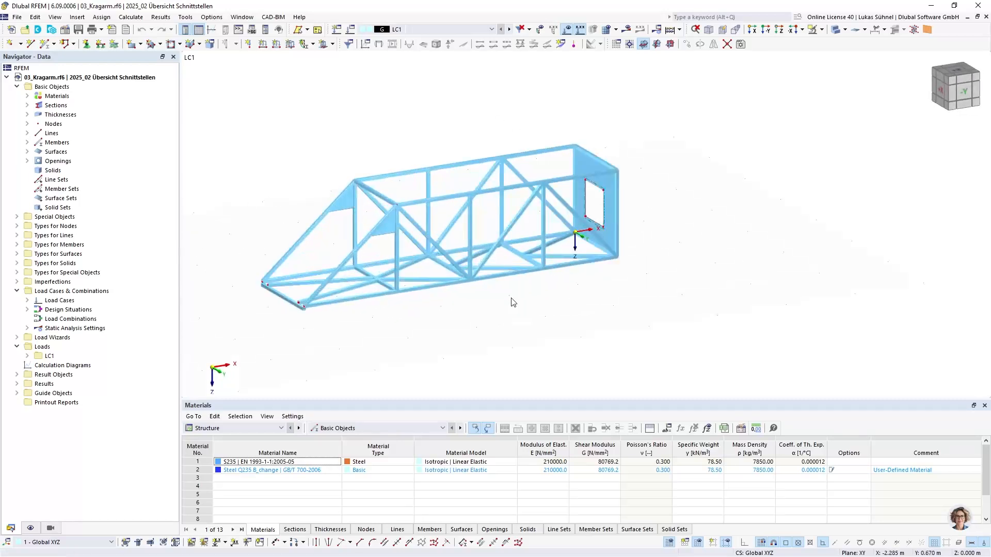
pyautogui.keyDown('ctrl'); pyautogui.moveTo(440, 319); pyautogui.dragTo(409, 323, button='middle'); pyautogui.keyUp('ctrl')
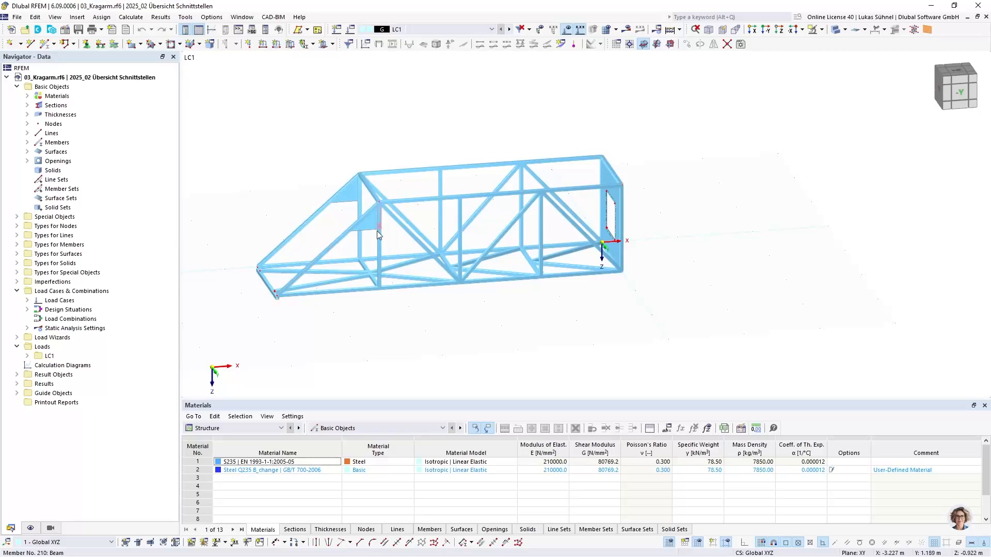
pyautogui.scroll(3, 365, 239)
pyautogui.scroll(3, 365, 239)
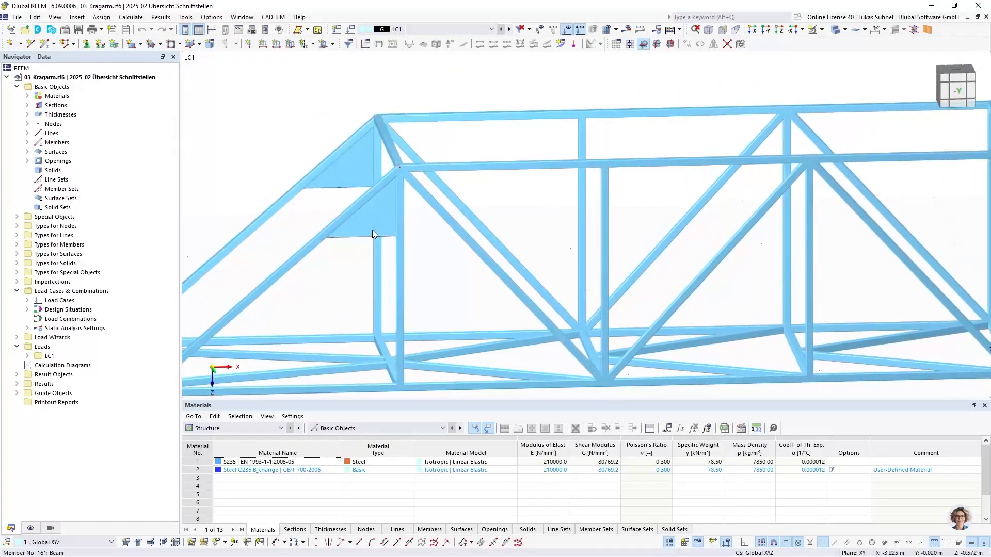
pyautogui.doubleClick(357, 230)
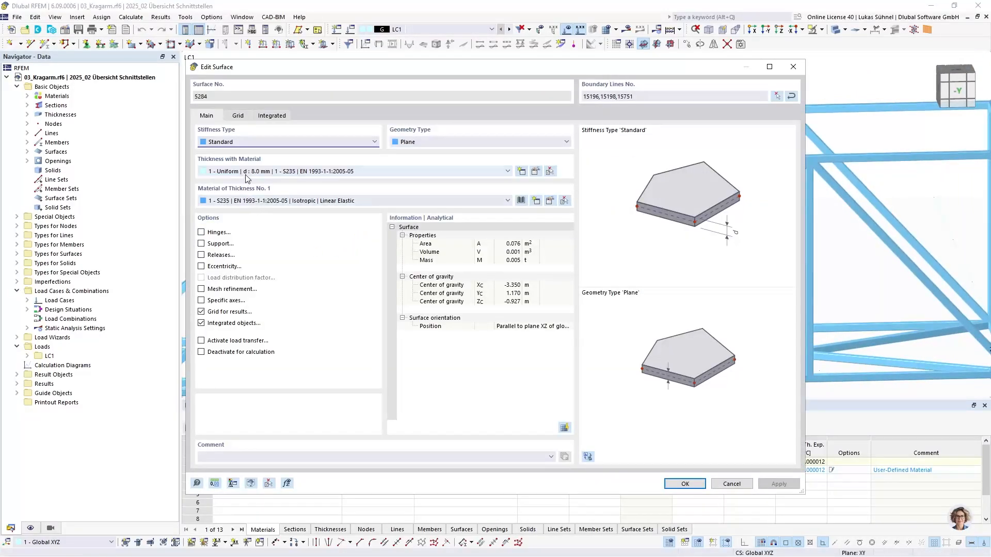
pyautogui.click(732, 484)
pyautogui.click(531, 221)
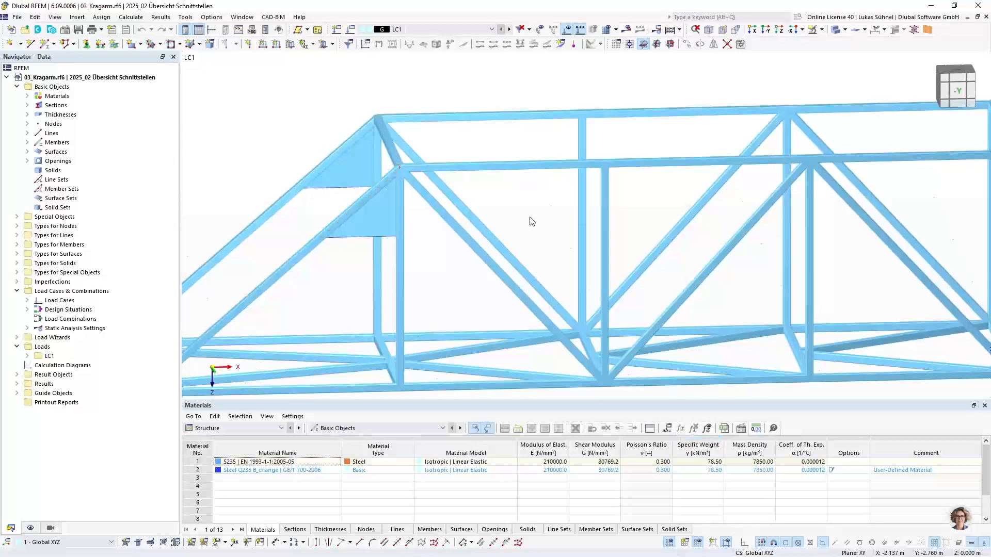
# Examine the cantilever truss from several angles, including the end plate with its opening.
pyautogui.keyDown('ctrl'); pyautogui.moveTo(379, 228); pyautogui.dragTo(342, 148, button='middle'); pyautogui.keyUp('ctrl')
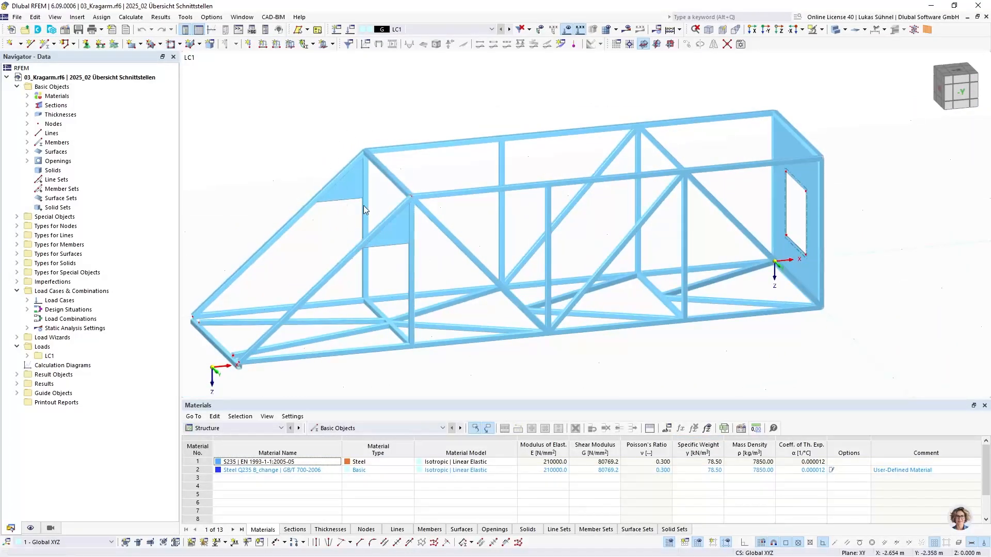
pyautogui.keyDown('ctrl'); pyautogui.moveTo(436, 260); pyautogui.dragTo(517, 269, button='middle'); pyautogui.keyUp('ctrl')
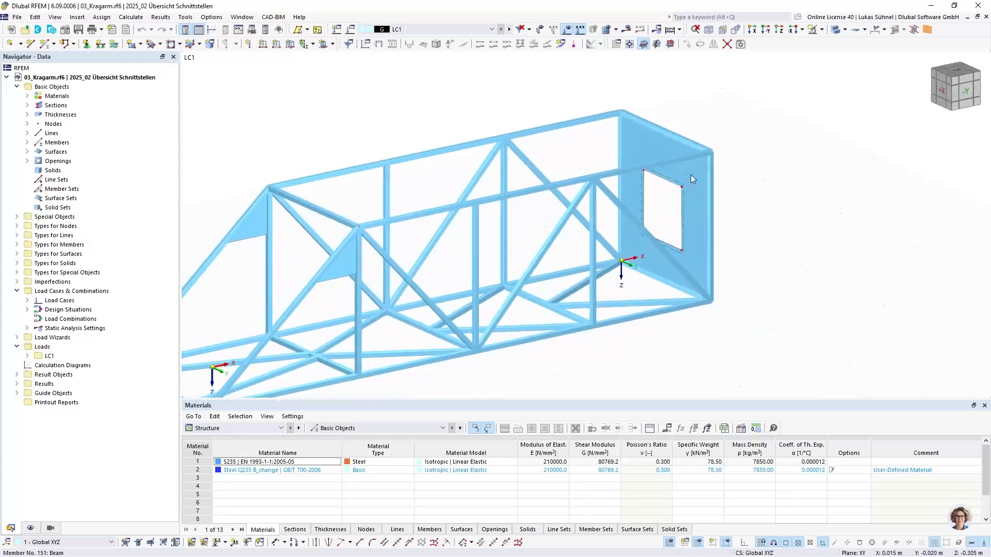
pyautogui.click(642, 149)
pyautogui.click(813, 205)
pyautogui.scroll(-3, 695, 199)
pyautogui.keyDown('ctrl'); pyautogui.moveTo(708, 316); pyautogui.dragTo(509, 311, button='middle'); pyautogui.keyUp('ctrl')
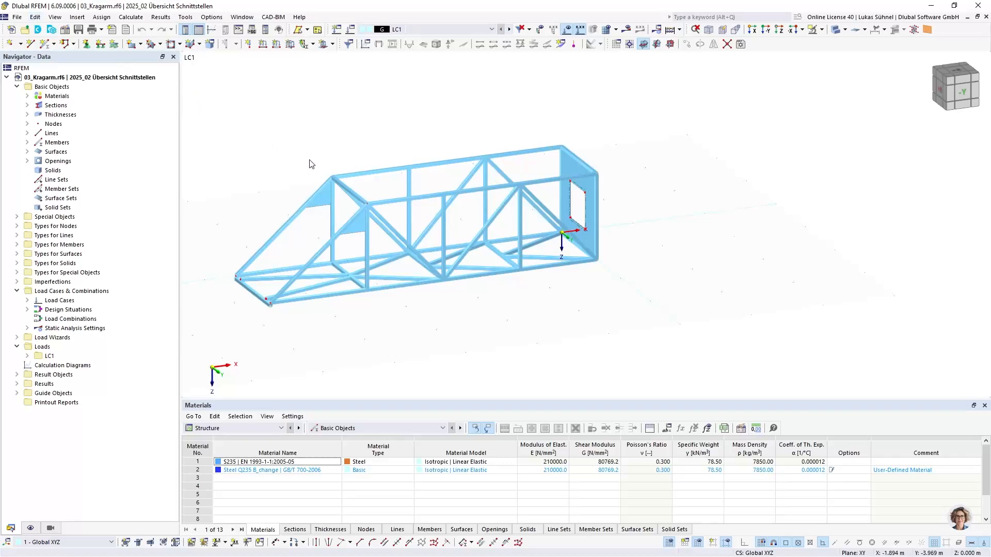
# Export the cantilever model in SDNF format to the Desktop as Cantilever.sdnf, keeping the default export settings.
pyautogui.click(18, 18)
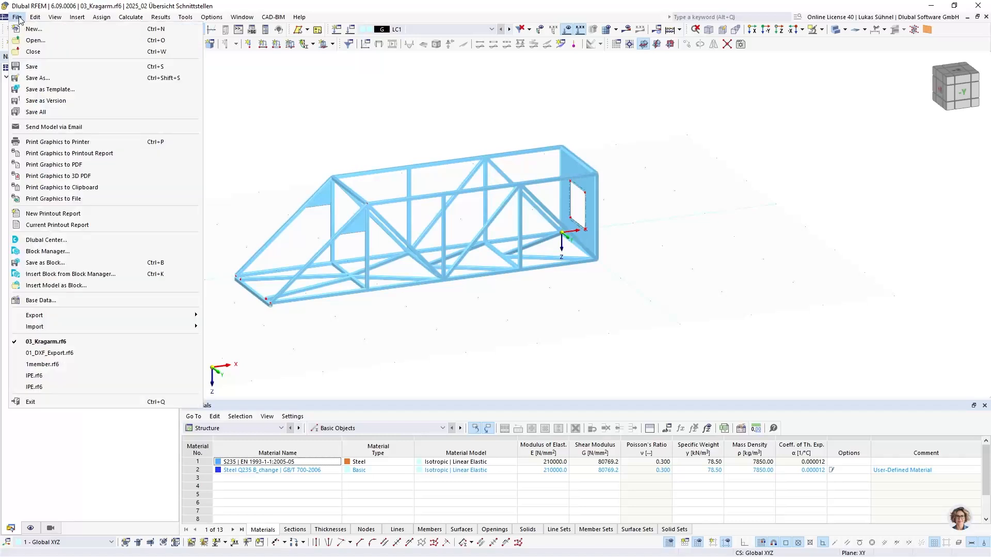
pyautogui.moveTo(124, 319)
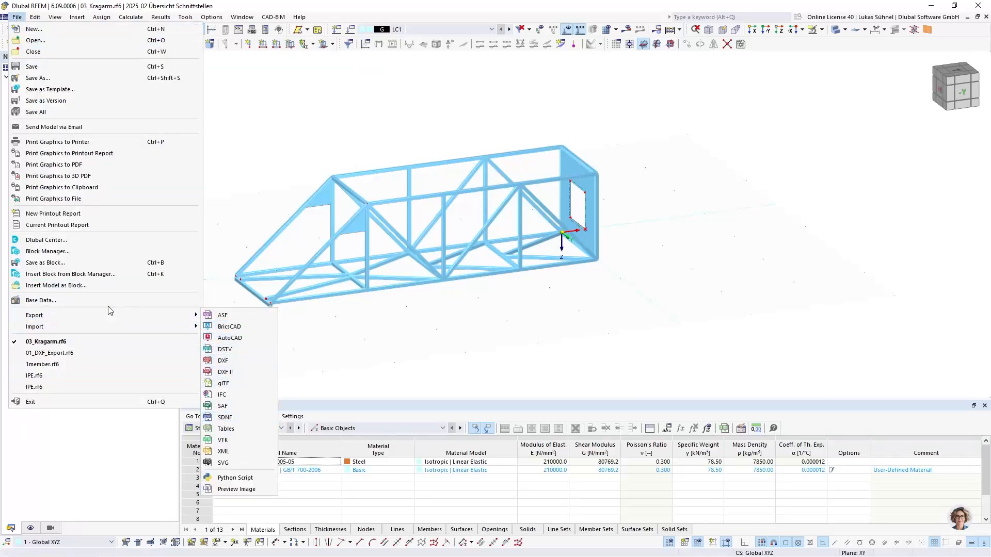
pyautogui.click(226, 417)
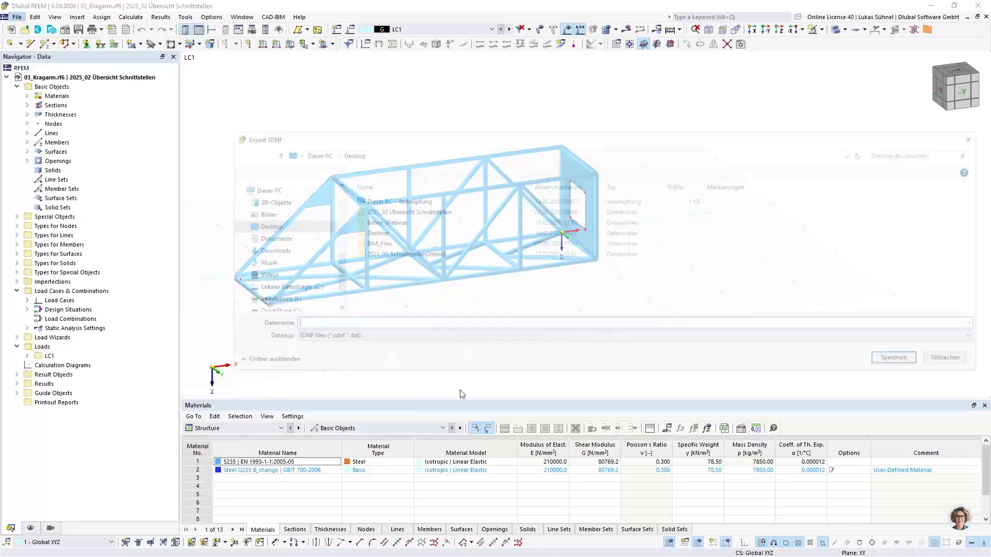
pyautogui.click(308, 324)
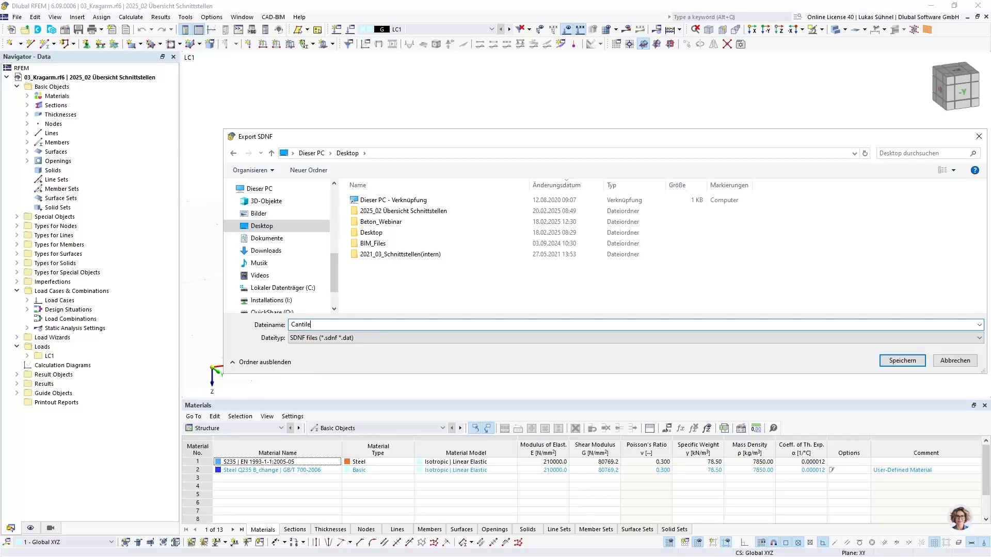
pyautogui.press('Return')
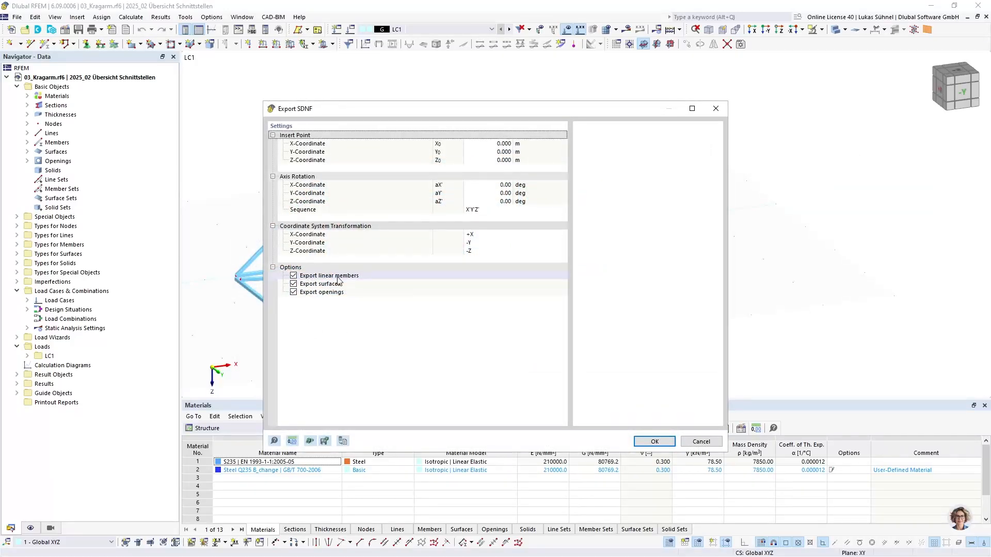
pyautogui.click(653, 441)
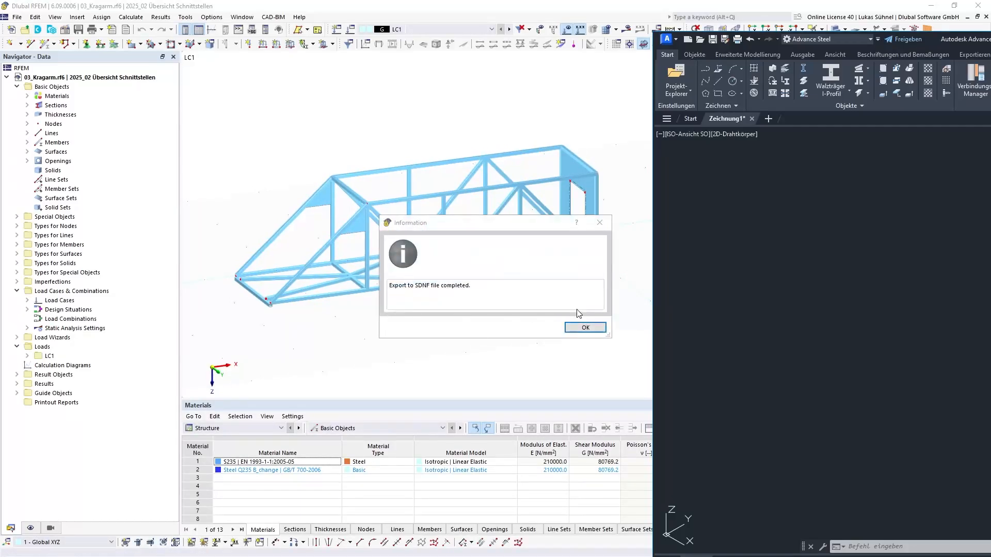
pyautogui.click(581, 329)
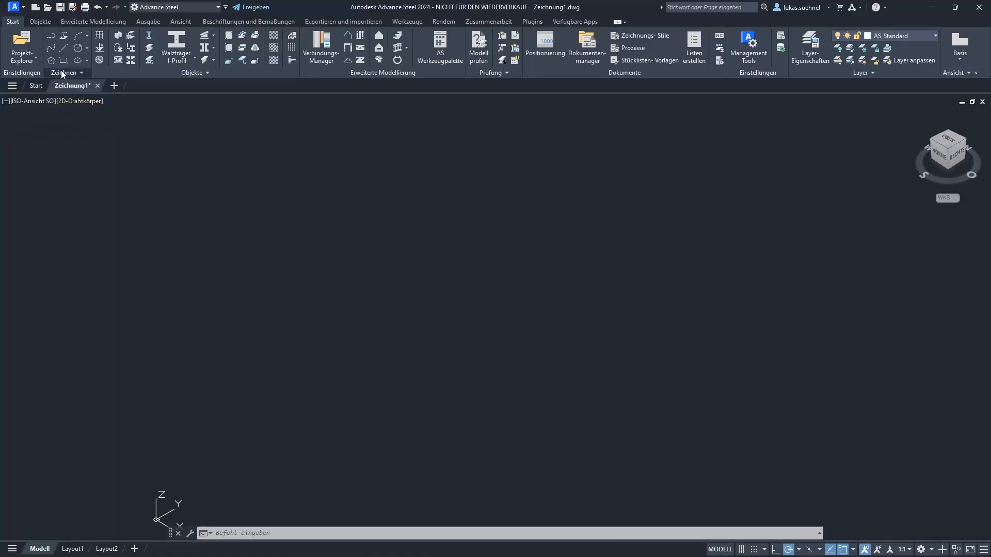
pyautogui.click(25, 9)
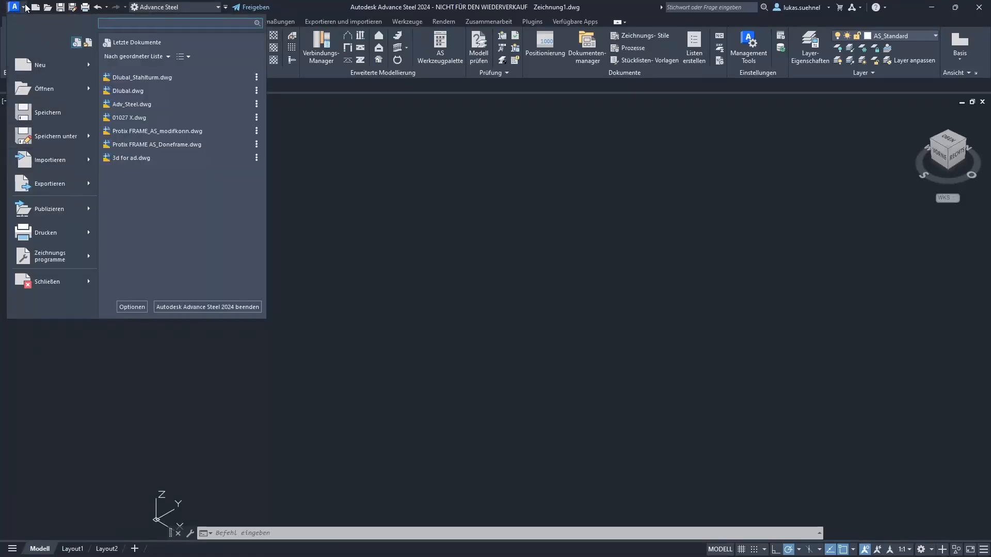
pyautogui.moveTo(56, 160)
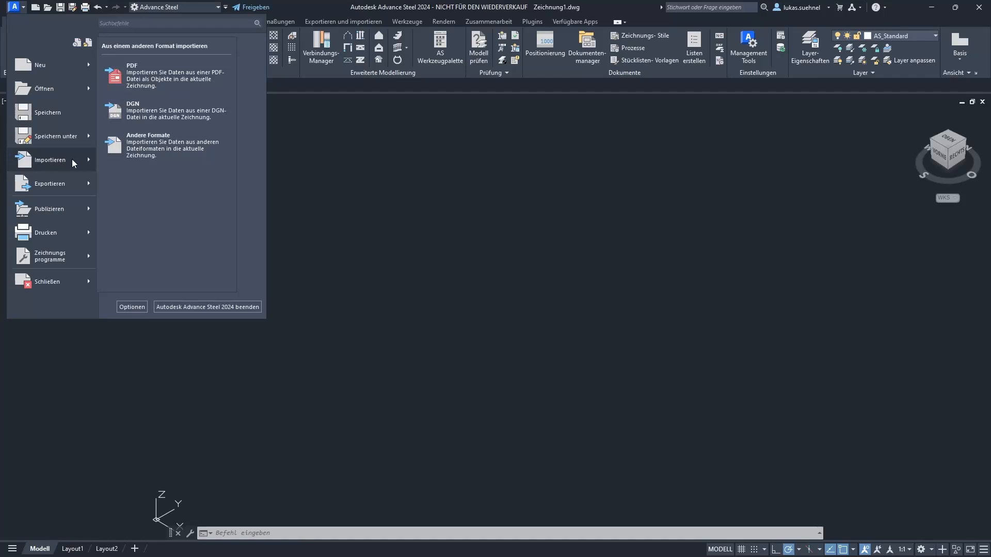
pyautogui.click(429, 252)
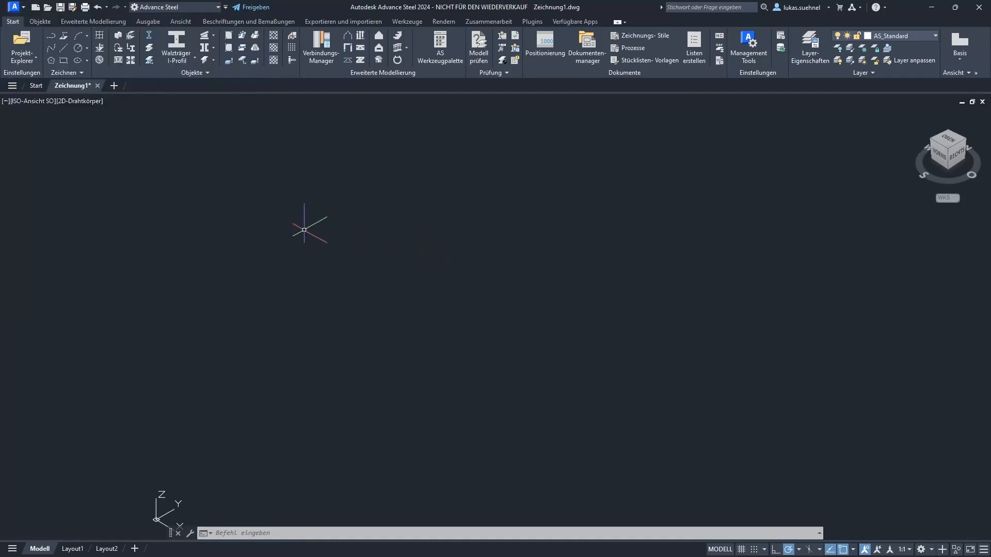
# In Advance Steel, import Cantilever.sdnf from the Desktop with Advance Steel as the application, inserting it near the coordinate origin.
pyautogui.click(315, 22)
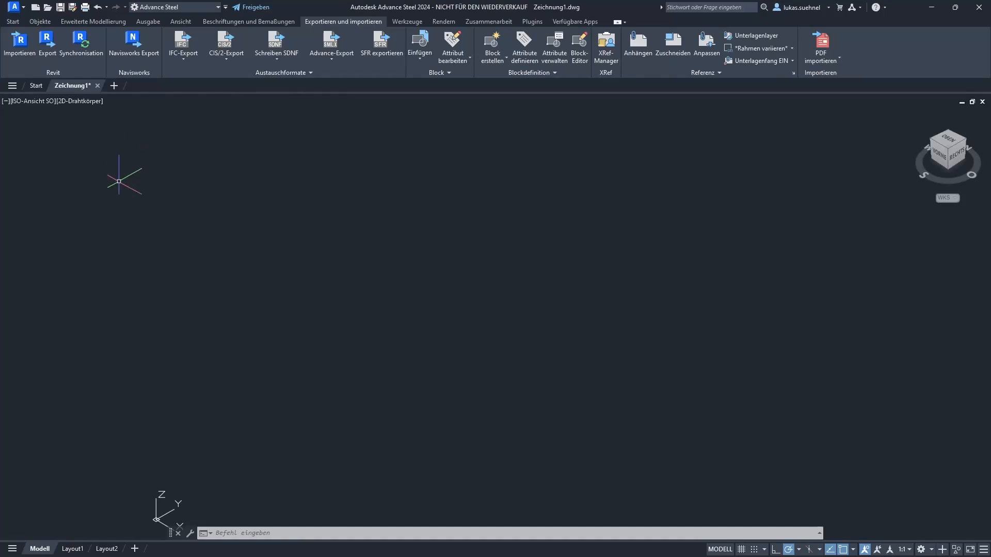
pyautogui.click(299, 74)
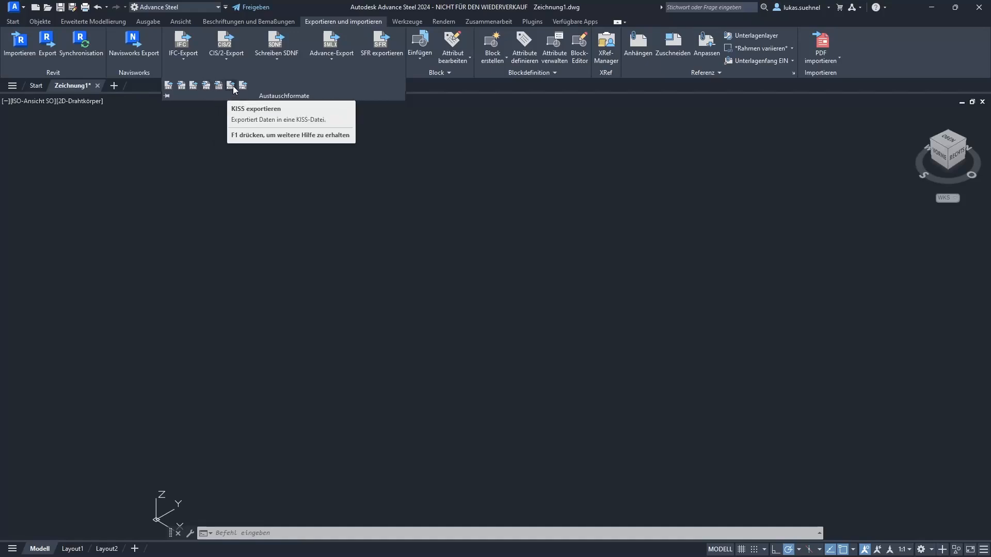
pyautogui.click(279, 159)
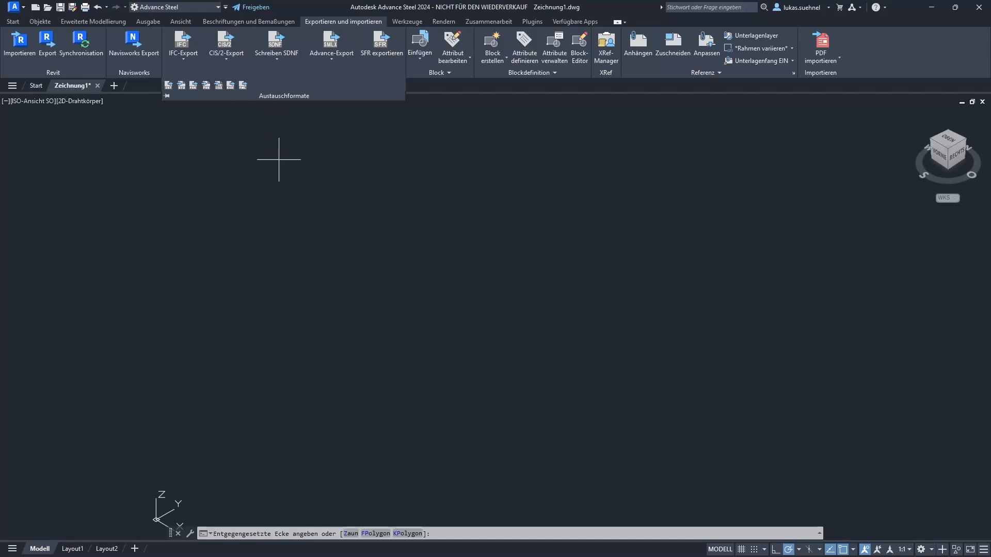
pyautogui.click(277, 60)
pyautogui.click(278, 98)
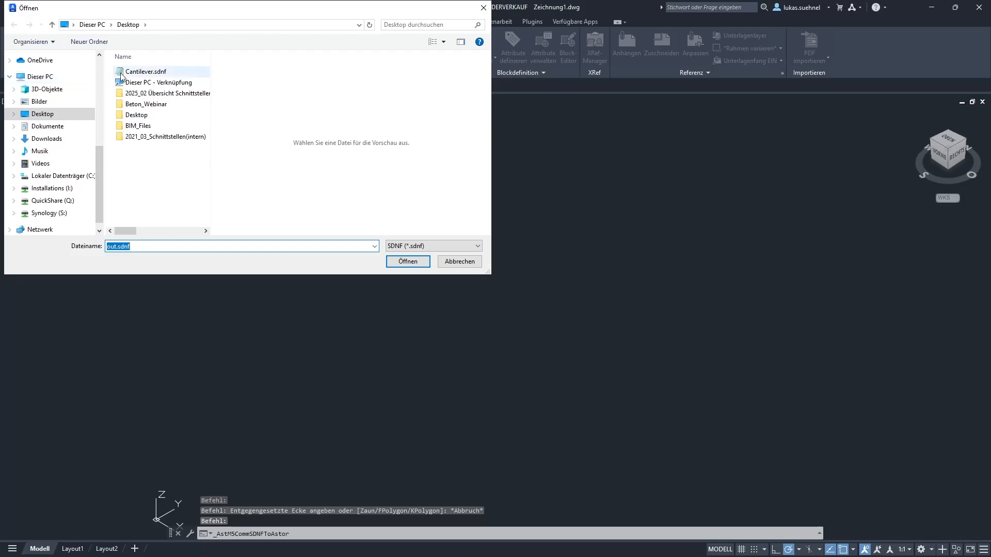
pyautogui.click(150, 72)
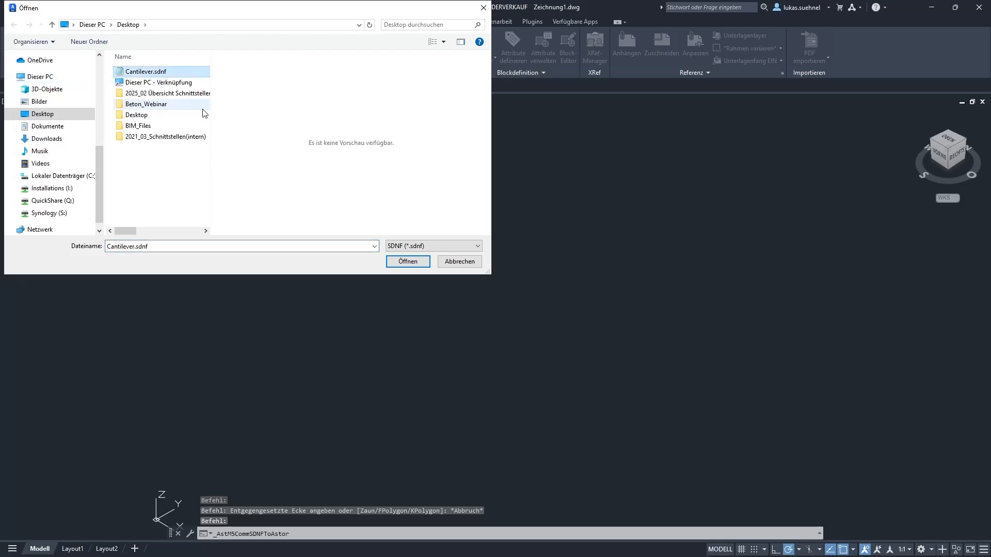
pyautogui.click(408, 261)
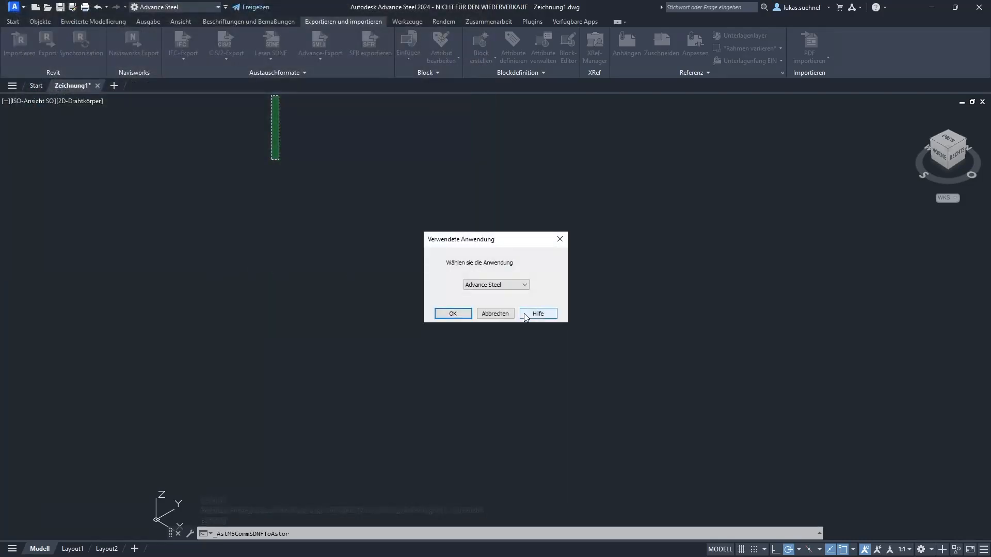
pyautogui.click(453, 314)
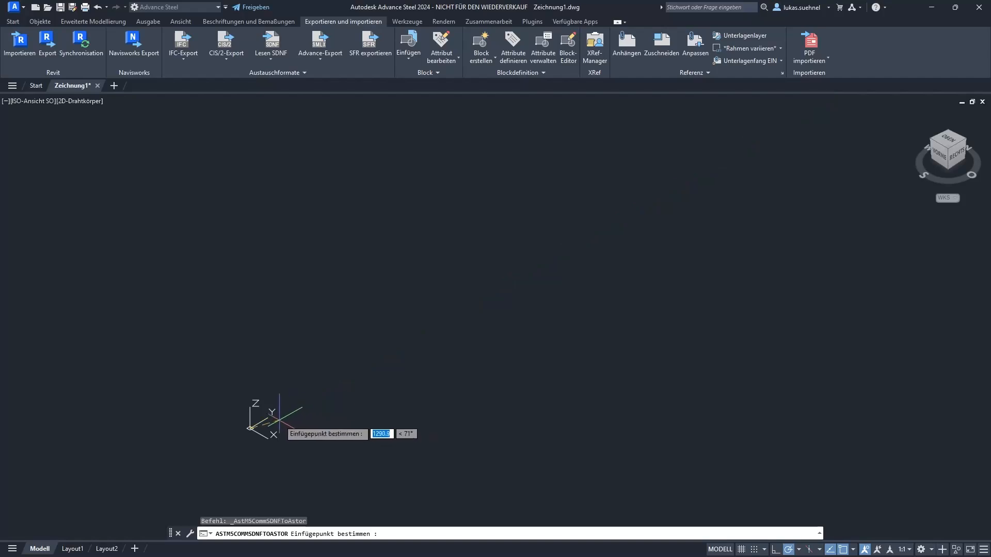
pyautogui.click(234, 435)
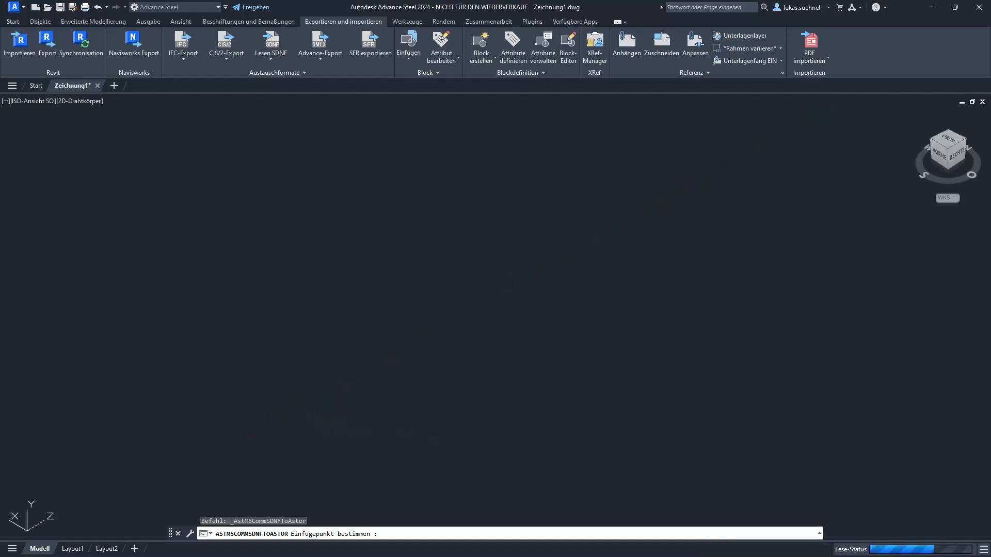
# Examine the imported cantilever truss from the front side, including its gusset plates and end plate opening.
pyautogui.scroll(-2, 351, 336)
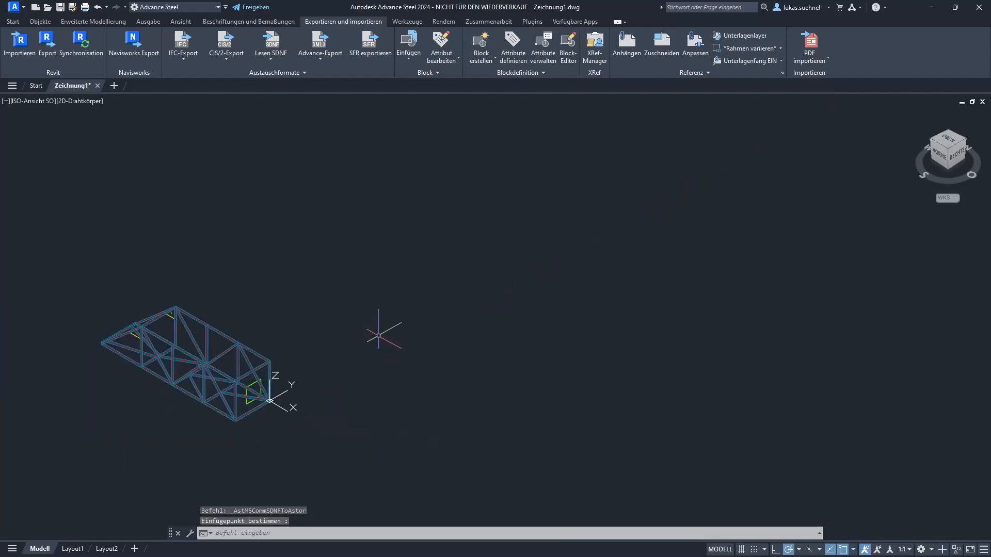
pyautogui.moveTo(73, 394)
pyautogui.mouseDown(button='middle')
pyautogui.moveTo(148, 392)
pyautogui.moveTo(289, 356)
pyautogui.mouseUp(button='middle')
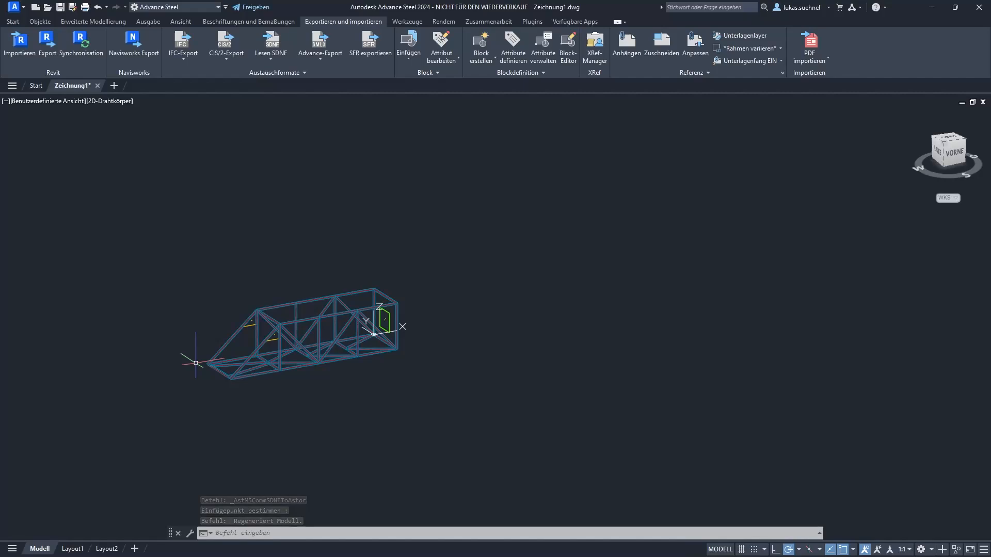
pyautogui.scroll(2, 196, 363)
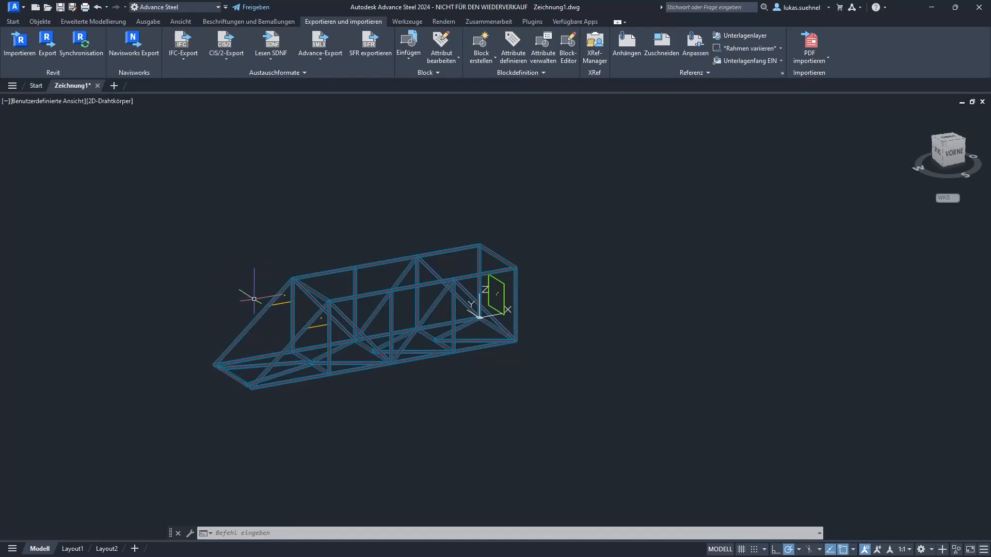
# Change the viewport's visual style from wireframe to Schattiert.
pyautogui.scroll(2, 238, 341)
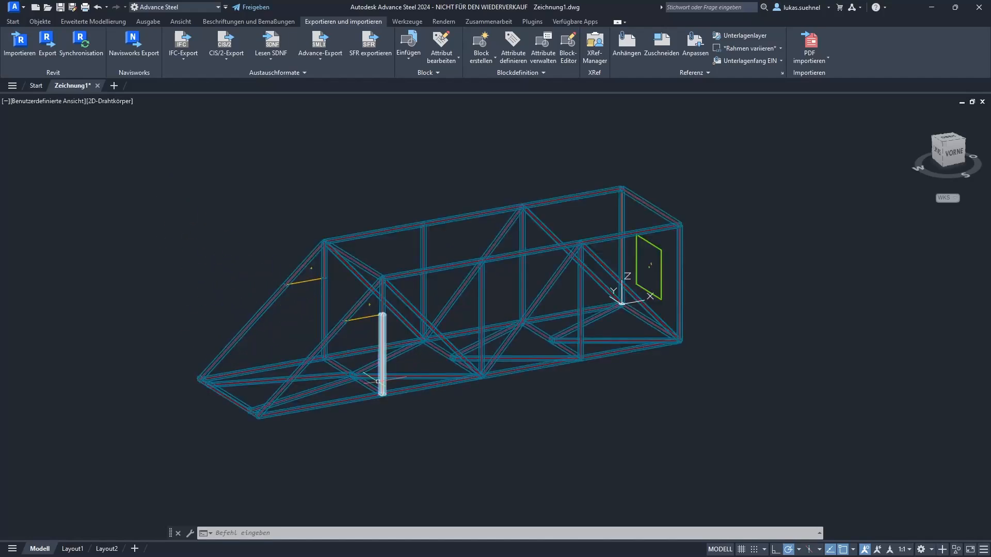
pyautogui.click(124, 105)
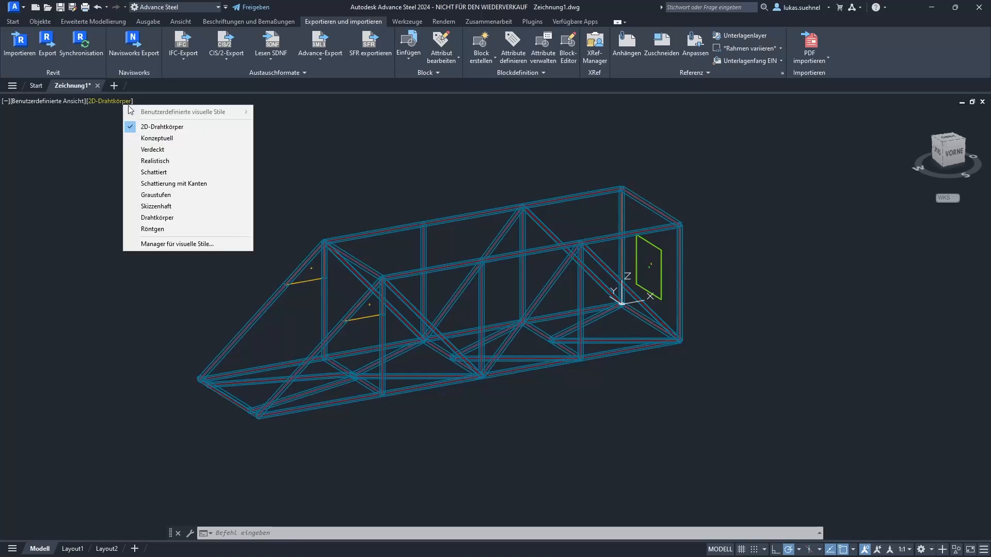
pyautogui.click(214, 176)
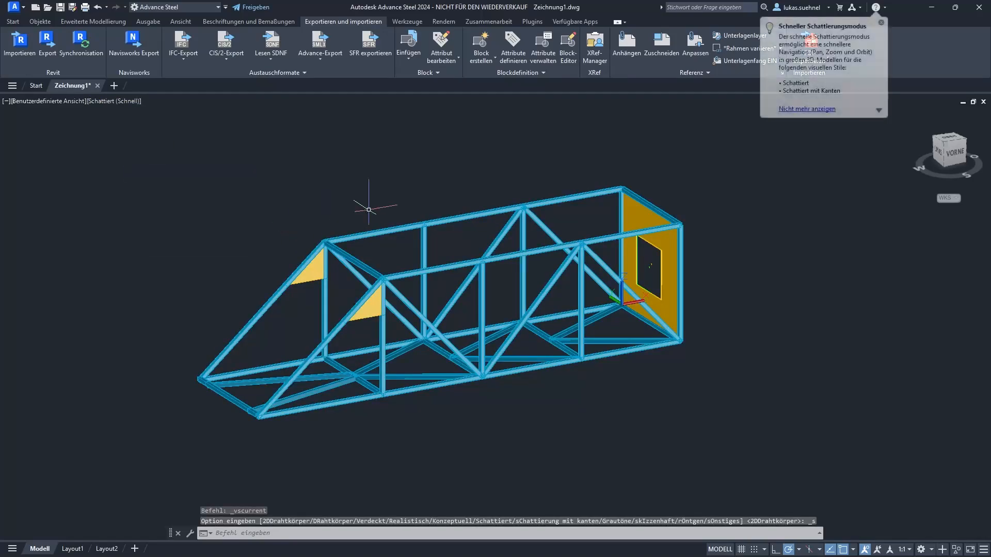
# Check the properties of the front triangular corner plate and of the front upper chord beam, closing both dialogs without changes.
pyautogui.moveTo(602, 458)
pyautogui.keyDown('shift'); pyautogui.mouseDown(button='middle')
pyautogui.moveTo(551, 442)
pyautogui.moveTo(575, 438)
pyautogui.mouseUp(button='middle'); pyautogui.keyUp('shift')
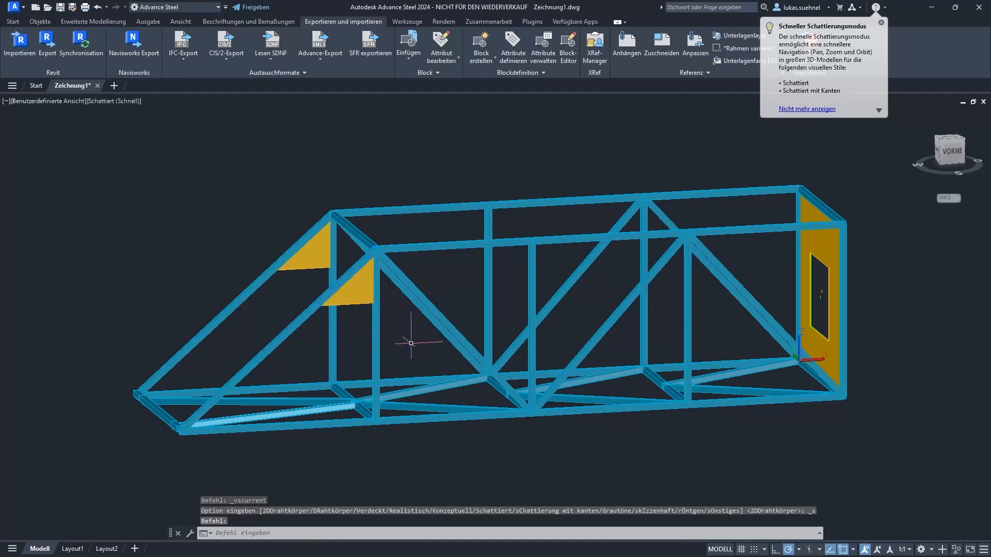
pyautogui.keyDown('shift'); pyautogui.moveTo(409, 343); pyautogui.dragTo(361, 333, button='middle'); pyautogui.keyUp('shift')
pyautogui.scroll(3, 330, 331)
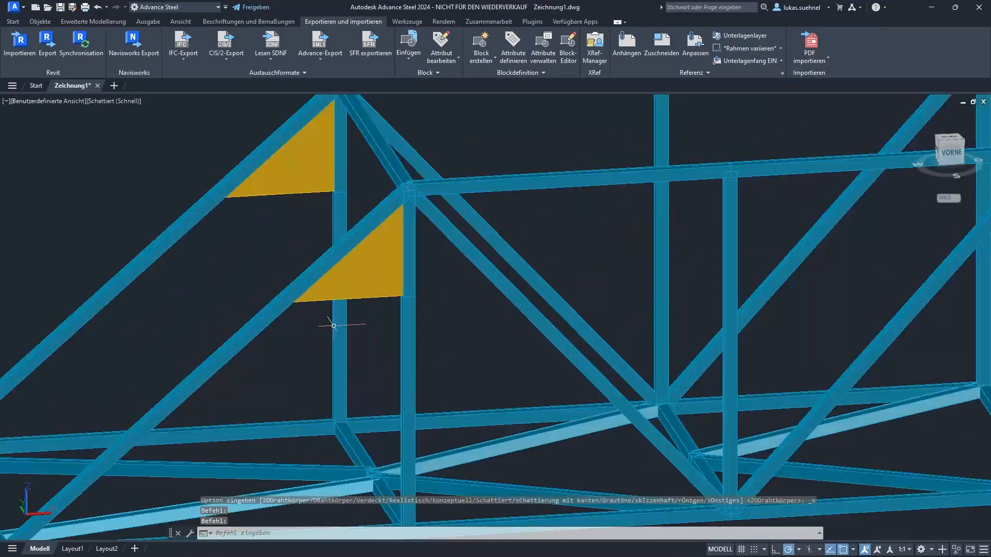
pyautogui.scroll(3, 328, 330)
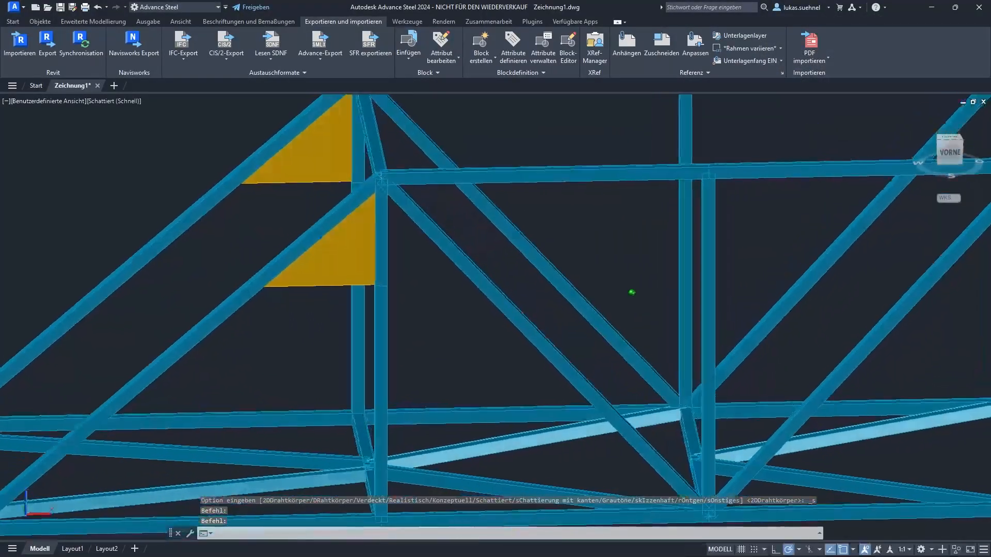
pyautogui.doubleClick(332, 273)
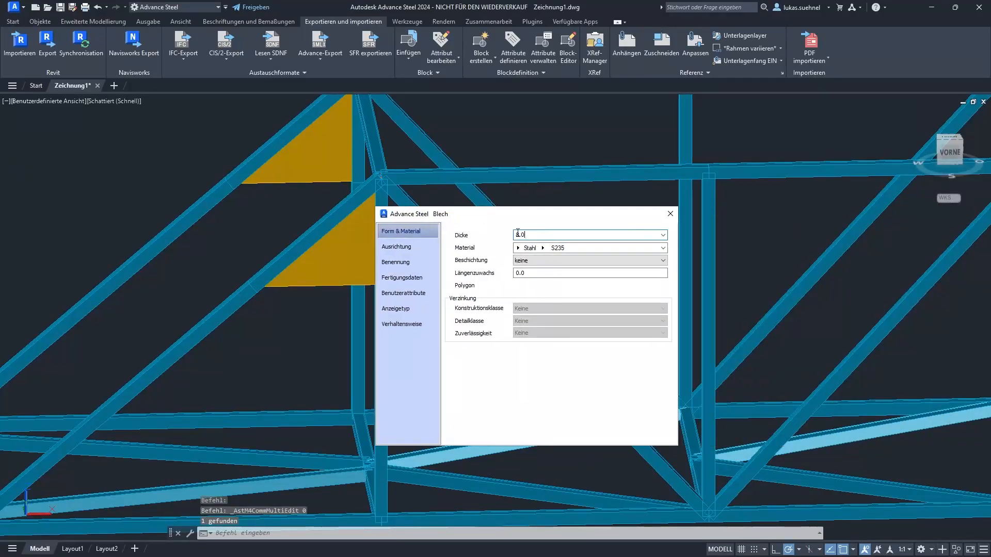
pyautogui.click(671, 214)
pyautogui.doubleClick(470, 170)
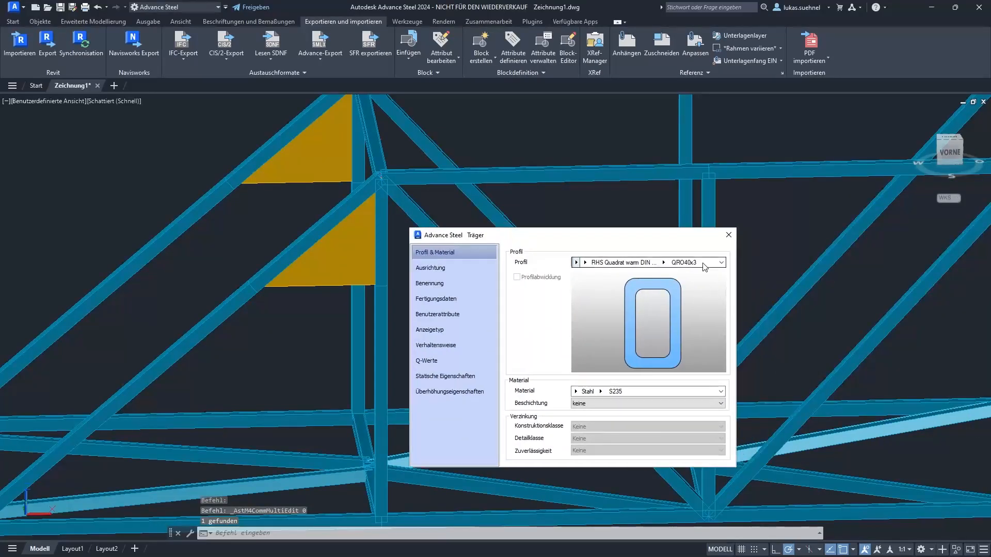
pyautogui.click(728, 235)
# Open the connection vault and display its general bracing connections, with the rear upper chord node in close view.
pyautogui.scroll(-5, 549, 228)
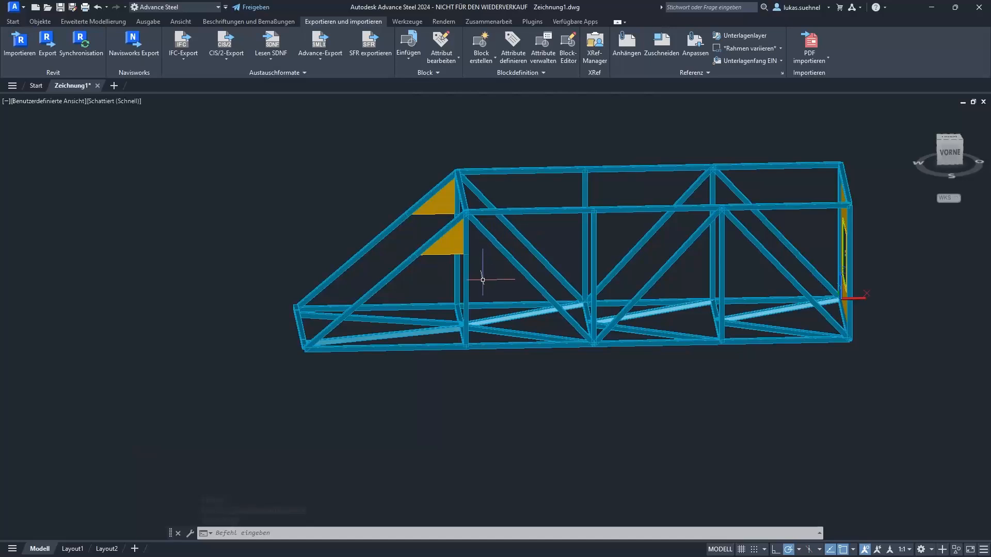
pyautogui.keyDown('shift'); pyautogui.moveTo(500, 283); pyautogui.dragTo(310, 221, button='middle'); pyautogui.keyUp('shift')
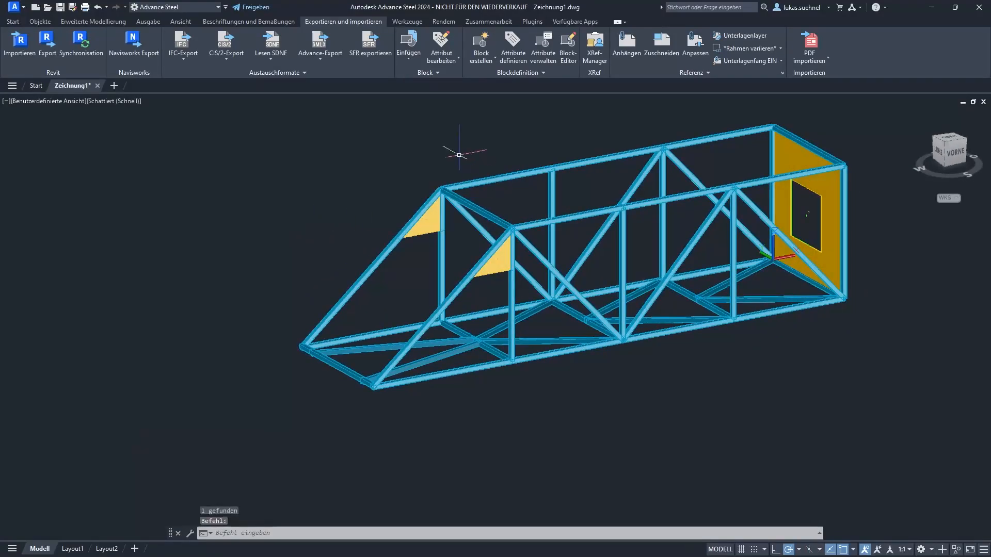
pyautogui.moveTo(459, 155); pyautogui.dragTo(349, 161, button='middle')
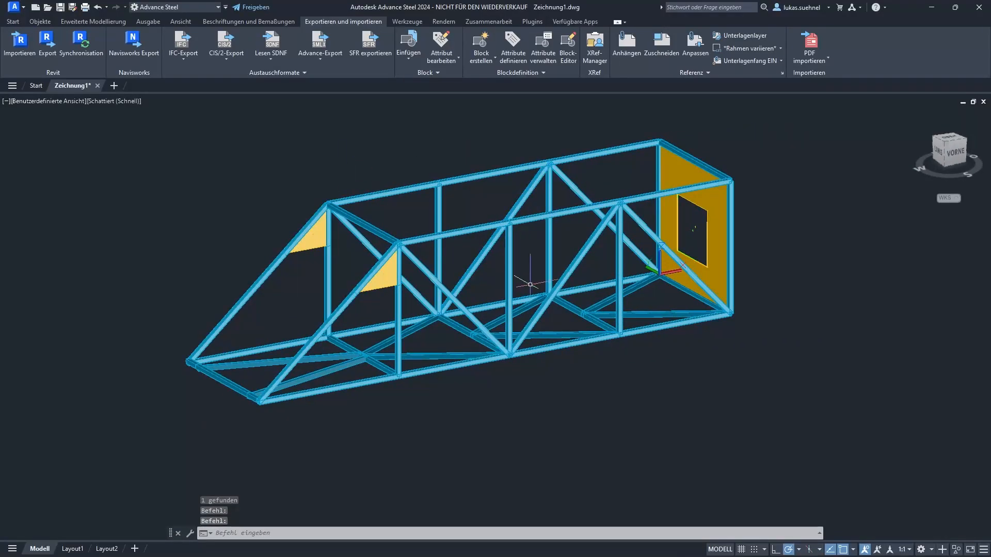
pyautogui.keyDown('shift'); pyautogui.moveTo(527, 267); pyautogui.dragTo(553, 295, button='middle'); pyautogui.keyUp('shift')
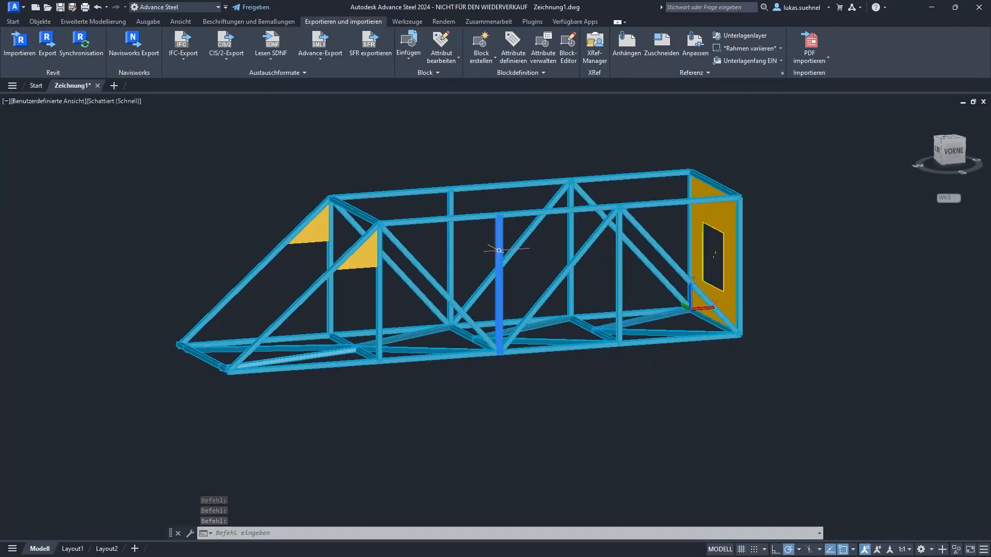
pyautogui.click(93, 22)
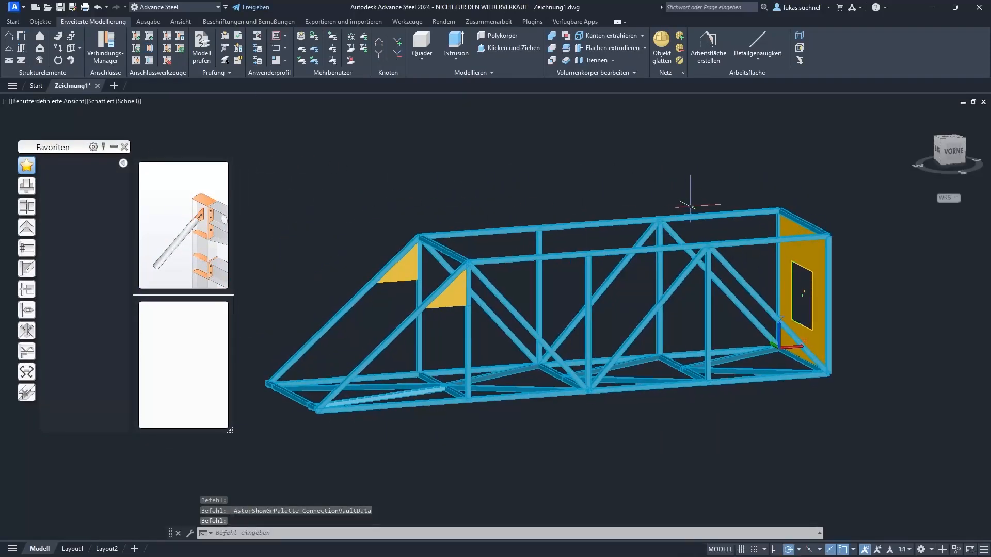
pyautogui.scroll(5, 516, 209)
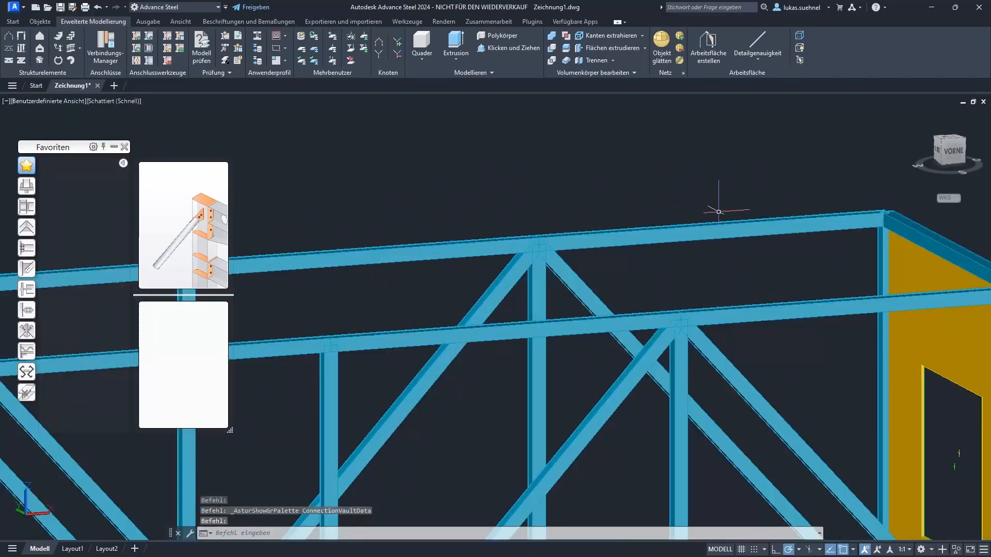
pyautogui.click(492, 251)
pyautogui.click(27, 273)
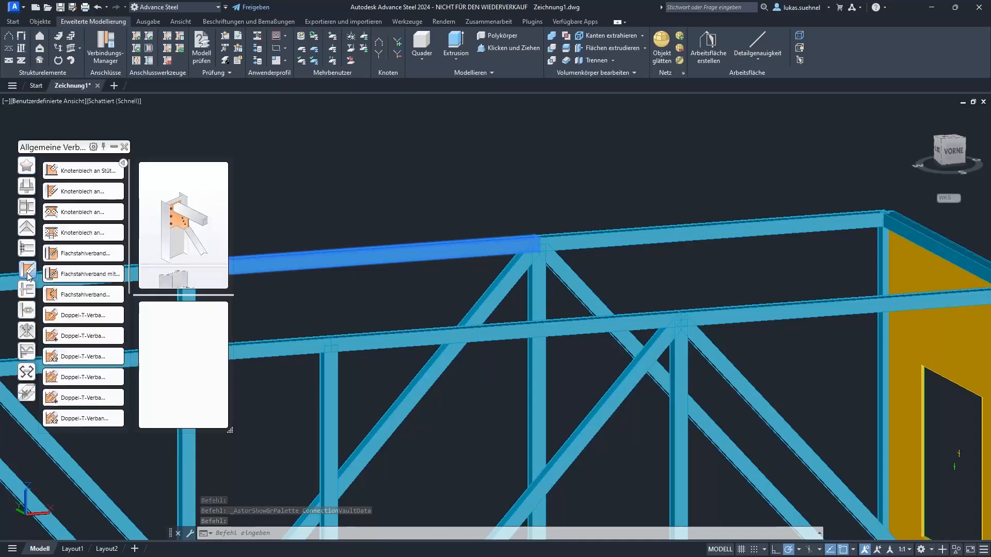
# Create a Knotenblech an 3 Diagonalen at the rear upper chord node, joining both chord beams with the first diagonal, vertical post and second diagonal.
pyautogui.click(77, 232)
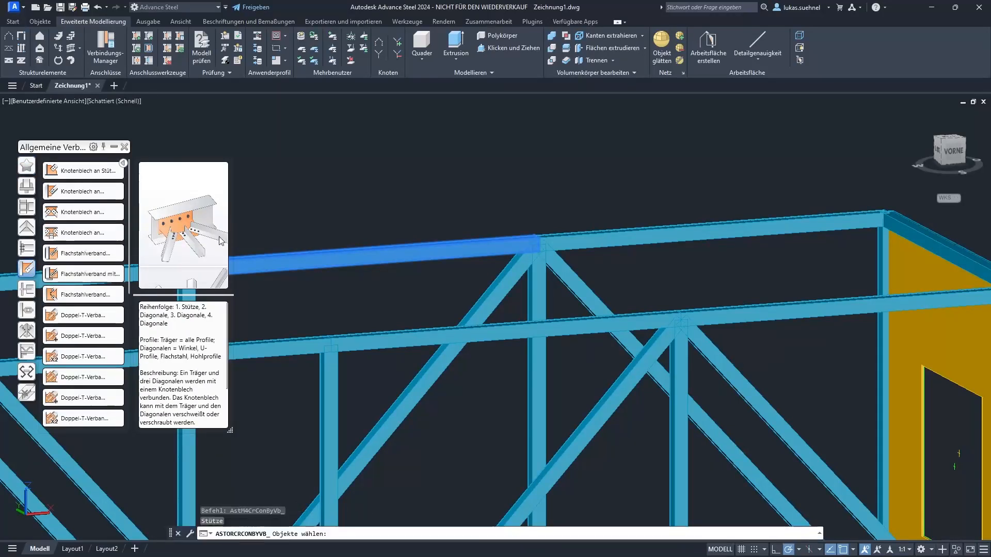
pyautogui.click(479, 252)
pyautogui.click(591, 249)
pyautogui.press('Return')
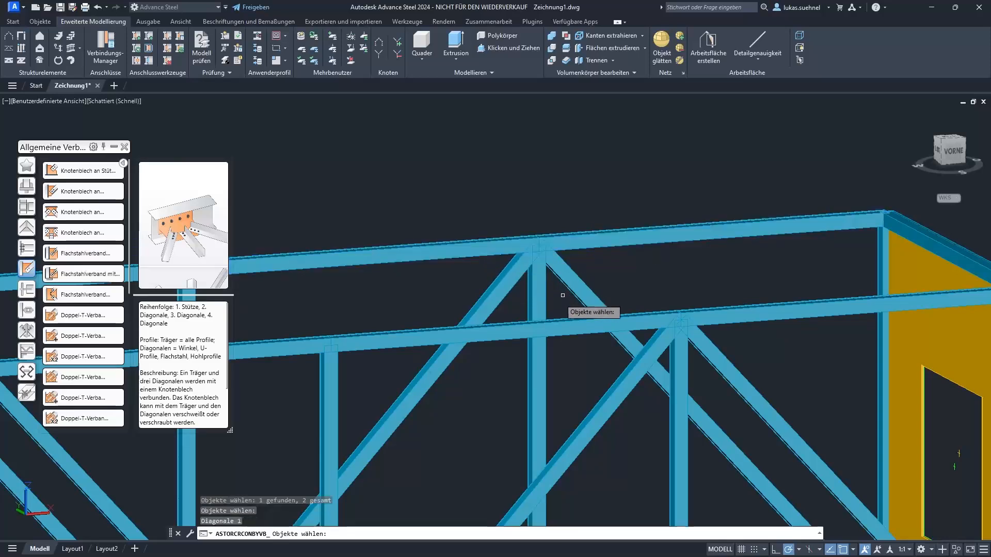
pyautogui.click(501, 292)
pyautogui.press('Return')
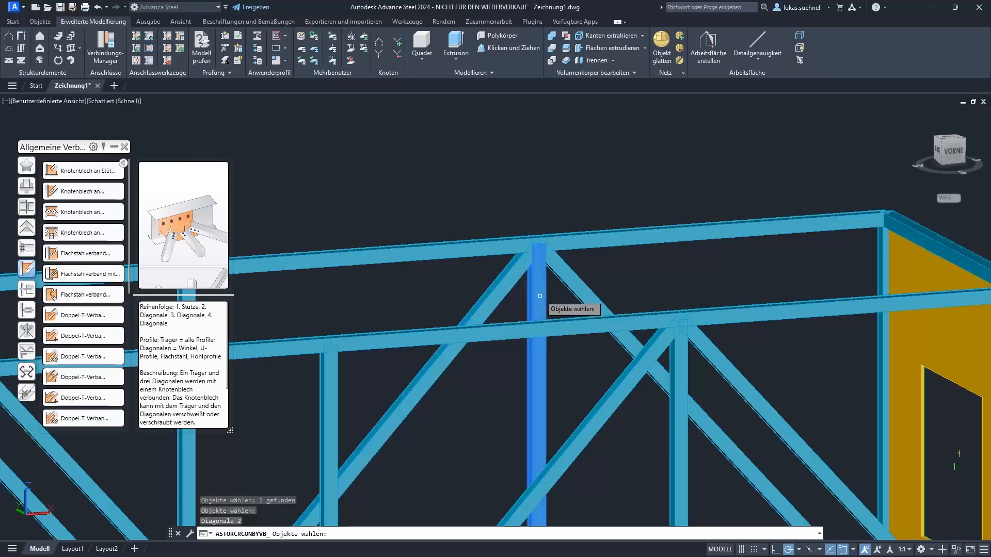
pyautogui.click(540, 296)
pyautogui.press('Return')
pyautogui.click(593, 304)
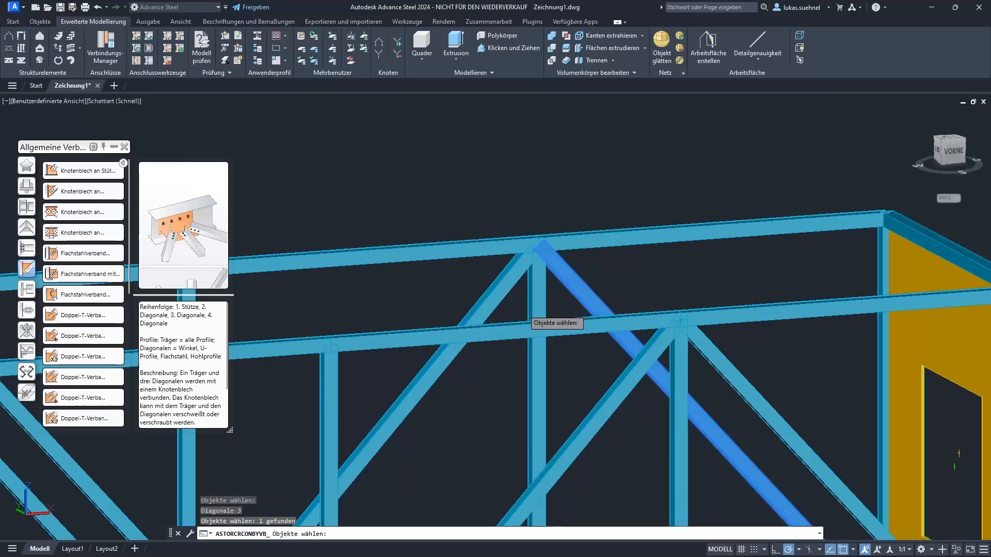
pyautogui.press('Return')
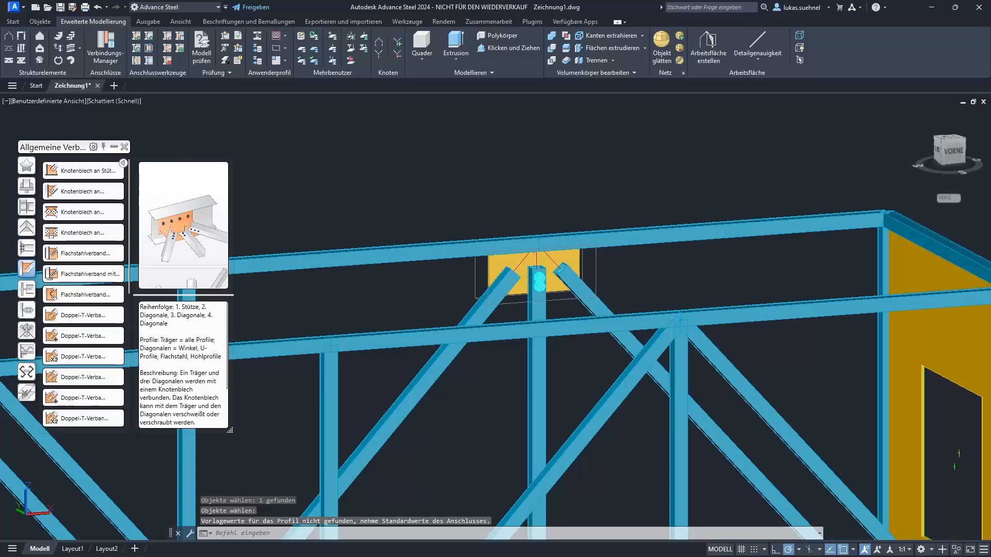
# Set the bolt diameter of the three-diagonal gusset plate connection to 12.00 mm.
pyautogui.keyDown('shift'); pyautogui.moveTo(489, 246); pyautogui.dragTo(816, 256, button='middle'); pyautogui.keyUp('shift')
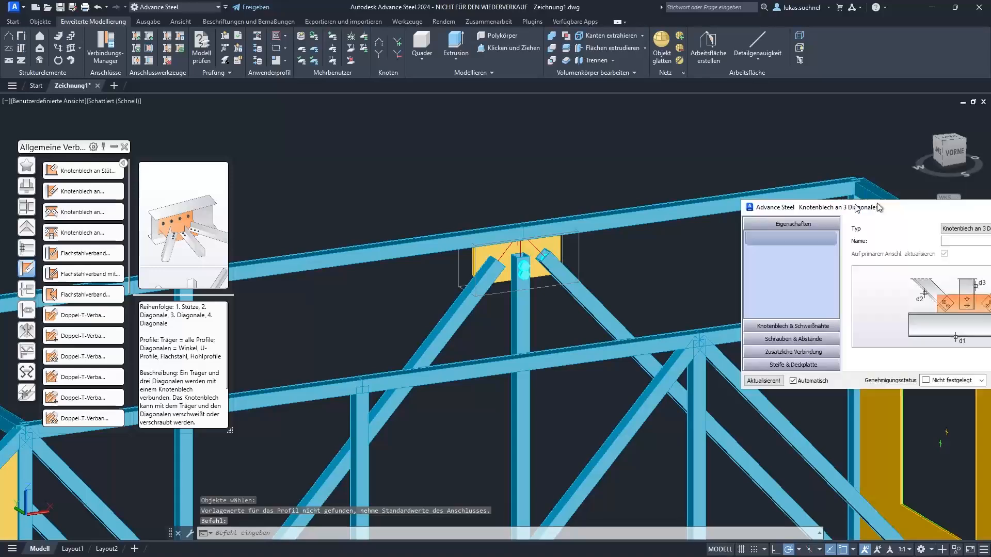
pyautogui.moveTo(880, 203); pyautogui.dragTo(152, 137)
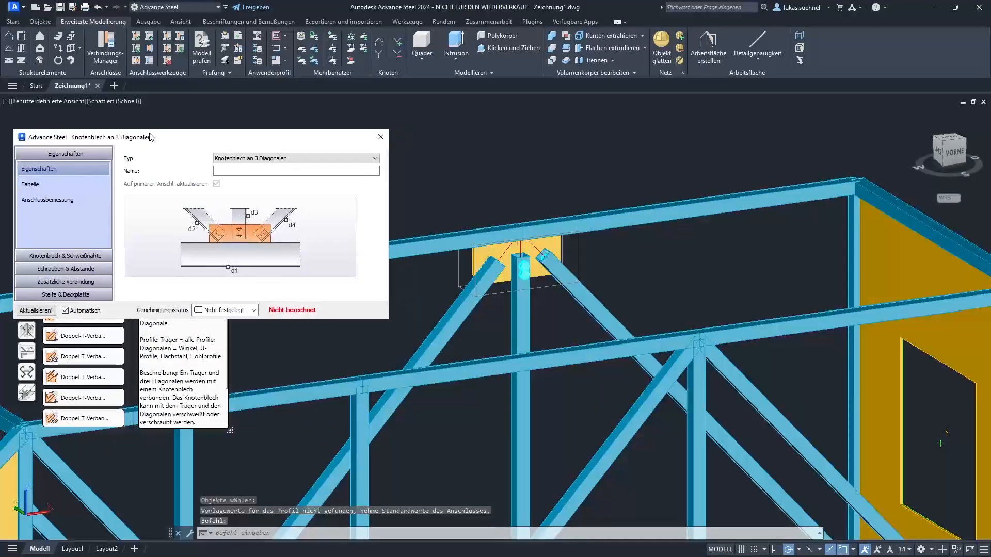
pyautogui.click(65, 256)
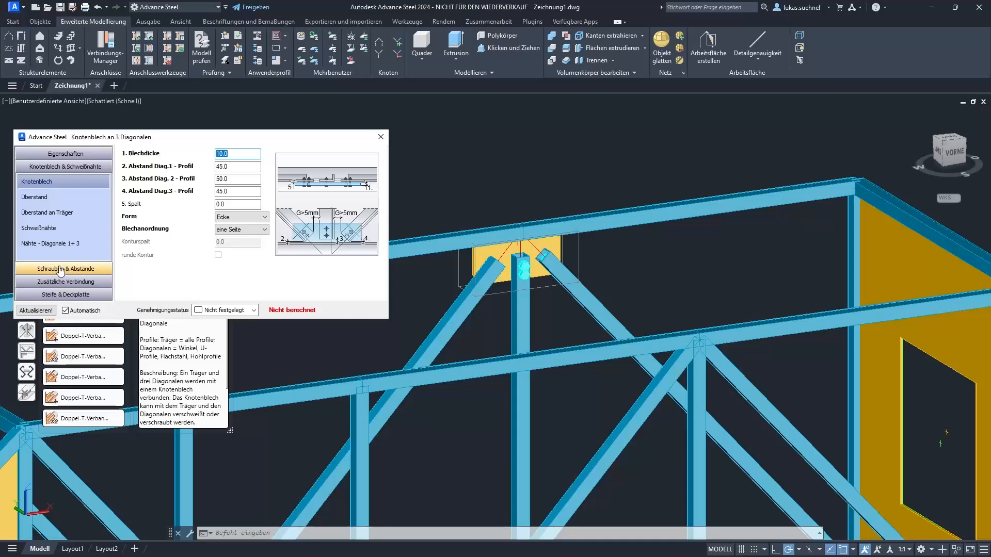
pyautogui.click(67, 166)
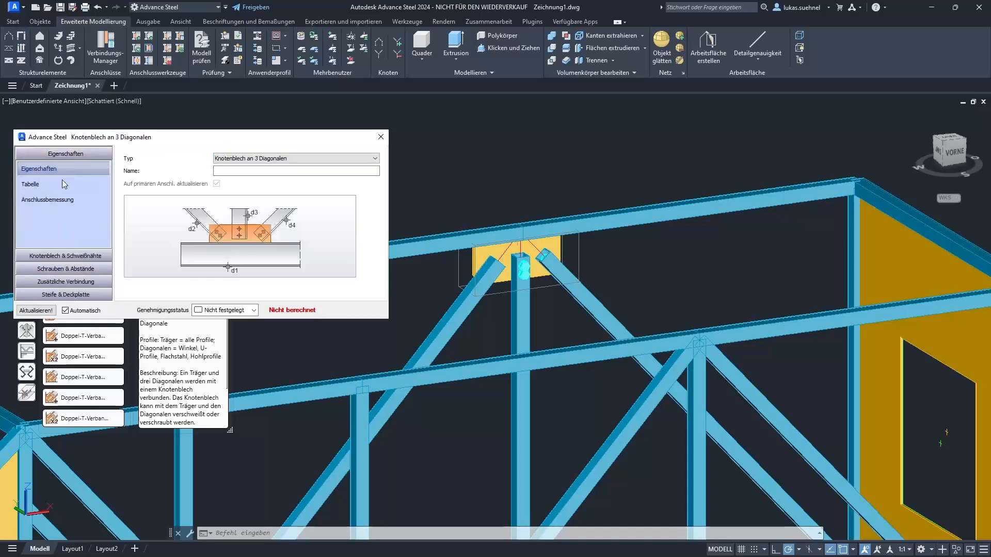
pyautogui.click(74, 268)
pyautogui.click(242, 154)
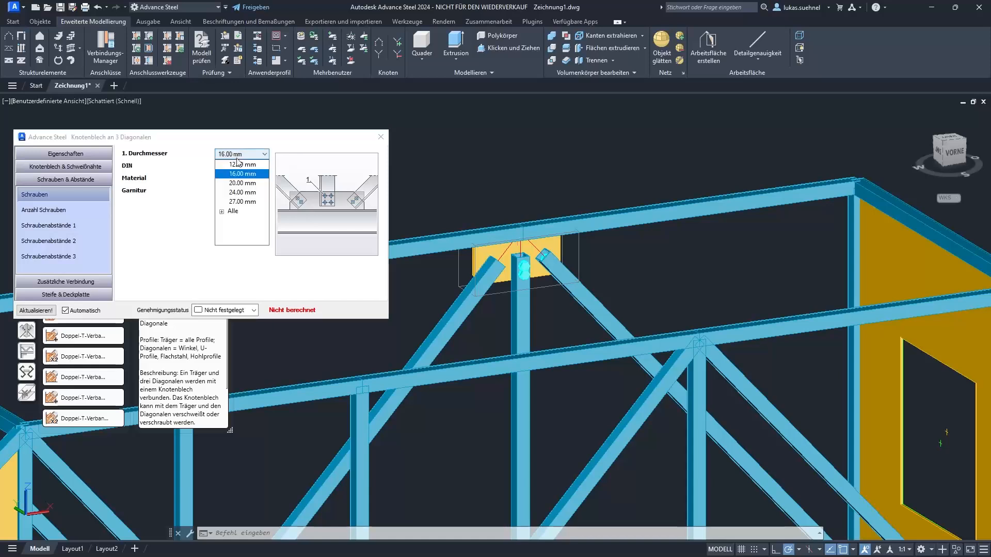
pyautogui.click(237, 168)
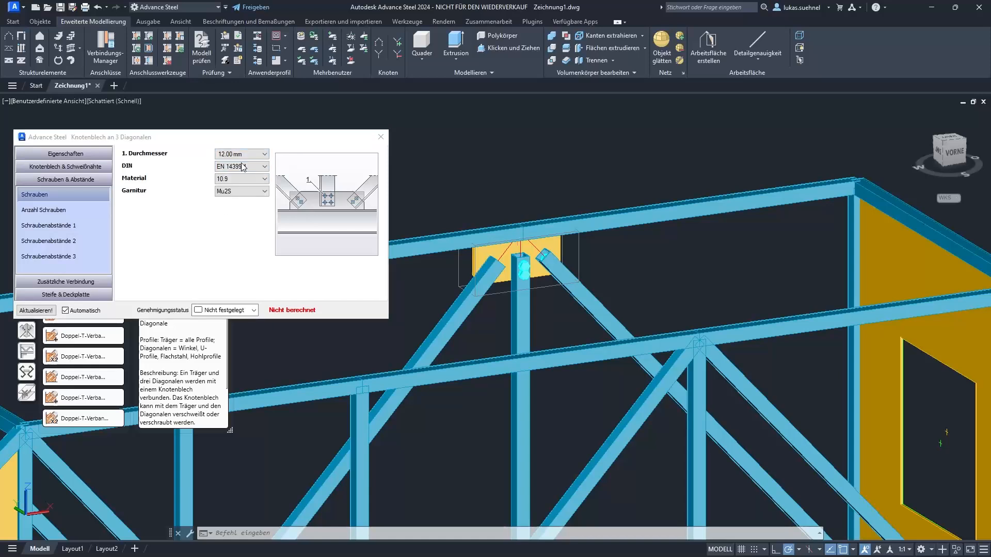
# Set the number of bolt rows to 1 for each of the three diagonals and close the connection's properties.
pyautogui.click(53, 211)
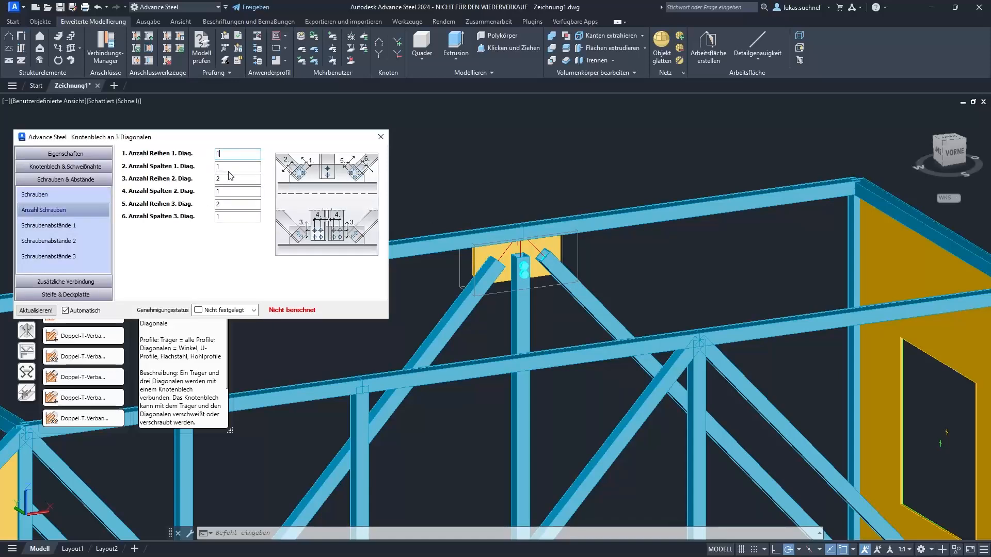
pyautogui.write('1')
pyautogui.click(229, 177)
pyautogui.click(225, 203)
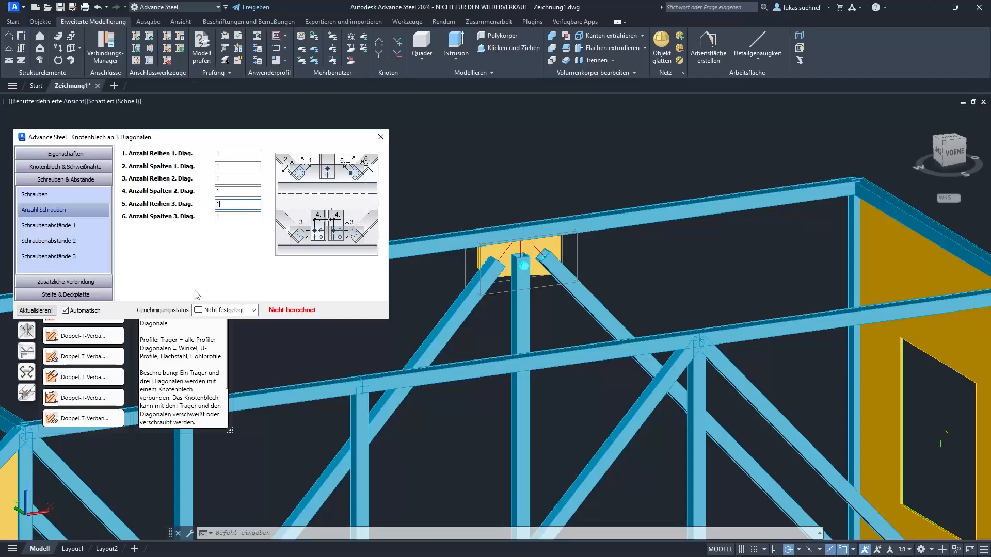
pyautogui.click(382, 139)
# Inspect the bolted gusset plate on the rear upper chord and the matching unconnected node on the front truss.
pyautogui.scroll(6, 513, 265)
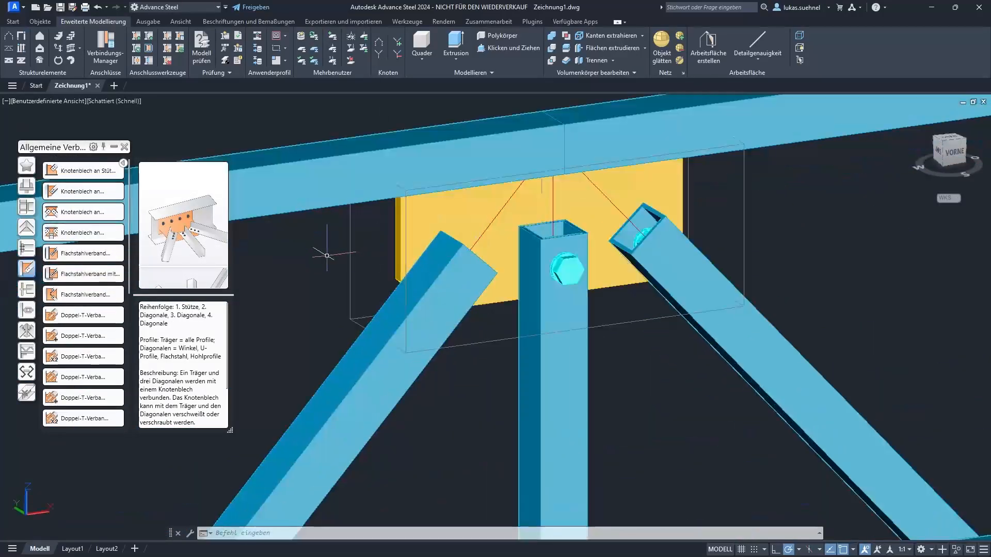
pyautogui.keyDown('shift'); pyautogui.moveTo(327, 255); pyautogui.dragTo(310, 241, button='middle'); pyautogui.keyUp('shift')
pyautogui.scroll(-6, 376, 278)
pyautogui.moveTo(384, 174)
pyautogui.keyDown('shift'); pyautogui.mouseDown(button='middle')
pyautogui.moveTo(398, 190)
pyautogui.moveTo(401, 175)
pyautogui.mouseUp(button='middle'); pyautogui.keyUp('shift')
pyautogui.scroll(2, 589, 346)
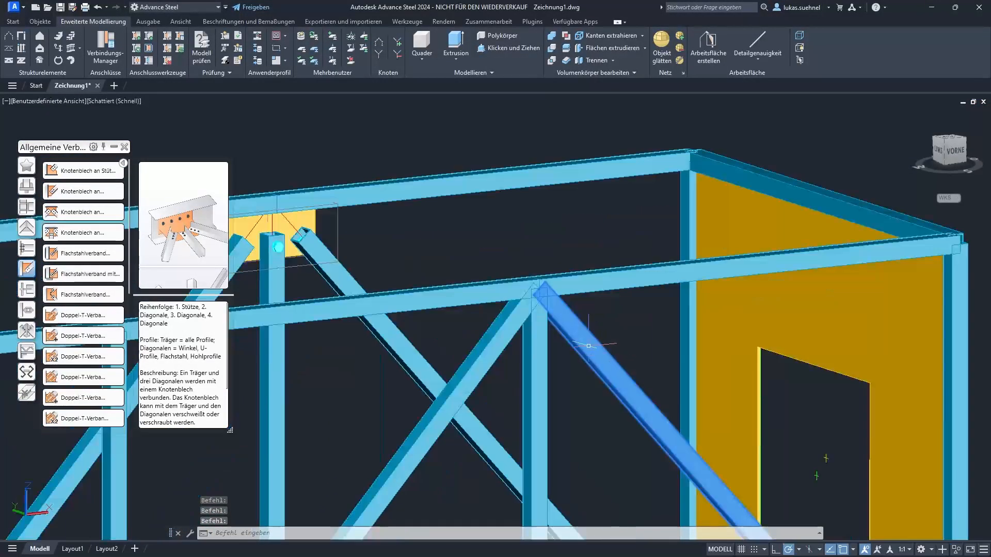
pyautogui.scroll(3, 536, 282)
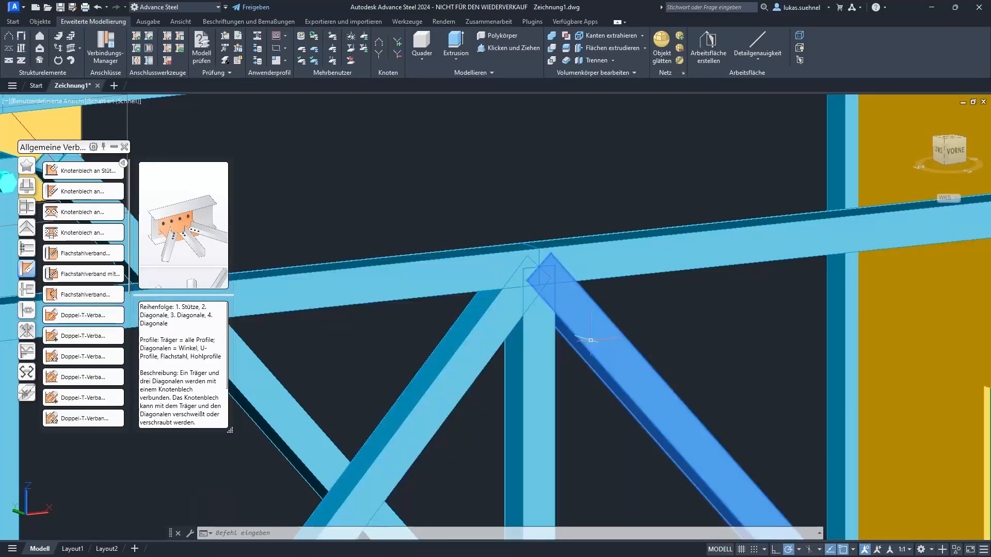
pyautogui.scroll(-3, 548, 289)
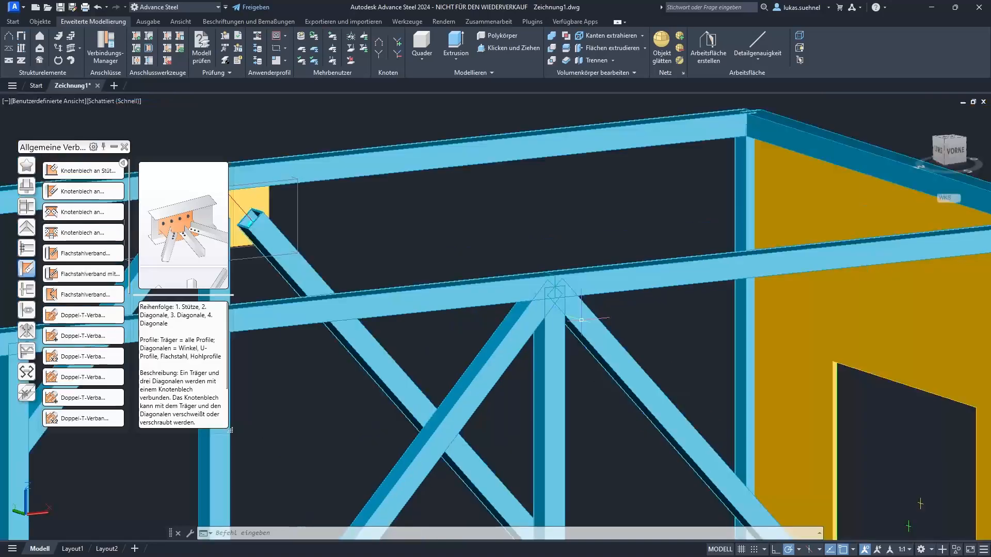
pyautogui.moveTo(398, 236); pyautogui.dragTo(557, 226, button='middle')
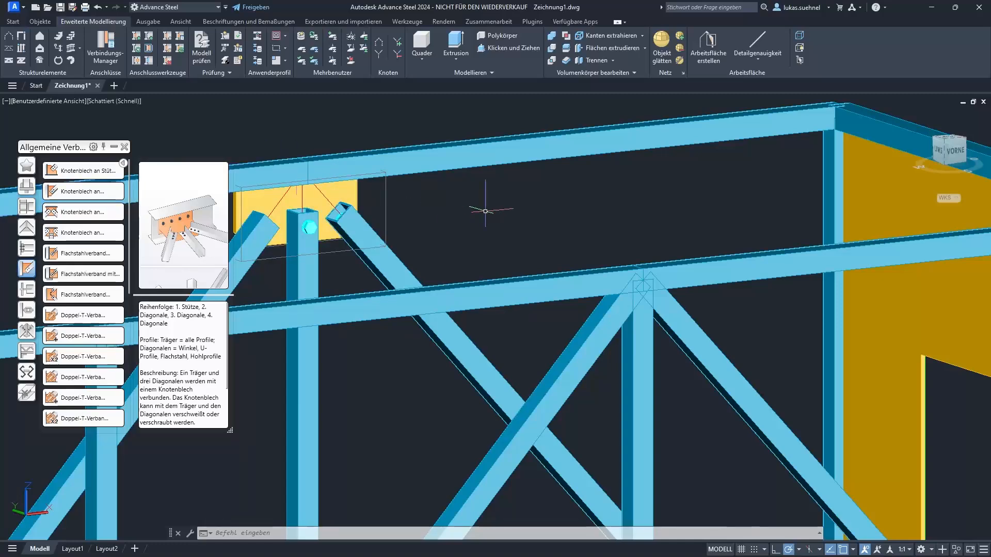
pyautogui.scroll(-4, 477, 218)
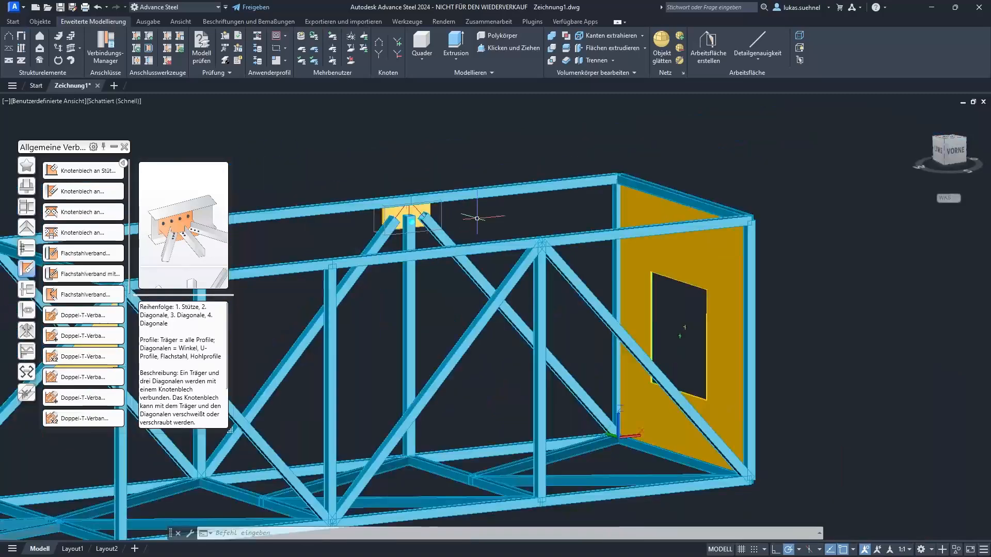
pyautogui.moveTo(327, 159); pyautogui.dragTo(471, 148, button='middle')
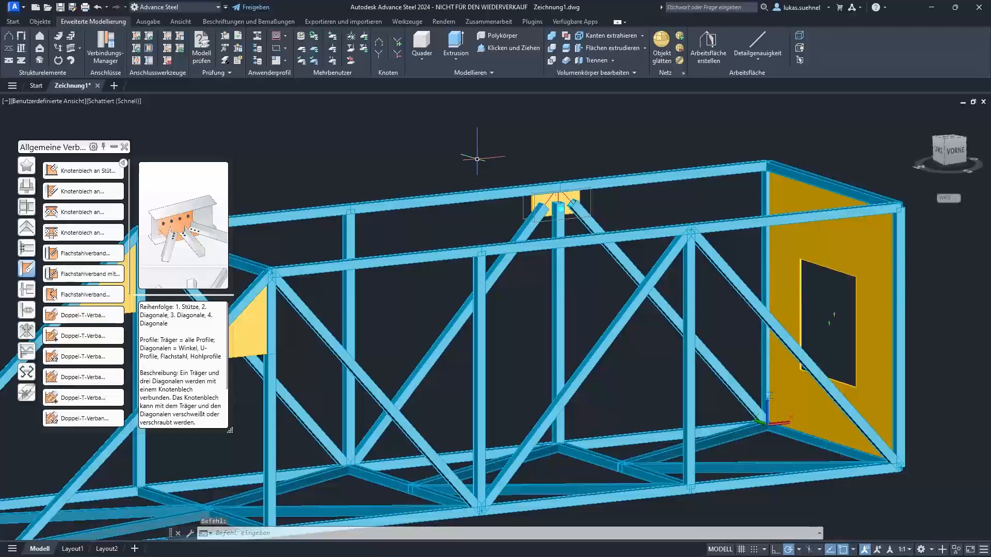
pyautogui.scroll(-2, 477, 159)
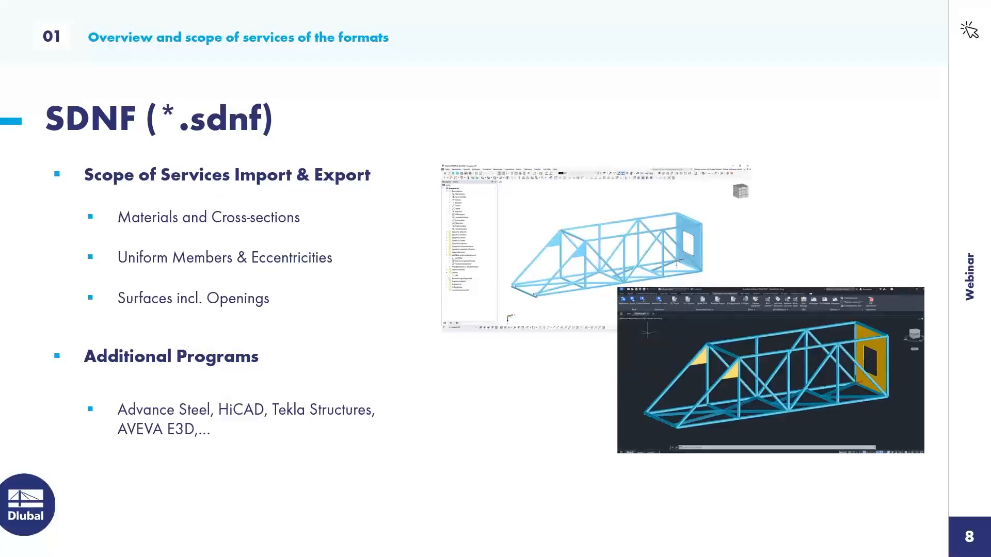
pyautogui.press('Right')
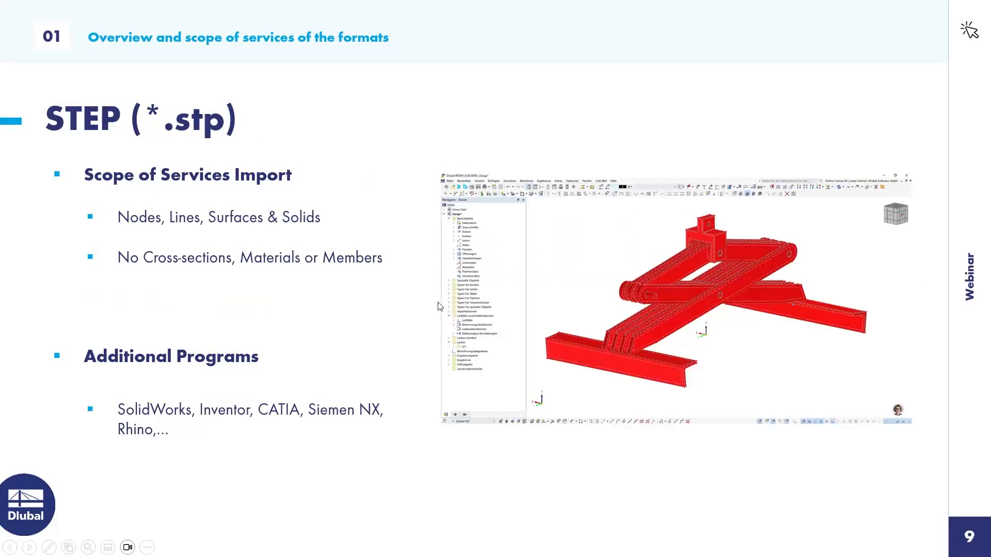
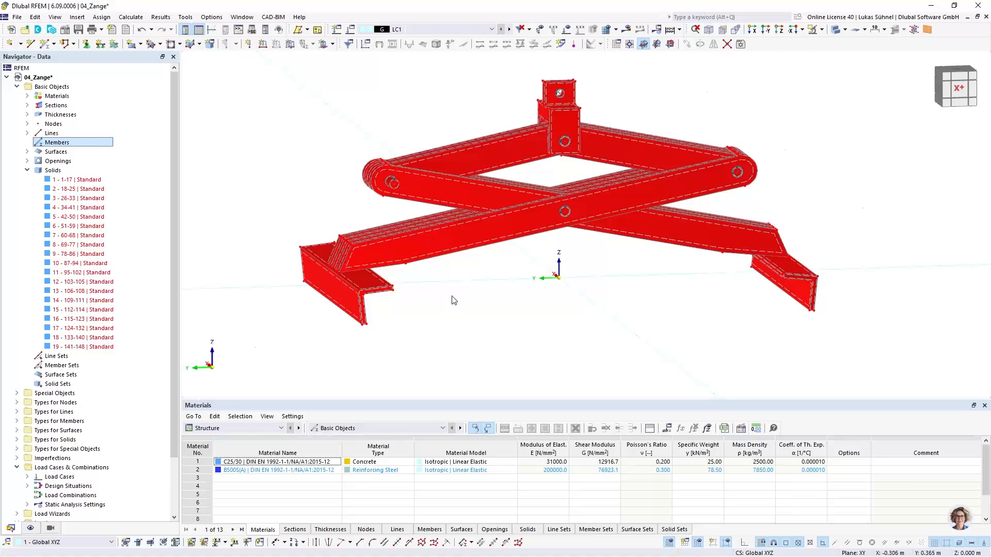
# In RFEM, assign steel S235 of EN 1993-1-1:2005-05 from the material library to solid 5 of the gripper model.
pyautogui.keyDown('ctrl'); pyautogui.moveTo(382, 319); pyautogui.dragTo(447, 332, button='middle'); pyautogui.keyUp('ctrl')
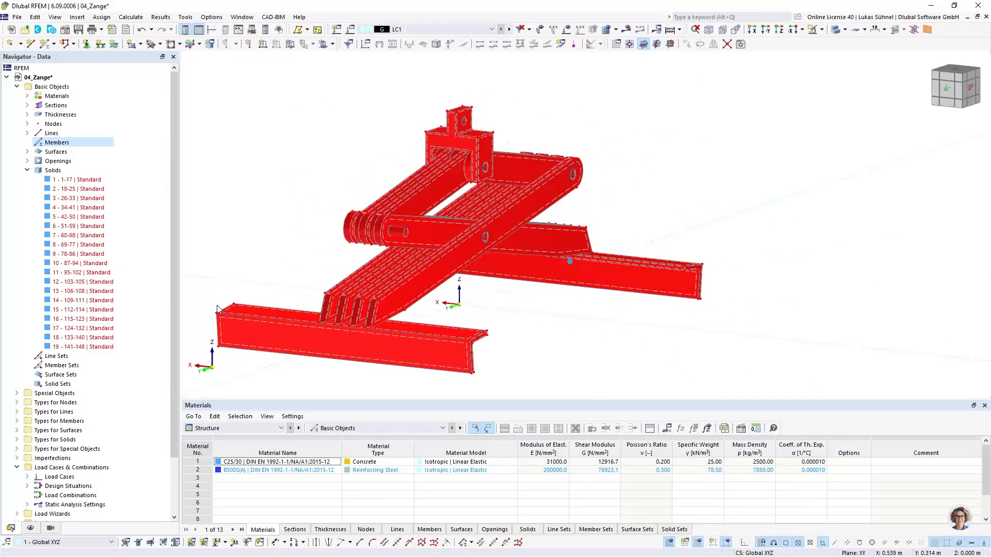
pyautogui.click(64, 217)
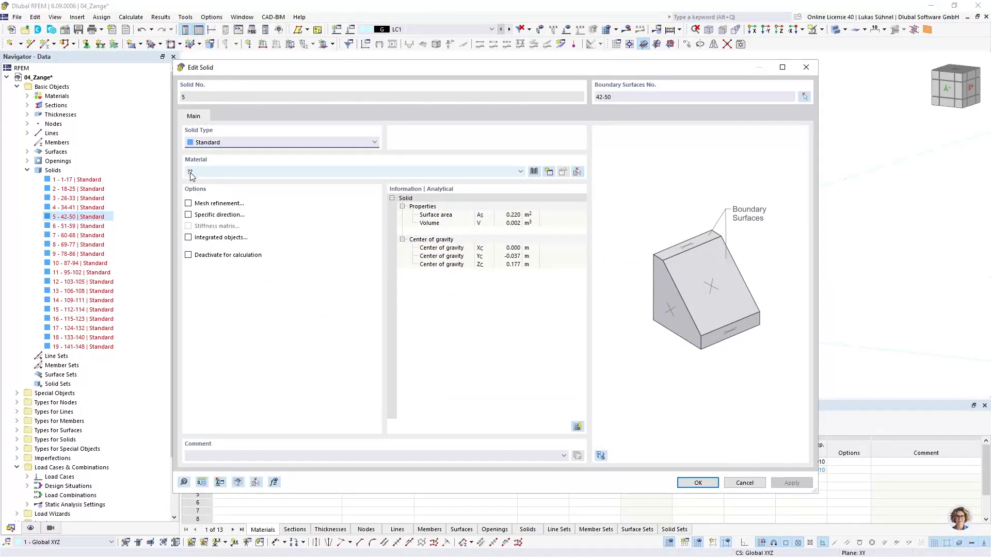
pyautogui.click(534, 172)
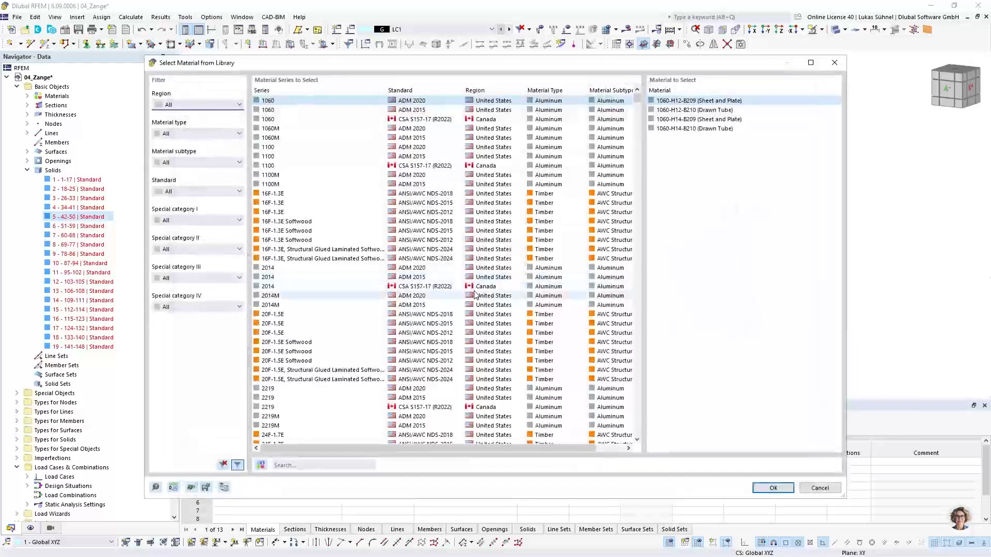
pyautogui.click(291, 465)
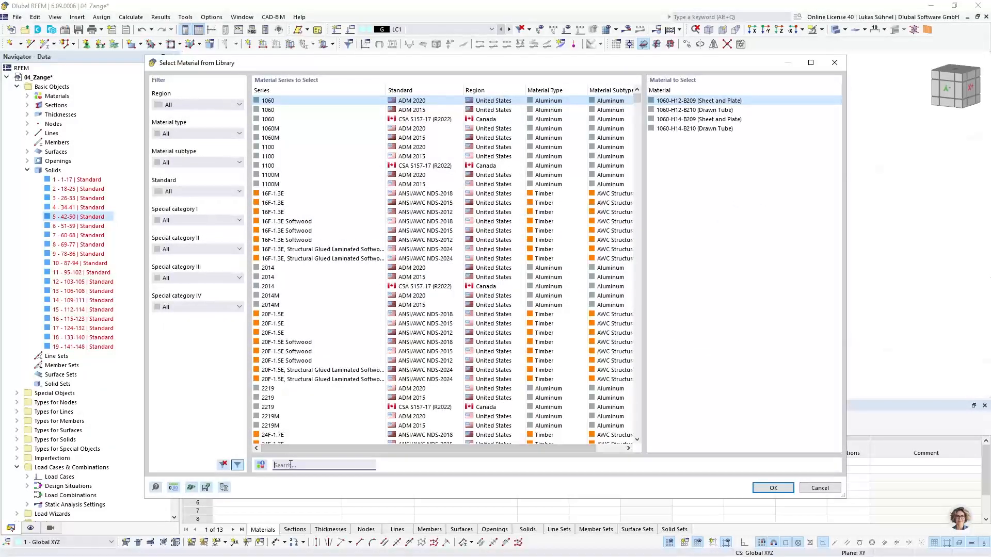
pyautogui.write('s235')
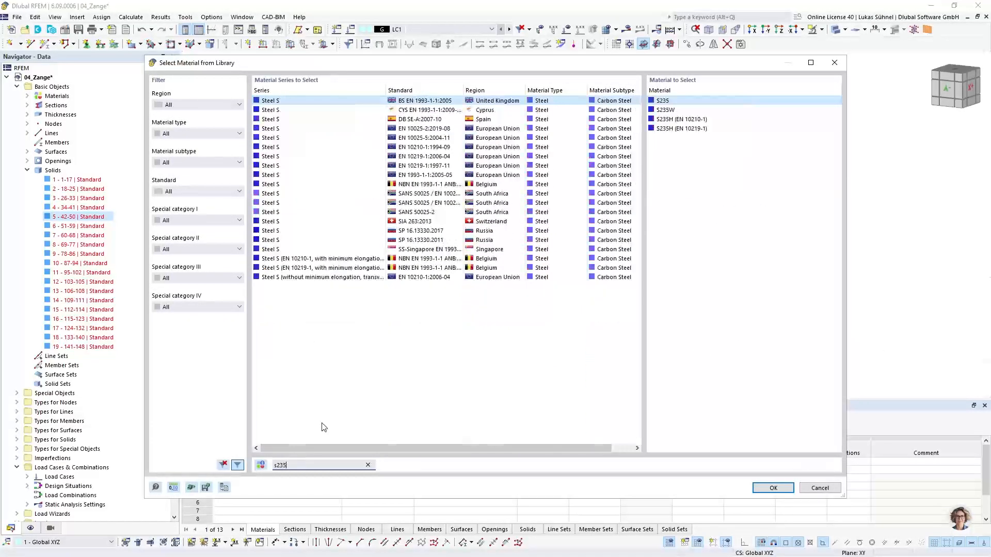
pyautogui.click(336, 175)
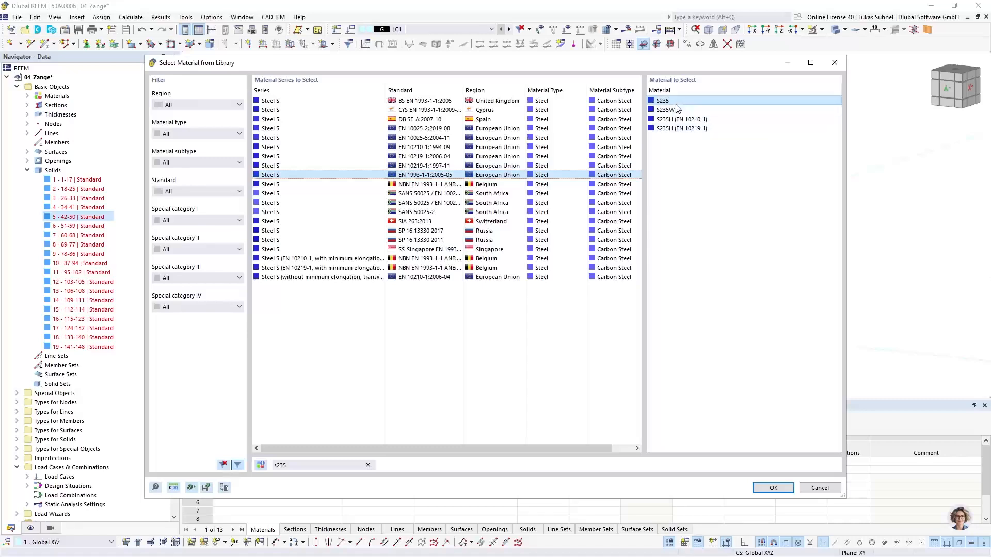
pyautogui.click(775, 488)
pyautogui.click(697, 482)
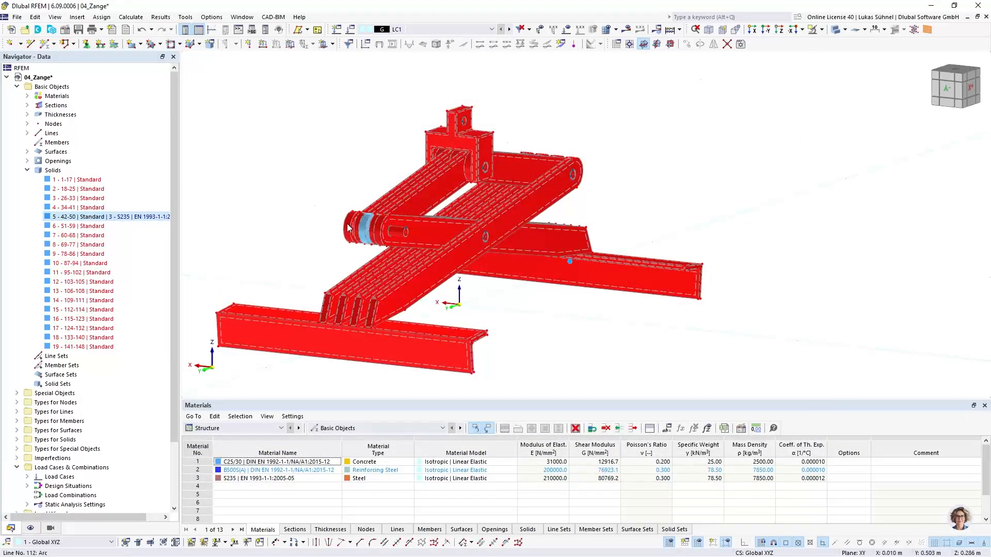
# Assign the existing material S235 | EN 1993-1-1:2005-05 to solid 13, the pin through the arm's rounded end.
pyautogui.scroll(5, 325, 223)
pyautogui.scroll(-6, 325, 223)
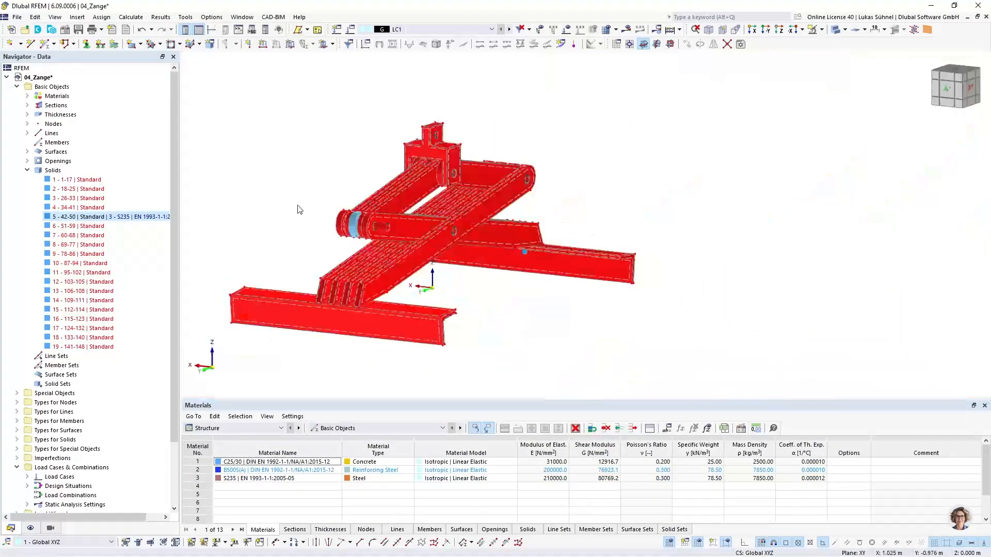
pyautogui.click(66, 282)
pyautogui.click(70, 292)
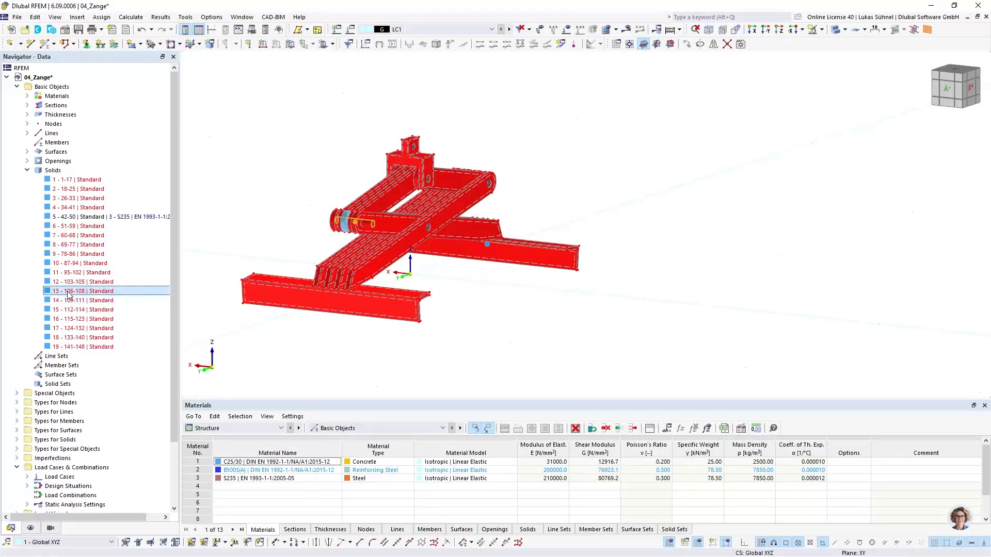
pyautogui.rightClick(69, 295)
pyautogui.click(77, 296)
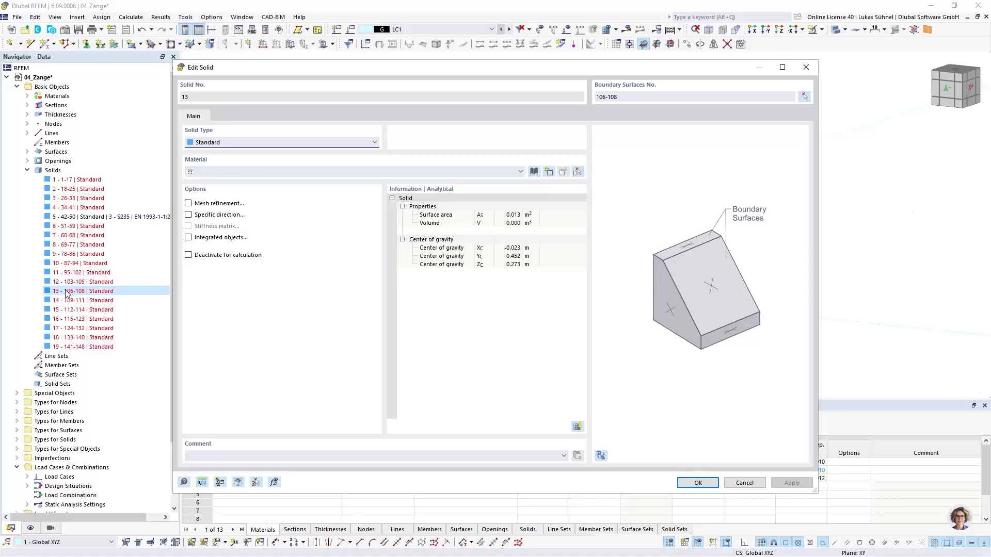
pyautogui.click(245, 172)
pyautogui.click(221, 200)
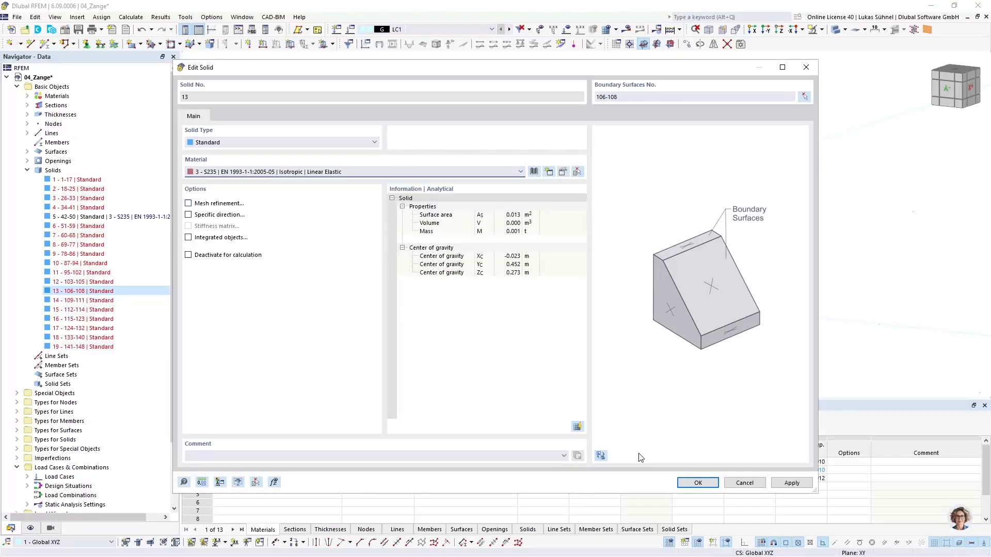
pyautogui.click(697, 483)
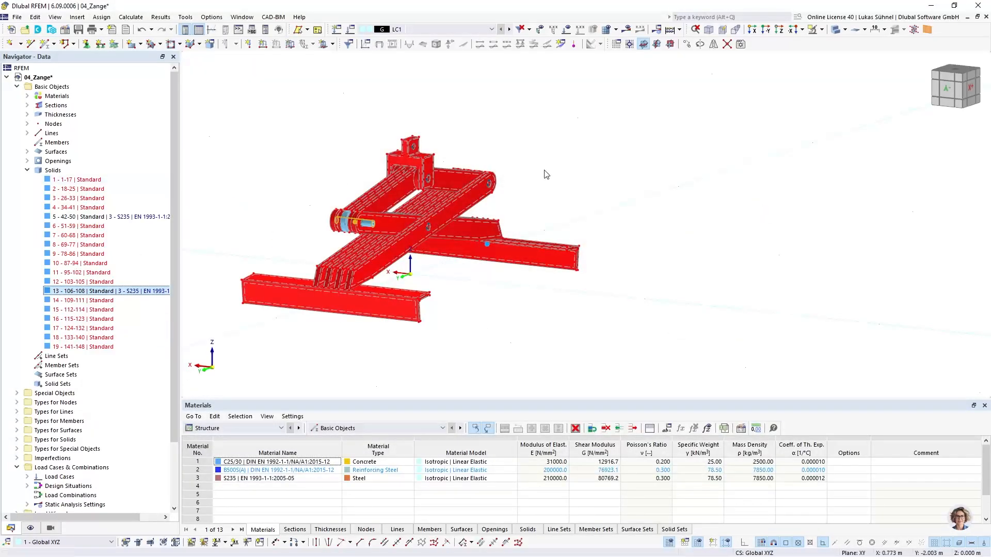
# Select solids 5 and 13 together and isolate them with their related objects in visibility mode.
pyautogui.keyDown('ctrl'); pyautogui.moveTo(546, 174); pyautogui.dragTo(512, 222, button='middle'); pyautogui.keyUp('ctrl')
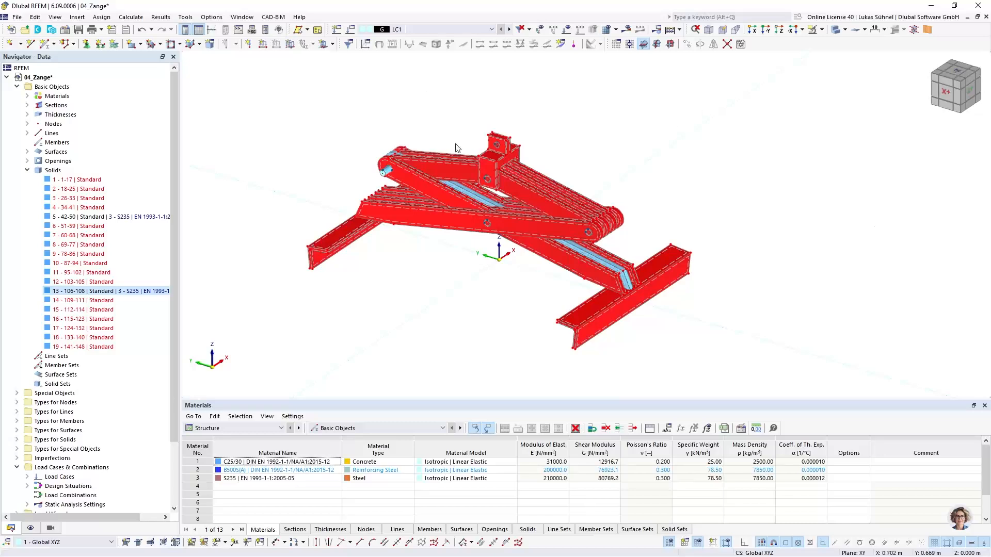
pyautogui.click(78, 218)
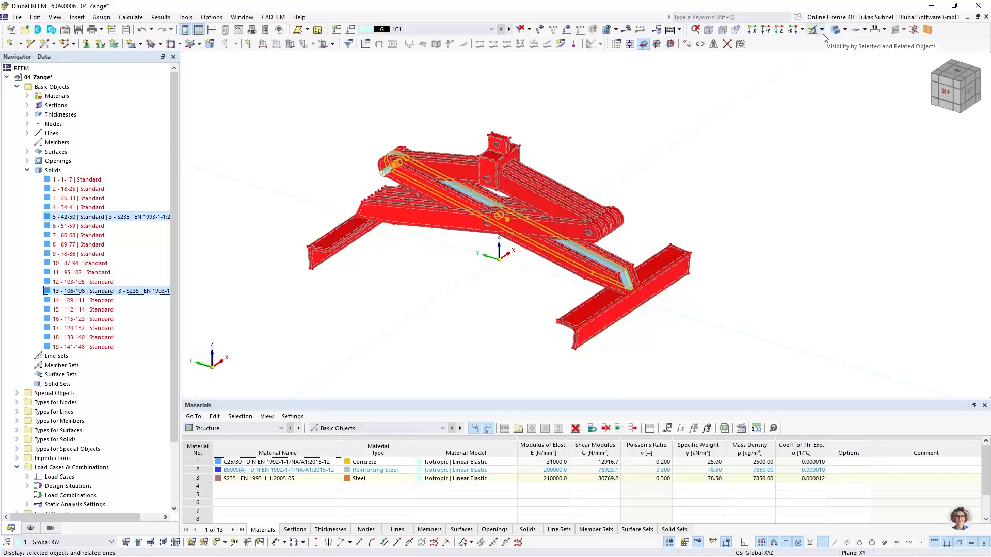
pyautogui.click(730, 171)
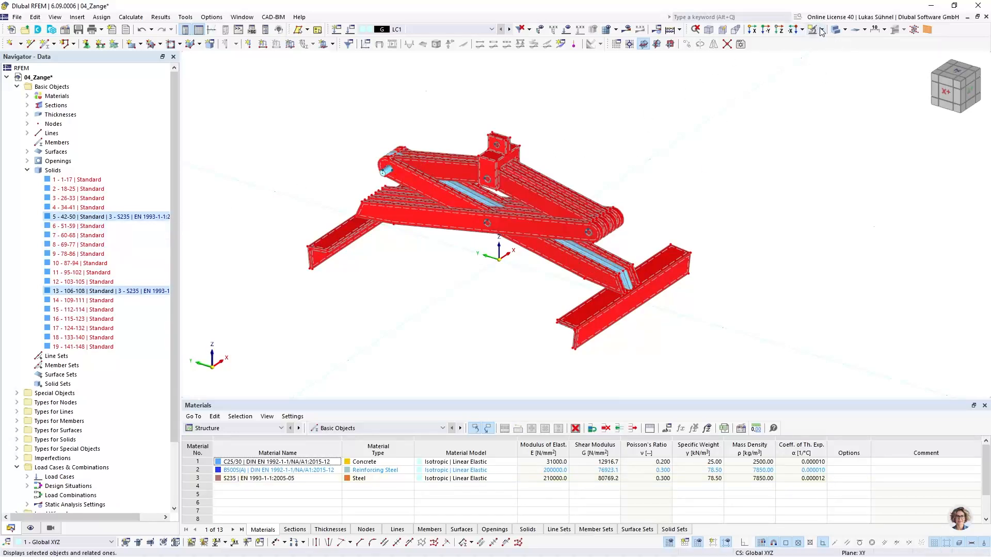
pyautogui.click(83, 292)
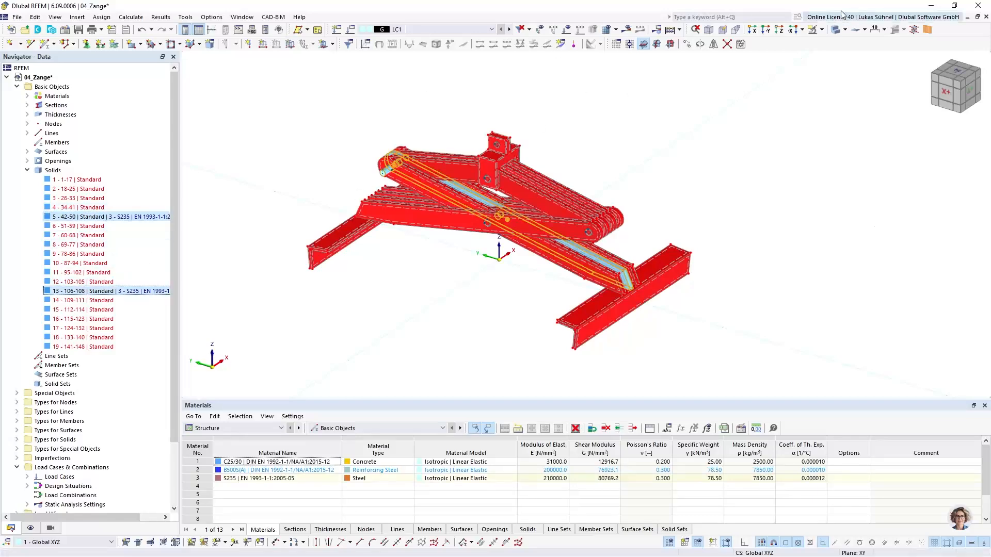
pyautogui.click(822, 30)
pyautogui.click(857, 43)
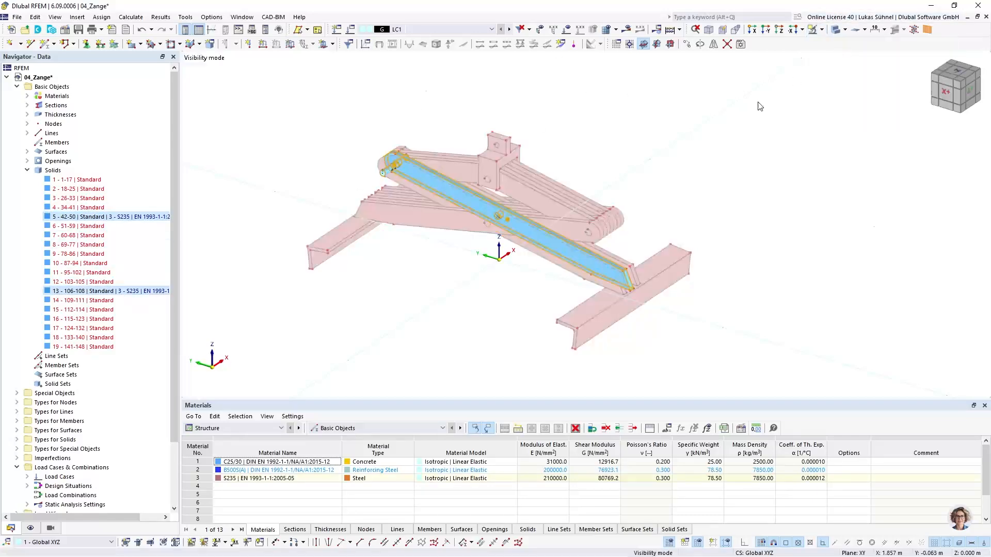
# Hide the faded background objects so that only the arm and its pin are displayed.
pyautogui.keyDown('ctrl'); pyautogui.moveTo(639, 154); pyautogui.dragTo(571, 288, button='middle'); pyautogui.keyUp('ctrl')
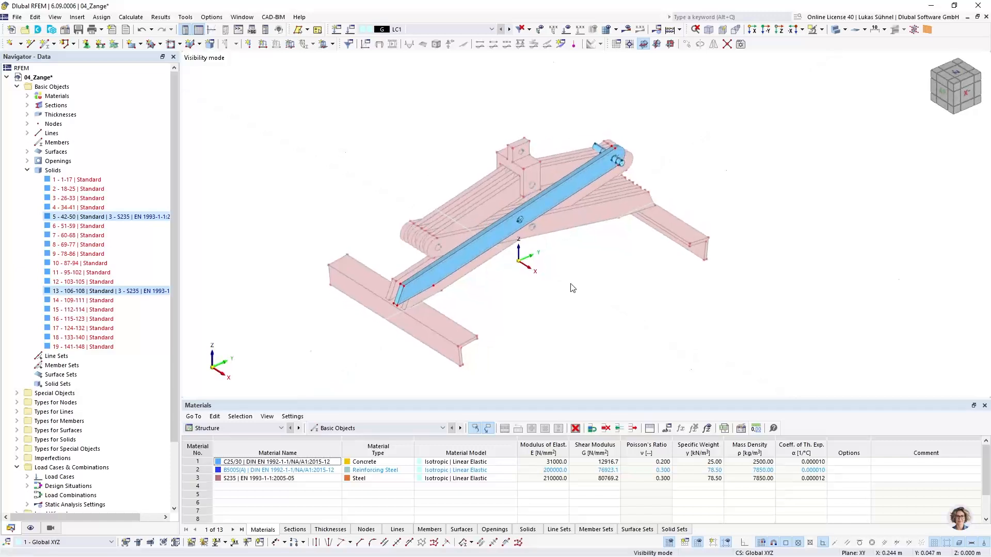
pyautogui.rightClick(571, 285)
pyautogui.click(614, 479)
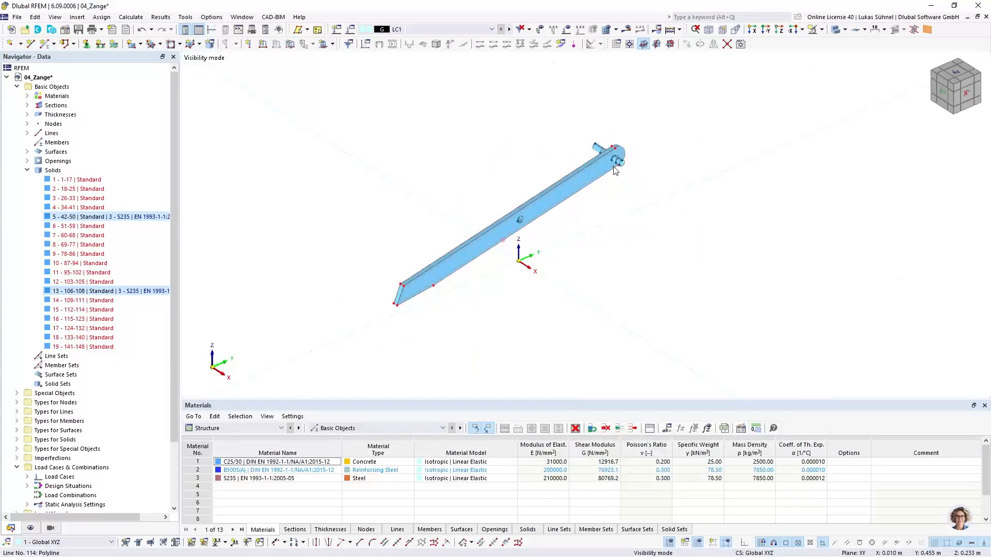
# Examine the isolated arm from several sides, including the pin in its rounded end, the middle hole and the angled end face.
pyautogui.scroll(3, 629, 176)
pyautogui.keyDown('ctrl'); pyautogui.moveTo(604, 259); pyautogui.dragTo(479, 233, button='middle'); pyautogui.keyUp('ctrl')
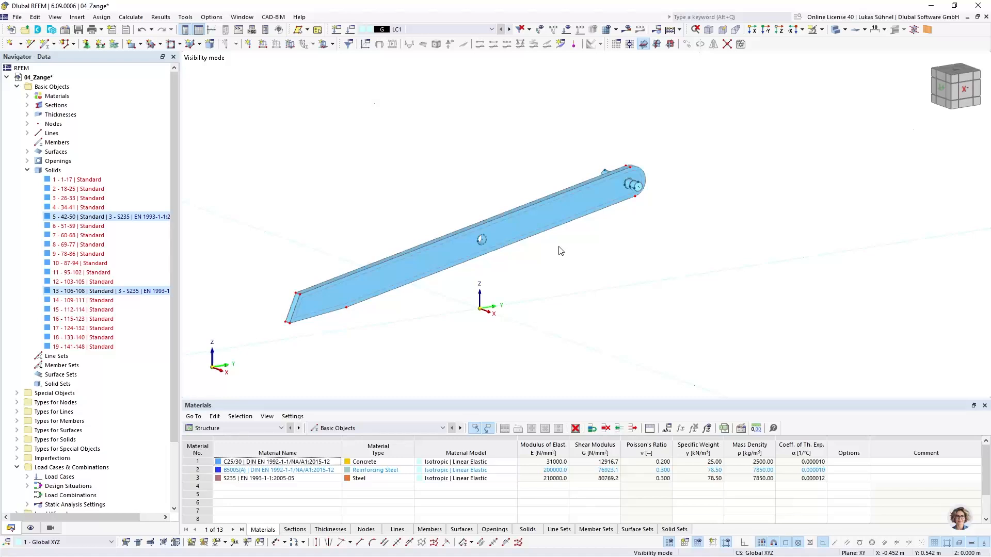
pyautogui.keyDown('ctrl'); pyautogui.moveTo(389, 302); pyautogui.dragTo(432, 325, button='middle'); pyautogui.keyUp('ctrl')
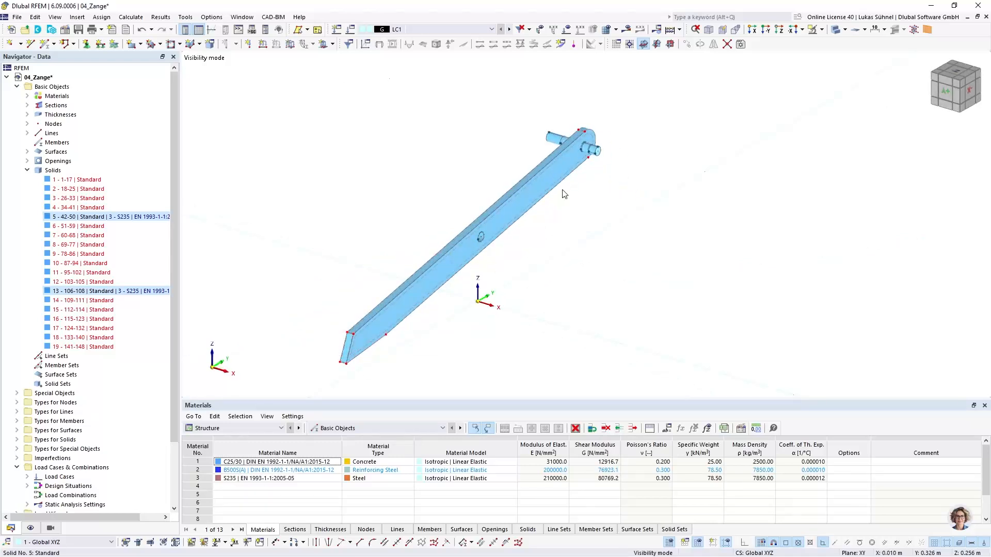
pyautogui.keyDown('ctrl'); pyautogui.moveTo(564, 283); pyautogui.dragTo(523, 280, button='middle'); pyautogui.keyUp('ctrl')
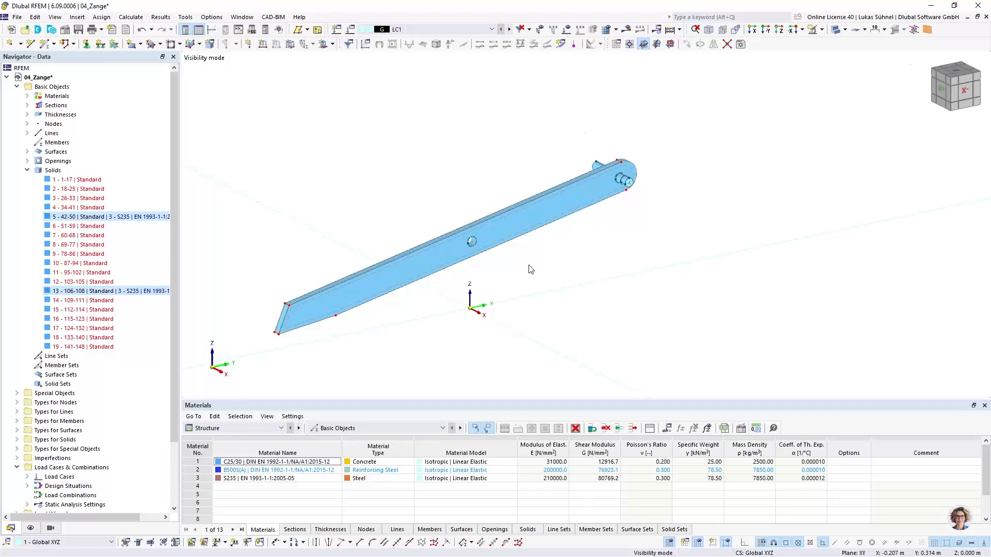
pyautogui.scroll(5, 547, 227)
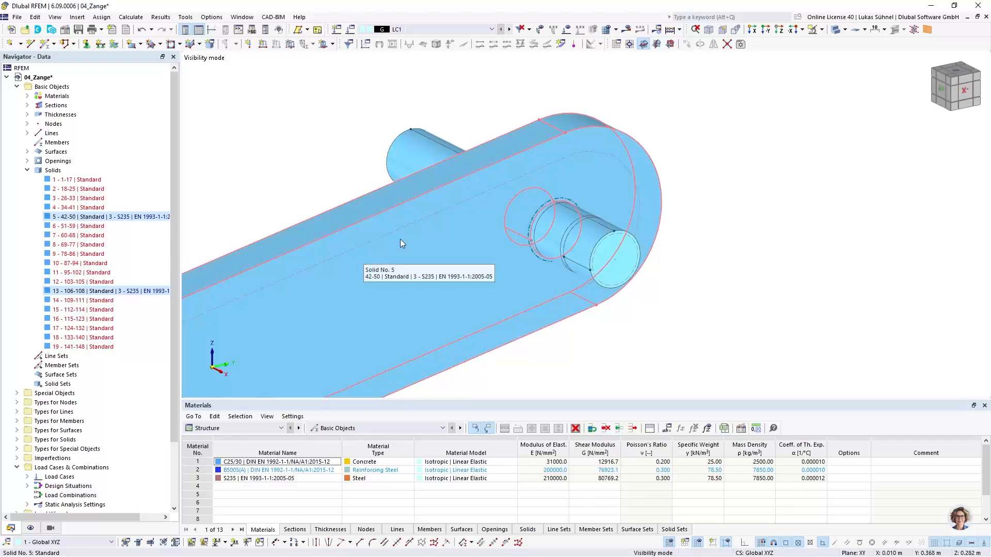
pyautogui.moveTo(563, 332); pyautogui.dragTo(457, 241, button='middle')
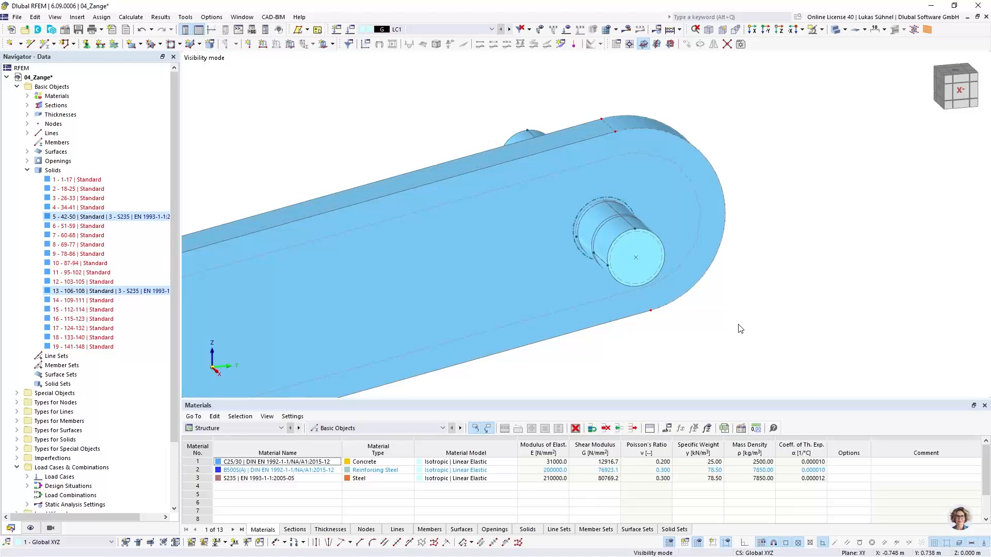
pyautogui.scroll(-1, 750, 272)
pyautogui.keyDown('ctrl'); pyautogui.moveTo(734, 296); pyautogui.dragTo(760, 290, button='middle'); pyautogui.keyUp('ctrl')
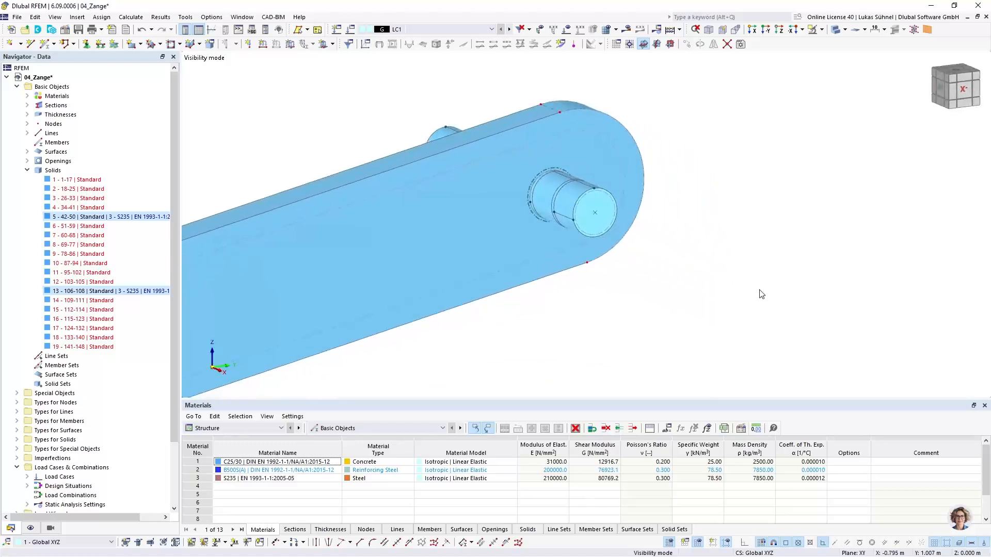
pyautogui.scroll(-3, 759, 290)
pyautogui.moveTo(589, 331); pyautogui.dragTo(609, 178, button='middle')
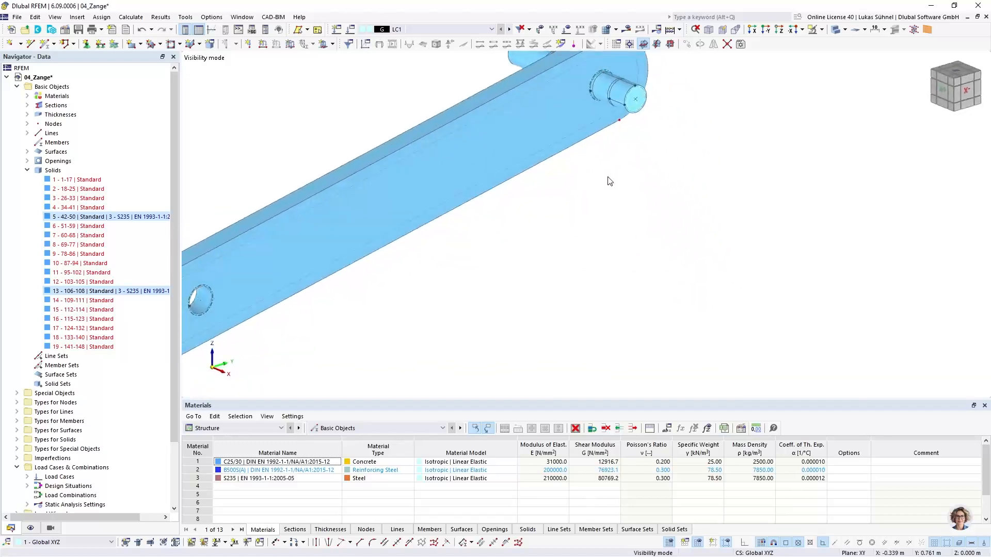
pyautogui.scroll(-2, 592, 268)
pyautogui.moveTo(409, 313); pyautogui.dragTo(525, 279, button='middle')
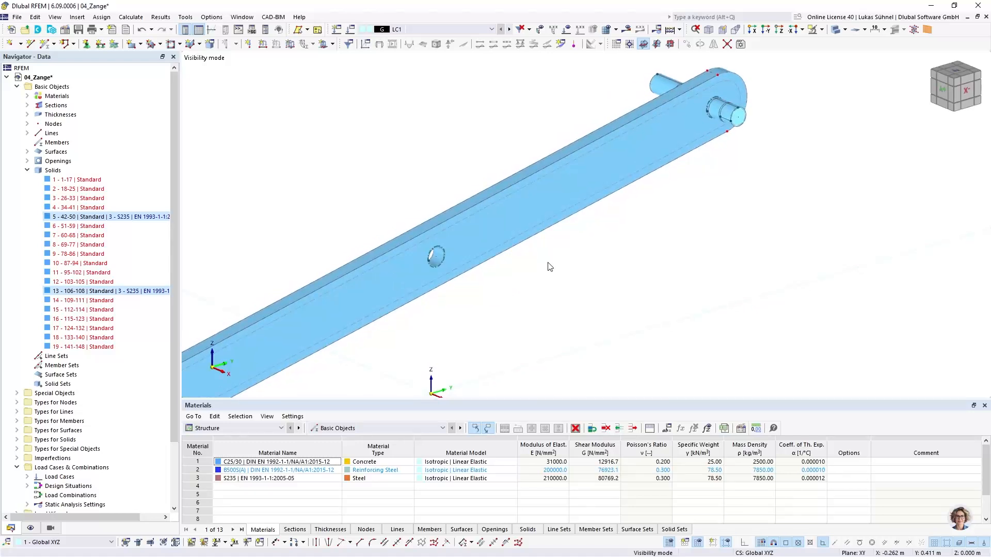
pyautogui.keyDown('ctrl'); pyautogui.moveTo(540, 294); pyautogui.dragTo(481, 301, button='middle'); pyautogui.keyUp('ctrl')
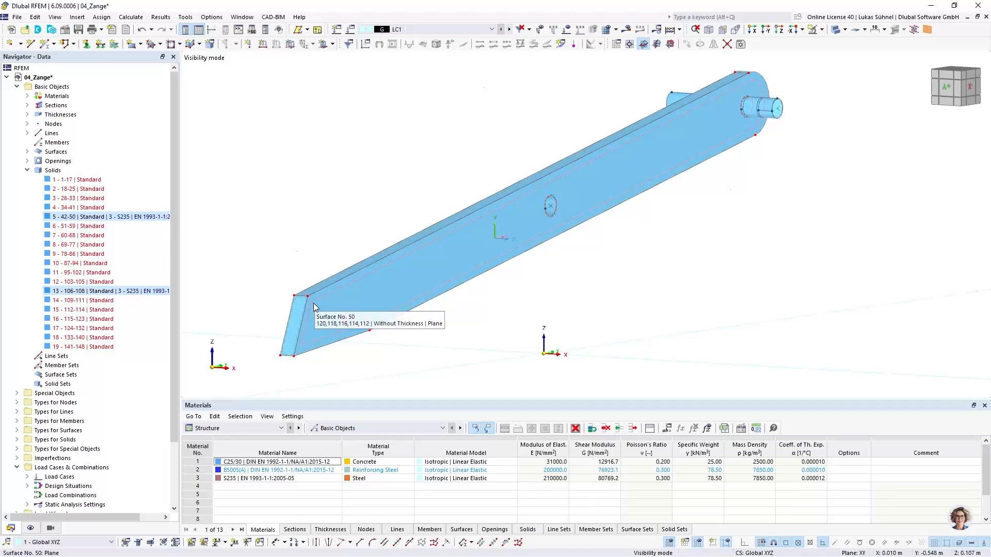
pyautogui.keyDown('ctrl'); pyautogui.moveTo(586, 272); pyautogui.dragTo(548, 273, button='middle'); pyautogui.keyUp('ctrl')
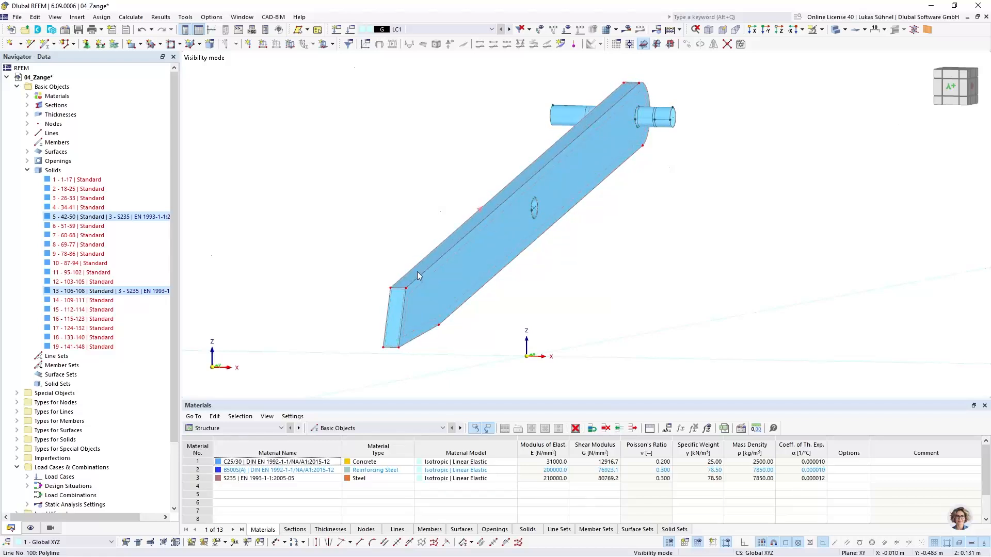
# Select the arm's large side face on the middle-hole side, together with all of its related objects.
pyautogui.scroll(3, 413, 289)
pyautogui.click(419, 289)
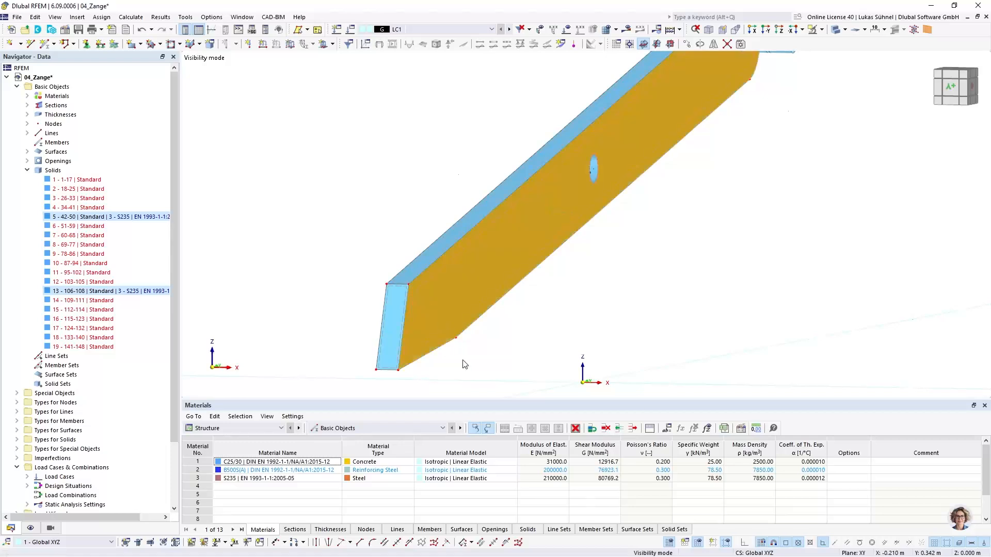
pyautogui.click(35, 17)
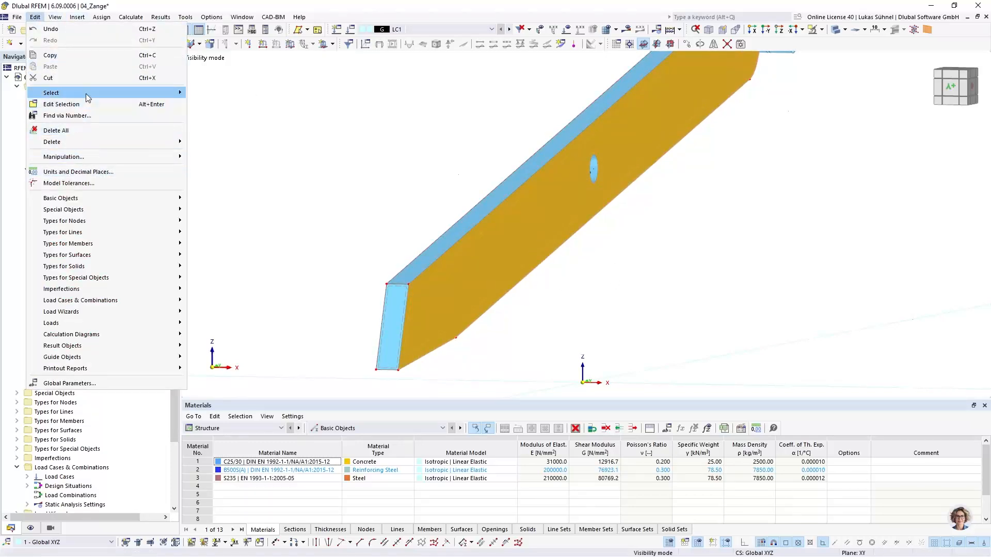
pyautogui.moveTo(88, 94)
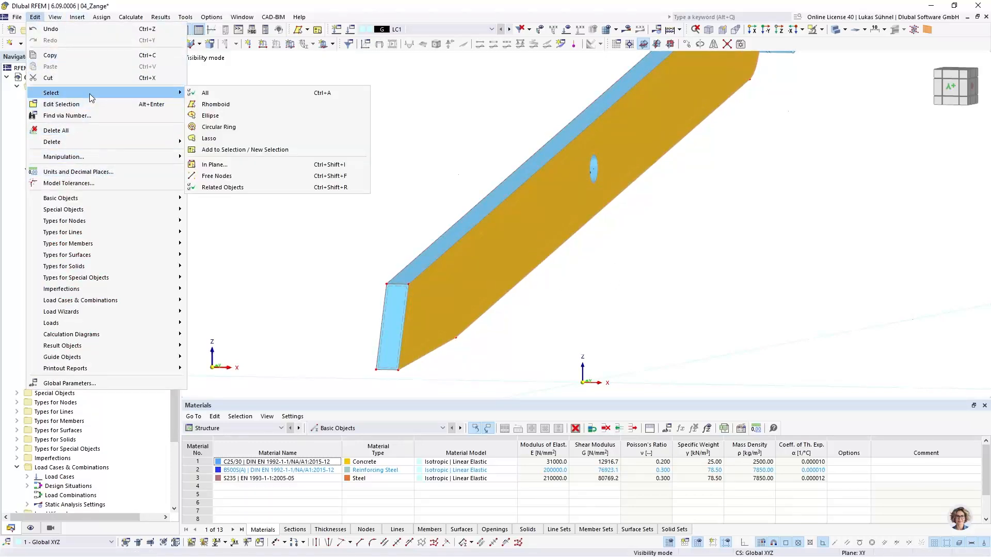
pyautogui.click(217, 187)
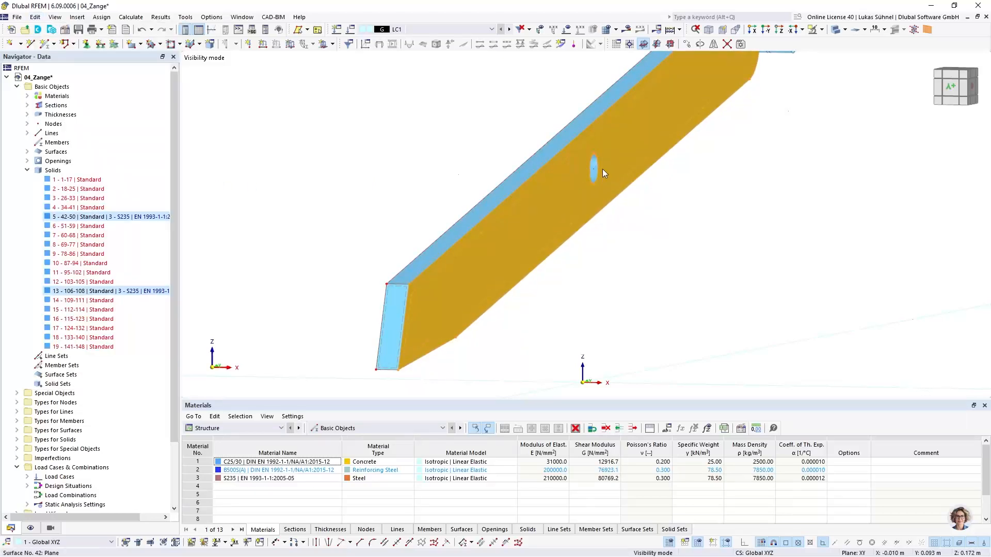
# Copy the selected side face to the middle of the arm's thickness, offset by -0.010 m in X.
pyautogui.scroll(-3, 596, 174)
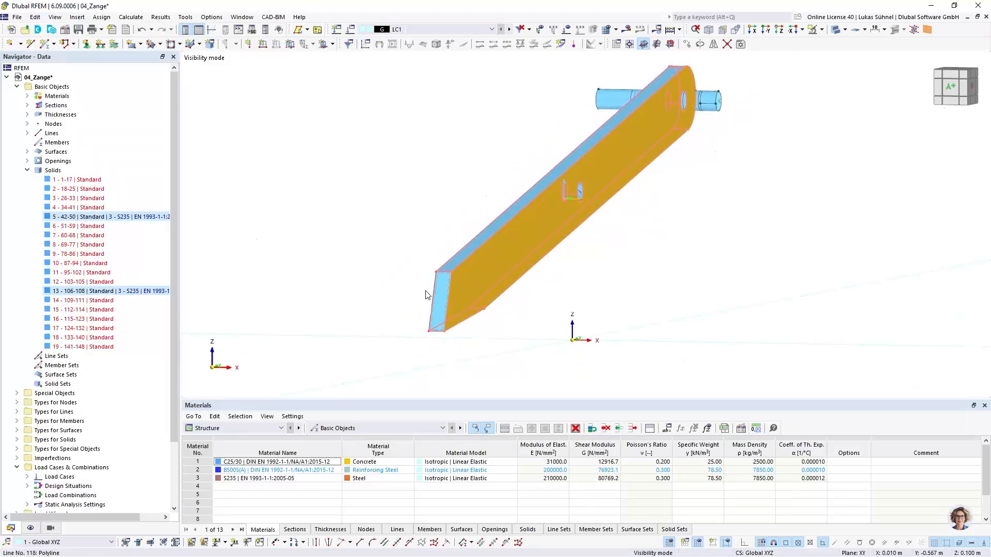
pyautogui.scroll(3, 426, 295)
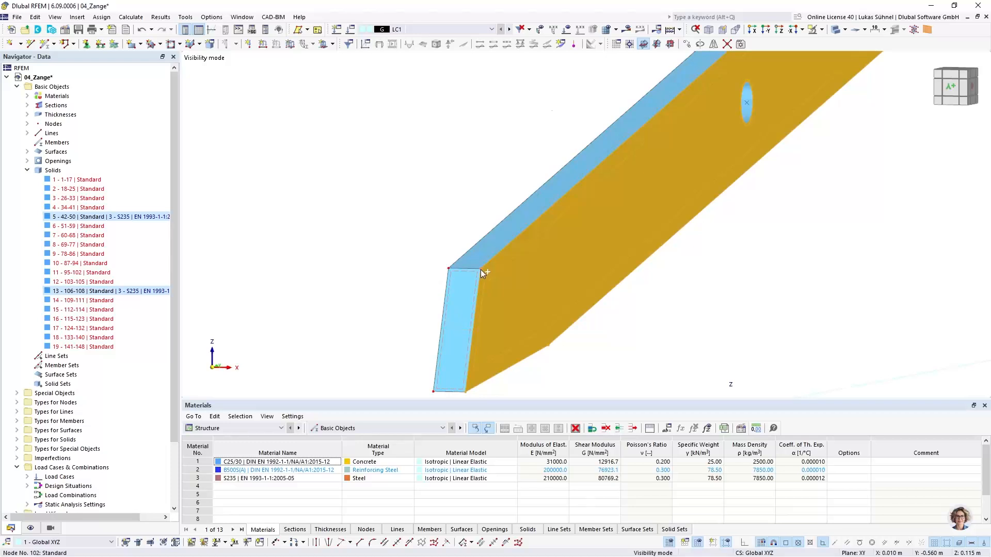
pyautogui.moveTo(481, 269)
pyautogui.mouseDown()
pyautogui.moveTo(364, 234)
pyautogui.moveTo(434, 274)
pyautogui.moveTo(340, 272)
pyautogui.moveTo(464, 269)
pyautogui.mouseUp()
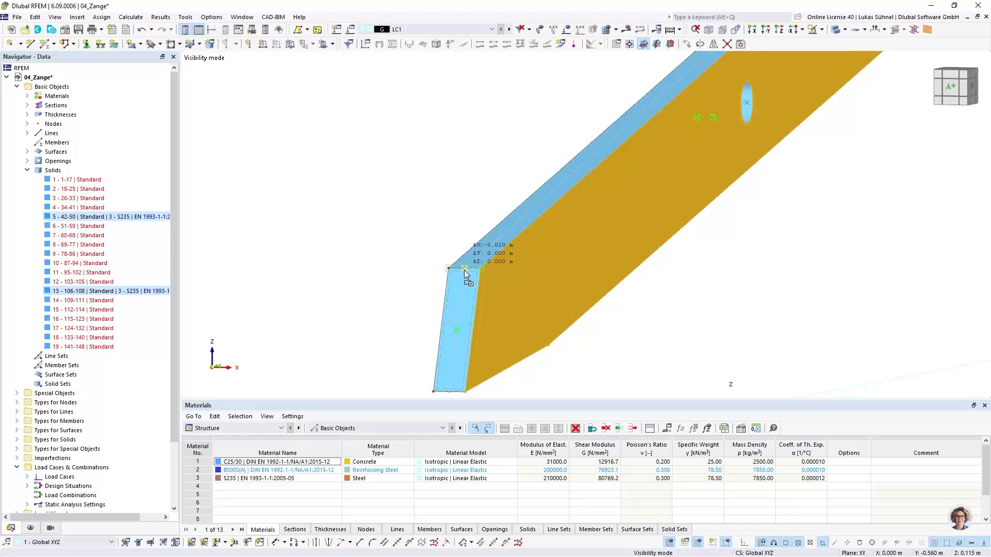
pyautogui.moveTo(463, 270); pyautogui.dragTo(464, 270)
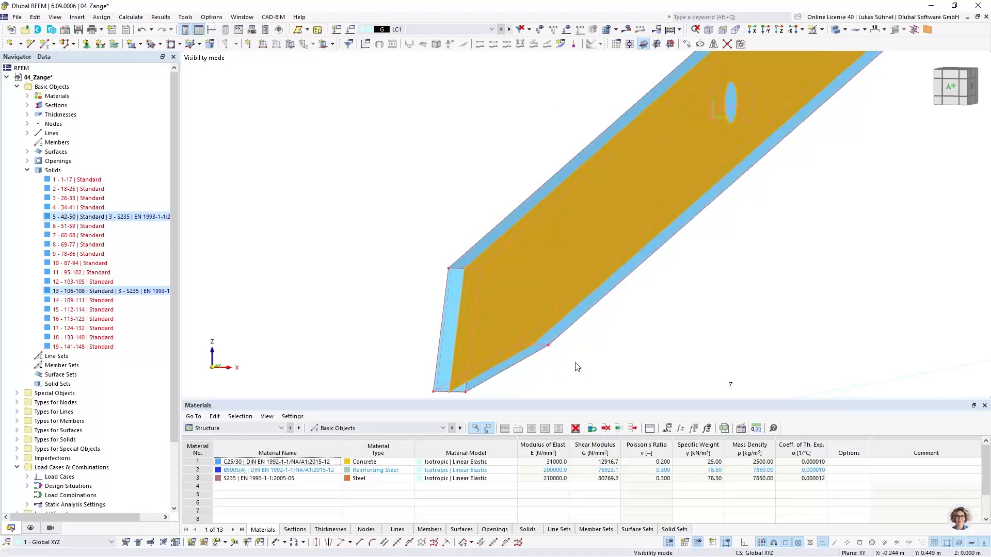
# Delete solid 5, the arm, together with its boundary surfaces.
pyautogui.scroll(-3, 578, 361)
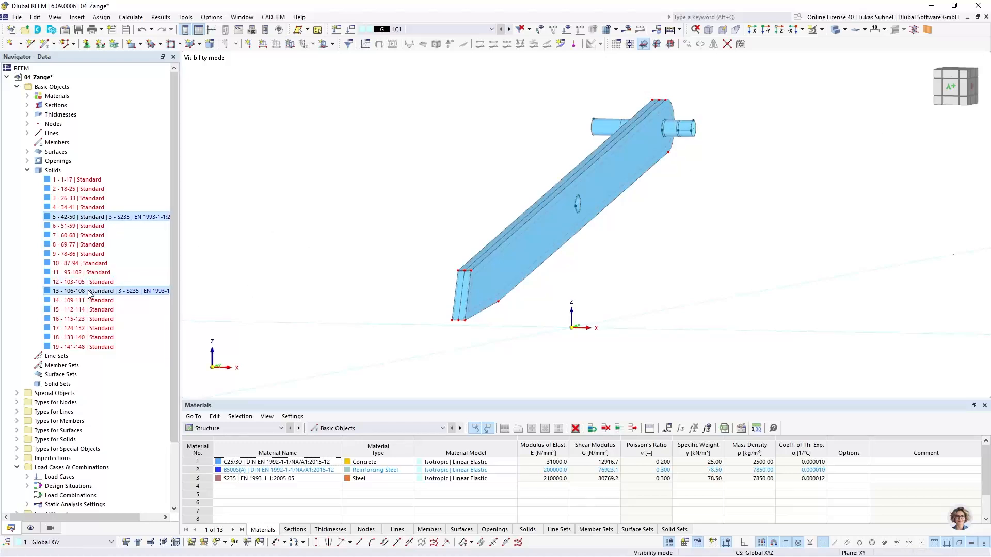
pyautogui.click(78, 216)
pyautogui.rightClick(80, 217)
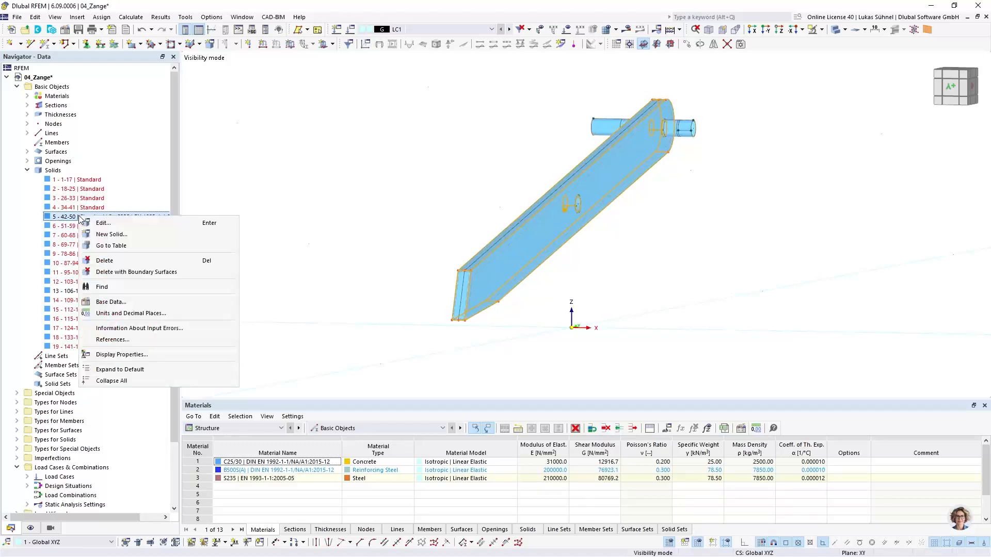
pyautogui.click(129, 274)
# Set the arm's mid-plane surface to stiffness type Standard with material S235 | EN 1993-1-1:2005-05 for its thickness.
pyautogui.keyDown('ctrl'); pyautogui.moveTo(611, 258); pyautogui.dragTo(532, 265, button='middle'); pyautogui.keyUp('ctrl')
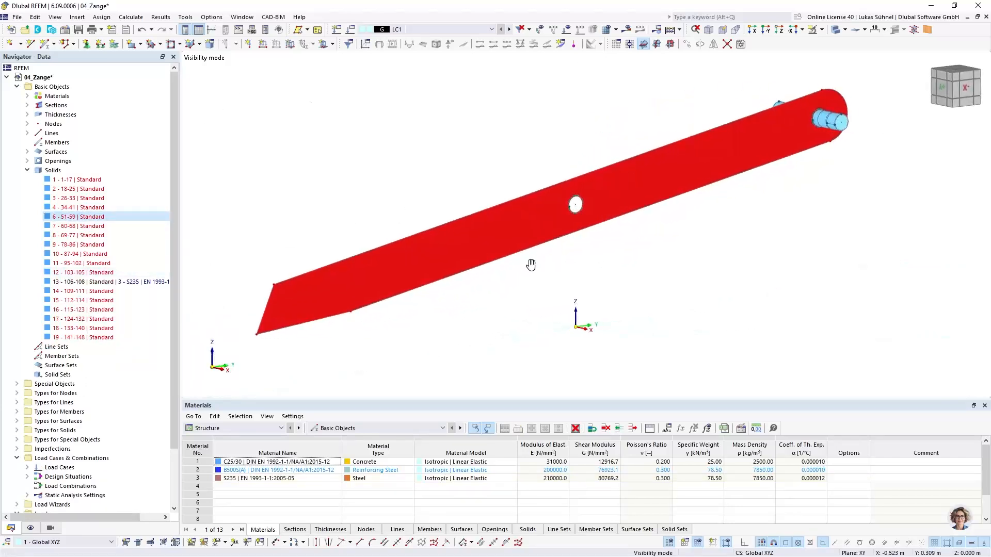
pyautogui.doubleClick(511, 227)
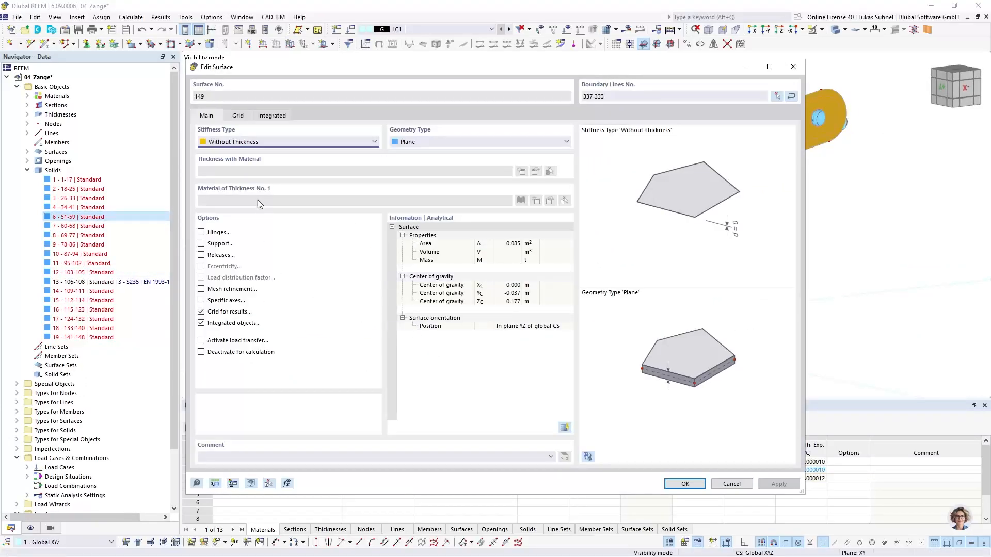
pyautogui.click(277, 144)
pyautogui.click(237, 161)
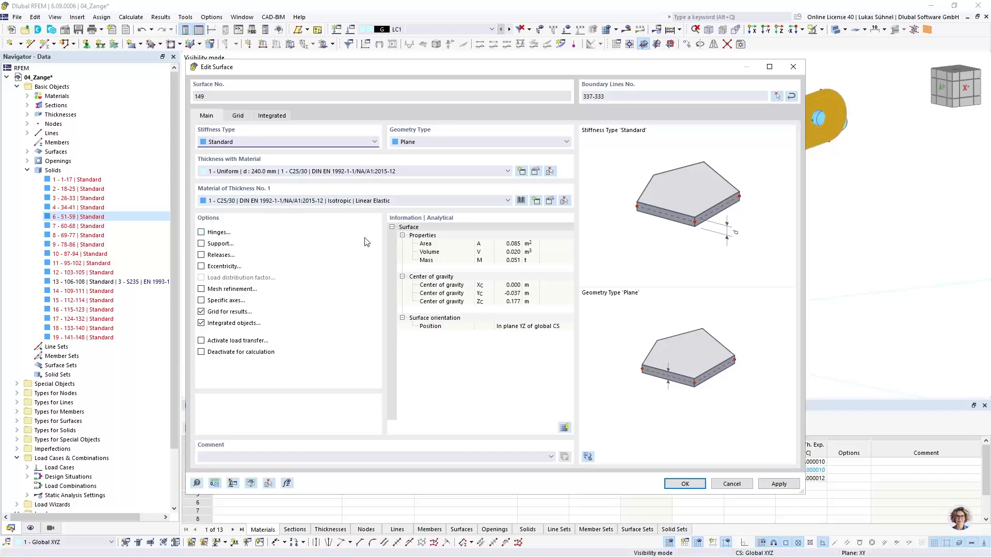
pyautogui.click(323, 200)
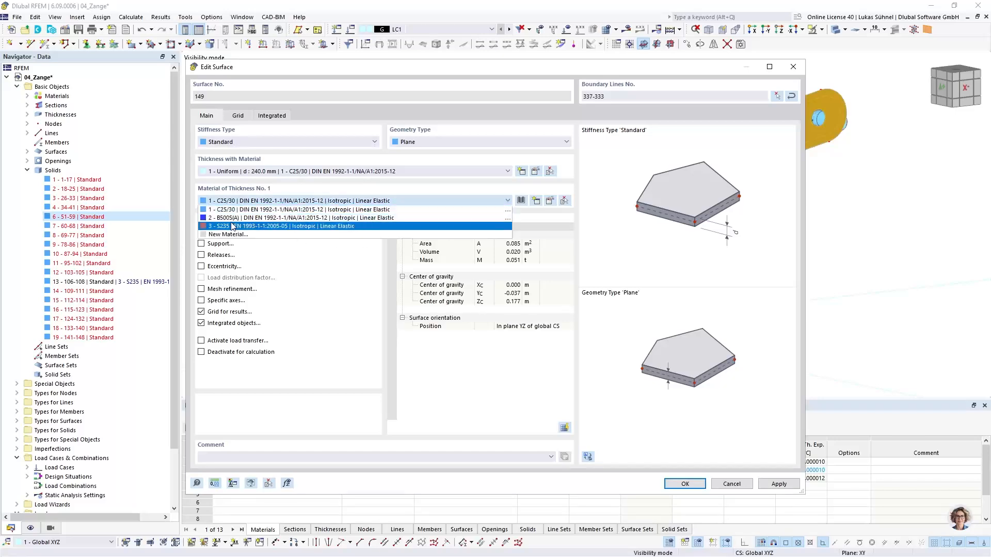
pyautogui.click(680, 483)
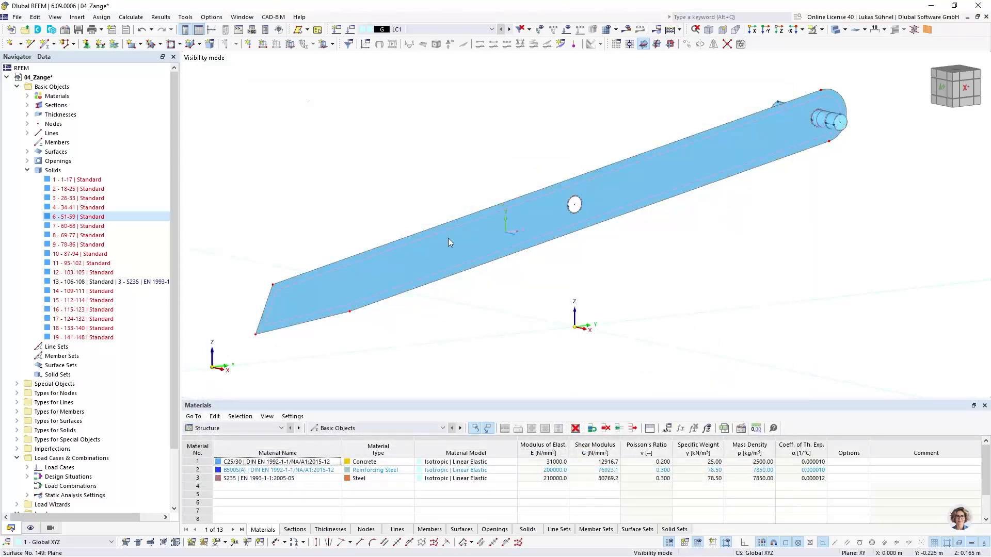
# Define a new single beam member with the solid round section R 25 in material S235 | EN 1993-1-1:2005-05.
pyautogui.moveTo(719, 221); pyautogui.dragTo(489, 314, button='middle')
pyautogui.scroll(8, 594, 222)
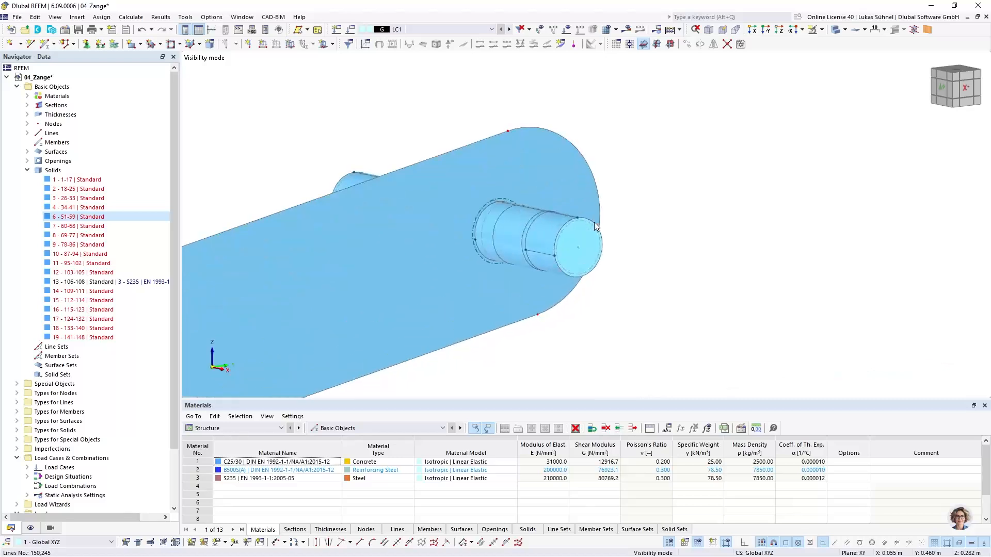
pyautogui.scroll(-3, 620, 256)
pyautogui.keyDown('ctrl'); pyautogui.moveTo(621, 250); pyautogui.dragTo(640, 287, button='middle'); pyautogui.keyUp('ctrl')
pyautogui.scroll(-5, 640, 287)
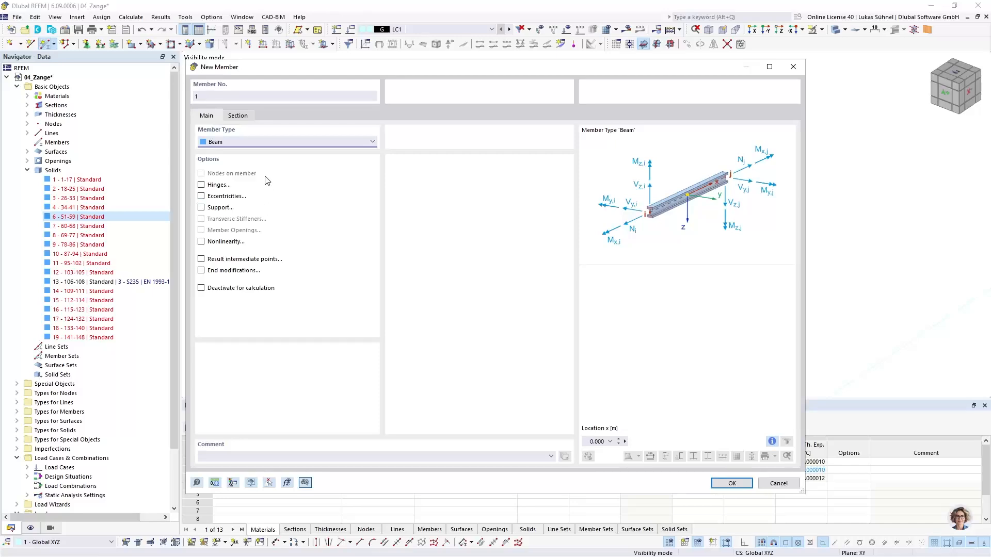
pyautogui.click(237, 116)
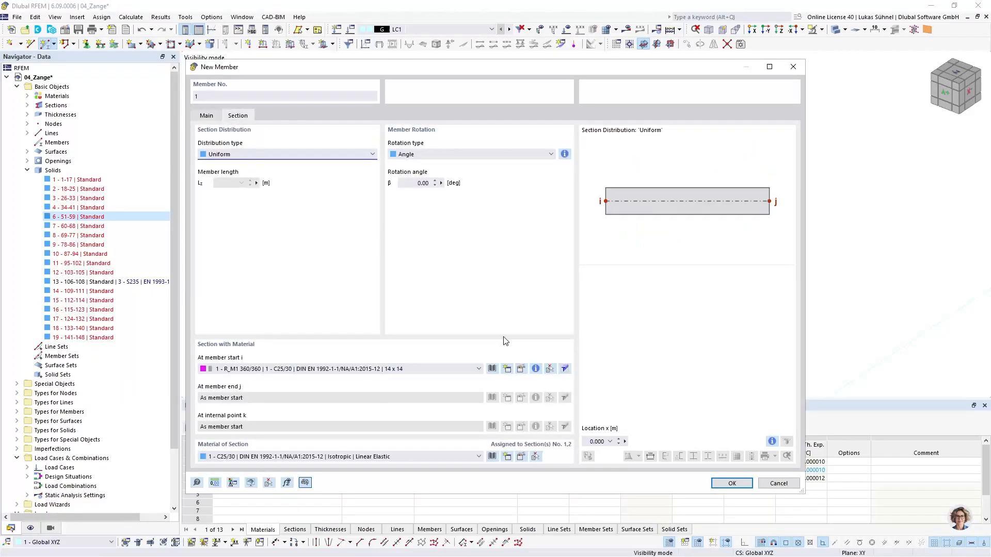
pyautogui.click(493, 367)
pyautogui.click(279, 179)
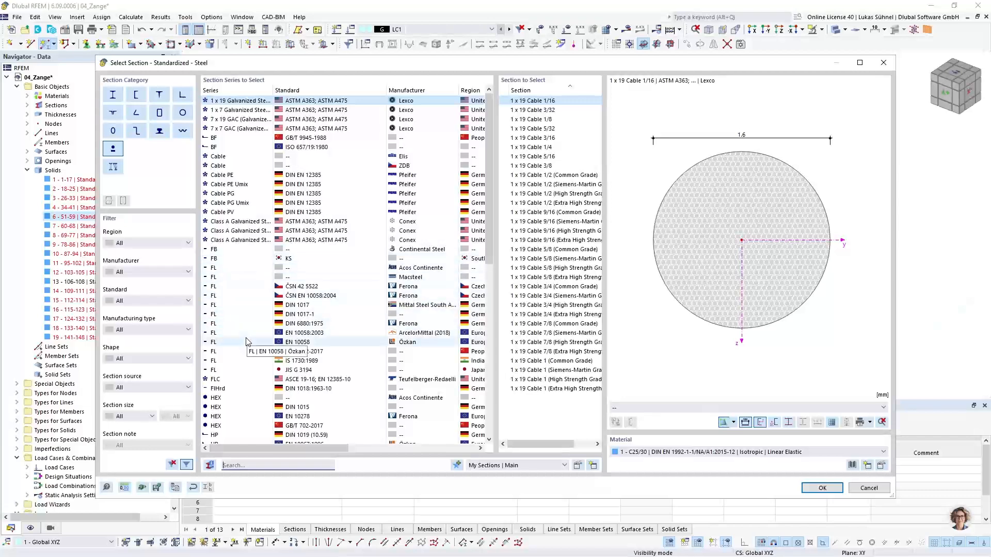
pyautogui.scroll(-7, 251, 345)
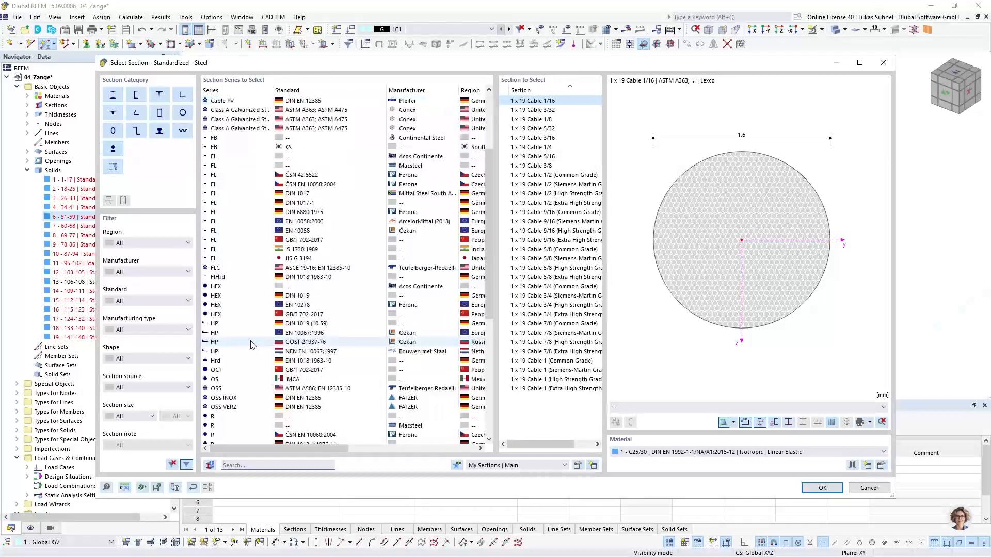
pyautogui.click(248, 332)
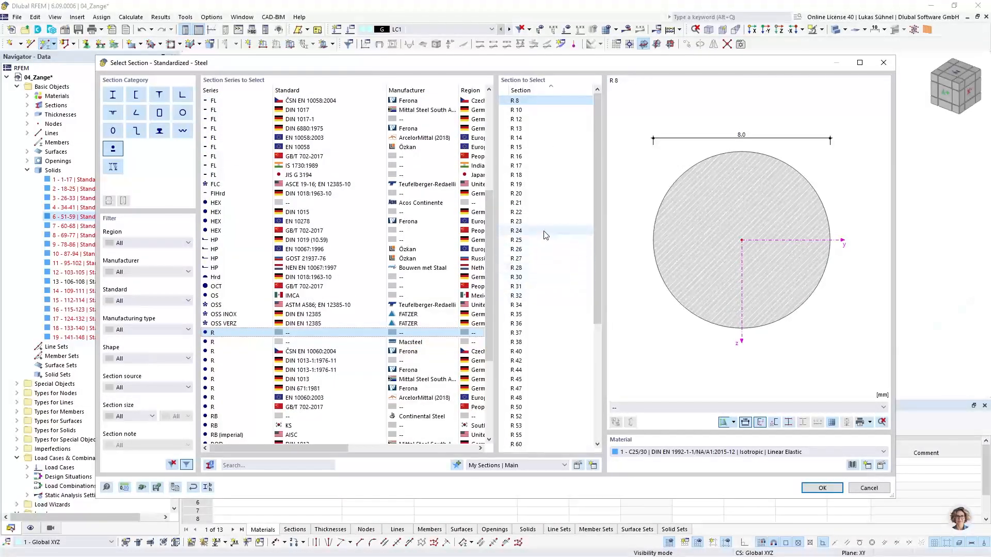
pyautogui.click(531, 241)
pyautogui.click(726, 454)
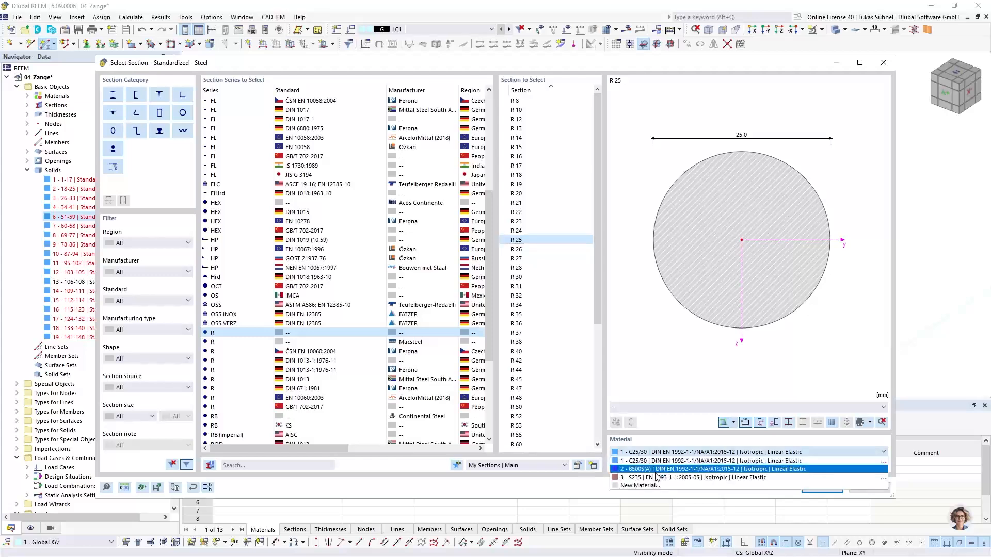
pyautogui.click(728, 471)
pyautogui.click(822, 488)
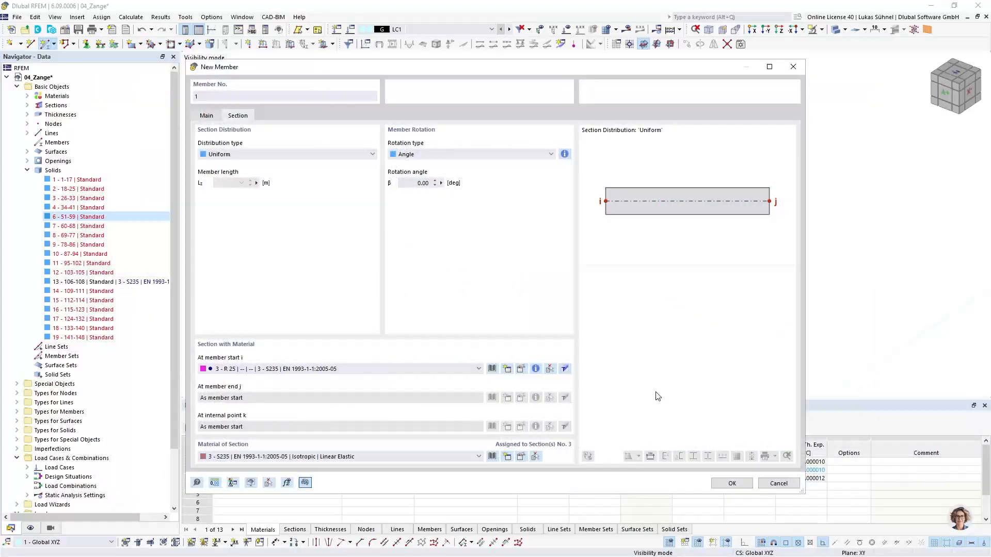
pyautogui.click(731, 482)
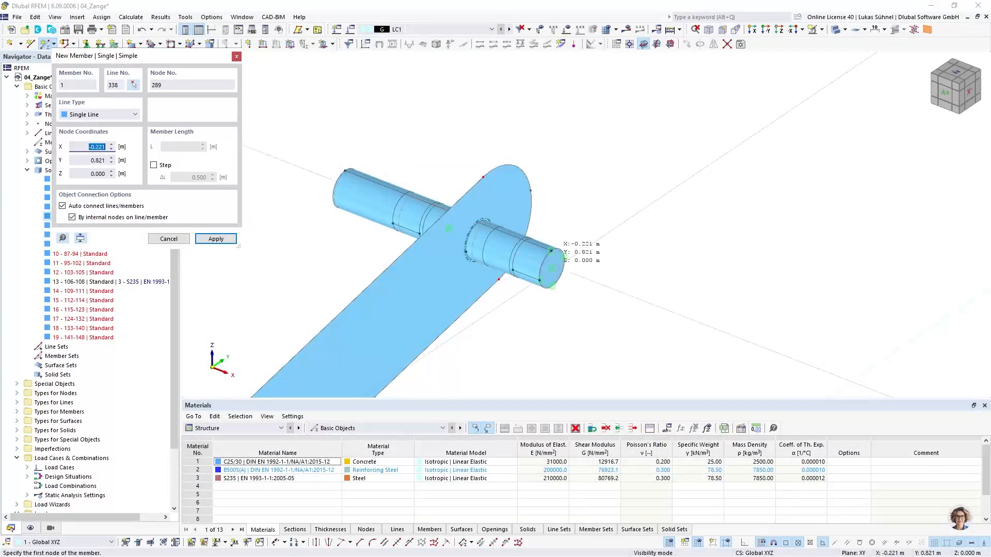
# Place the member along the pin's axis between the centers of its two end faces and end the command.
pyautogui.scroll(3, 564, 254)
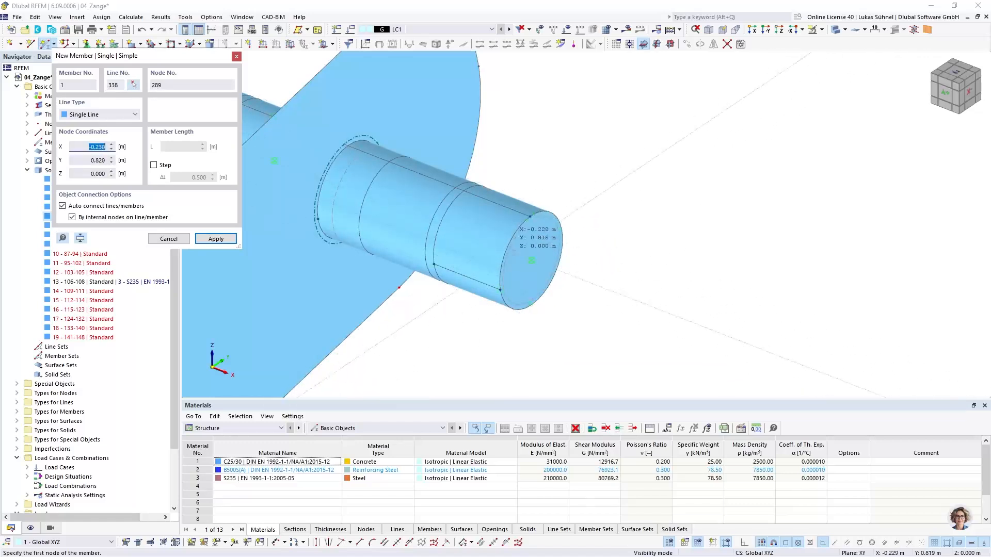
pyautogui.click(531, 261)
pyautogui.scroll(-4, 608, 317)
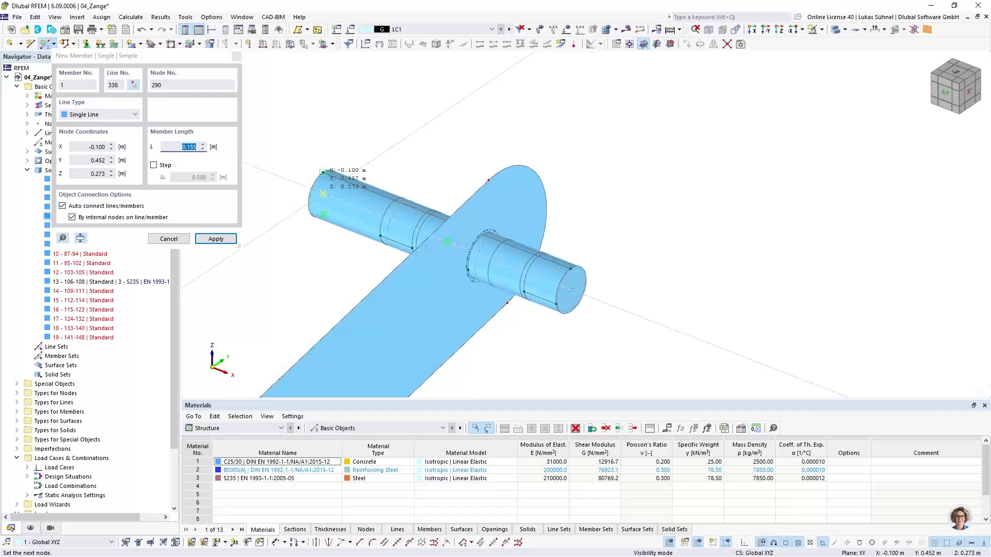
pyautogui.click(323, 193)
pyautogui.rightClick(647, 197)
pyautogui.scroll(-3, 490, 274)
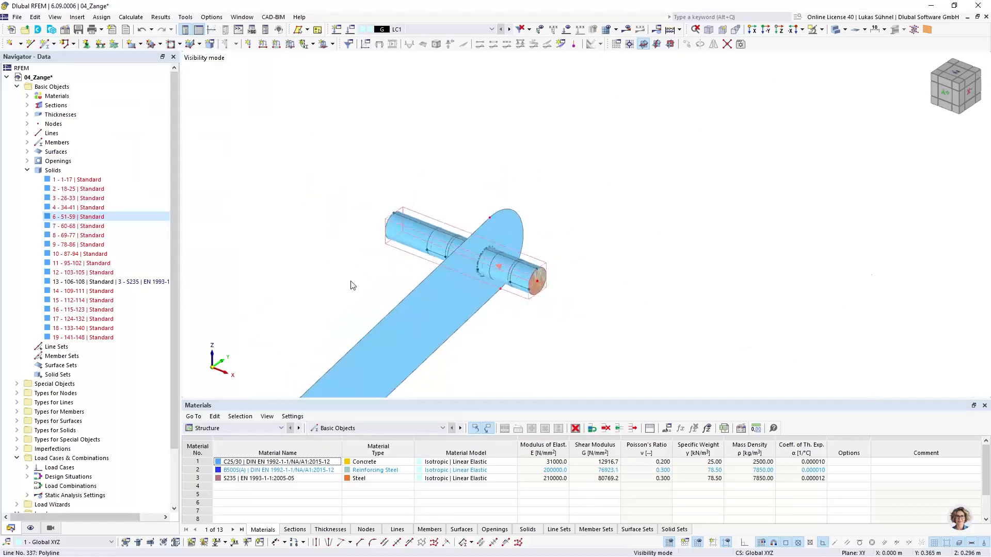
# Delete solid 13, the original pin, together with its boundary surfaces.
pyautogui.moveTo(349, 284); pyautogui.dragTo(442, 272, button='middle')
pyautogui.click(87, 283)
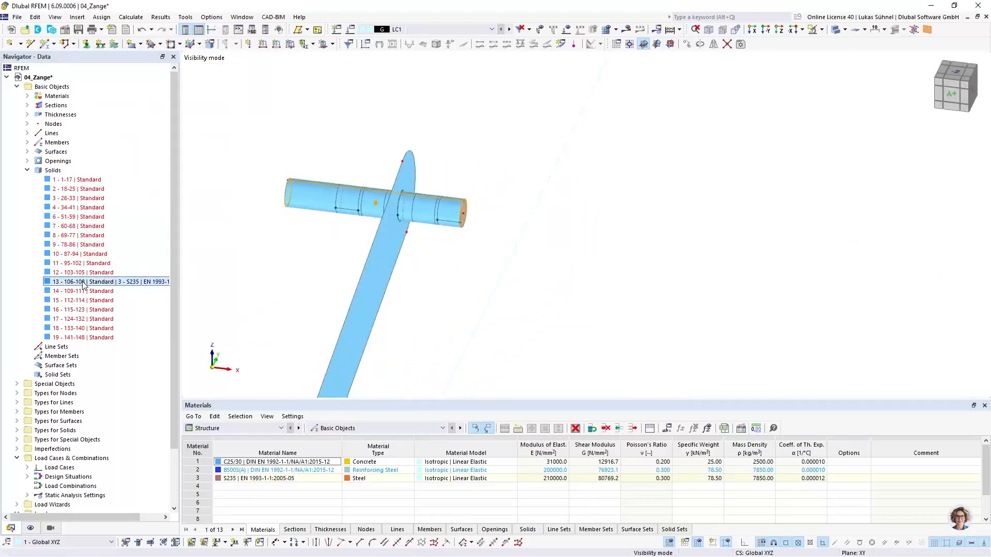
pyautogui.rightClick(84, 283)
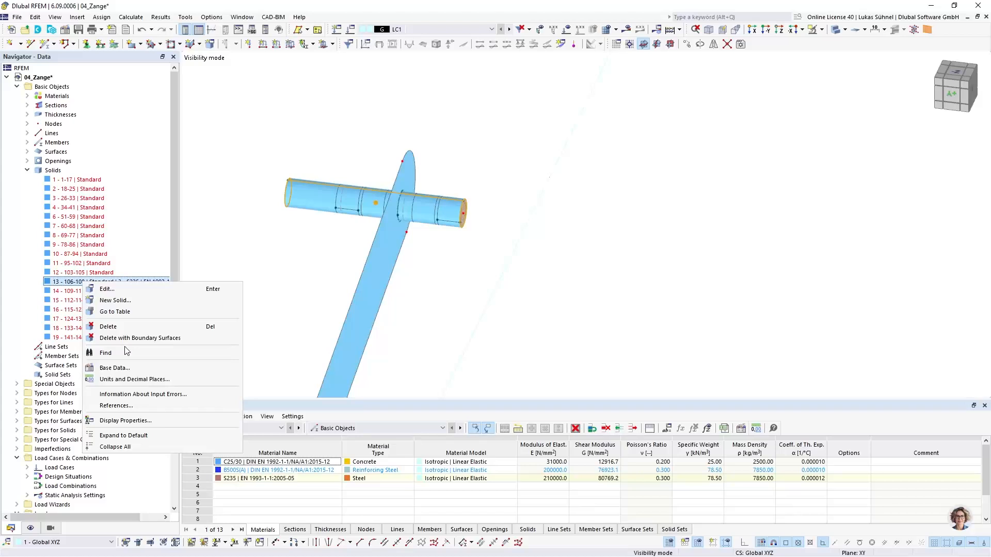
pyautogui.click(129, 338)
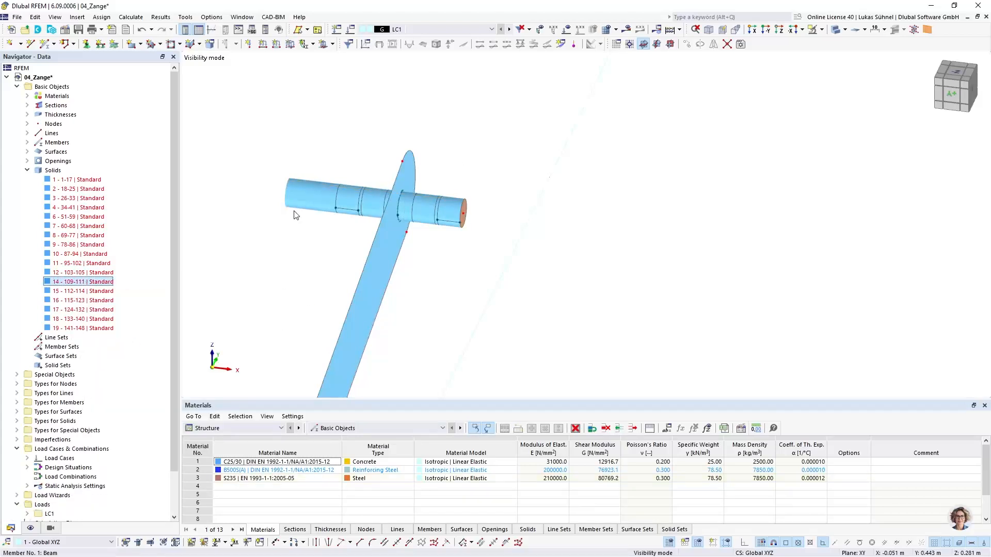
# In wireframe display, delete the leftover pin geometry on both sides of the arm and the circle at the member's end.
pyautogui.moveTo(294, 214)
pyautogui.mouseDown(button='middle')
pyautogui.moveTo(389, 222)
pyautogui.moveTo(355, 226)
pyautogui.moveTo(304, 207)
pyautogui.mouseUp(button='middle')
pyautogui.click(835, 30)
pyautogui.click(835, 30)
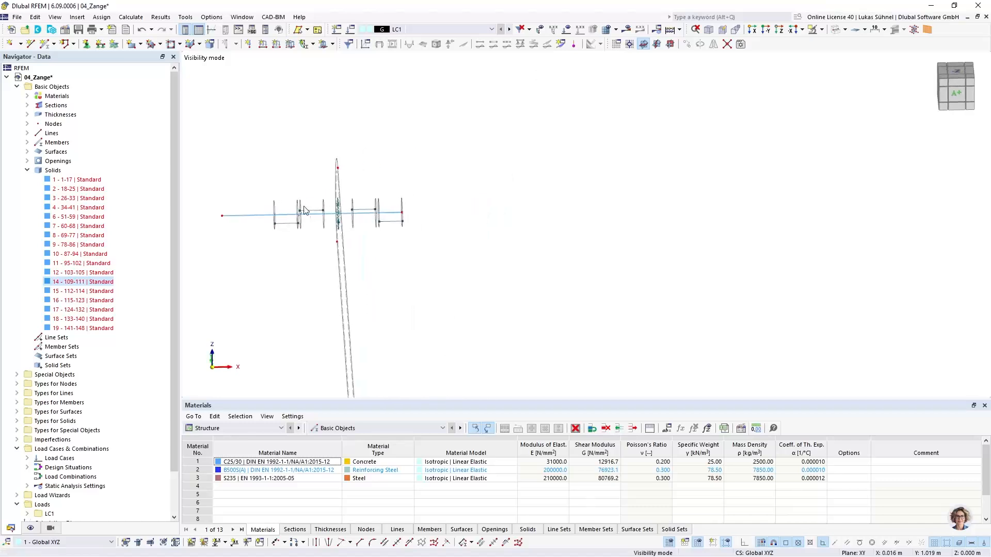
pyautogui.moveTo(267, 203); pyautogui.dragTo(328, 252)
pyautogui.press('Delete')
pyautogui.moveTo(351, 199); pyautogui.dragTo(396, 246)
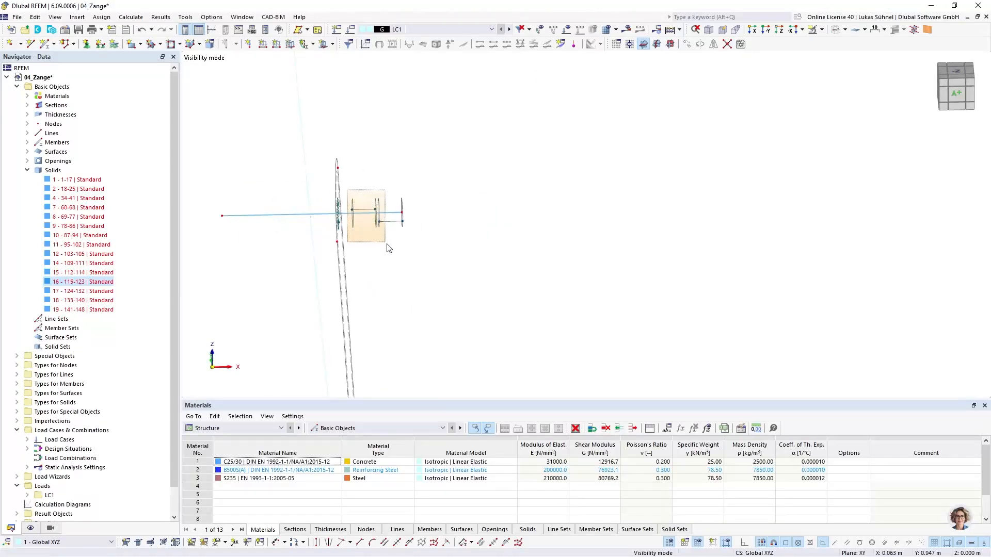
pyautogui.press('Delete')
pyautogui.scroll(2, 406, 217)
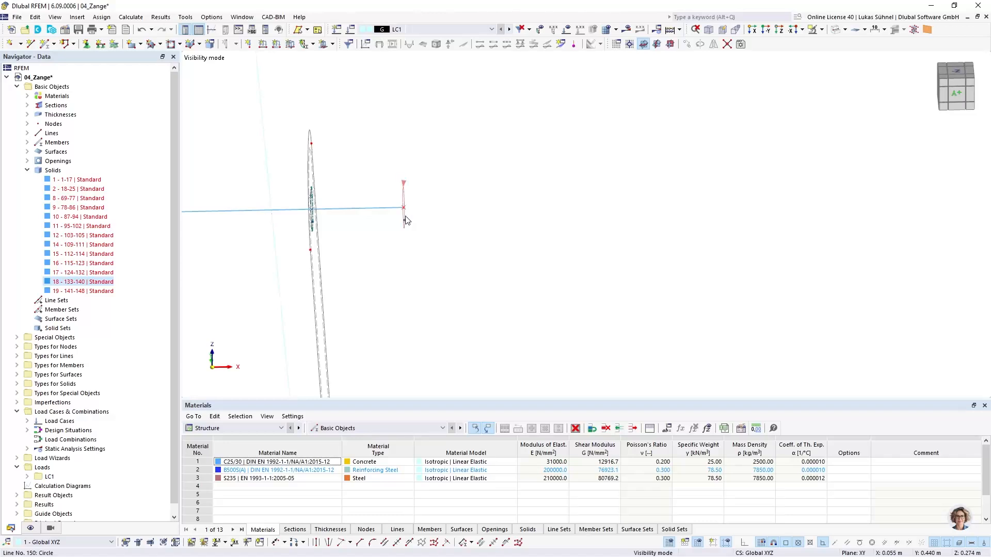
pyautogui.click(404, 216)
pyautogui.press('Delete')
# Switch the display back from wireframe to the solid rendering and view the simplified arm surface with its pin member.
pyautogui.moveTo(486, 210); pyautogui.dragTo(439, 124, button='middle')
pyautogui.moveTo(439, 124); pyautogui.dragTo(697, 212, button='middle')
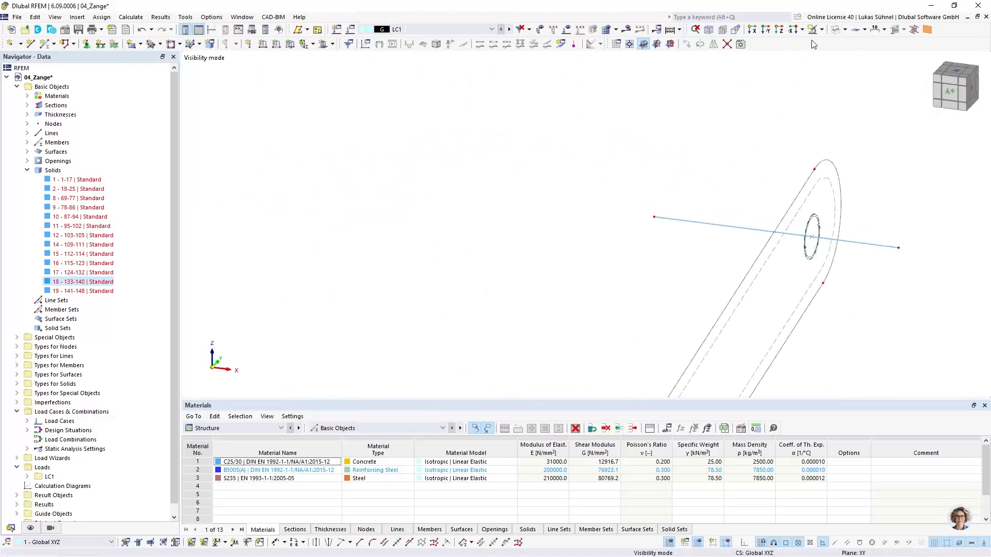
pyautogui.click(833, 30)
pyautogui.scroll(-3, 653, 166)
pyautogui.moveTo(702, 176); pyautogui.dragTo(537, 179, button='middle')
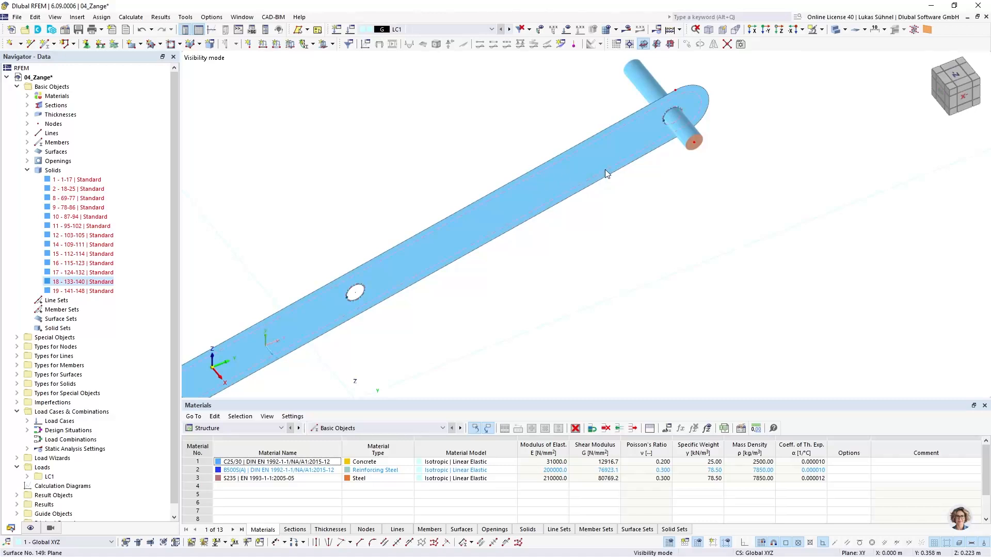
# Switch to wireframe display and examine the pin member passing through the hole at the arm's rounded end.
pyautogui.click(840, 31)
pyautogui.click(840, 32)
pyautogui.moveTo(769, 120); pyautogui.dragTo(718, 237, button='middle')
pyautogui.keyDown('ctrl'); pyautogui.moveTo(717, 238); pyautogui.dragTo(674, 148, button='middle'); pyautogui.keyUp('ctrl')
pyautogui.moveTo(668, 248); pyautogui.dragTo(642, 181, button='middle')
pyautogui.scroll(3, 594, 227)
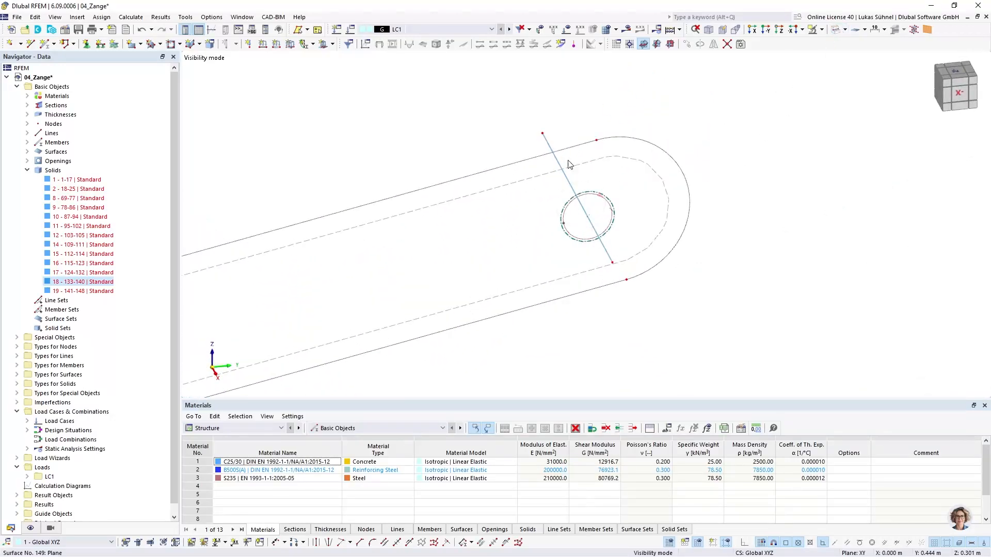
pyautogui.scroll(2, 597, 241)
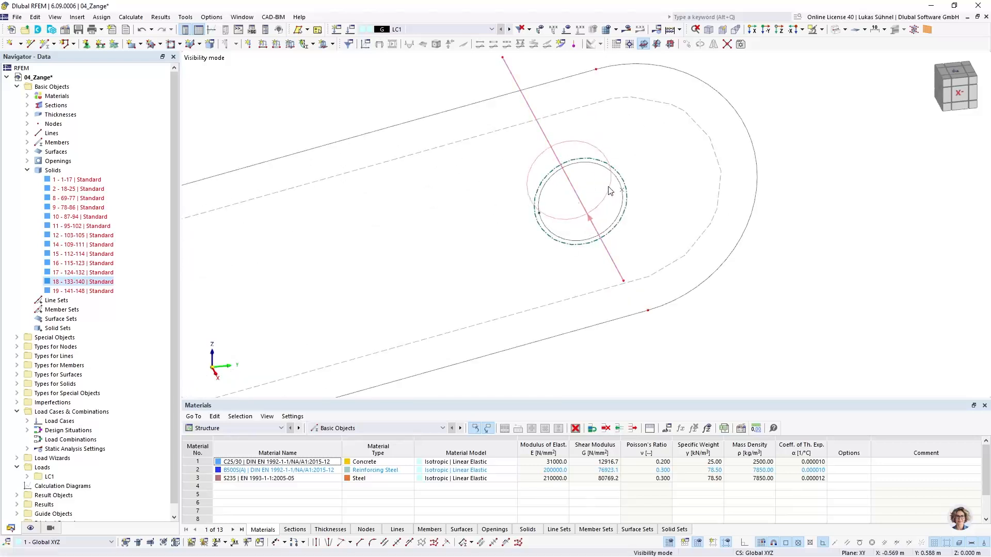
pyautogui.click(576, 206)
pyautogui.scroll(-5, 625, 247)
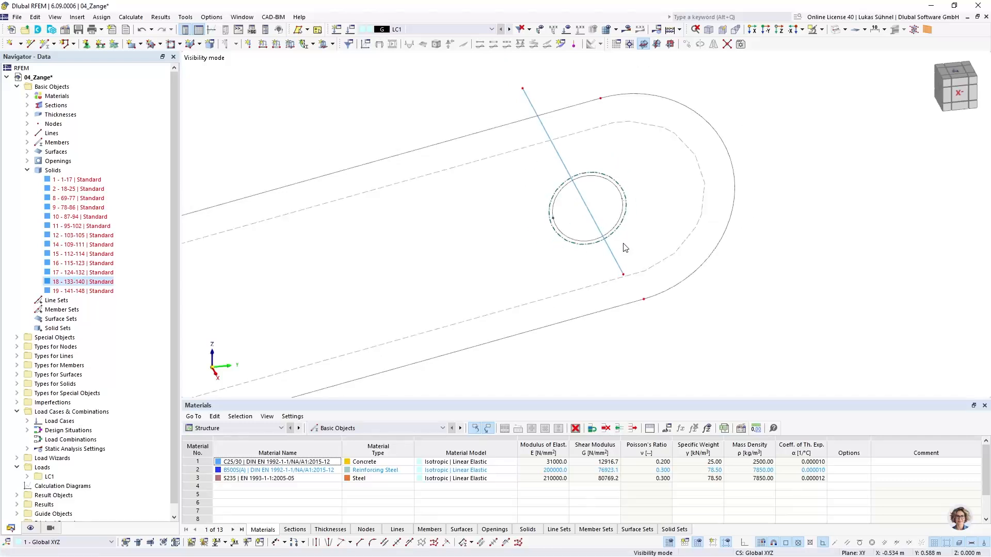
# Cancel the visibility mode to show the whole gripper again and switch back to the solid rendering.
pyautogui.click(824, 33)
pyautogui.click(837, 126)
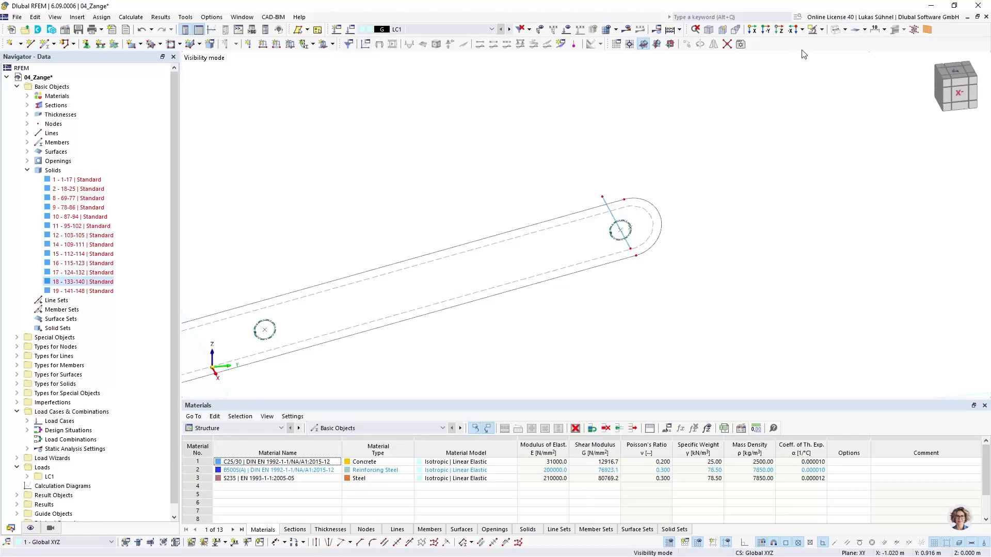
pyautogui.click(822, 30)
pyautogui.click(837, 125)
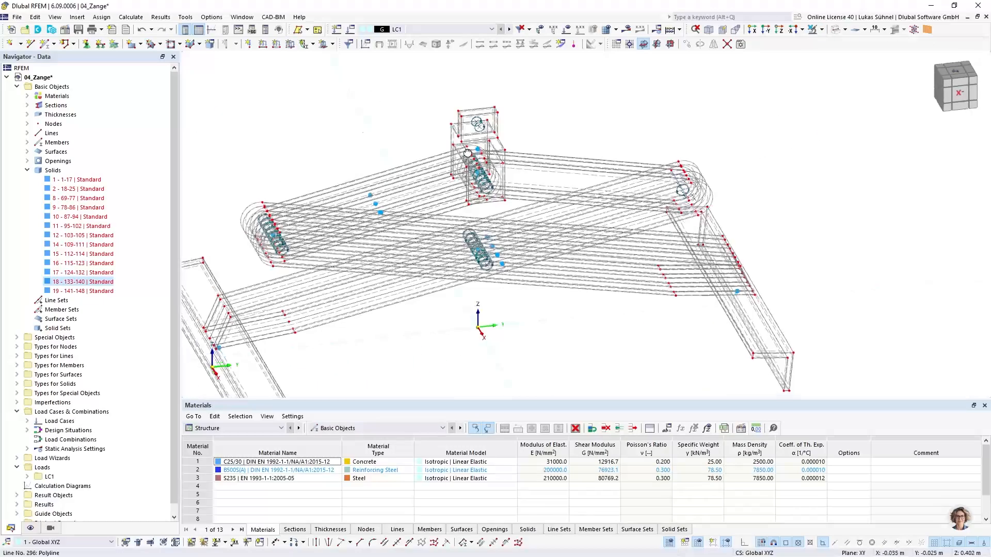
pyautogui.keyDown('ctrl'); pyautogui.moveTo(467, 153); pyautogui.dragTo(609, 197, button='middle'); pyautogui.keyUp('ctrl')
pyautogui.click(835, 30)
pyautogui.scroll(-2, 629, 161)
pyautogui.scroll(4, 515, 283)
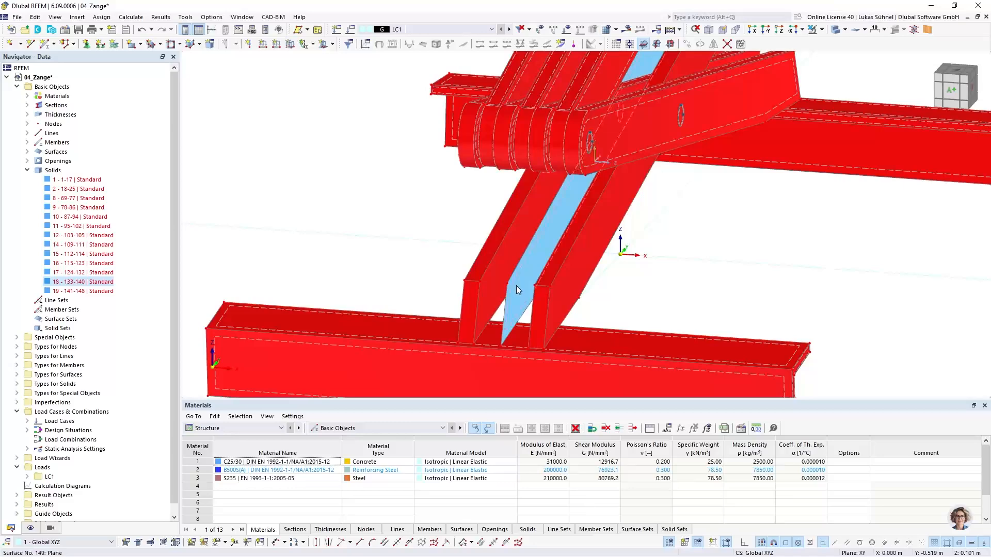
# Highlight the simplified arm surface between the neighbouring solid arms, clear the selection and view the whole gripper.
pyautogui.click(517, 287)
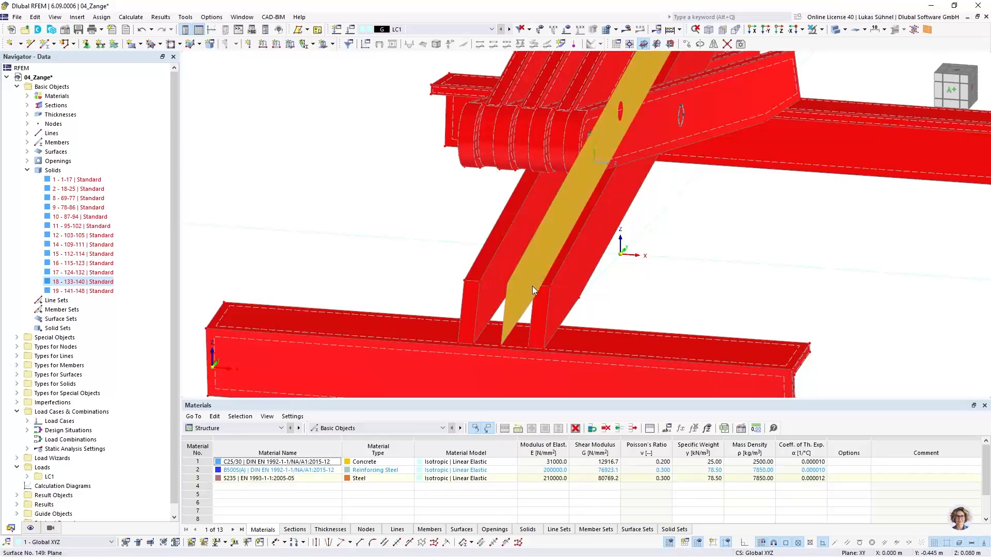
pyautogui.click(712, 290)
pyautogui.scroll(-2, 633, 285)
pyautogui.moveTo(633, 285); pyautogui.dragTo(514, 313, button='middle')
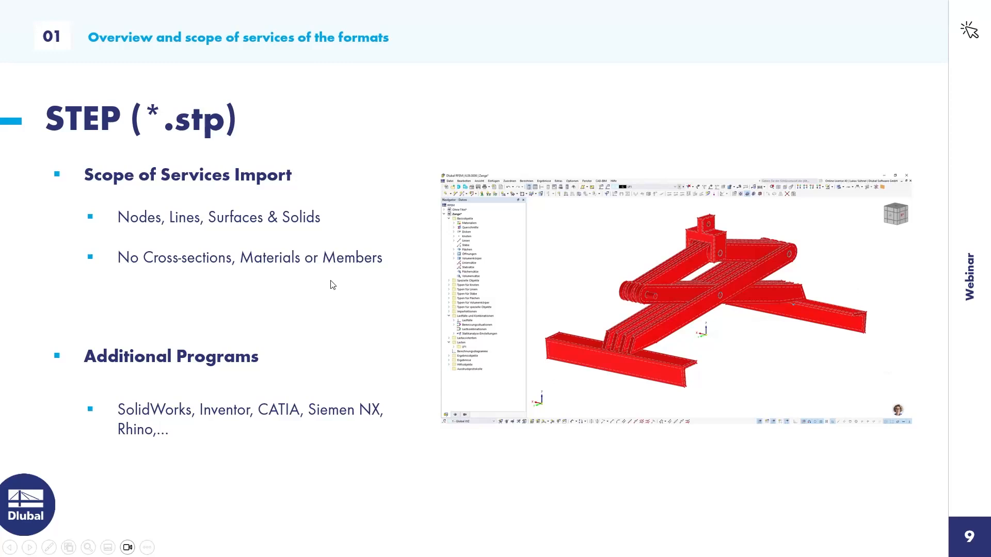
pyautogui.press('Right')
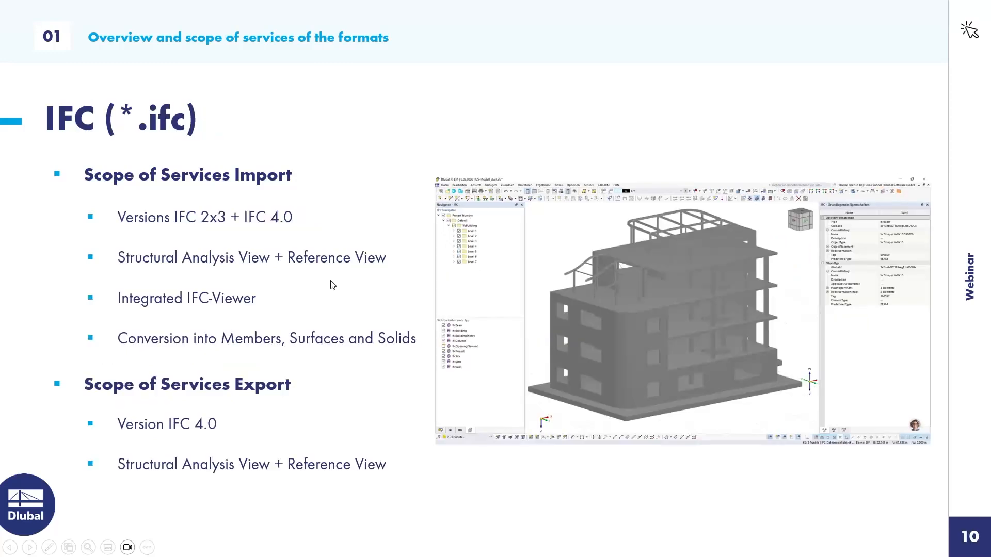
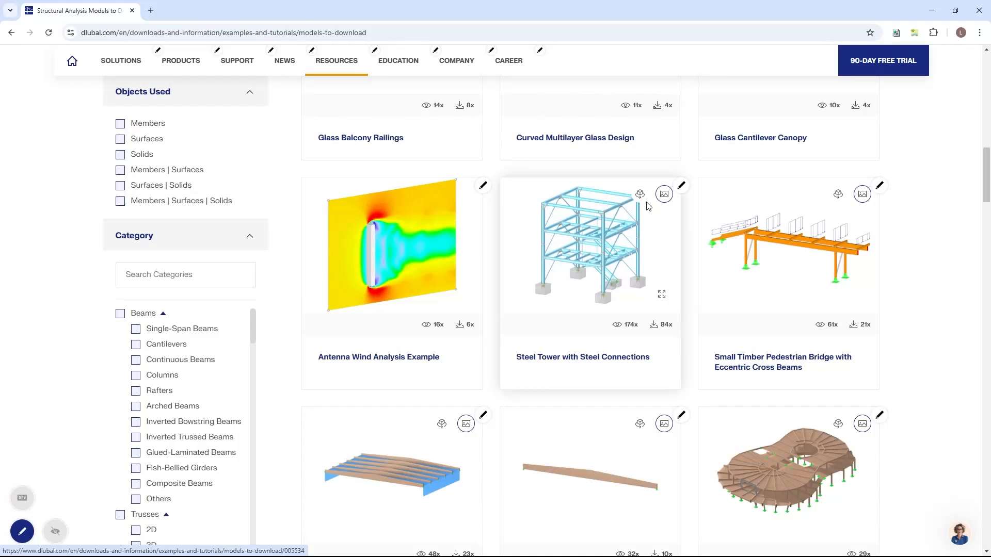
# View the Steel Tower with Steel Connections as a rotatable 3D preview on the models download page, then restore its image.
pyautogui.click(640, 195)
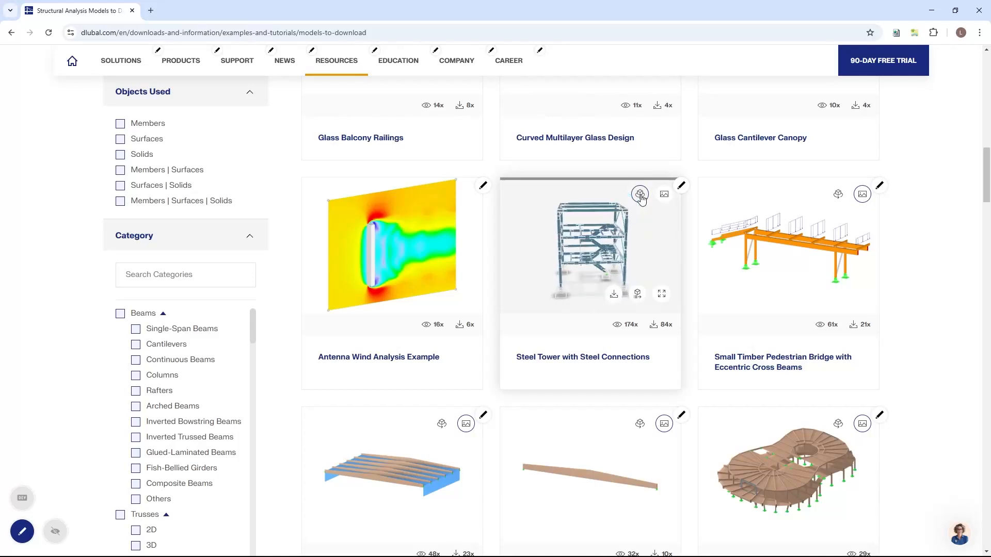
pyautogui.scroll(5, 582, 245)
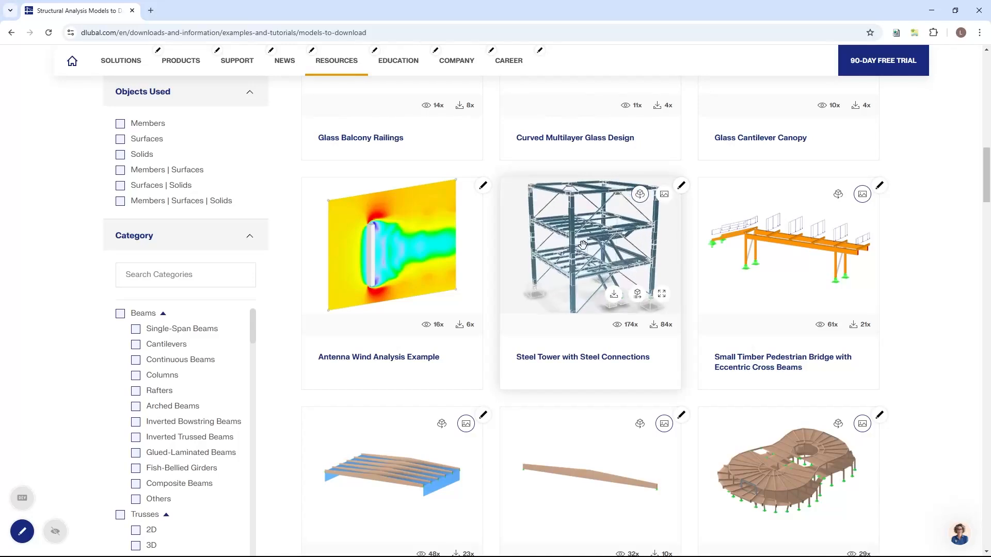
pyautogui.moveTo(577, 250); pyautogui.dragTo(563, 230)
pyautogui.scroll(-10, 563, 230)
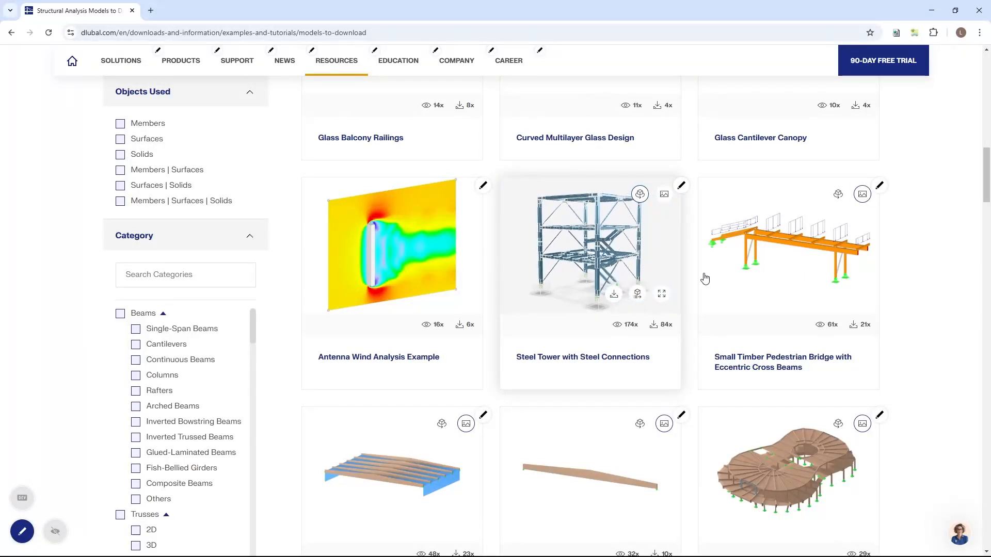
pyautogui.click(665, 198)
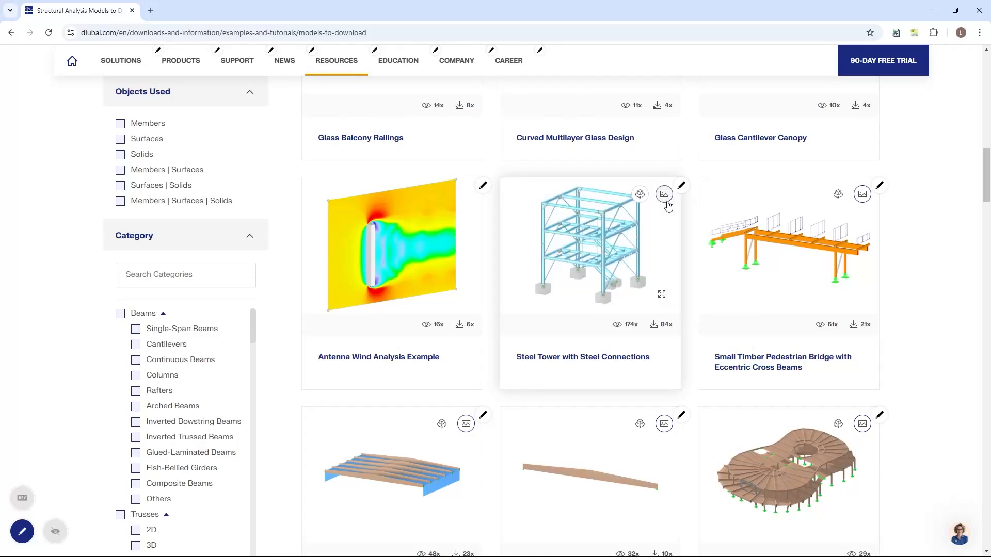
pyautogui.scroll(-3, 886, 365)
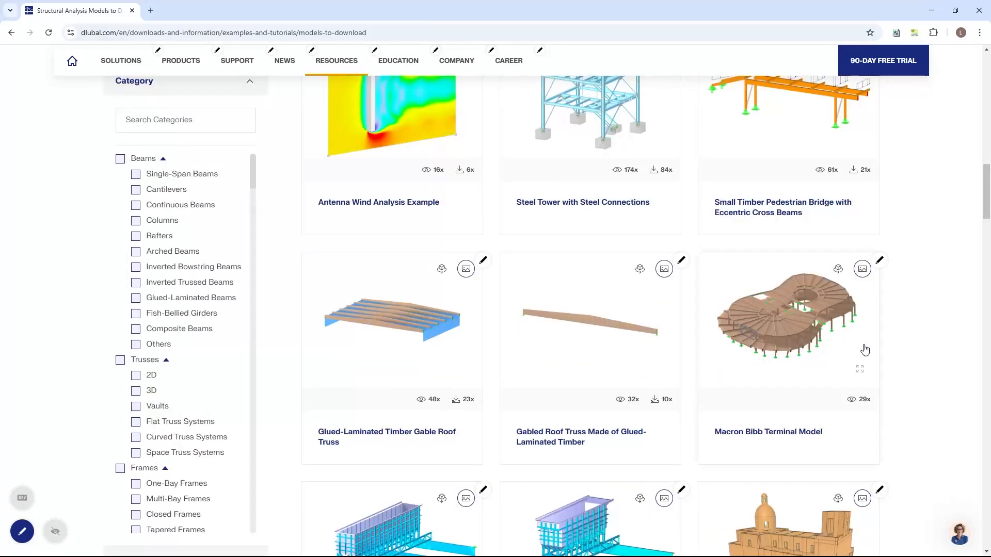
pyautogui.scroll(5, 867, 348)
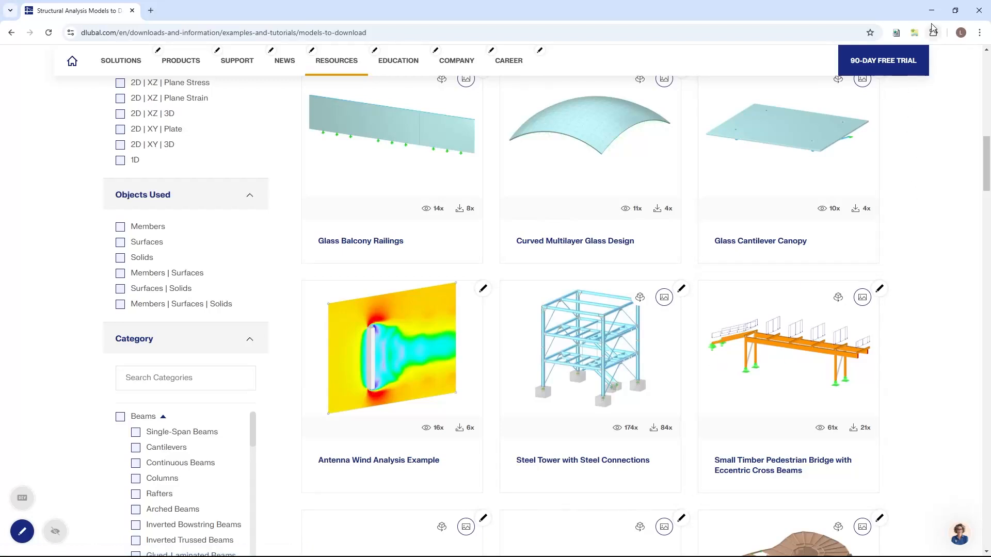
# Leave the browser for RFEM and close the 04_Zange model without saving its changes.
pyautogui.click(932, 11)
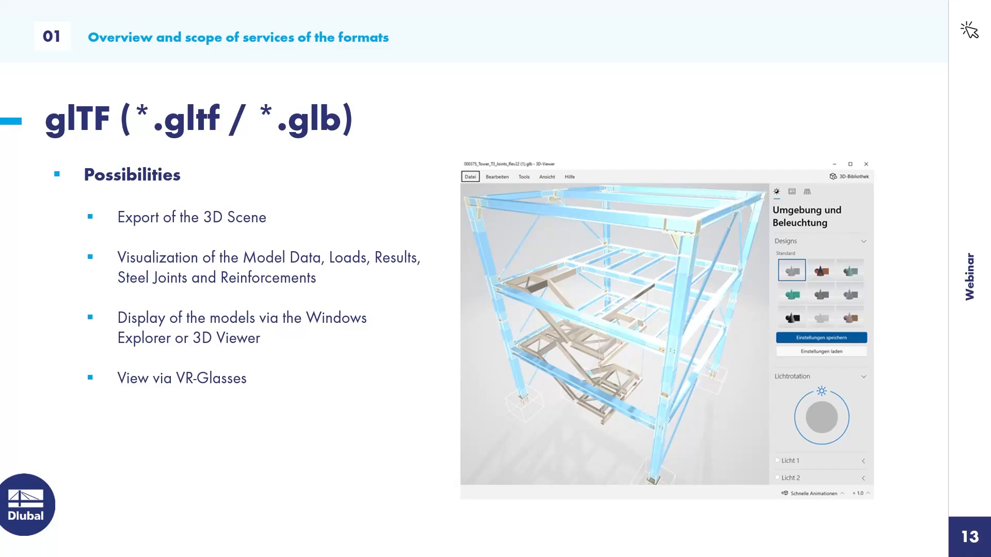
pyautogui.hotkey('alt', 'Tab')
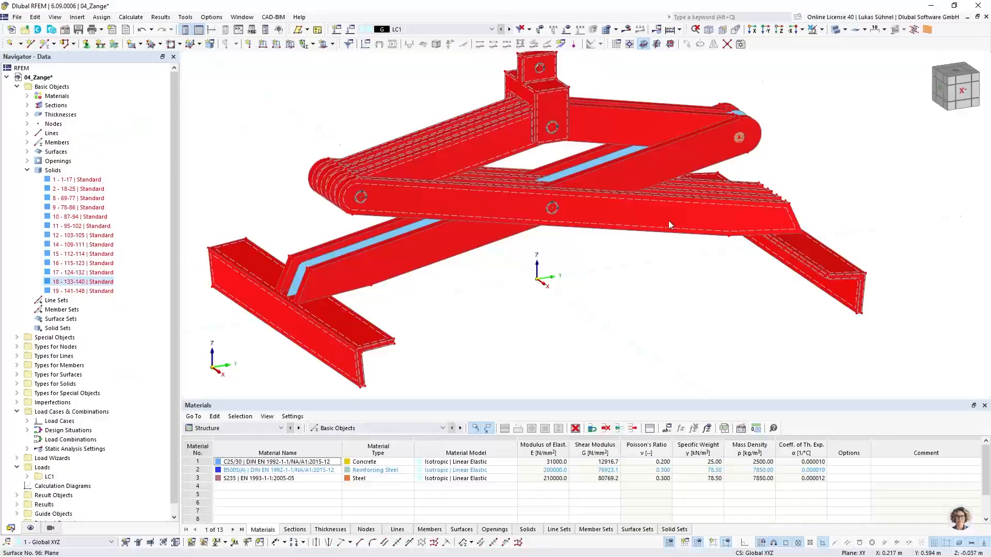
pyautogui.click(987, 16)
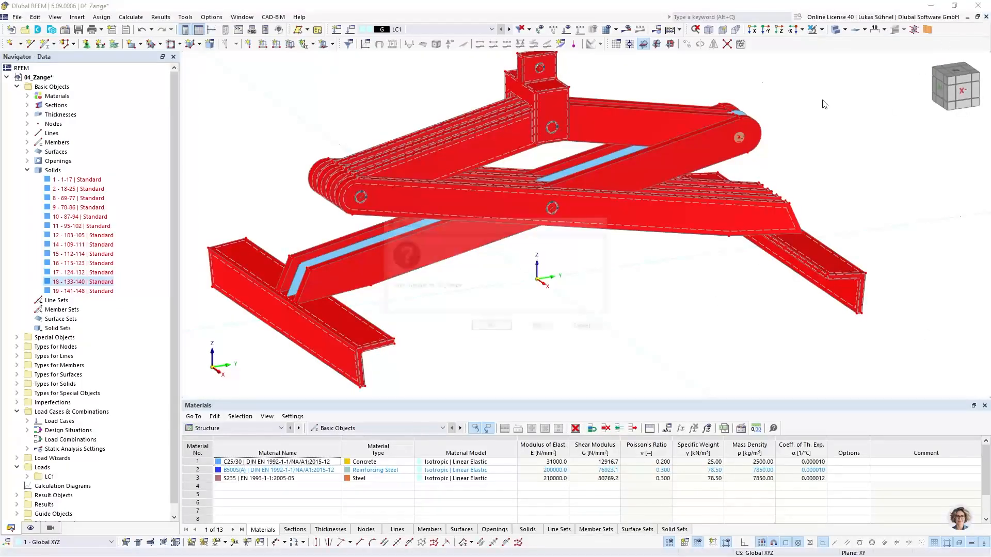
pyautogui.click(544, 318)
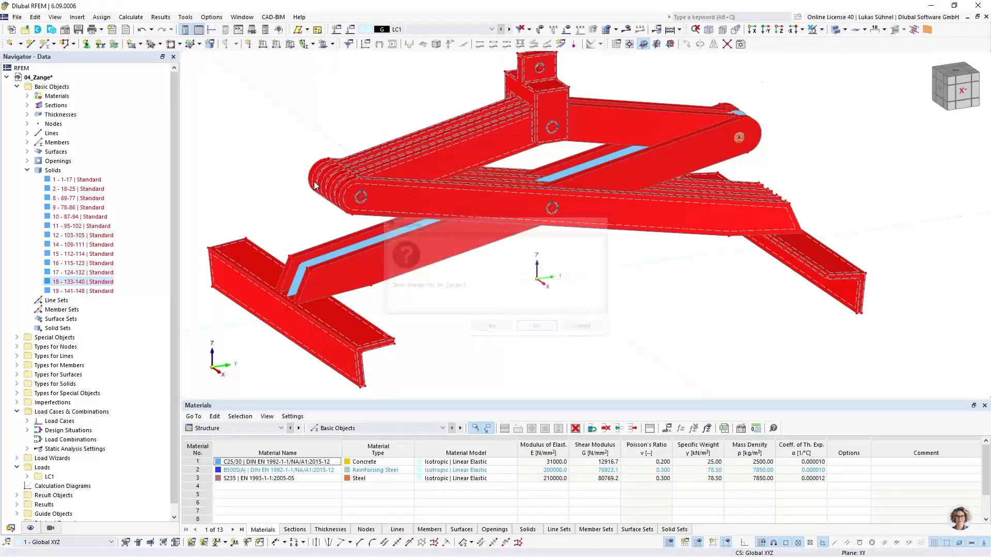
# Open the model 05a_Stahlhalle_Anschlüsse.rf6 from the 2025_02 Übersicht Schnittstellen folder.
pyautogui.click(9, 16)
pyautogui.moveTo(28, 17)
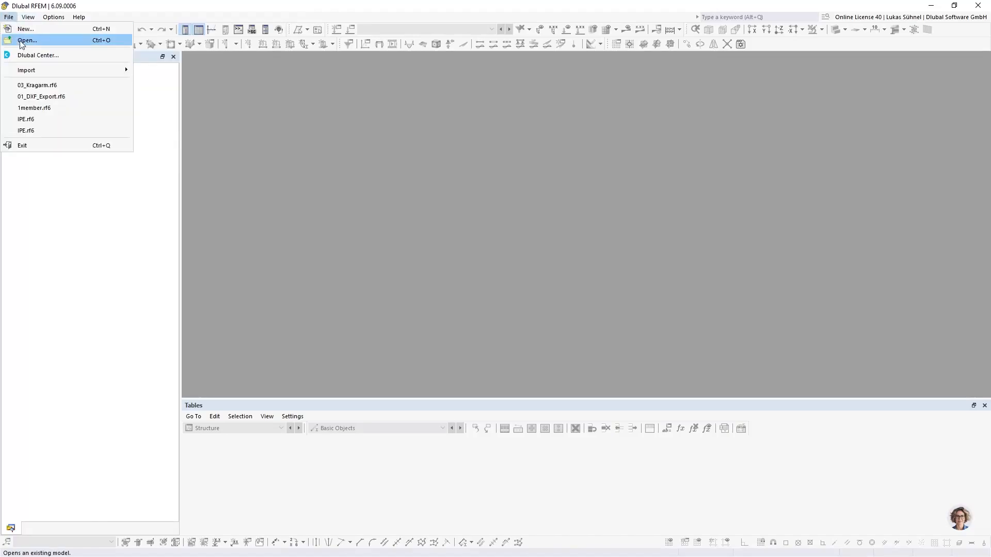
pyautogui.click(23, 40)
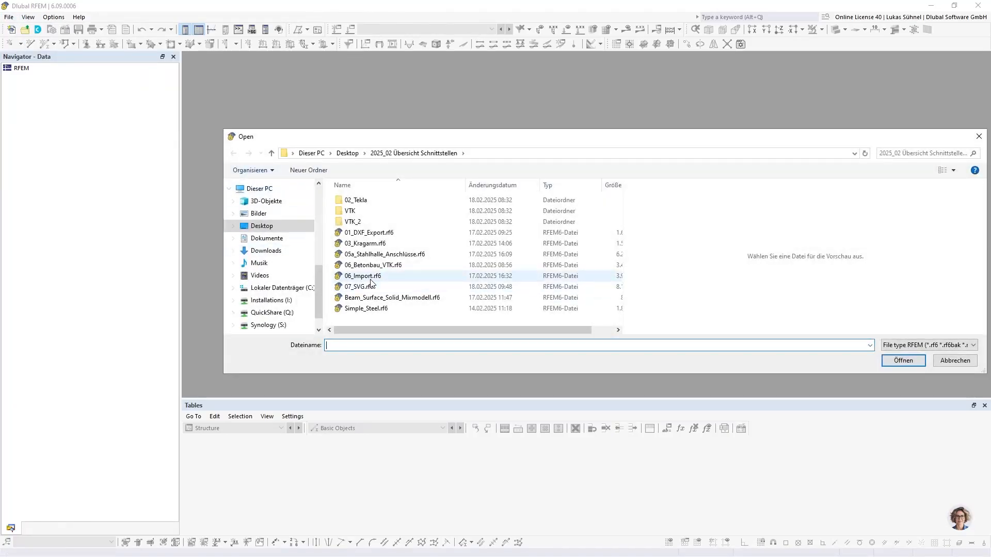
pyautogui.click(377, 255)
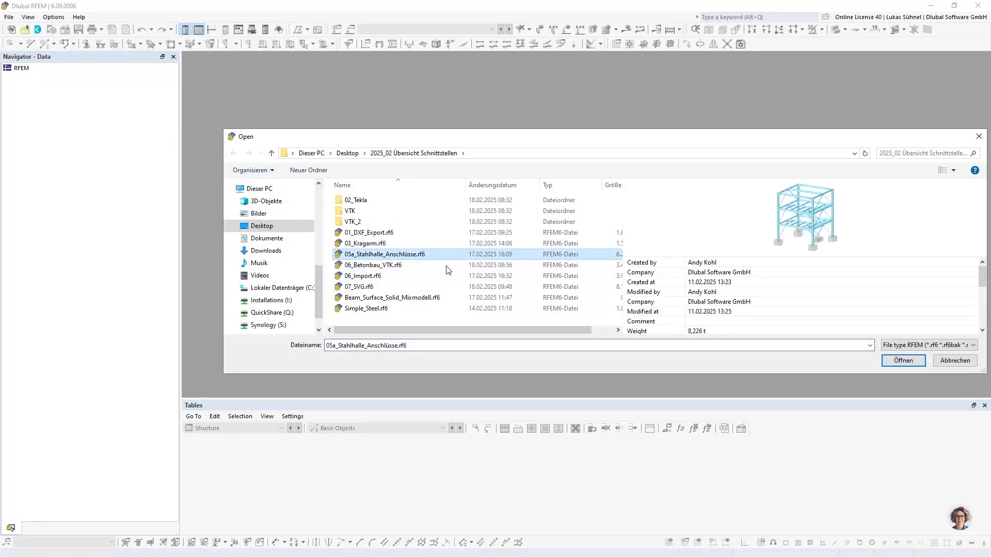
pyautogui.click(900, 364)
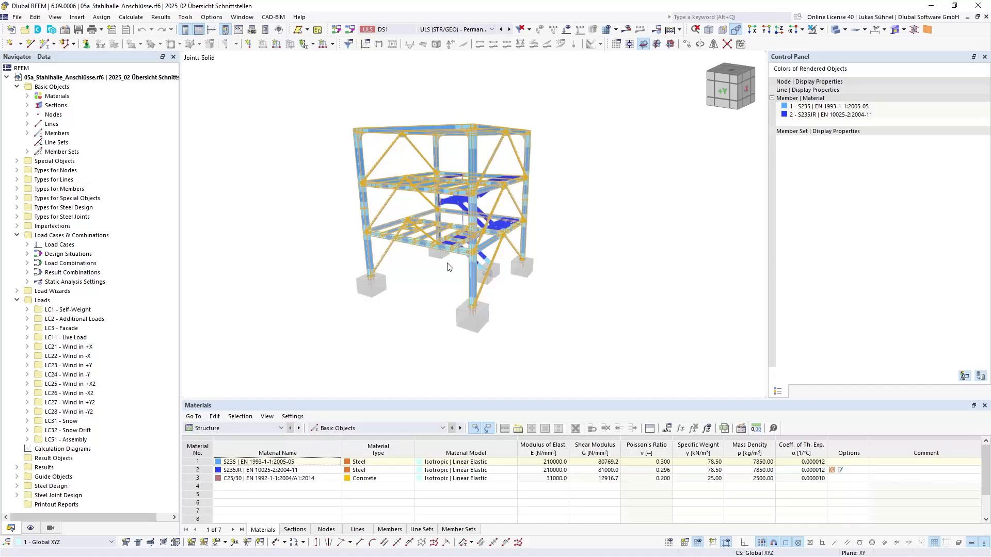
# Examine the steel joints at the tower's columns, floor beams and bases up close, and view the whole structure.
pyautogui.scroll(5, 362, 231)
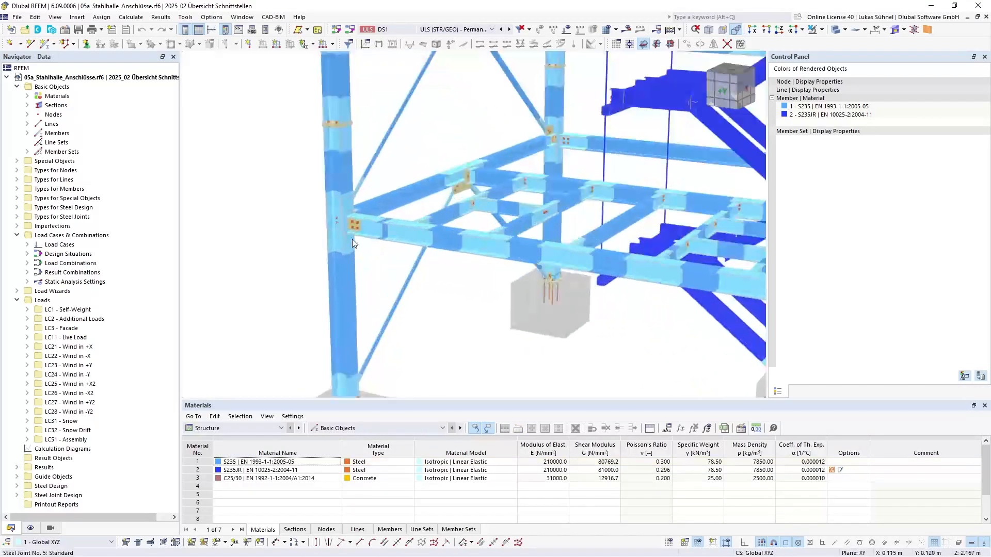
pyautogui.keyDown('ctrl'); pyautogui.moveTo(254, 208); pyautogui.dragTo(265, 229, button='middle'); pyautogui.keyUp('ctrl')
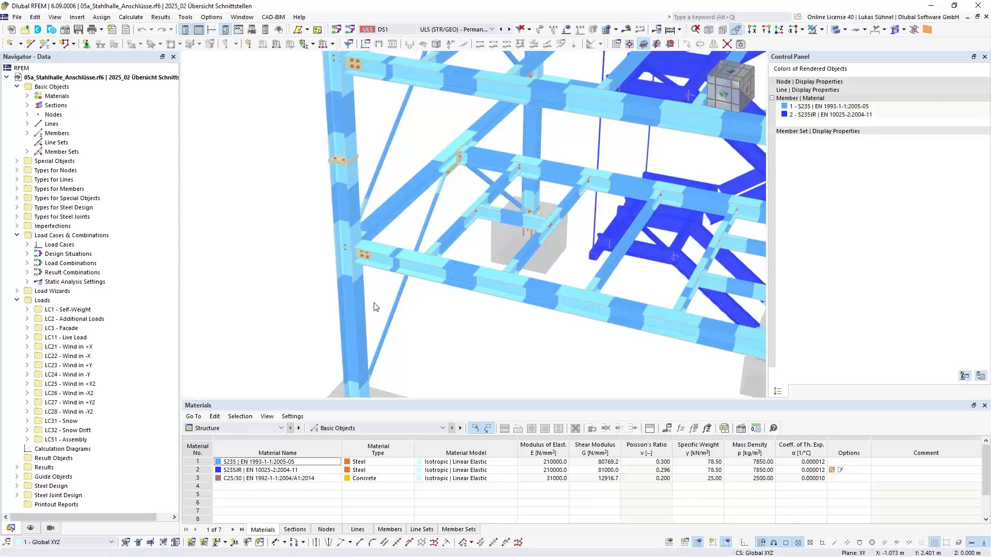
pyautogui.keyDown('ctrl'); pyautogui.moveTo(376, 307); pyautogui.dragTo(359, 308, button='middle'); pyautogui.keyUp('ctrl')
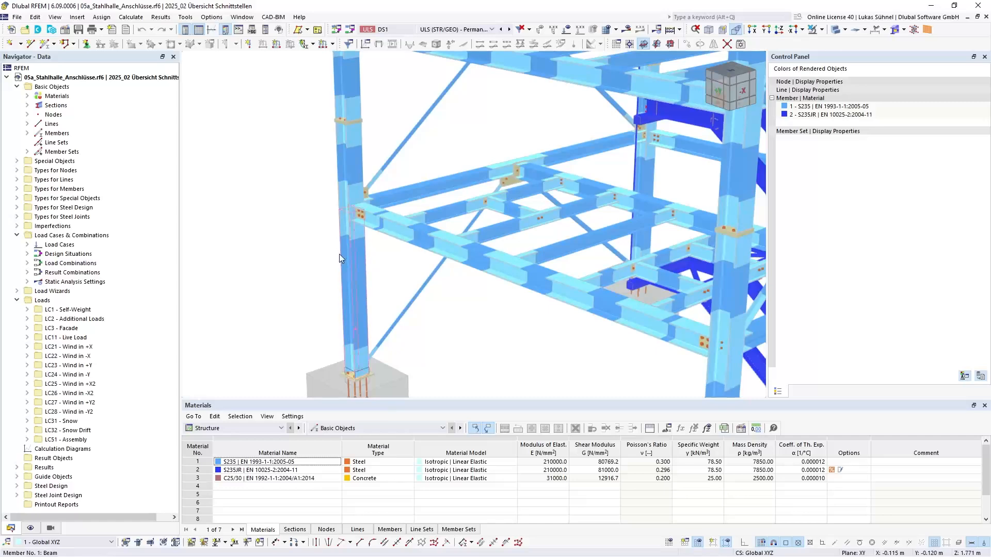
pyautogui.keyDown('ctrl'); pyautogui.moveTo(405, 260); pyautogui.dragTo(381, 332, button='middle'); pyautogui.keyUp('ctrl')
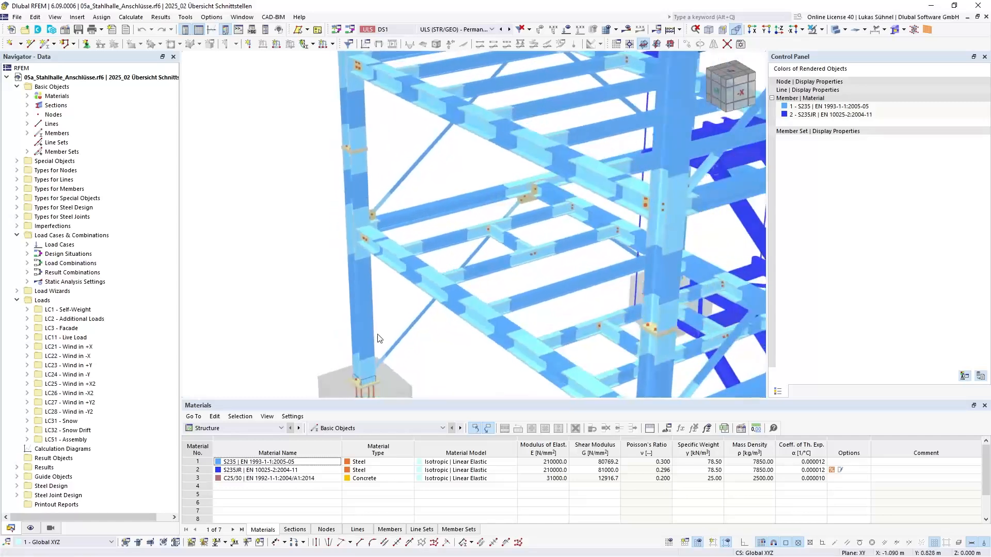
pyautogui.moveTo(446, 187); pyautogui.dragTo(420, 240, button='middle')
pyautogui.scroll(-1, 420, 240)
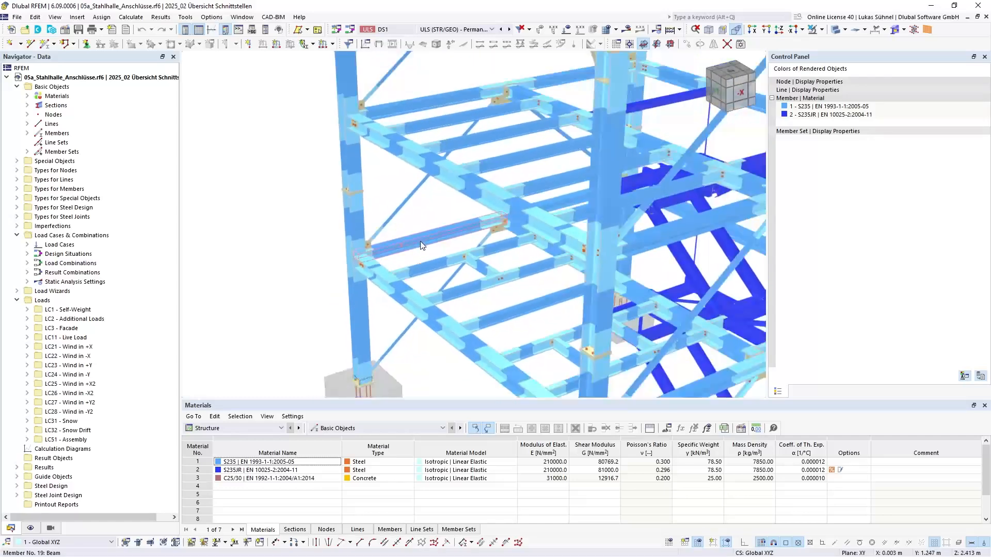
pyautogui.moveTo(380, 192); pyautogui.dragTo(413, 196, button='middle')
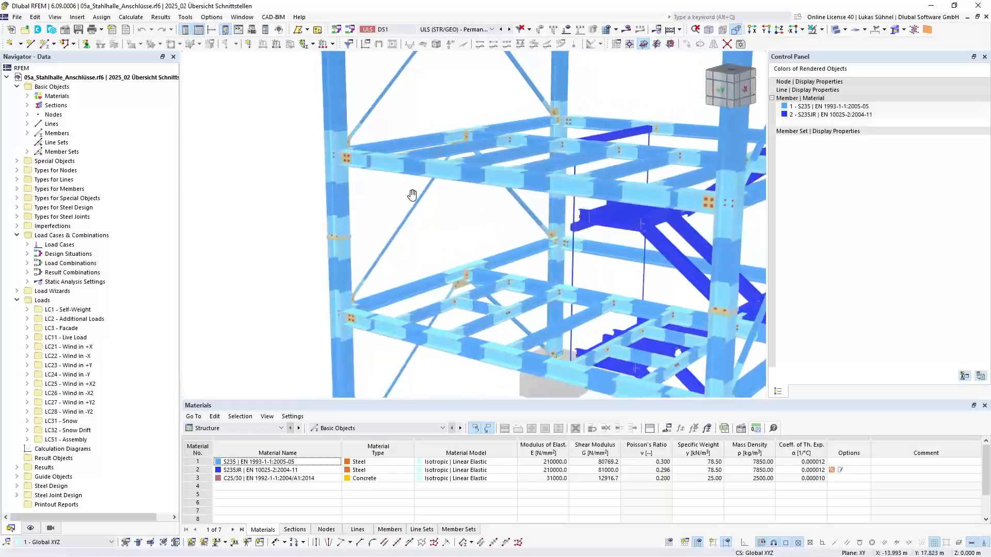
pyautogui.scroll(5, 475, 278)
pyautogui.keyDown('ctrl'); pyautogui.moveTo(459, 348); pyautogui.dragTo(405, 286, button='middle'); pyautogui.keyUp('ctrl')
pyautogui.scroll(3, 451, 324)
pyautogui.scroll(-6, 451, 324)
pyautogui.scroll(-3, 443, 314)
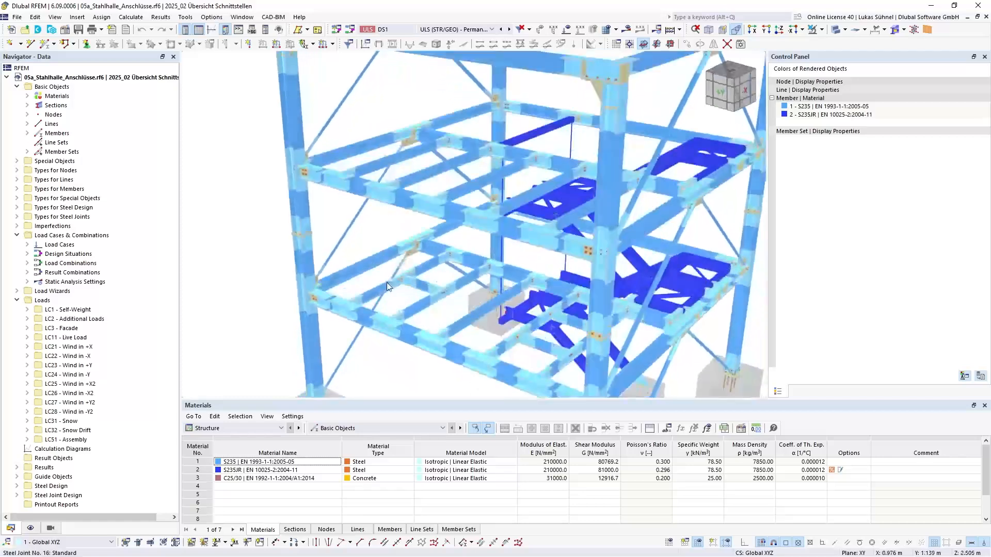
pyautogui.scroll(-4, 405, 286)
pyautogui.keyDown('ctrl'); pyautogui.moveTo(467, 309); pyautogui.dragTo(531, 217, button='middle'); pyautogui.keyUp('ctrl')
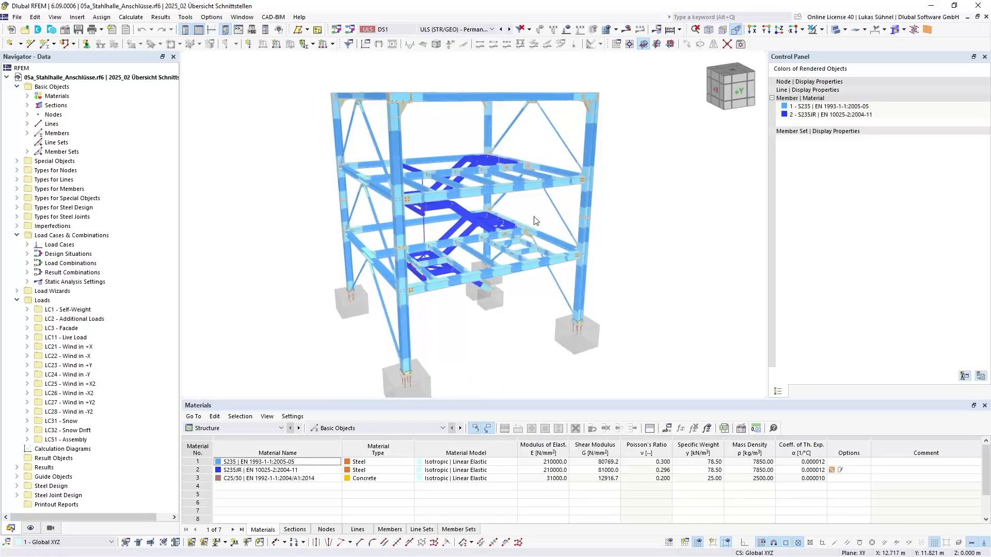
pyautogui.keyDown('ctrl'); pyautogui.moveTo(308, 223); pyautogui.dragTo(270, 218, button='middle'); pyautogui.keyUp('ctrl')
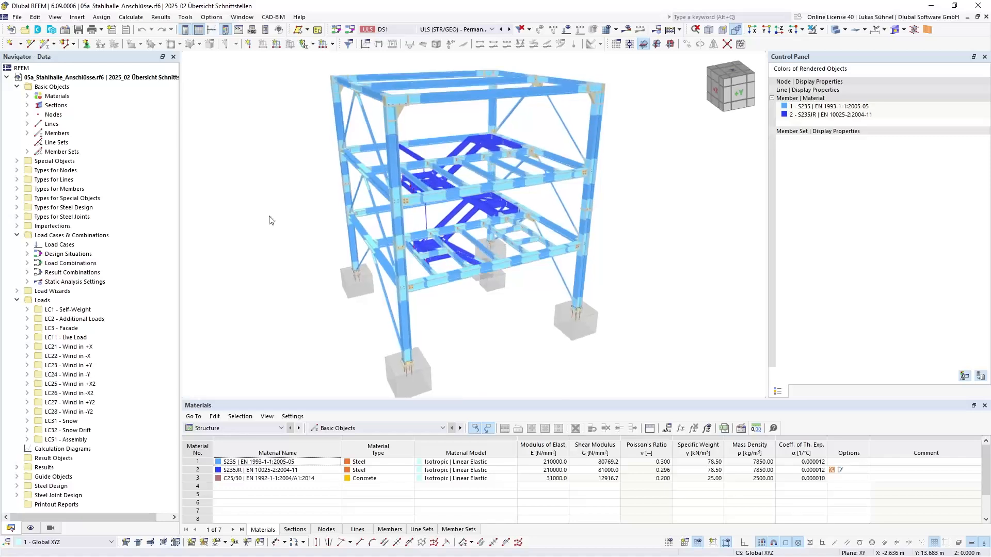
# Export the steel tower model to the Desktop as the binary glTF 2.0 file 05a_Stahlhalle_Anschlüsse.glb.
pyautogui.click(17, 16)
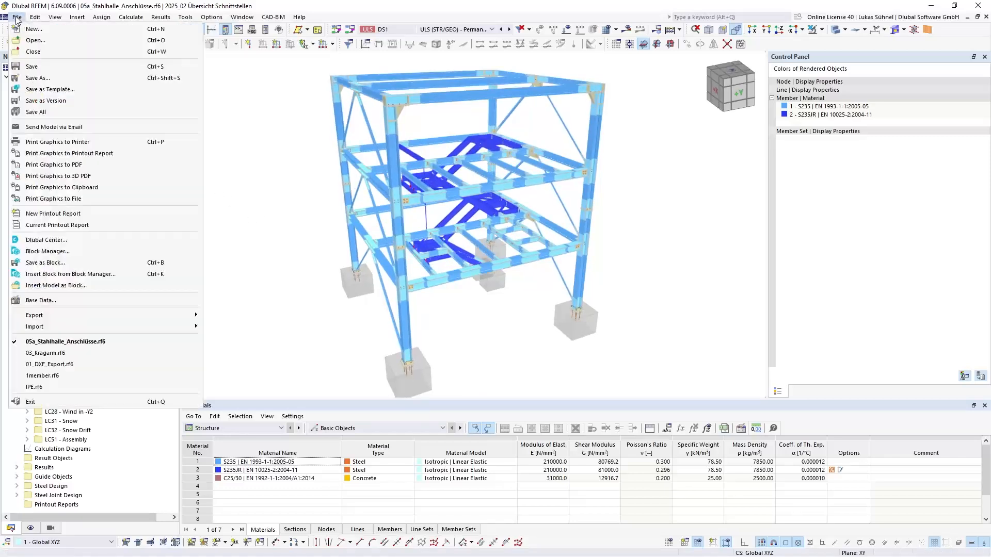
pyautogui.moveTo(140, 316)
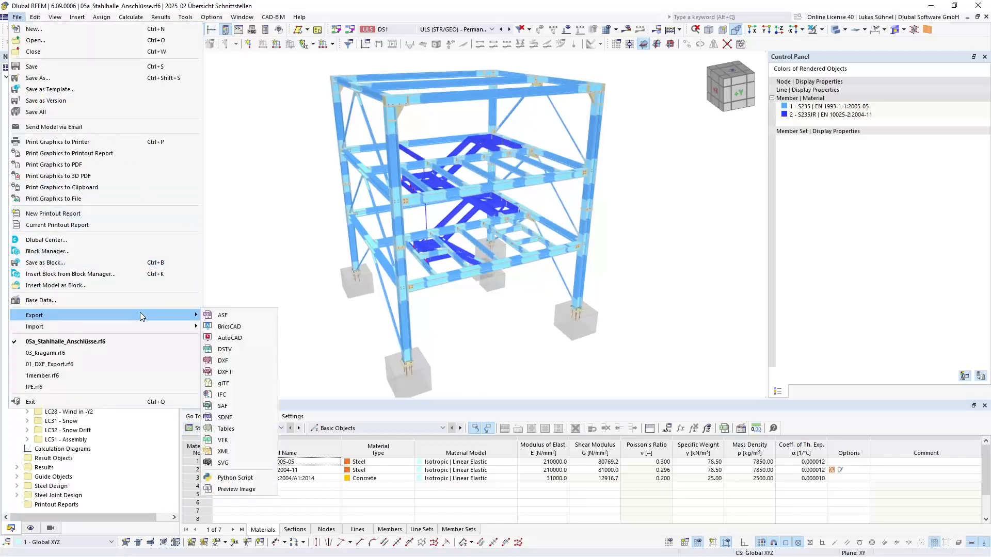
pyautogui.click(232, 383)
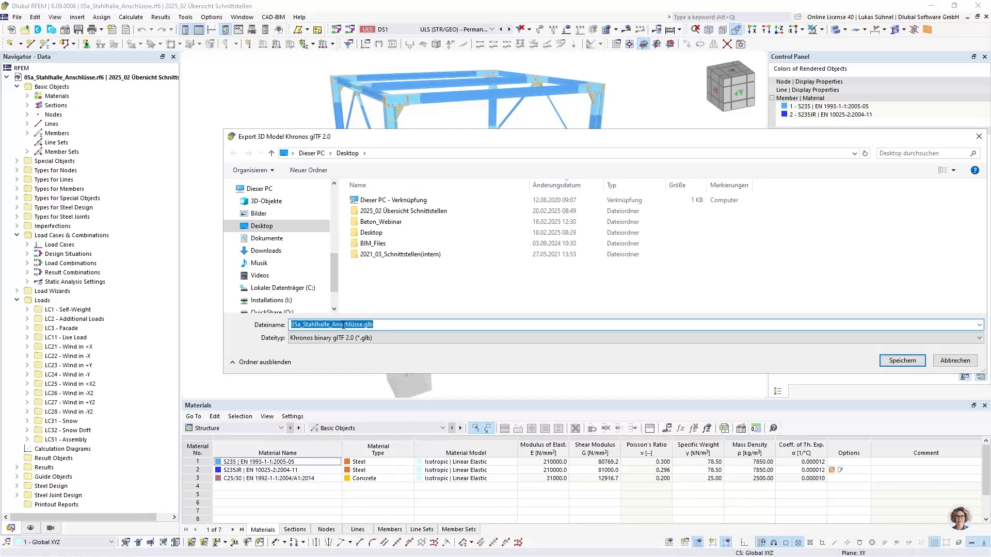
pyautogui.click(889, 359)
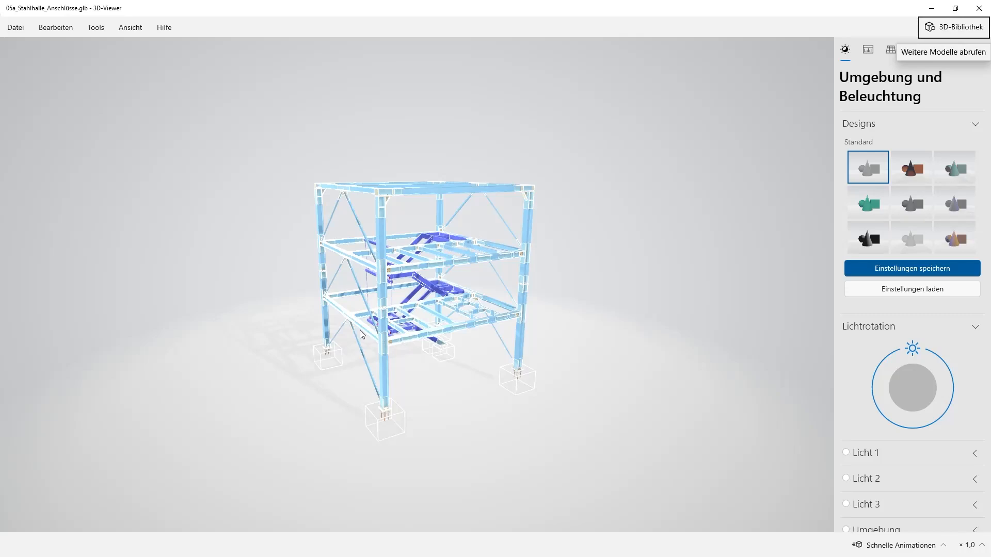
# Examine the exported 05a_Stahlhalle_Anschlüsse.glb in 3D-Viewer from several sides, including the stairs, floor beams and joints up close.
pyautogui.scroll(5, 447, 360)
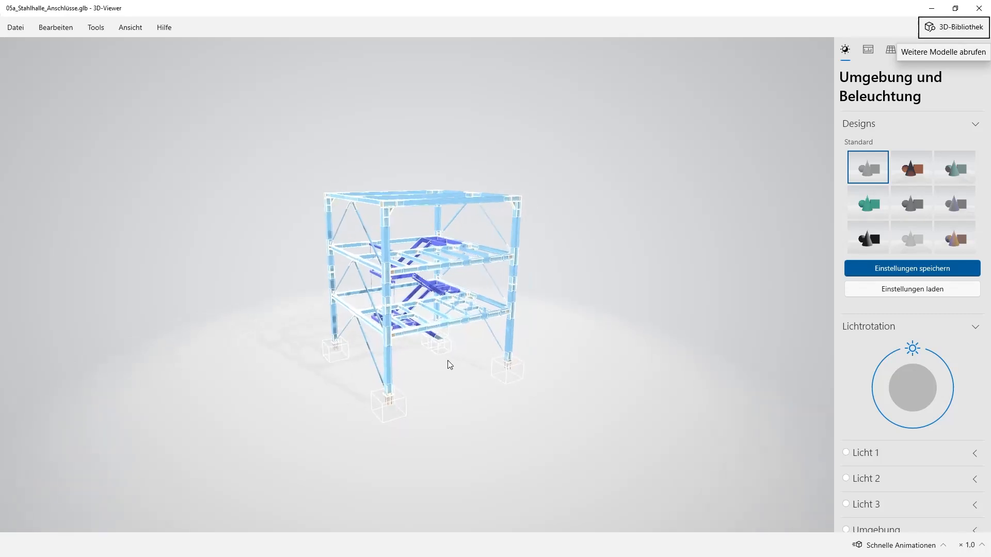
pyautogui.moveTo(499, 422); pyautogui.dragTo(439, 386)
pyautogui.scroll(10, 415, 371)
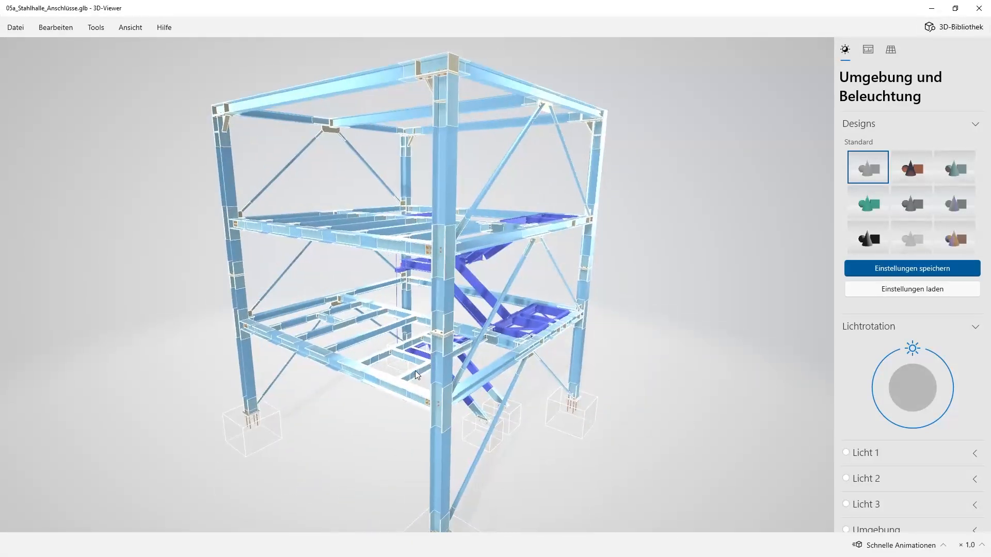
pyautogui.scroll(-2, 417, 367)
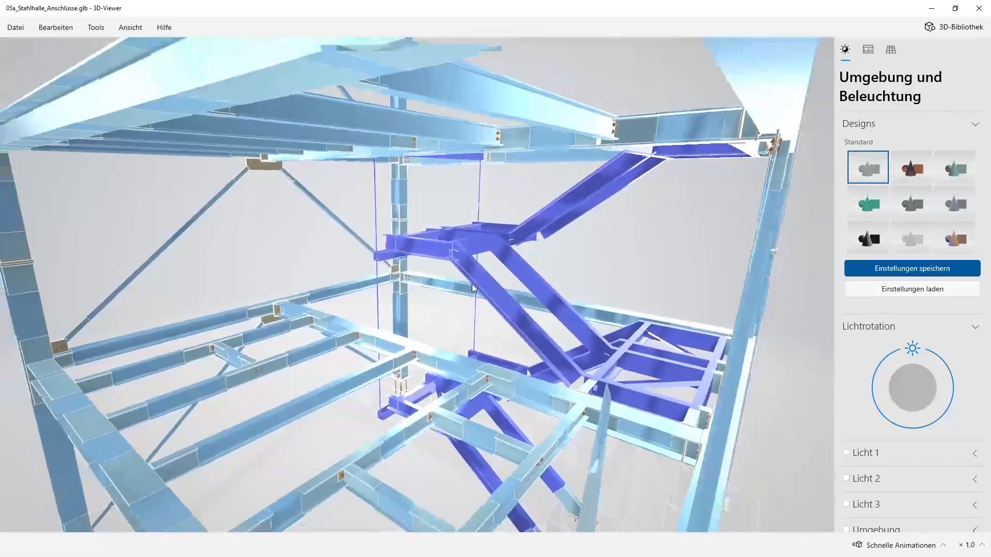
pyautogui.moveTo(472, 284)
pyautogui.mouseDown()
pyautogui.moveTo(506, 298)
pyautogui.moveTo(467, 298)
pyautogui.mouseUp()
pyautogui.scroll(-5, 466, 298)
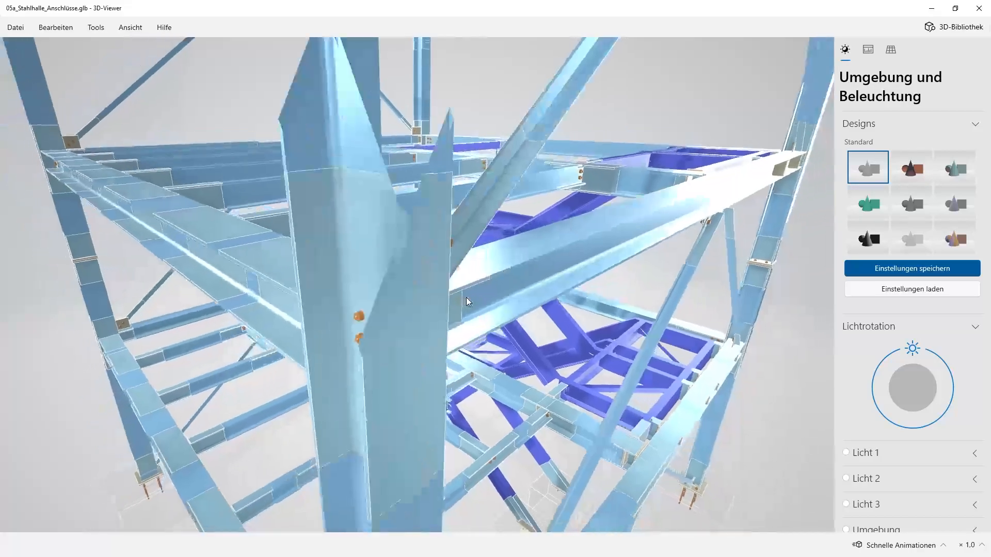
pyautogui.scroll(5, 403, 304)
pyautogui.scroll(7, 403, 304)
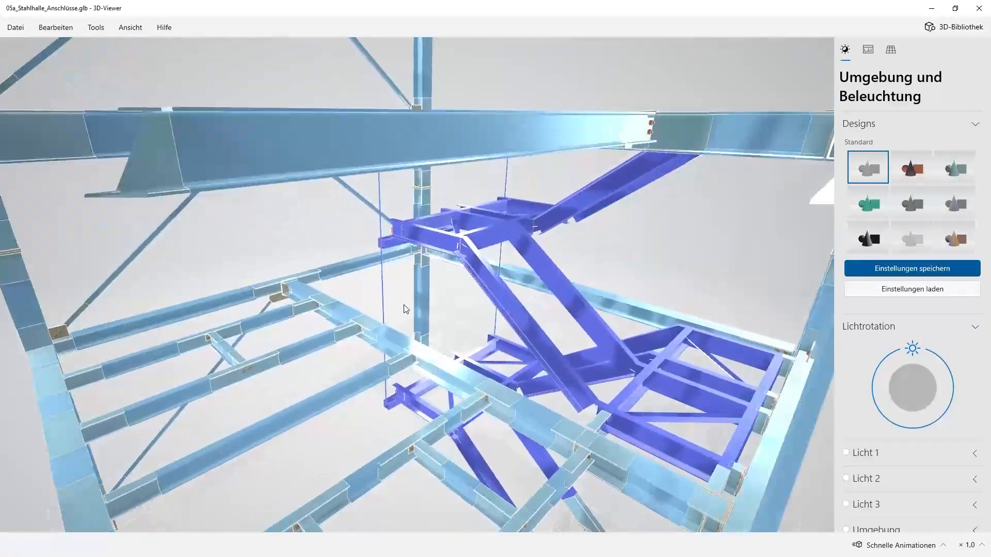
pyautogui.moveTo(314, 336); pyautogui.dragTo(380, 302)
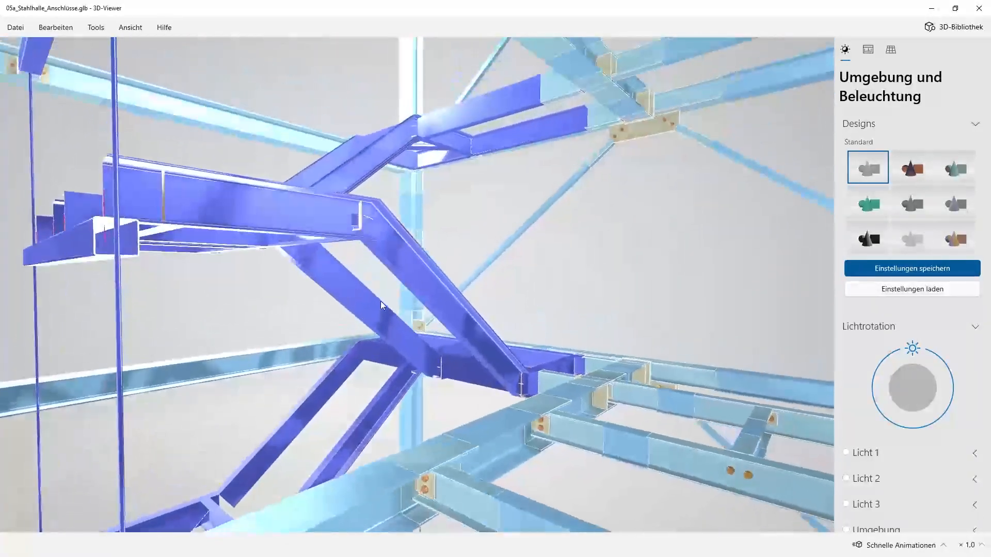
pyautogui.scroll(-4, 384, 358)
pyautogui.scroll(-8, 387, 356)
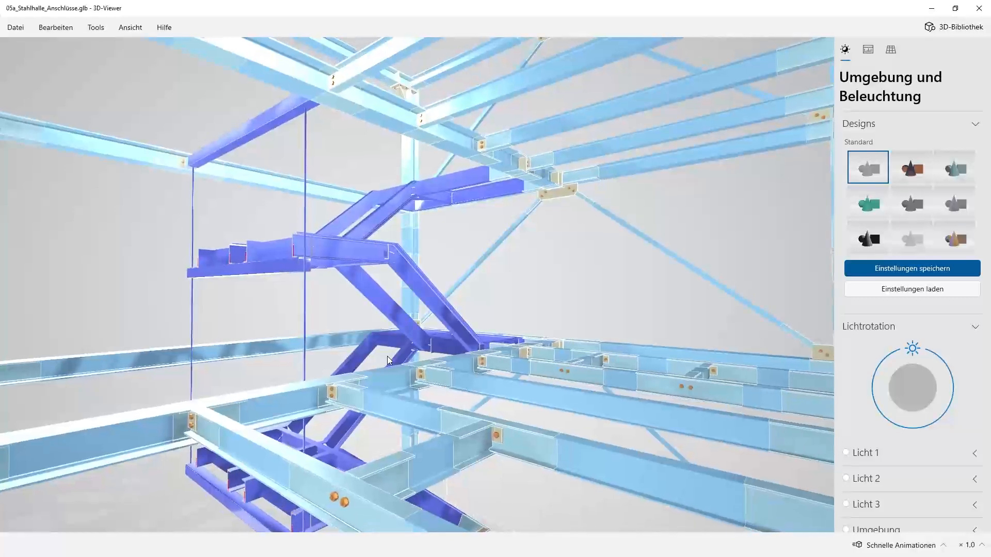
pyautogui.scroll(-2, 387, 357)
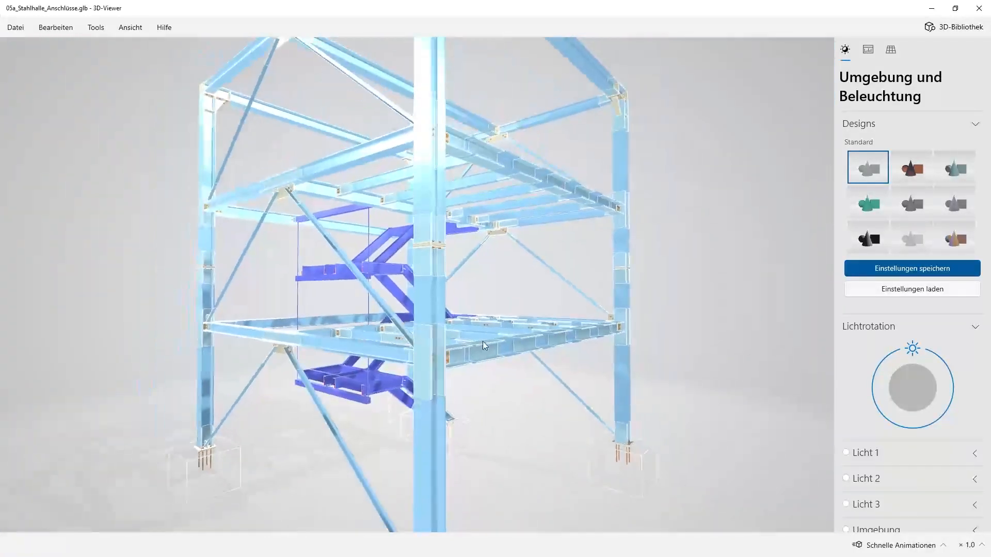
pyautogui.moveTo(483, 342); pyautogui.dragTo(421, 349)
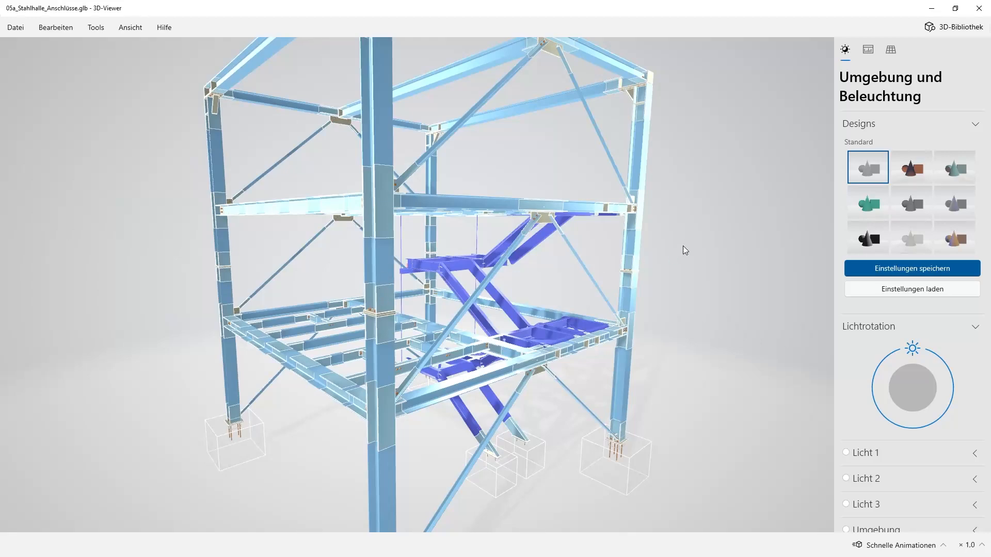
pyautogui.scroll(-3, 377, 303)
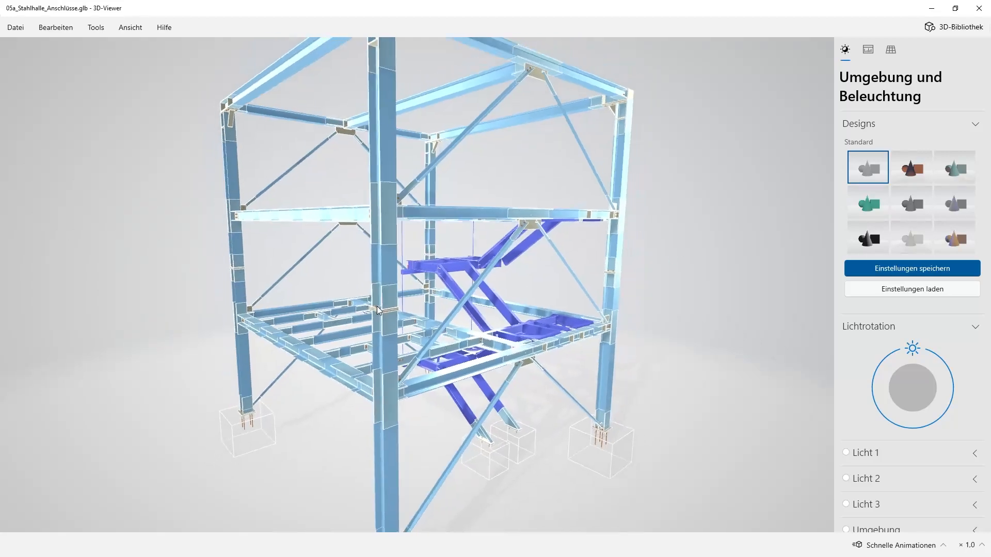
pyautogui.moveTo(461, 243)
pyautogui.mouseDown()
pyautogui.moveTo(420, 258)
pyautogui.moveTo(478, 257)
pyautogui.moveTo(435, 265)
pyautogui.moveTo(465, 261)
pyautogui.mouseUp()
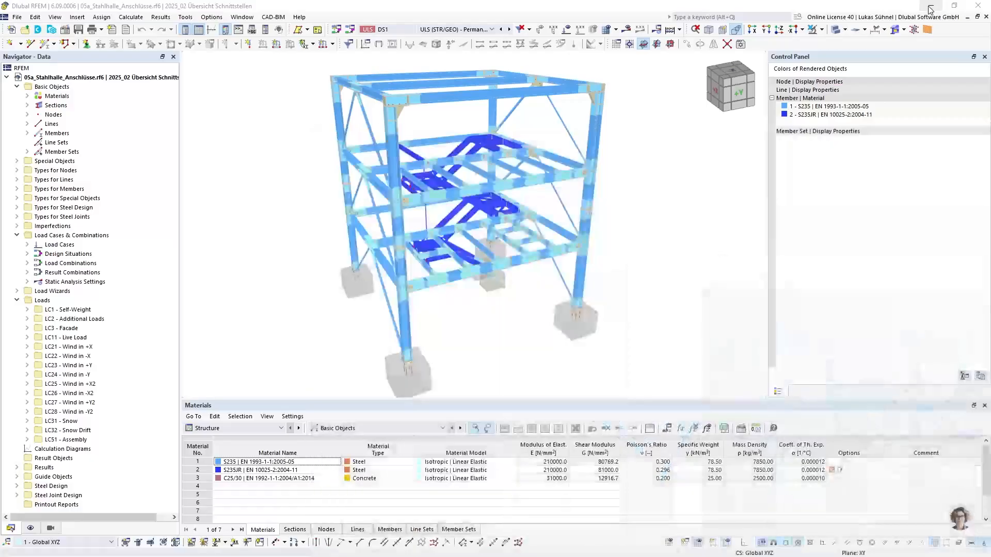
# Leave 3D-Viewer for the presentation and advance to the VTK (*.vtm / *.vtp) slide.
pyautogui.click(931, 9)
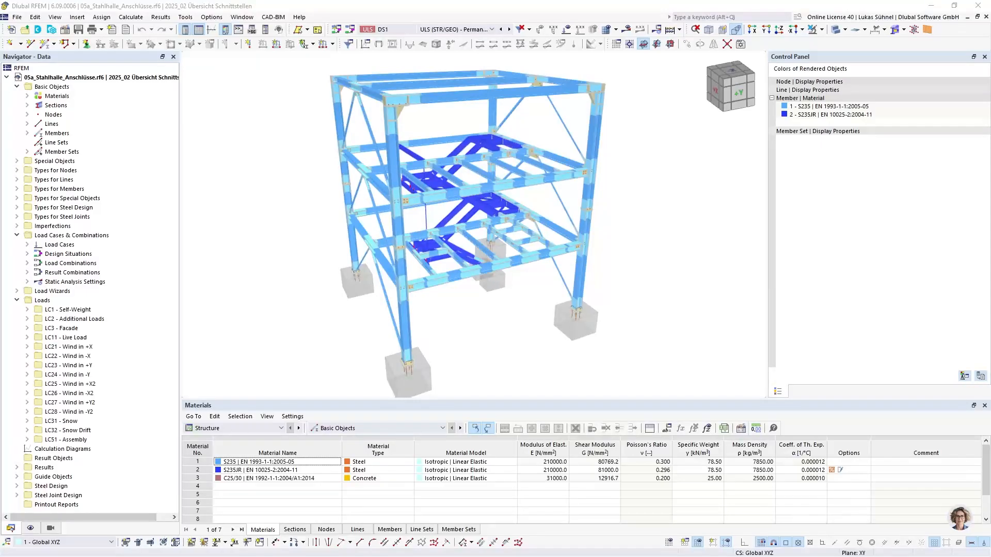
pyautogui.hotkey('alt', 'Tab')
pyautogui.click(439, 302)
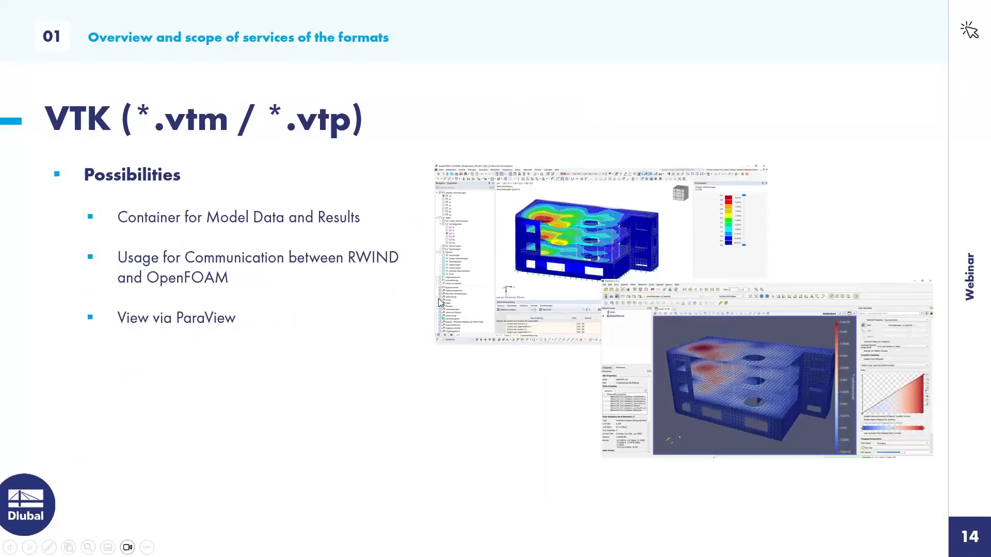
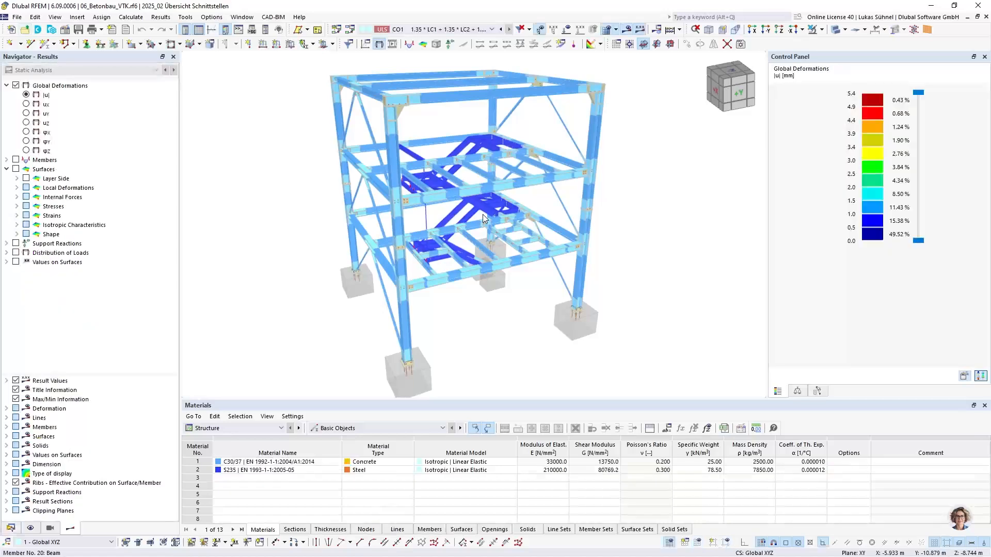
# In RFEM, display the global deformations |u| of the 06_Betonbau_VTK building for CO1 with the model shown as wireframe.
pyautogui.click(628, 33)
pyautogui.moveTo(535, 115); pyautogui.dragTo(596, 175, button='middle')
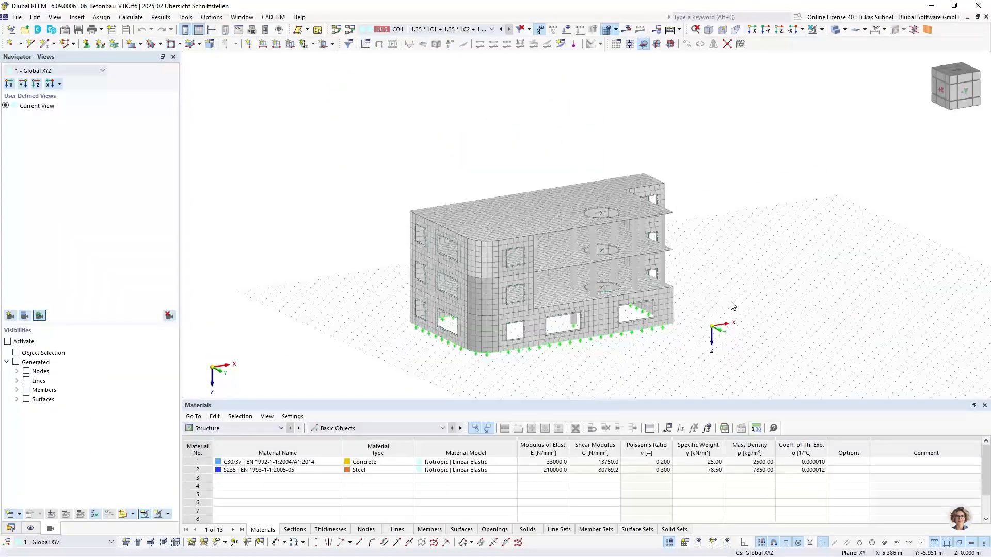
pyautogui.moveTo(730, 305); pyautogui.dragTo(645, 281, button='middle')
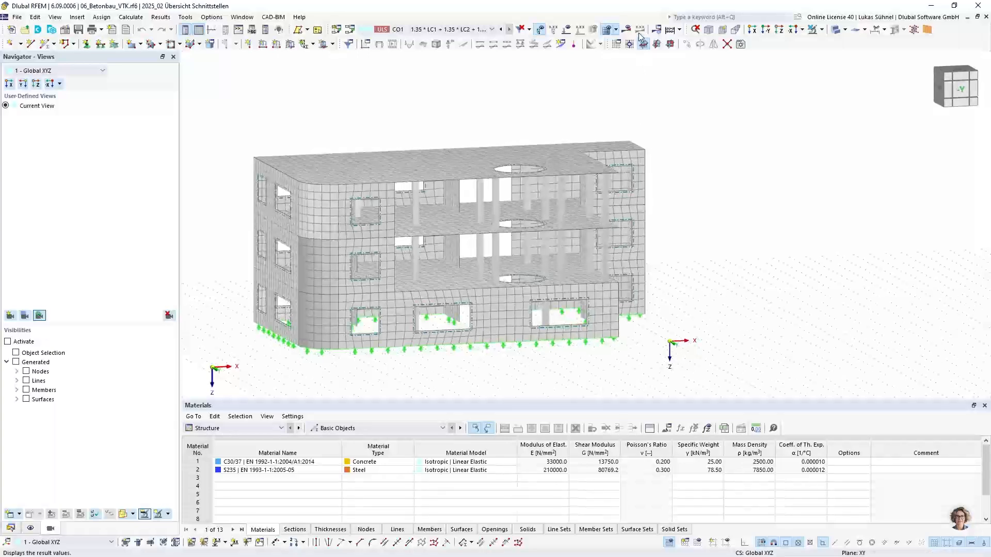
pyautogui.click(626, 30)
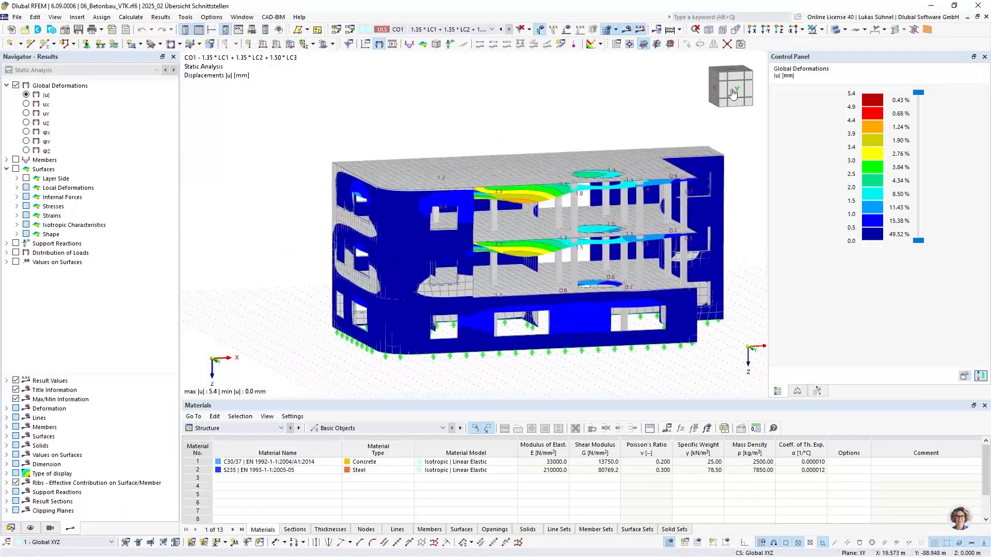
pyautogui.click(834, 31)
pyautogui.moveTo(505, 98); pyautogui.dragTo(310, 108, button='middle')
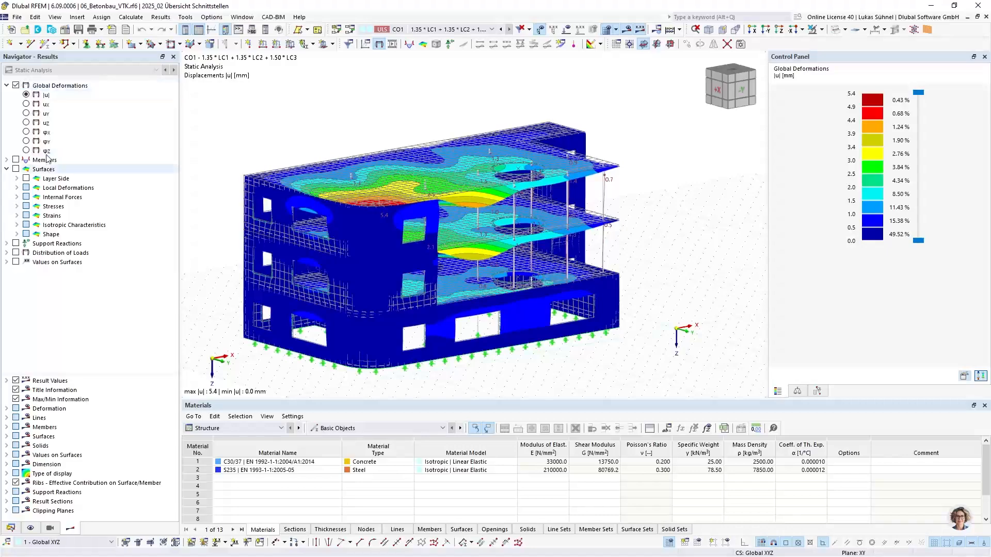
# Display the axial forces N among the internal forces of the building's members.
pyautogui.click(7, 160)
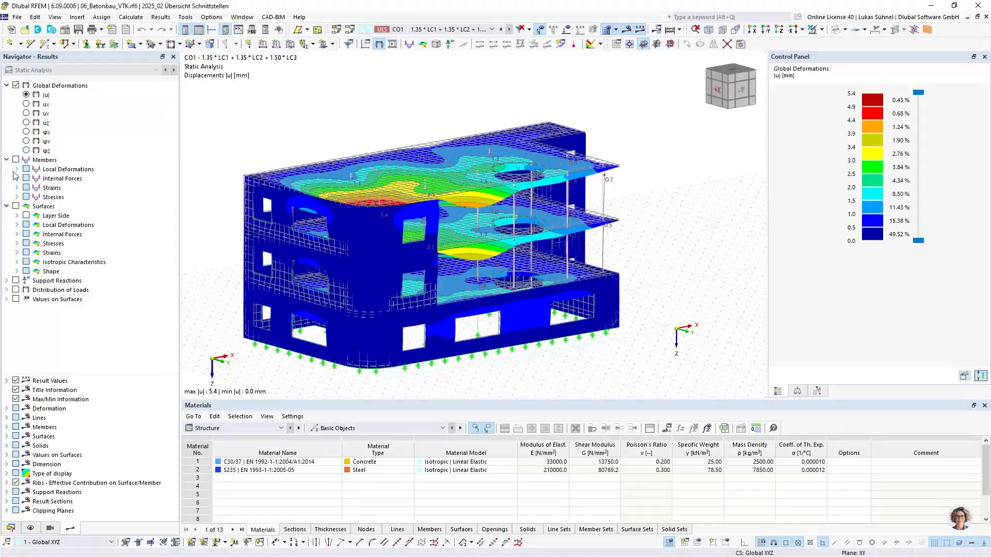
pyautogui.click(17, 178)
pyautogui.click(37, 188)
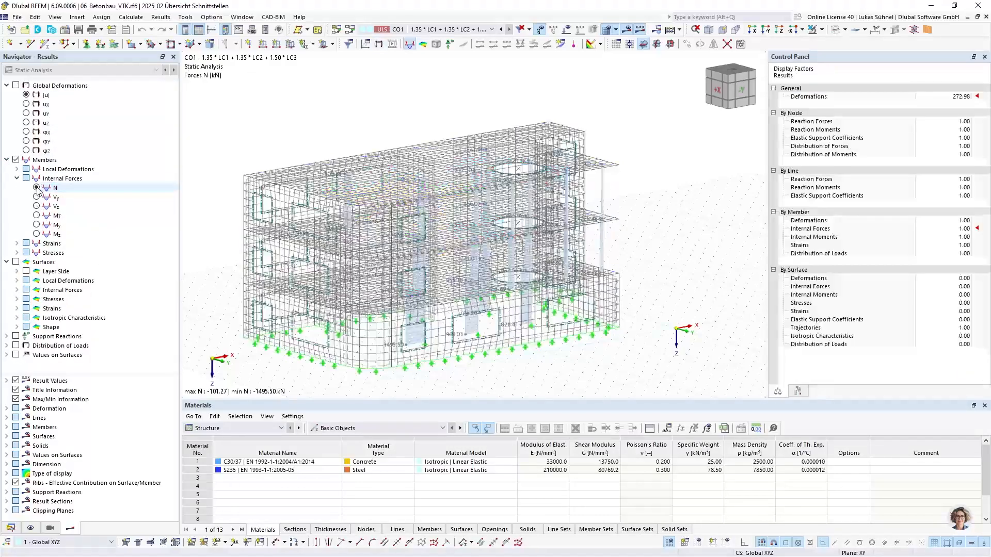
pyautogui.moveTo(361, 170); pyautogui.dragTo(206, 186, button='middle')
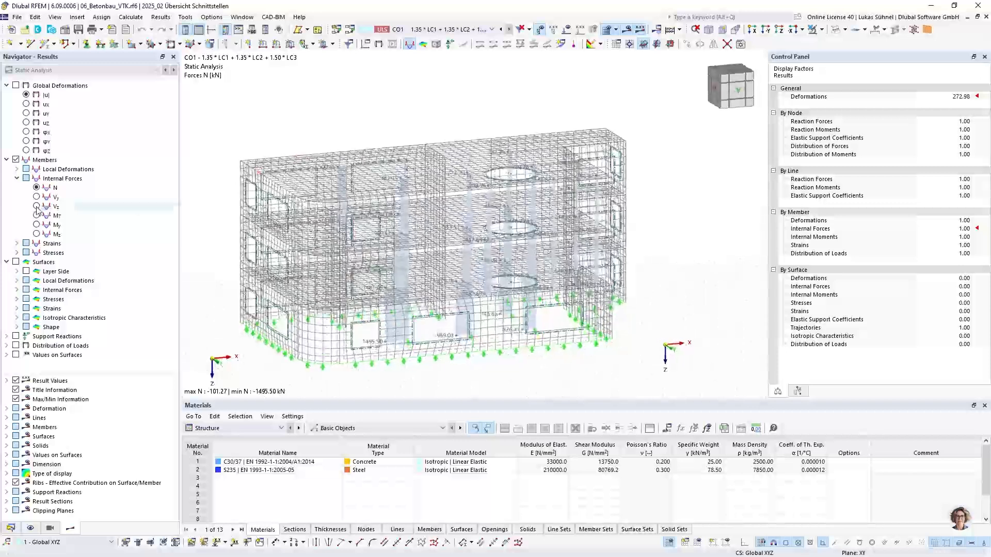
# Hide the member results and display the basic stresses σx,+ on the building's surfaces.
pyautogui.click(16, 160)
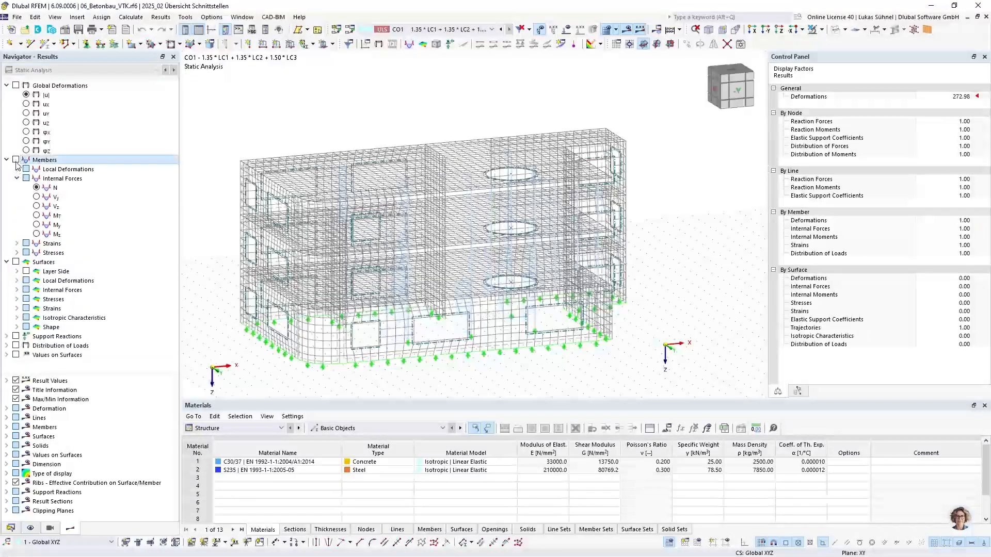
pyautogui.click(17, 300)
pyautogui.click(27, 308)
pyautogui.click(47, 318)
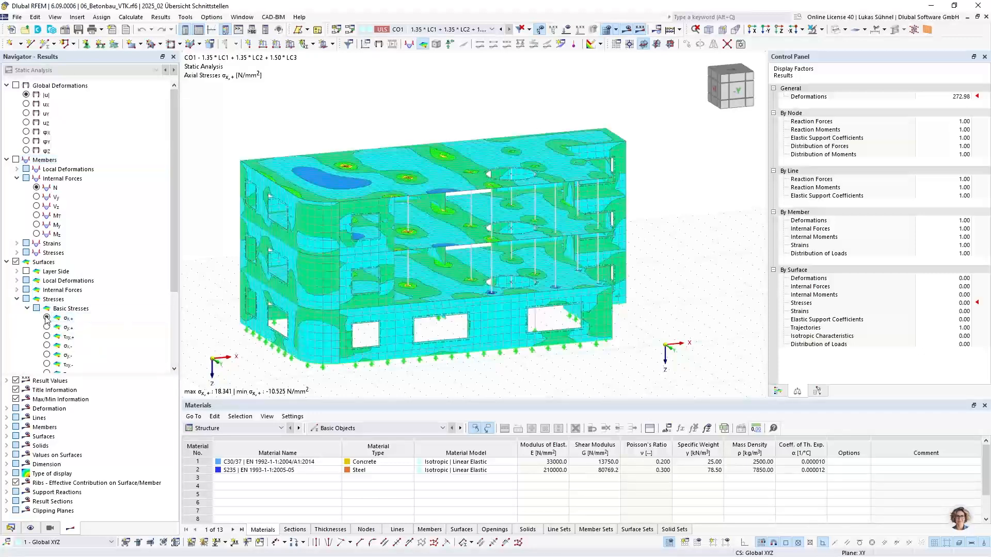
pyautogui.moveTo(269, 200); pyautogui.dragTo(314, 190, button='middle')
pyautogui.scroll(-4, 93, 258)
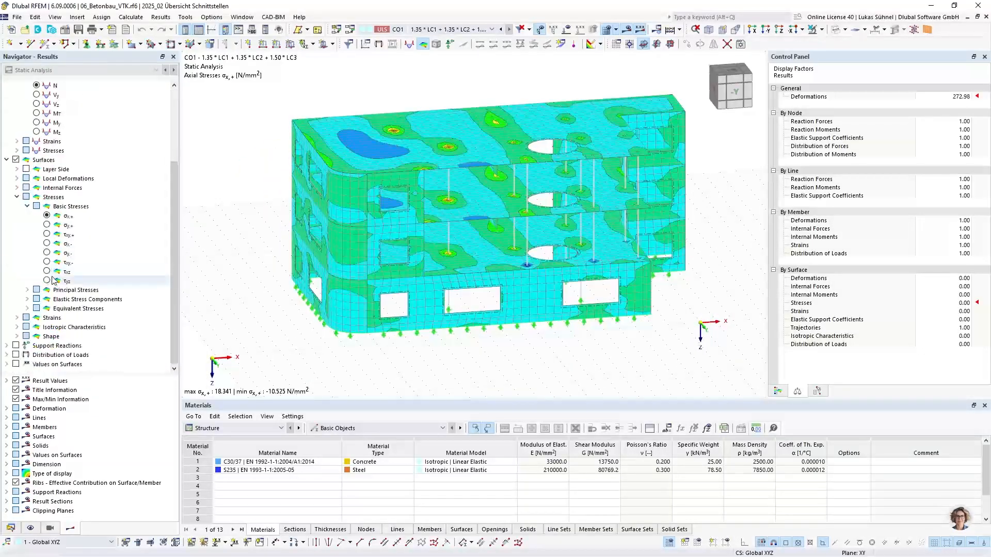
pyautogui.moveTo(333, 271); pyautogui.dragTo(286, 247, button='middle')
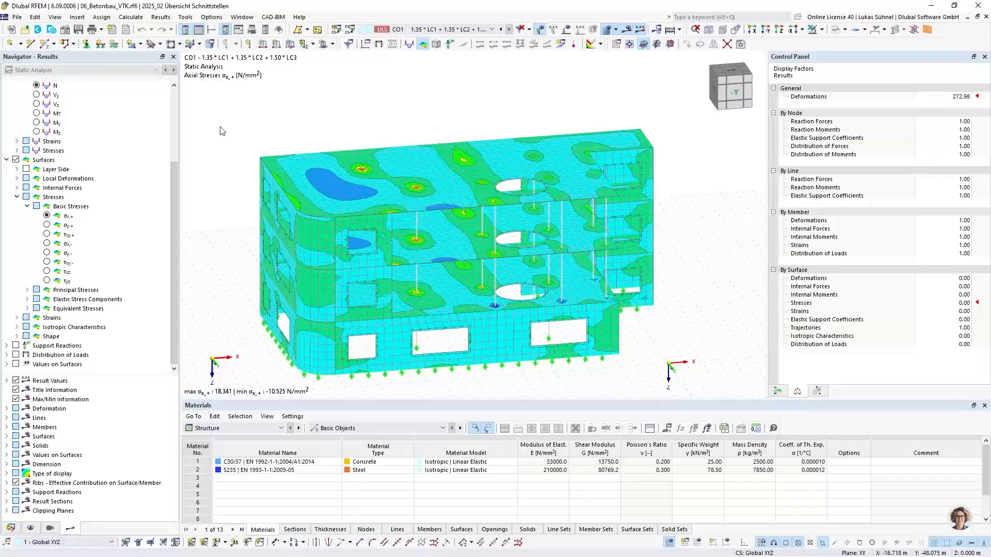
# Export the building's results to the Desktop as a VTK multiblock container named results.
pyautogui.click(17, 18)
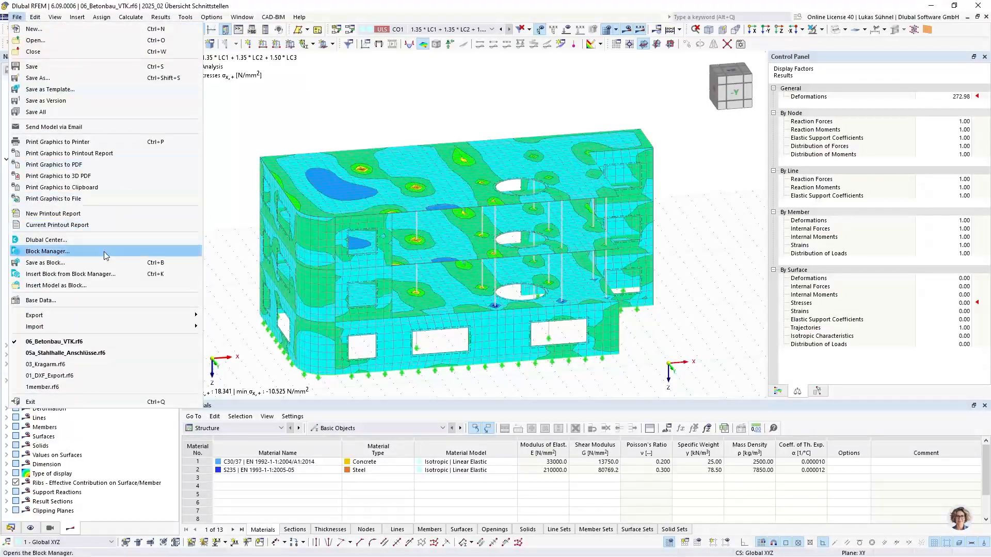
pyautogui.moveTo(75, 315)
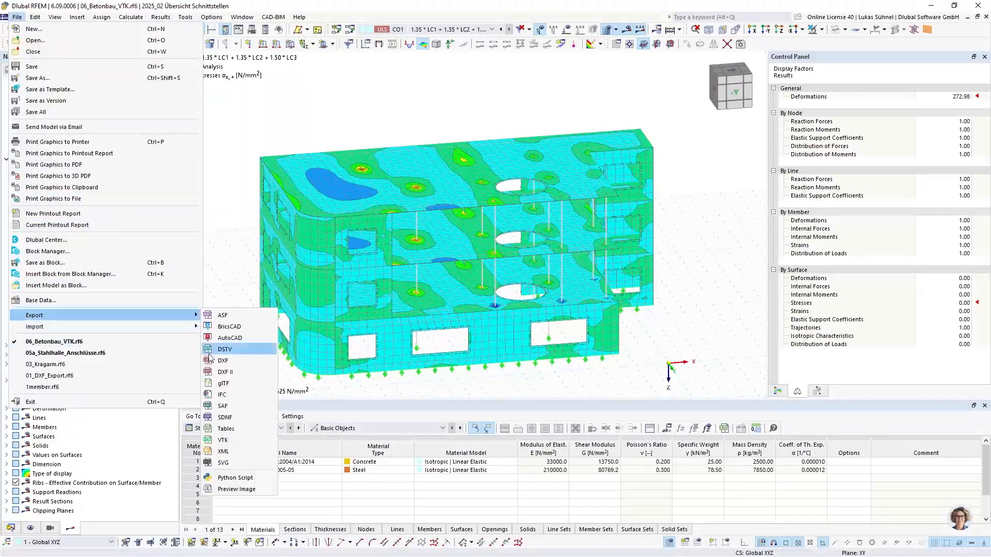
pyautogui.click(223, 440)
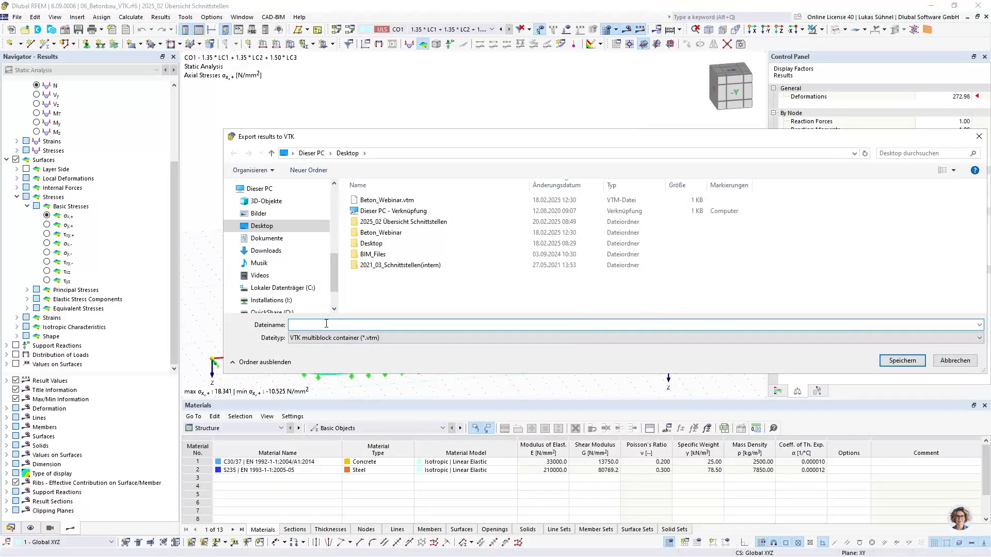
pyautogui.write('results')
pyautogui.click(902, 360)
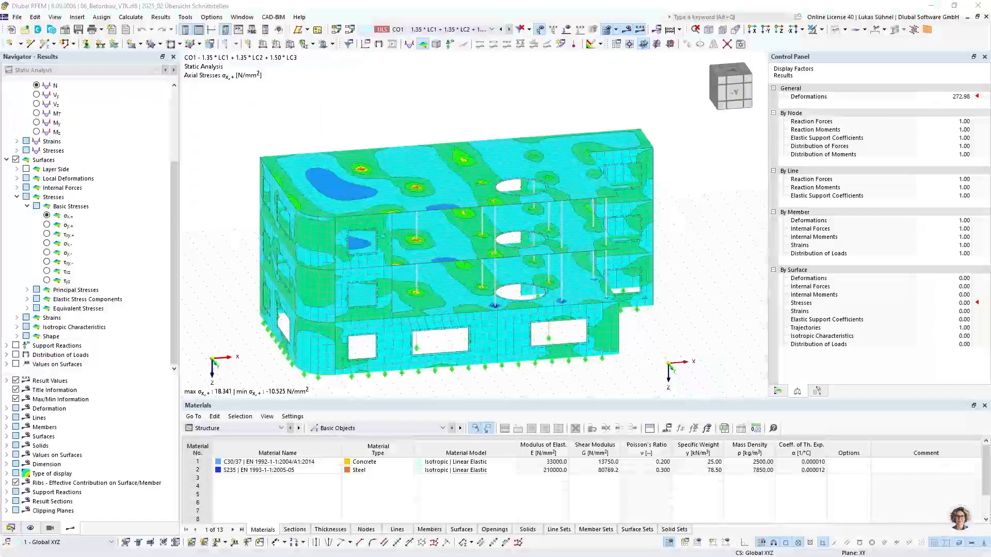
# Check the exported results.vtm file and the contents of the results folder on the Desktop.
pyautogui.moveTo(990, 114); pyautogui.dragTo(857, 118)
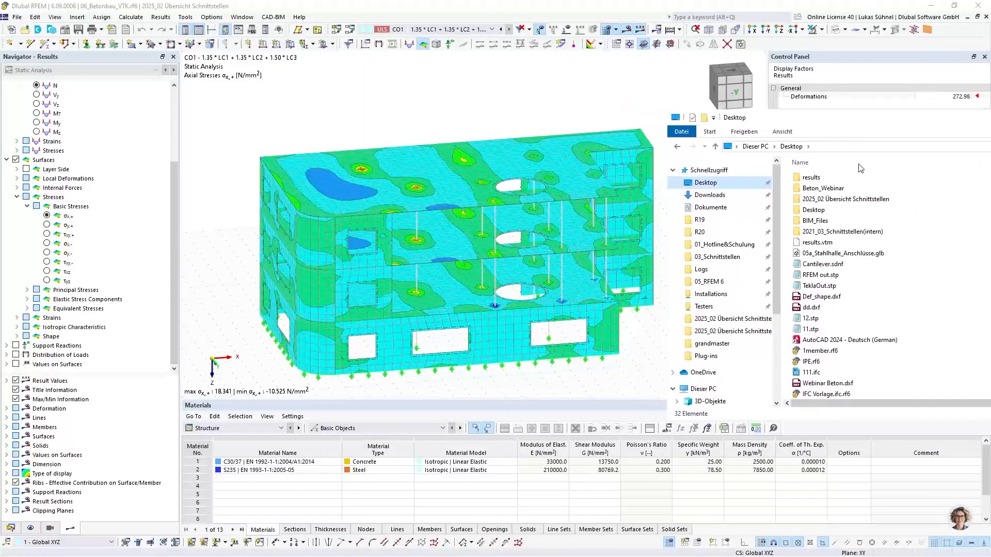
pyautogui.click(832, 243)
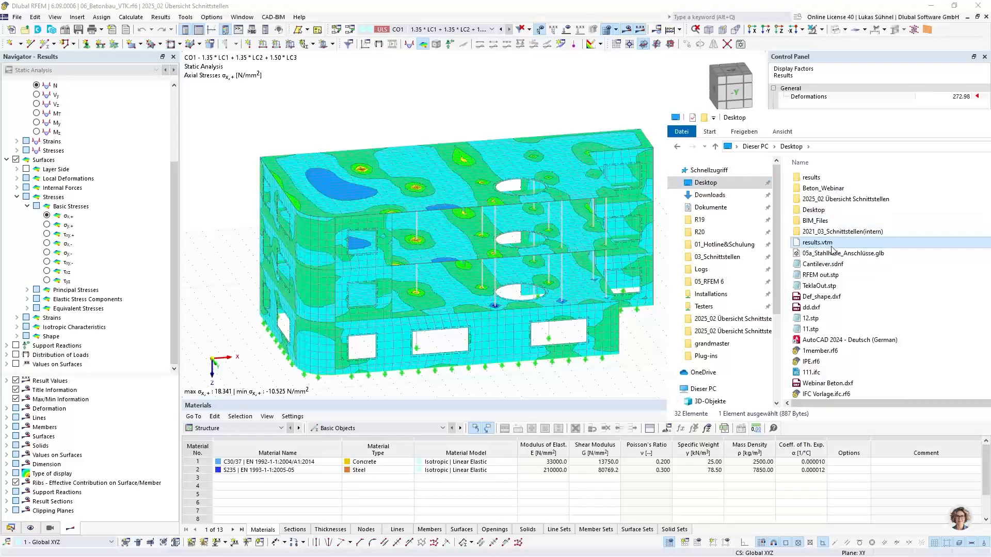
pyautogui.click(854, 222)
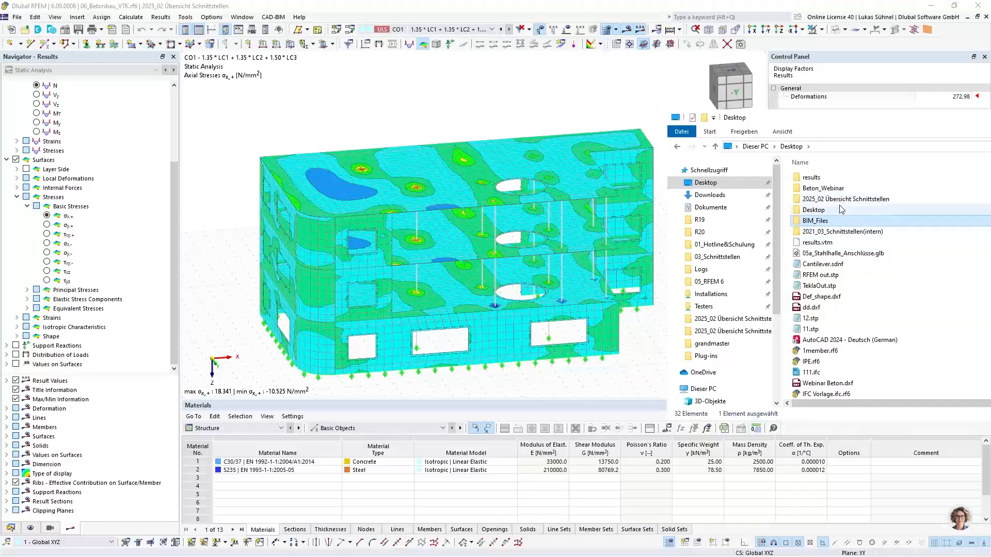
pyautogui.doubleClick(825, 177)
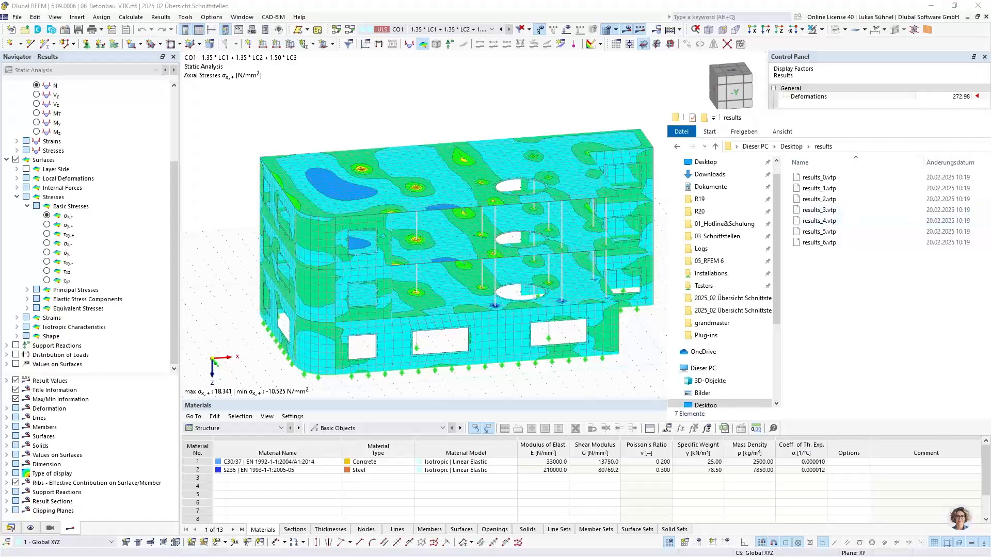
pyautogui.hotkey('alt', 'Left')
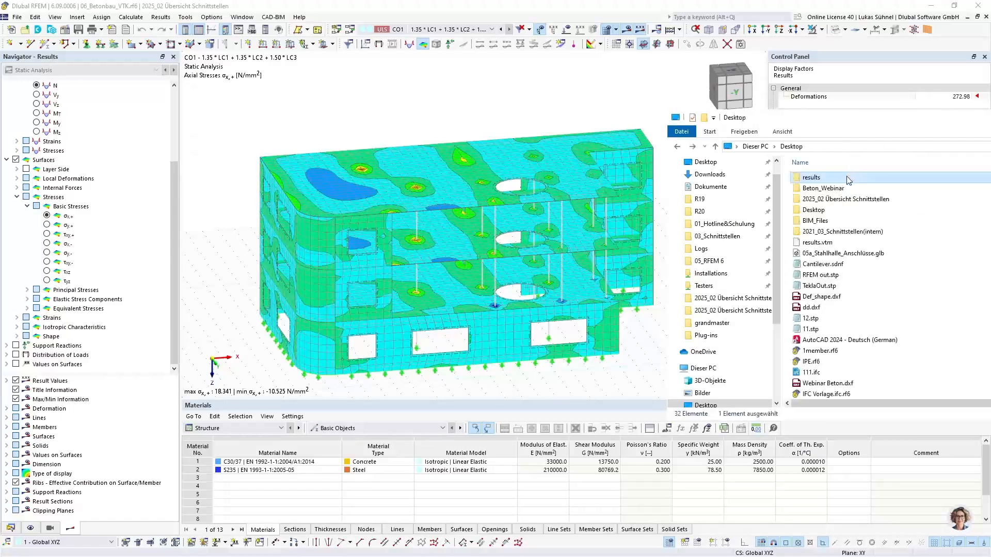
pyautogui.moveTo(835, 118); pyautogui.dragTo(990, 126)
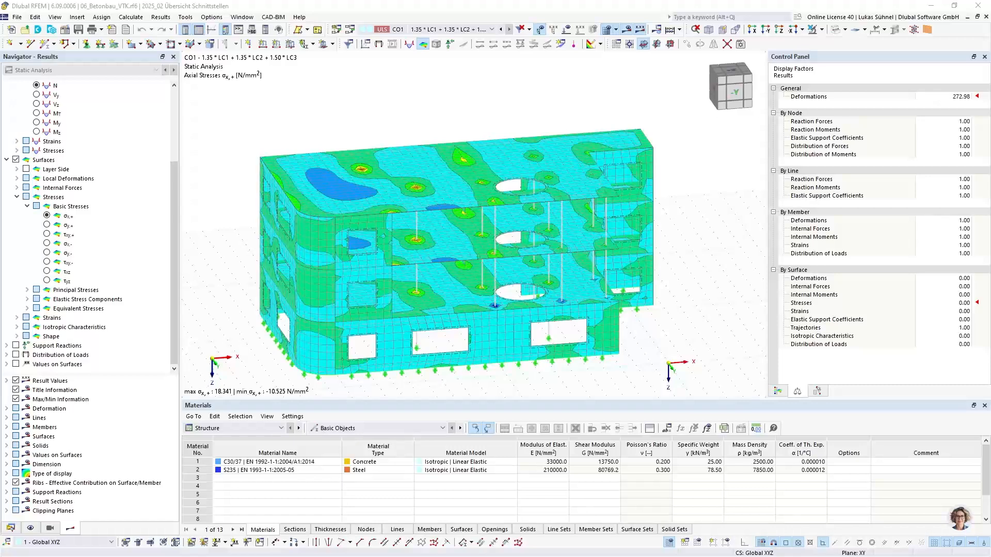
# Switch to ParaView, open results.vtm from the Desktop and show the dataset in the render view.
pyautogui.moveTo(990, 98); pyautogui.dragTo(403, 0)
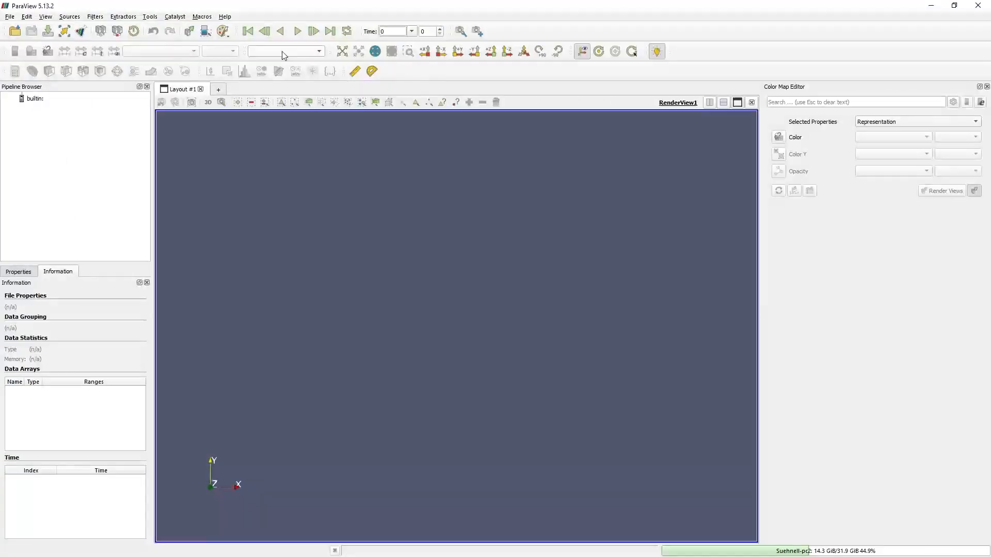
pyautogui.click(10, 17)
pyautogui.click(27, 27)
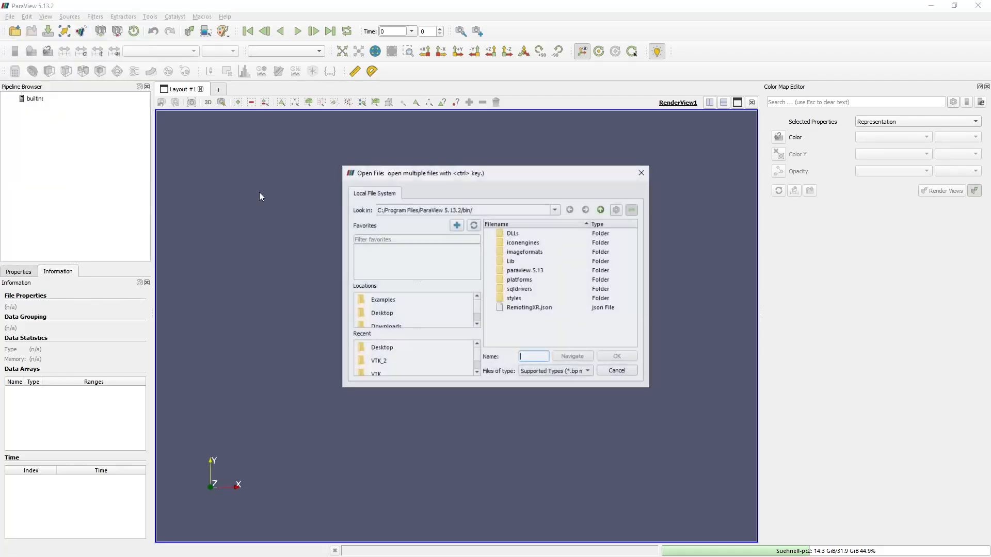
pyautogui.click(383, 314)
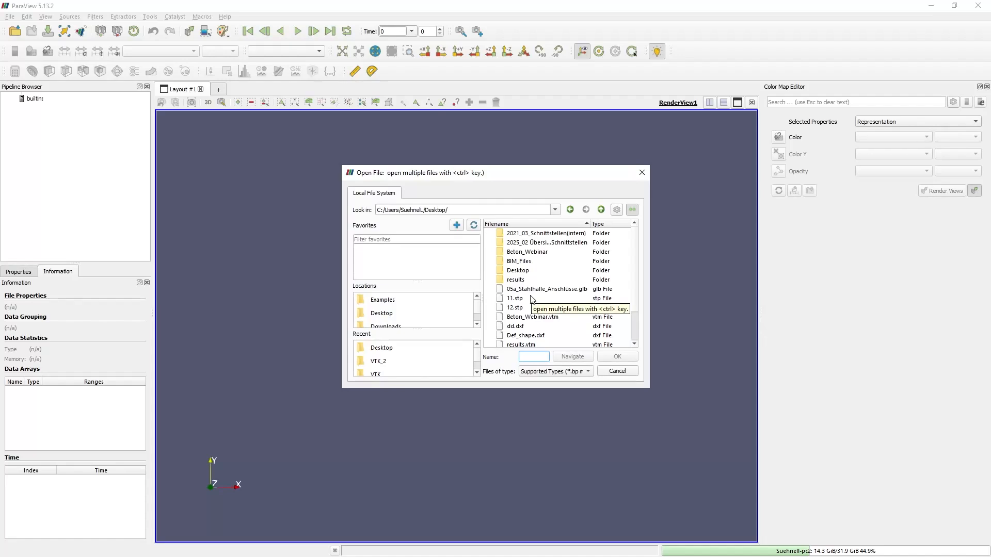
pyautogui.scroll(-2, 531, 328)
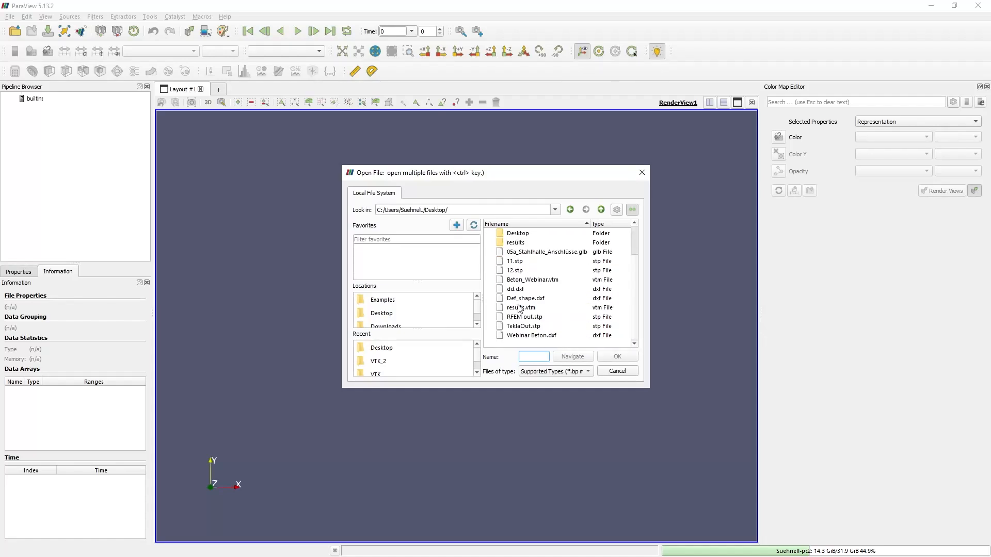
pyautogui.click(519, 308)
pyautogui.click(586, 373)
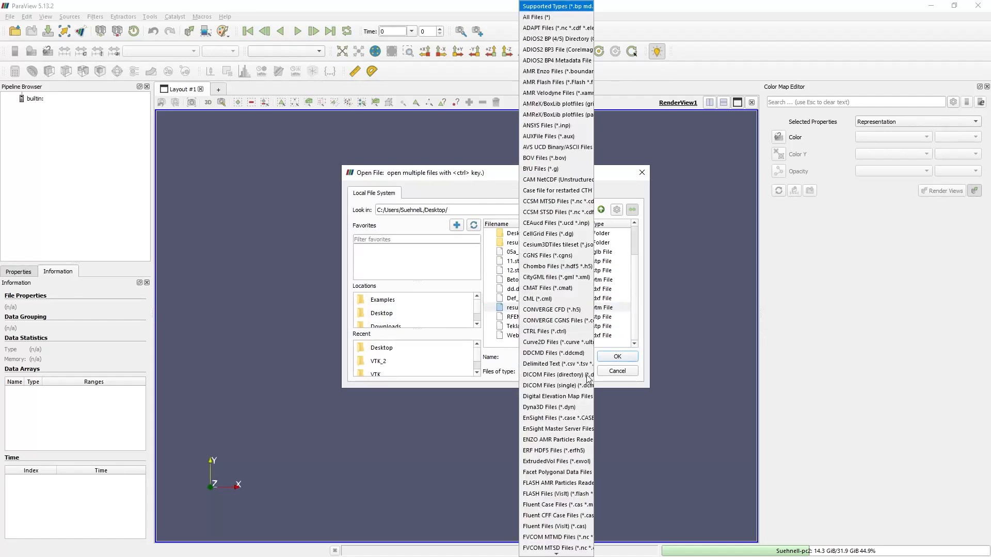
pyautogui.click(473, 387)
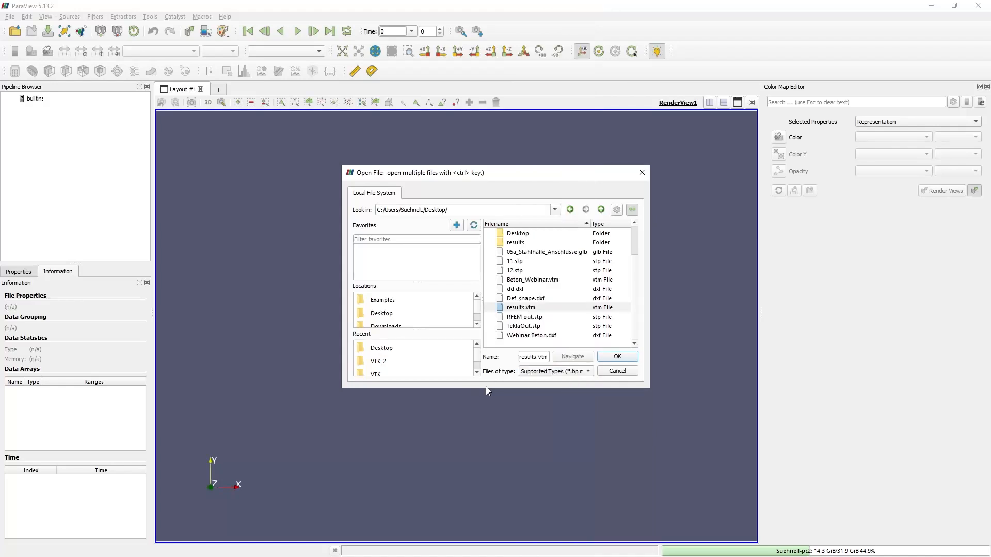
pyautogui.click(618, 357)
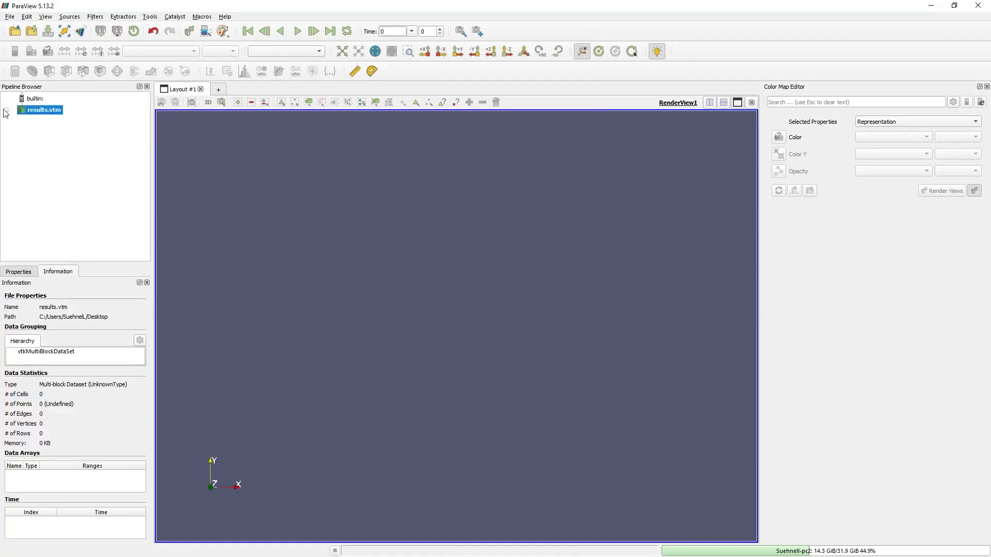
pyautogui.click(5, 110)
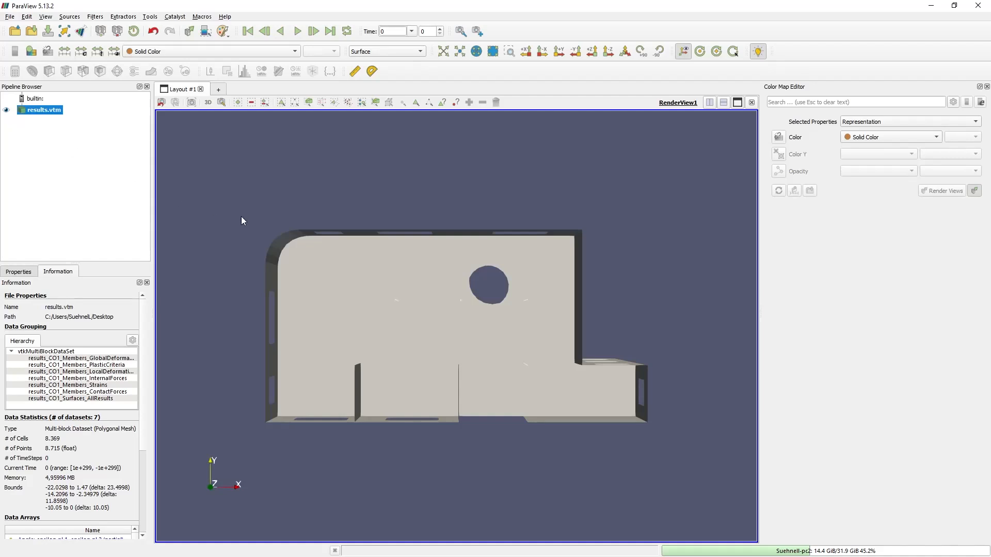
# Color the imported building by the result array Displacements: |u| (partial).
pyautogui.moveTo(396, 213); pyautogui.dragTo(340, 346)
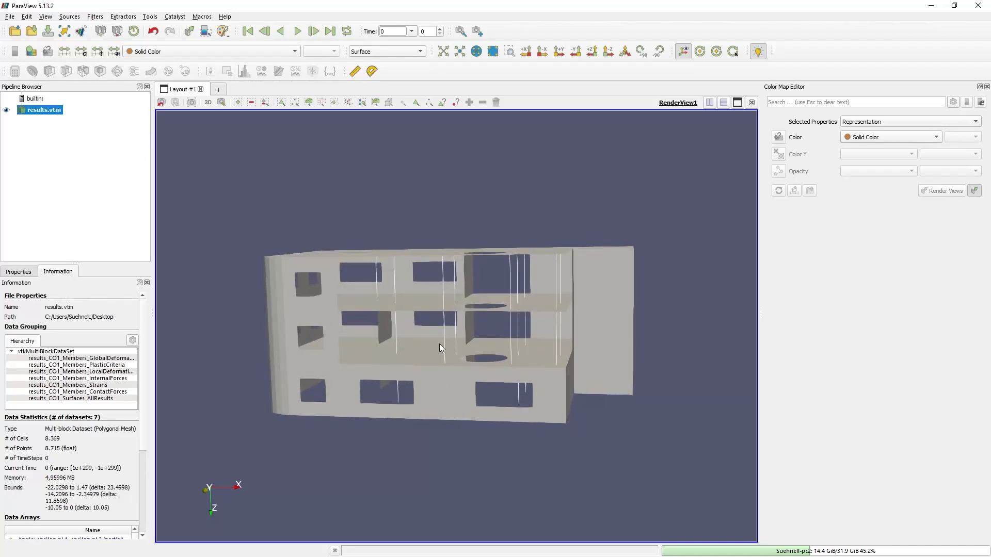
pyautogui.scroll(3, 387, 368)
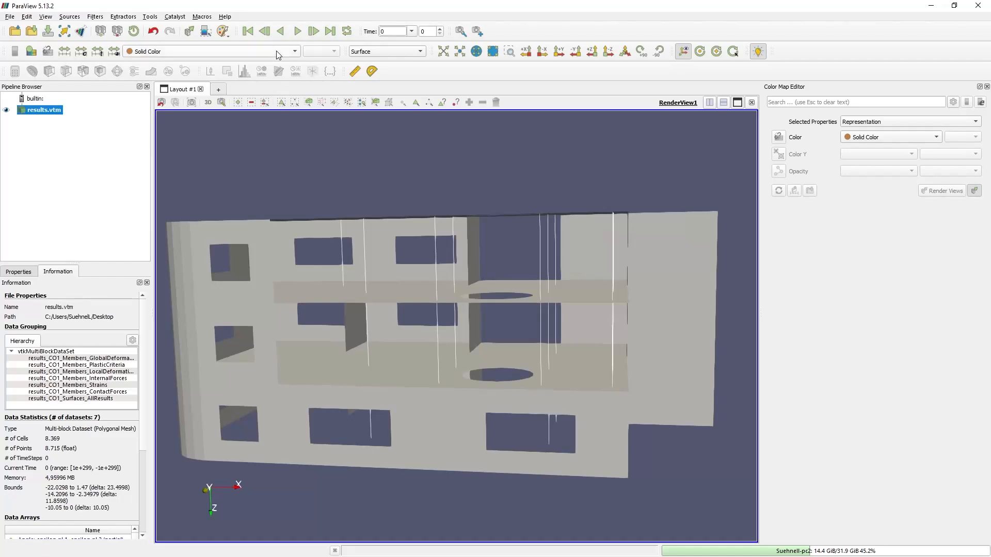
pyautogui.click(262, 52)
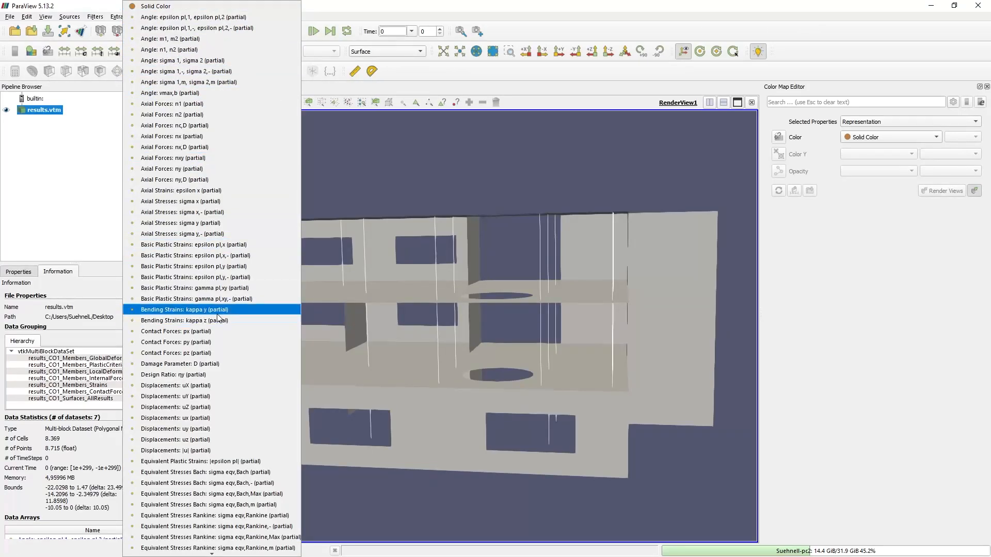
pyautogui.scroll(-15, 212, 317)
pyautogui.scroll(-13, 212, 319)
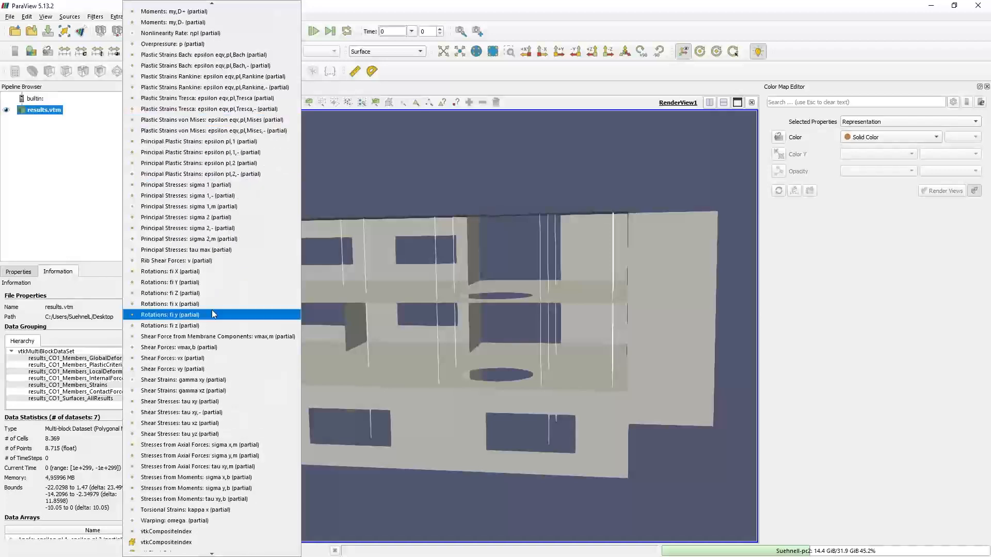
pyautogui.scroll(-1, 212, 310)
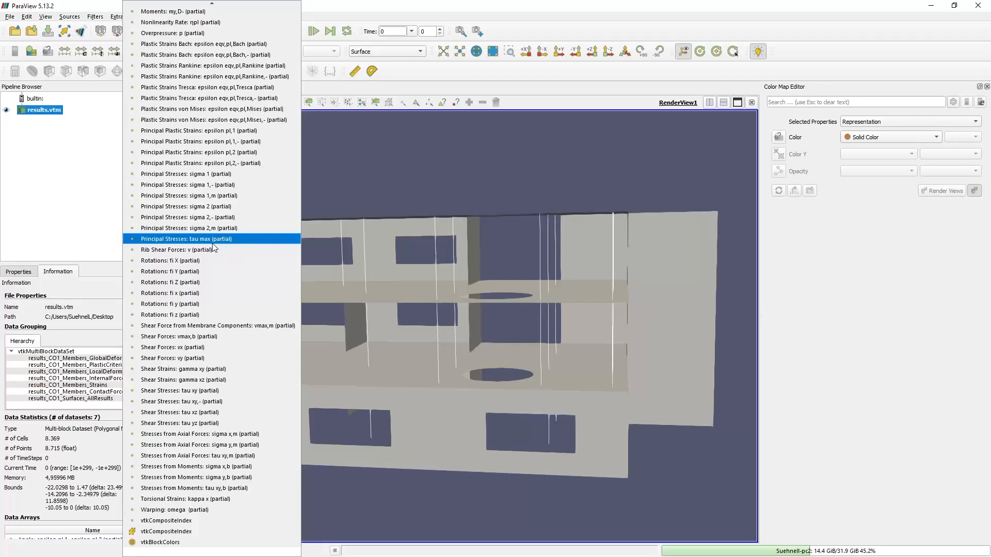
pyautogui.scroll(7, 217, 292)
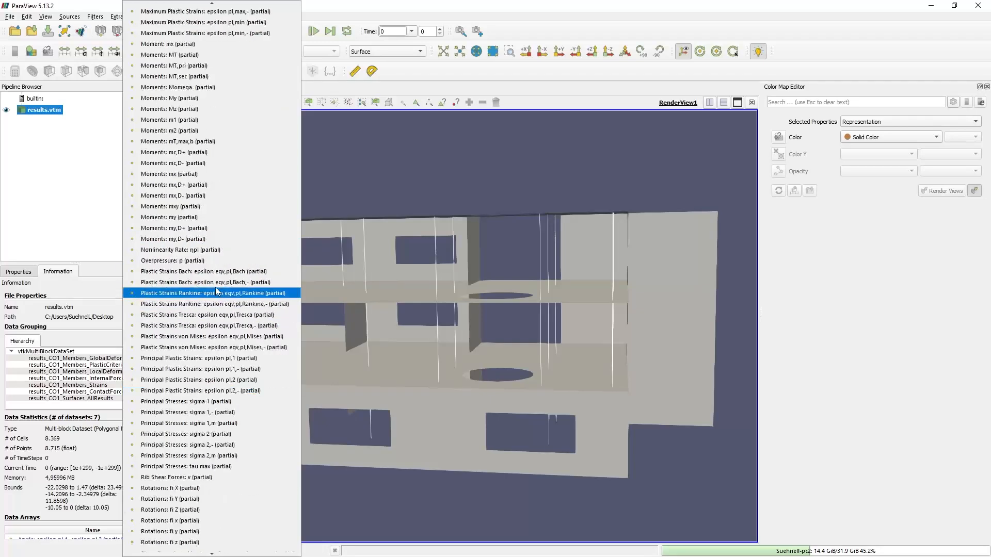
pyautogui.scroll(15, 215, 292)
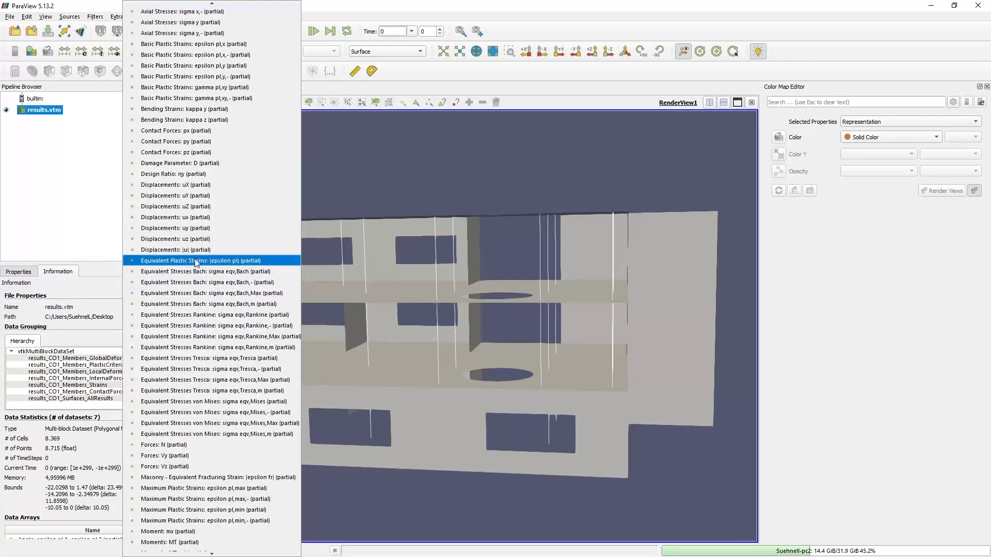
pyautogui.click(194, 249)
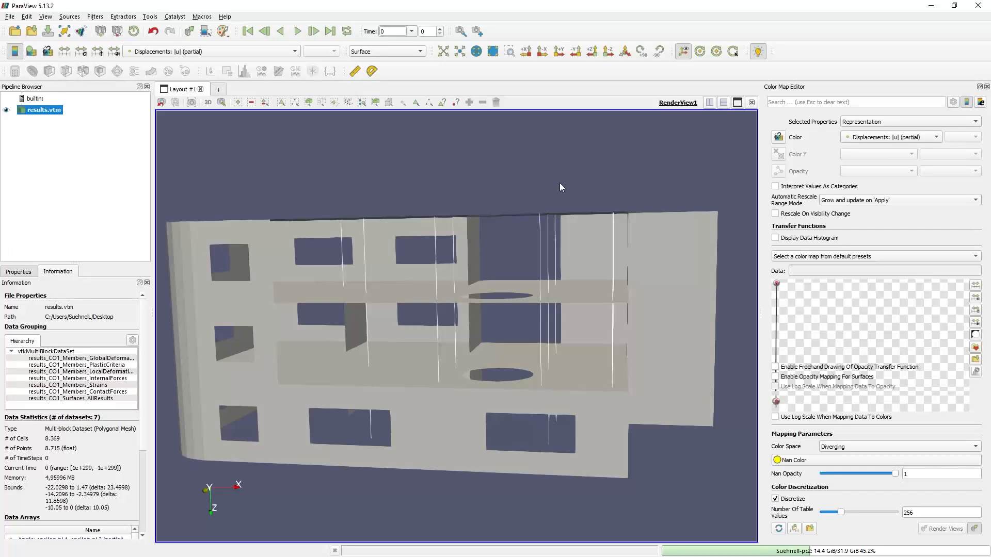
pyautogui.moveTo(607, 200); pyautogui.dragTo(592, 240)
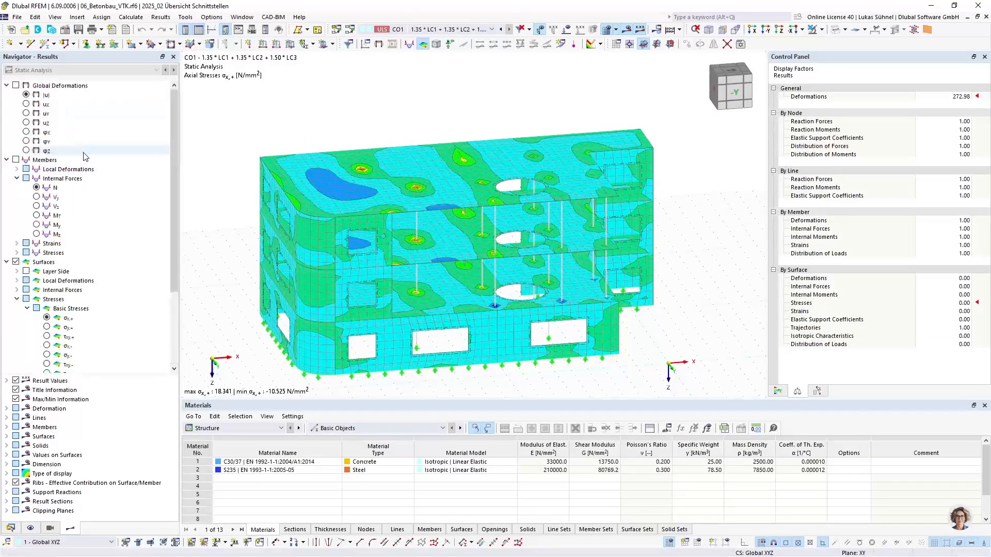
# Switch to RFEM, display the building's global deformations |u| and compare them with the displacement plot in ParaView.
pyautogui.click(26, 95)
pyautogui.keyDown('ctrl'); pyautogui.moveTo(585, 119); pyautogui.dragTo(357, 173, button='middle'); pyautogui.keyUp('ctrl')
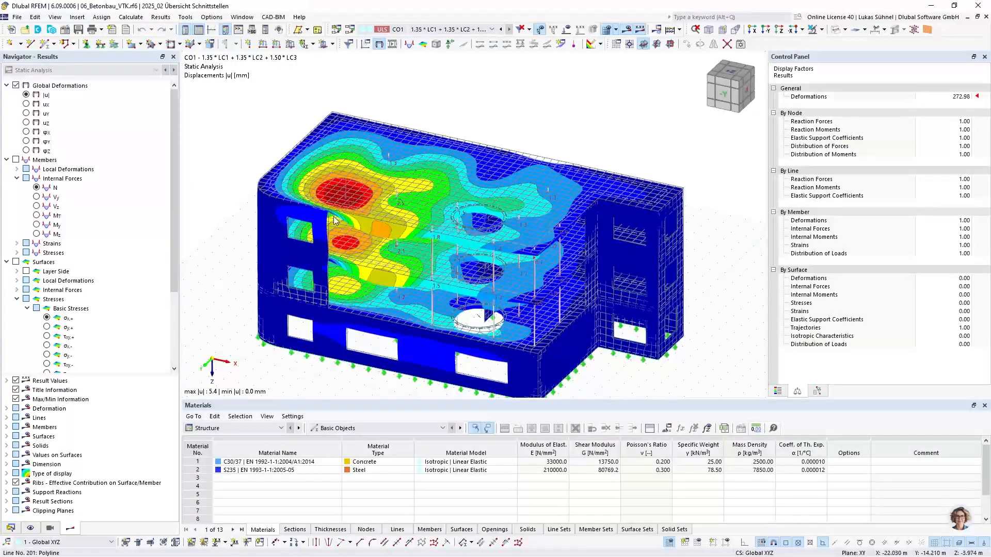
pyautogui.keyDown('ctrl'); pyautogui.moveTo(328, 207); pyautogui.dragTo(362, 214, button='middle'); pyautogui.keyUp('ctrl')
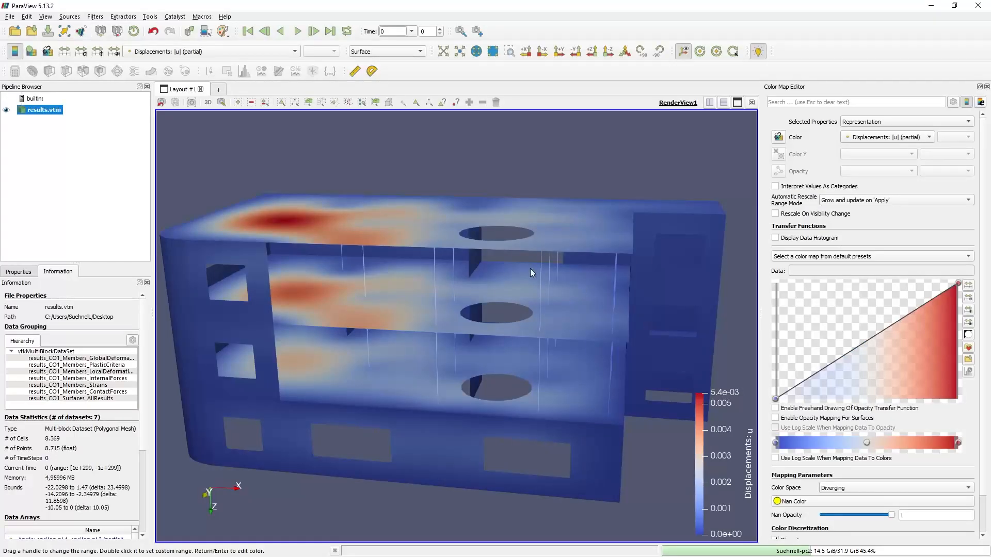
pyautogui.moveTo(324, 228); pyautogui.dragTo(386, 303)
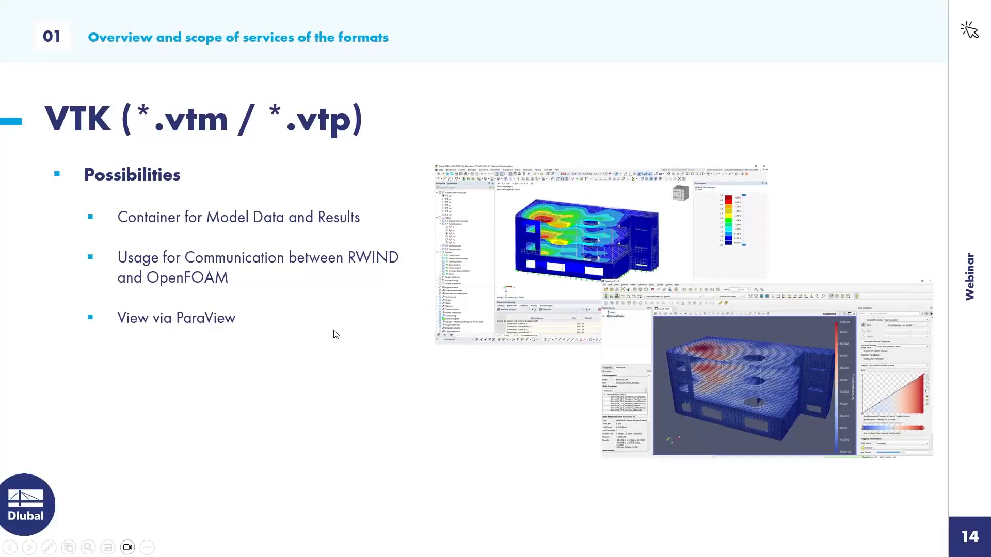
pyautogui.press('Right')
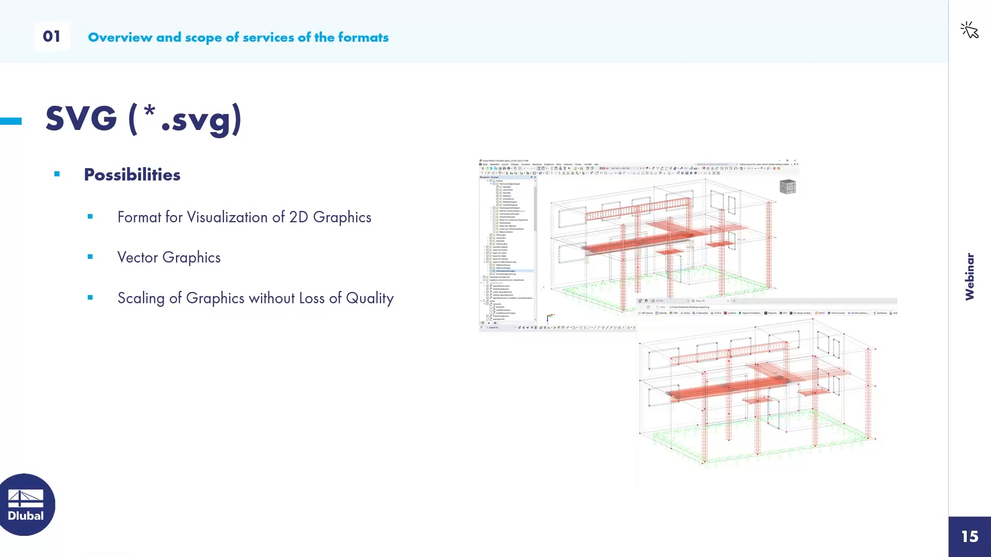
# Switch to RFEM and open the model 07_SVG.rf6 from the 2025_02 Übersicht Schnittstellen folder.
pyautogui.hotkey('alt', 'Tab')
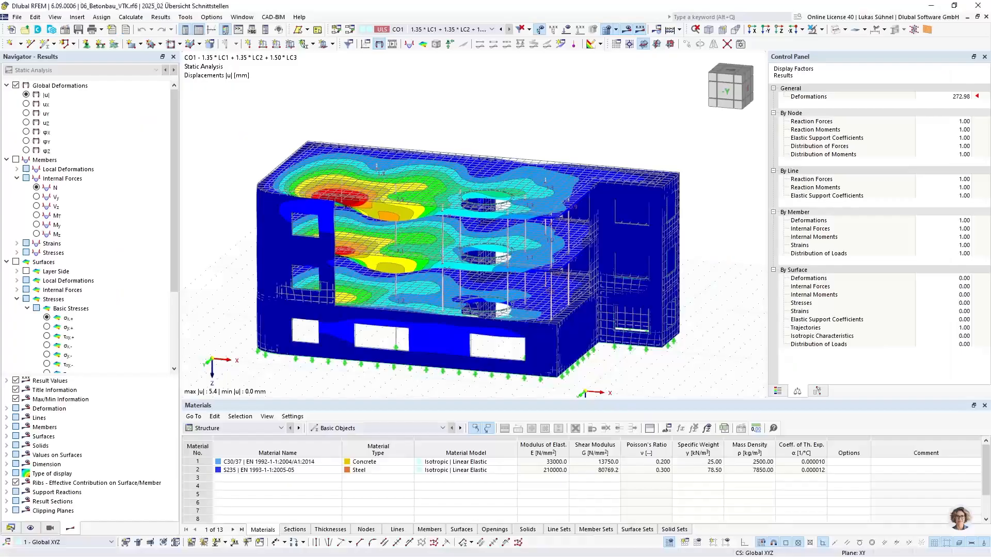
pyautogui.click(14, 18)
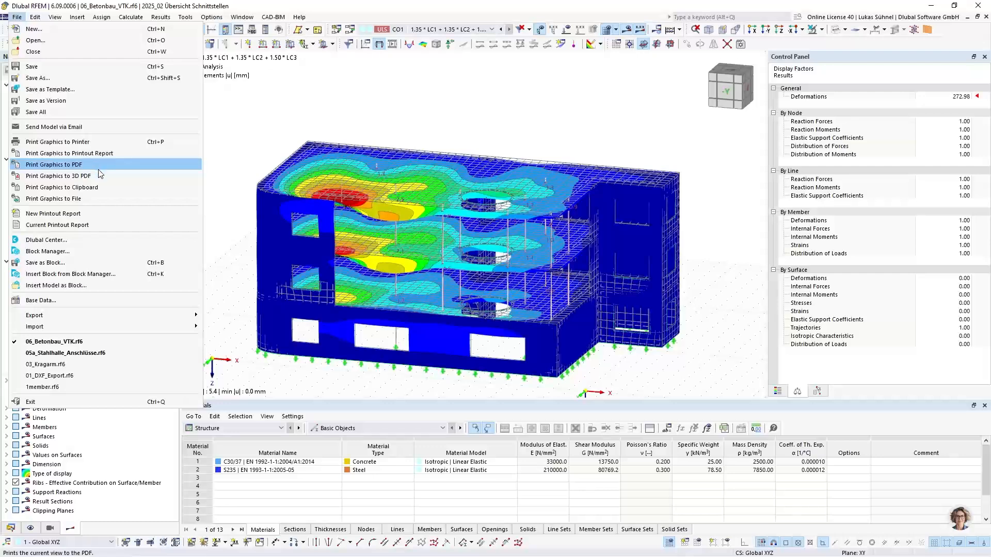
pyautogui.click(48, 37)
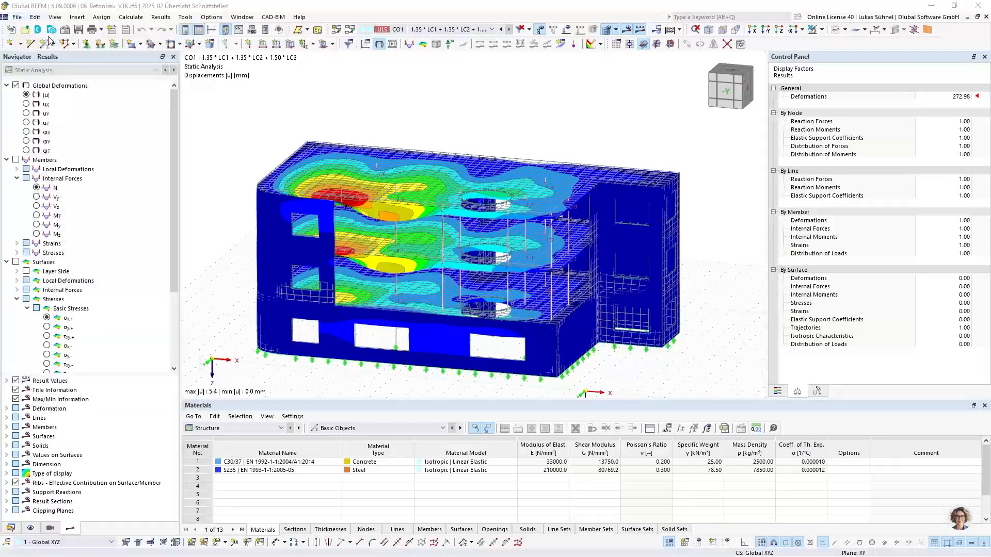
pyautogui.click(359, 287)
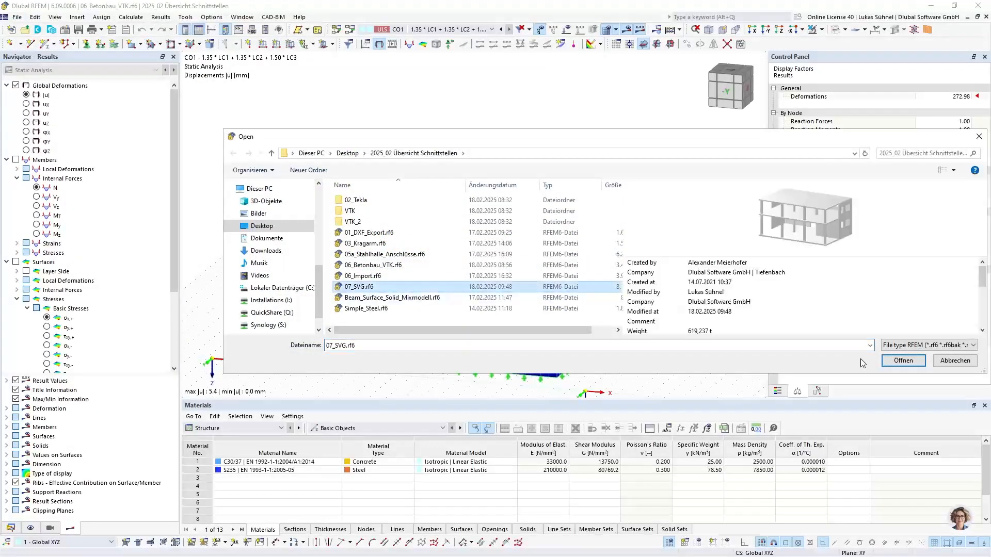
pyautogui.click(903, 361)
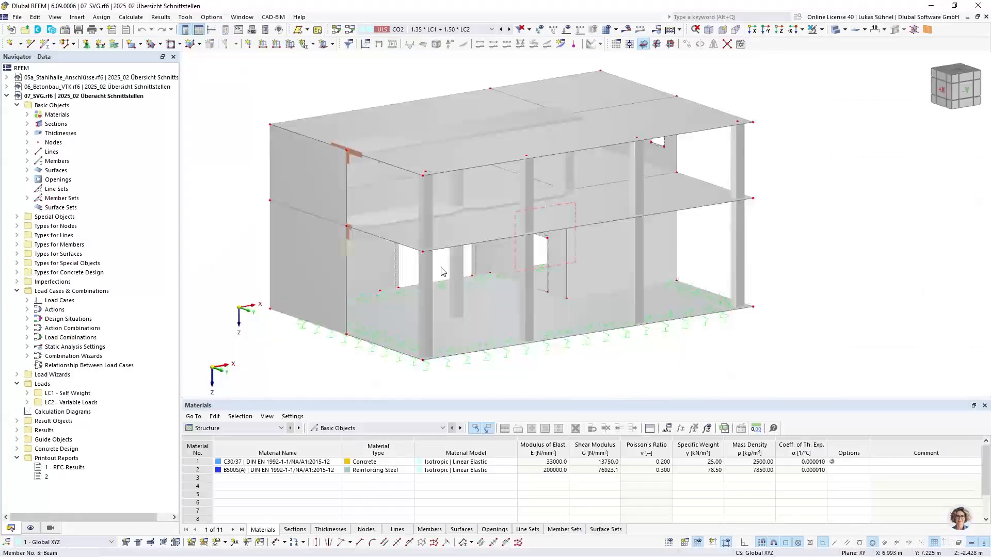
# Display the building as a wireframe and turn on Types for Concrete Design to show the member reinforcement.
pyautogui.click(836, 30)
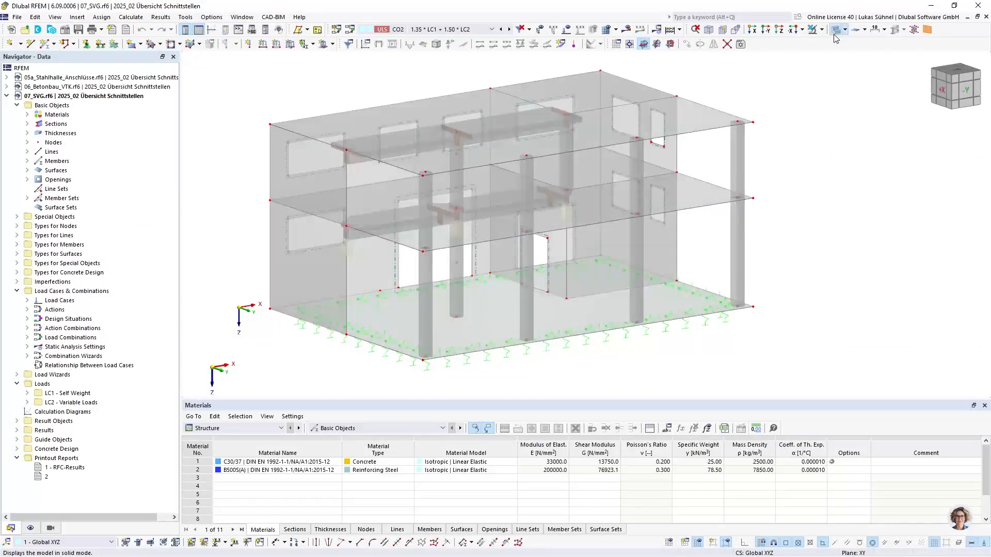
pyautogui.click(30, 528)
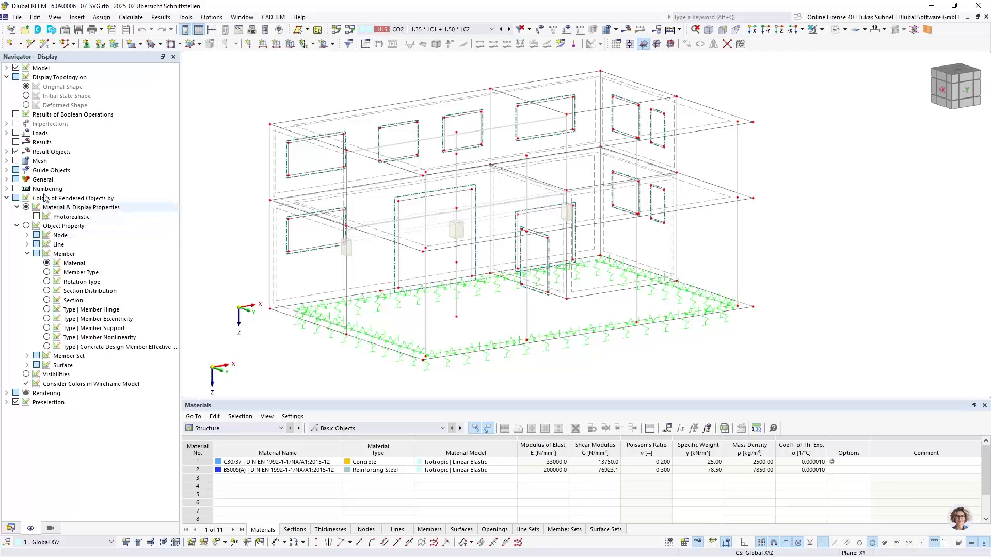
pyautogui.click(6, 68)
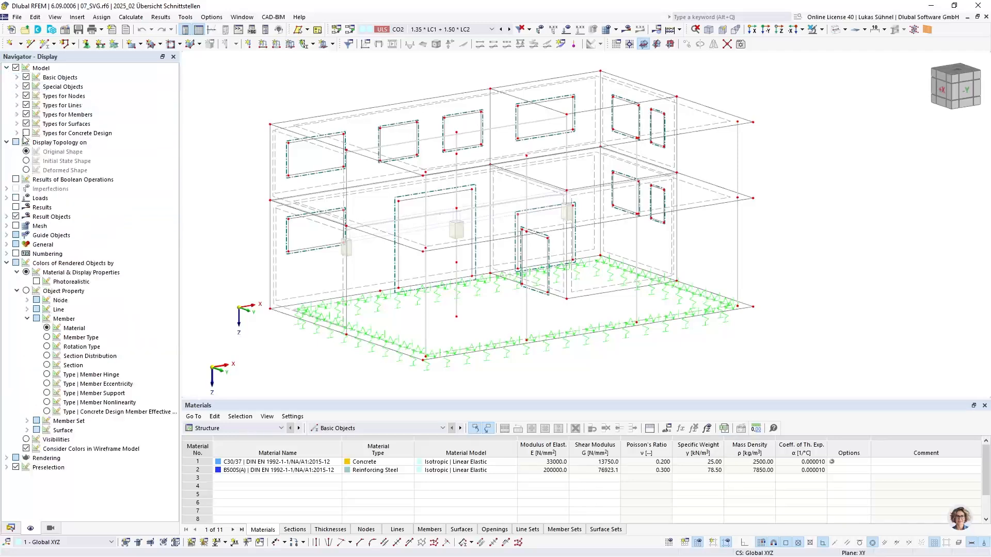
pyautogui.click(26, 133)
pyautogui.click(16, 133)
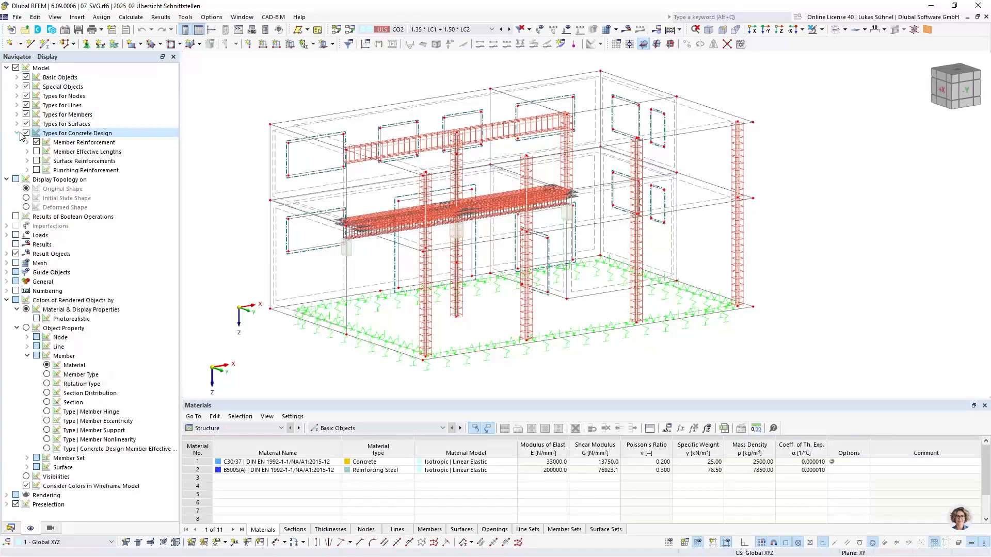
pyautogui.keyDown('ctrl'); pyautogui.moveTo(287, 237); pyautogui.dragTo(337, 257, button='middle'); pyautogui.keyUp('ctrl')
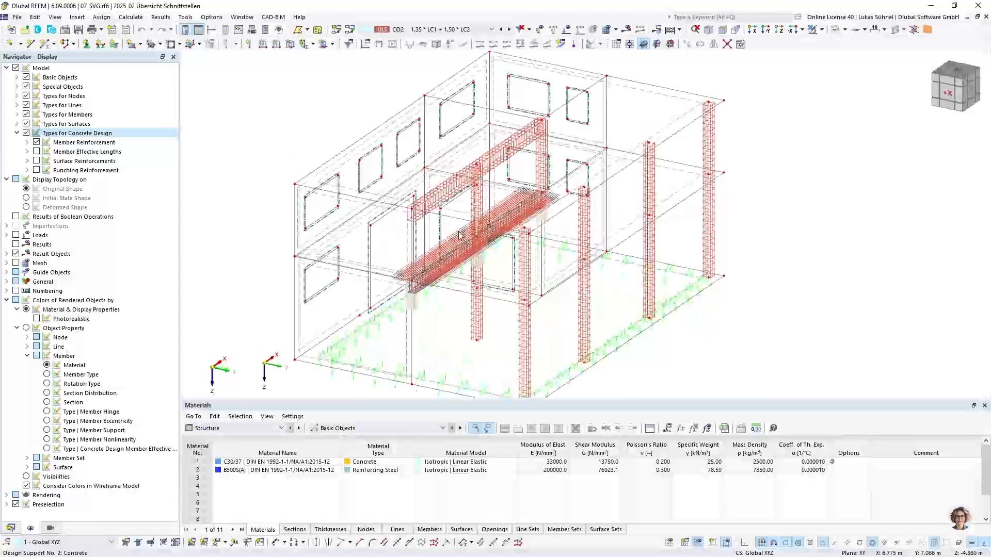
pyautogui.scroll(1, 449, 308)
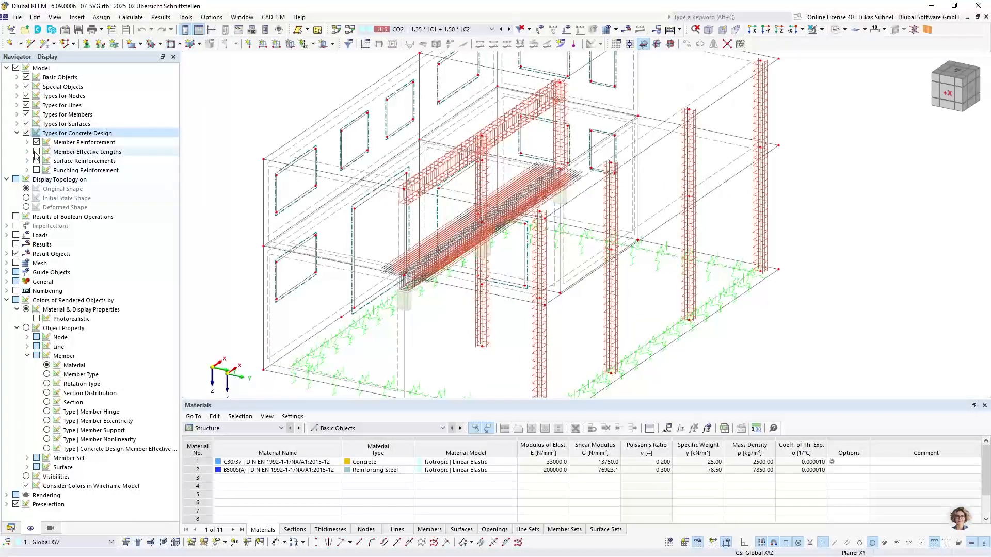
# Show the surface reinforcements in the building briefly and hide them again.
pyautogui.click(36, 162)
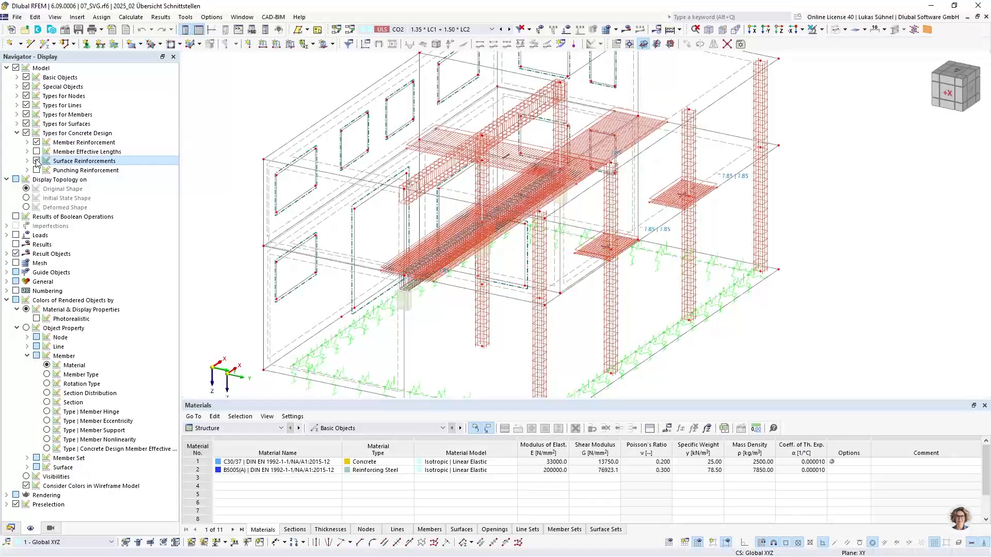
pyautogui.click(36, 161)
pyautogui.keyDown('ctrl'); pyautogui.moveTo(526, 207); pyautogui.dragTo(468, 287, button='middle'); pyautogui.keyUp('ctrl')
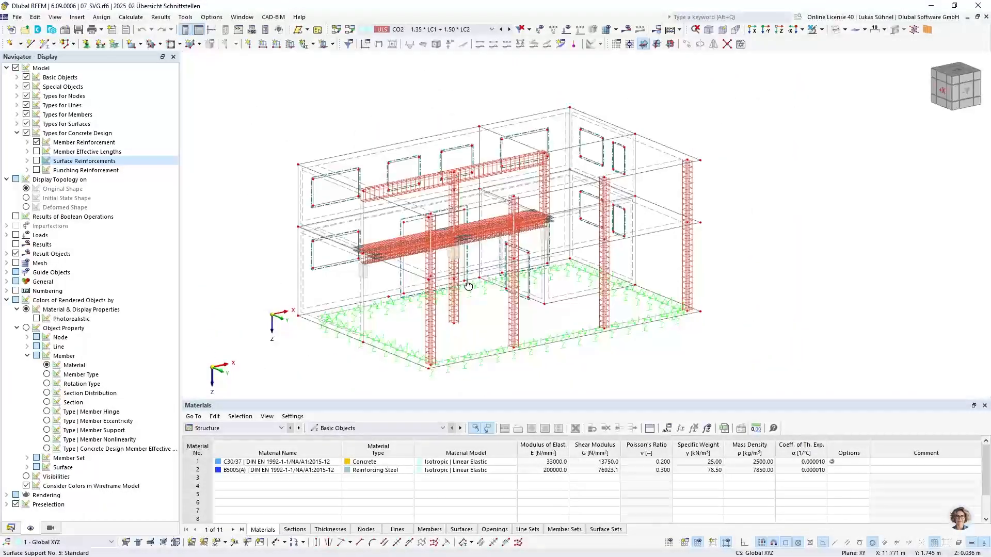
# Show the longitudinal reinforcement descriptions on -z (top) and +z (bottom) for the members.
pyautogui.click(27, 142)
pyautogui.click(37, 152)
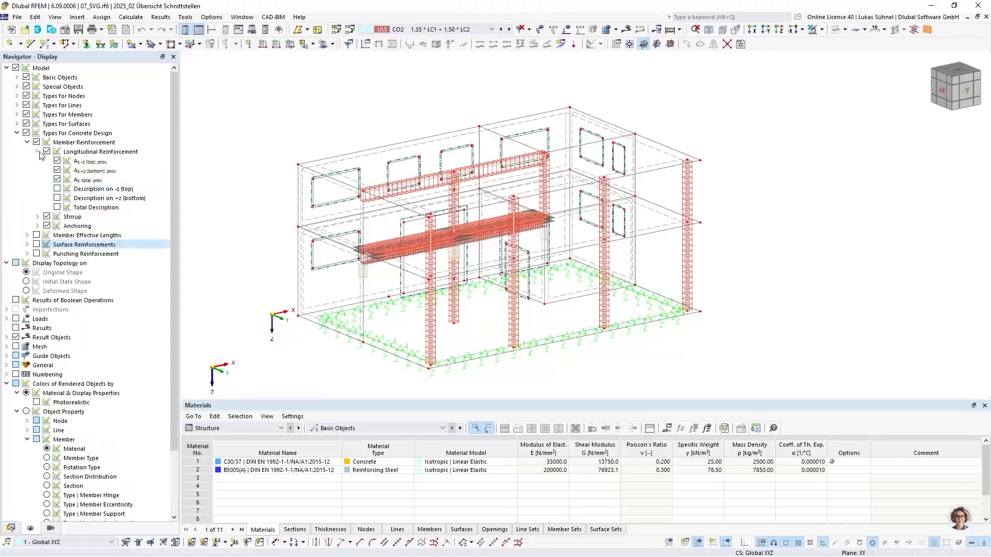
pyautogui.scroll(6, 603, 182)
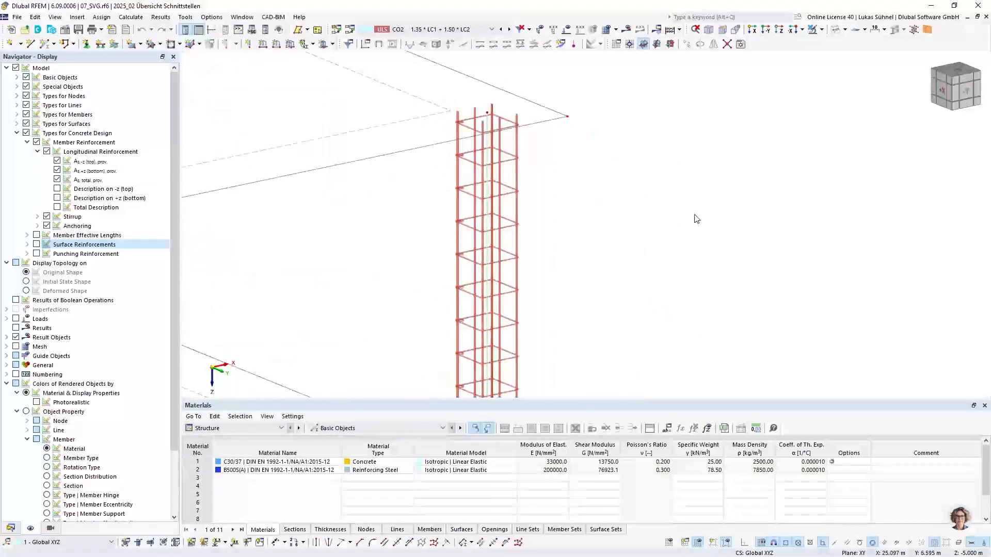
pyautogui.scroll(-2, 603, 182)
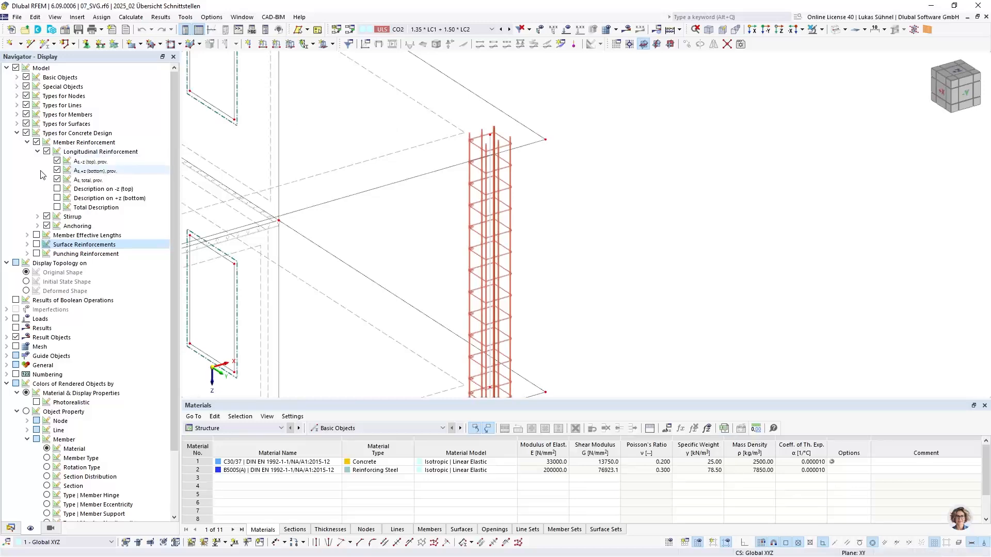
pyautogui.click(57, 189)
pyautogui.click(57, 198)
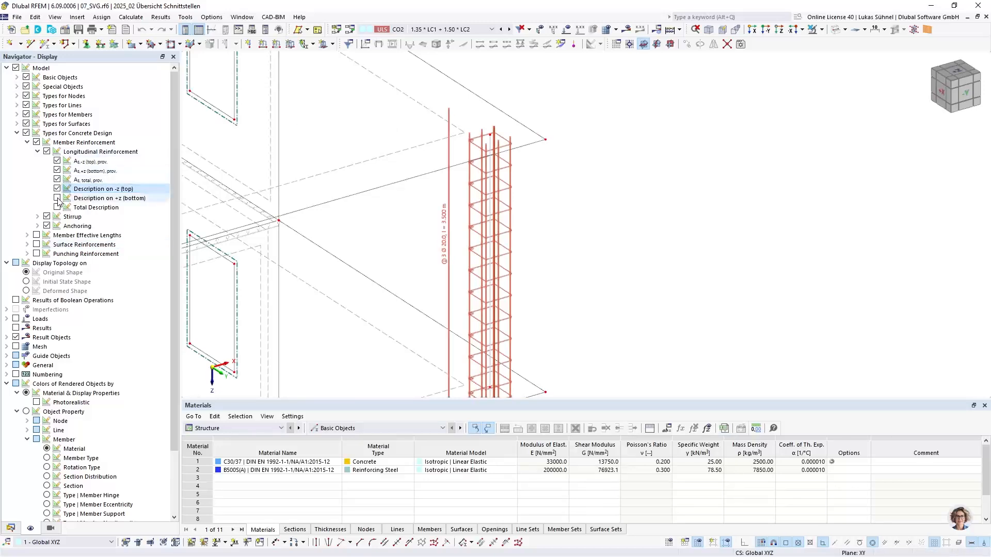
pyautogui.moveTo(394, 266); pyautogui.dragTo(354, 219, button='middle')
# Show the stirrup descriptions and examine the reinforcement labels on the columns and beams.
pyautogui.click(37, 217)
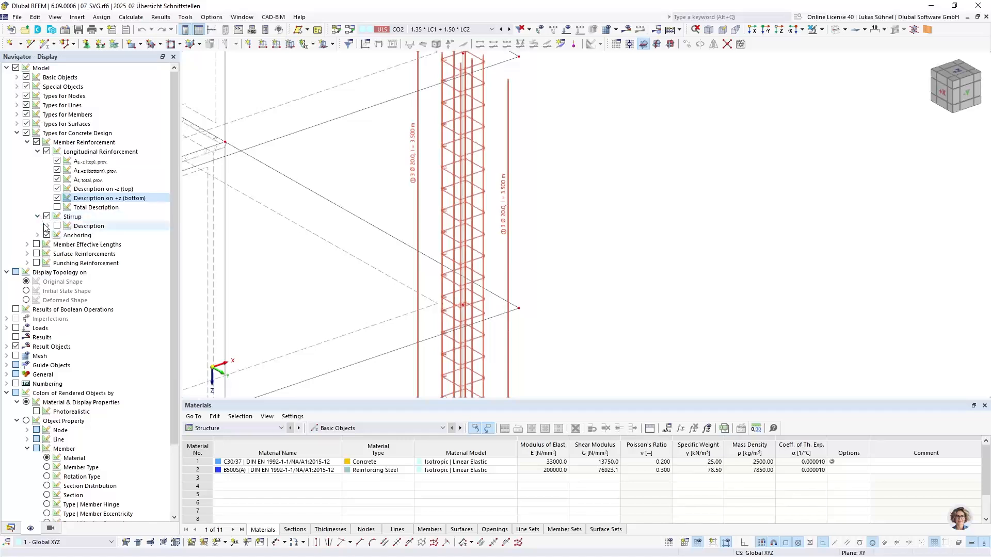
pyautogui.click(47, 227)
pyautogui.click(58, 226)
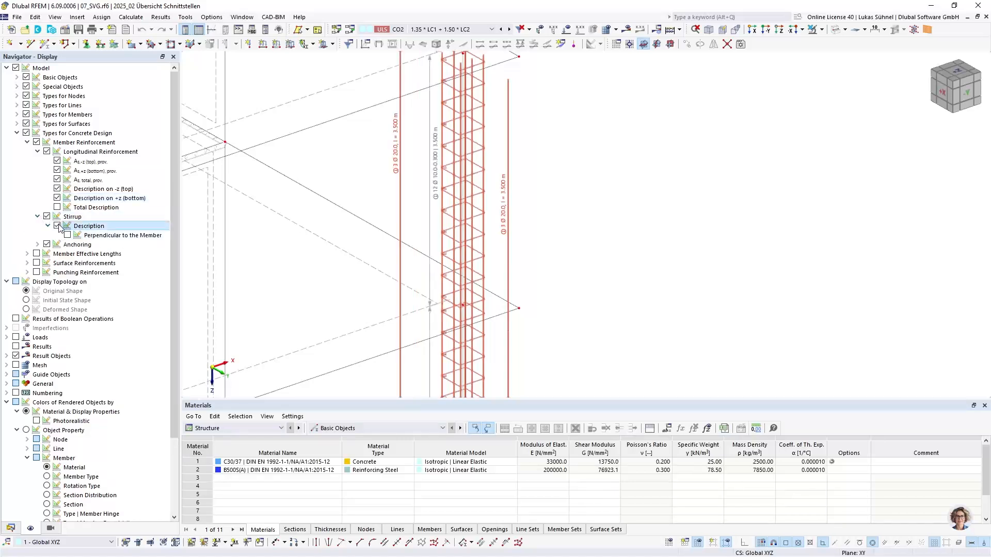
pyautogui.moveTo(320, 235); pyautogui.dragTo(338, 268, button='middle')
pyautogui.scroll(3, 455, 239)
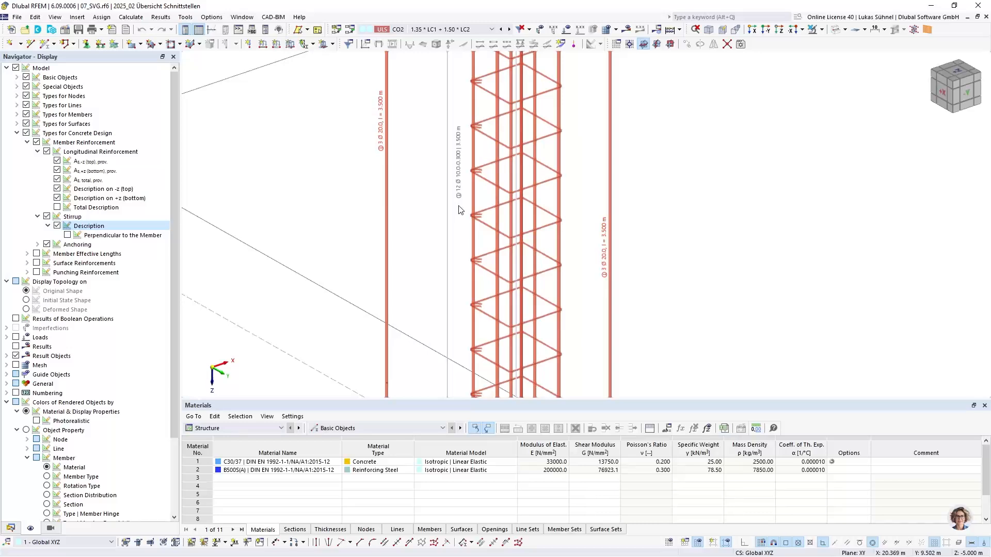
pyautogui.scroll(-2, 466, 268)
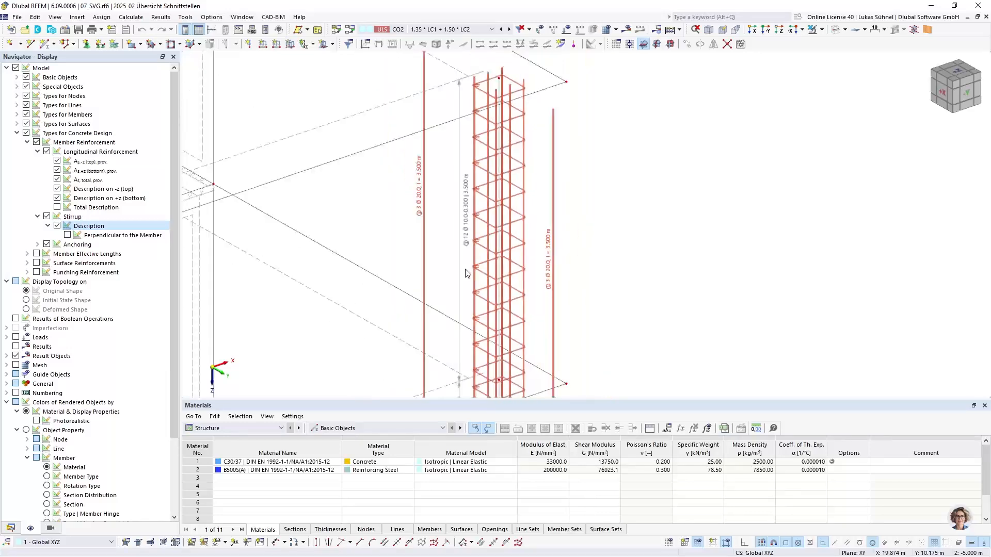
pyautogui.scroll(-5, 466, 268)
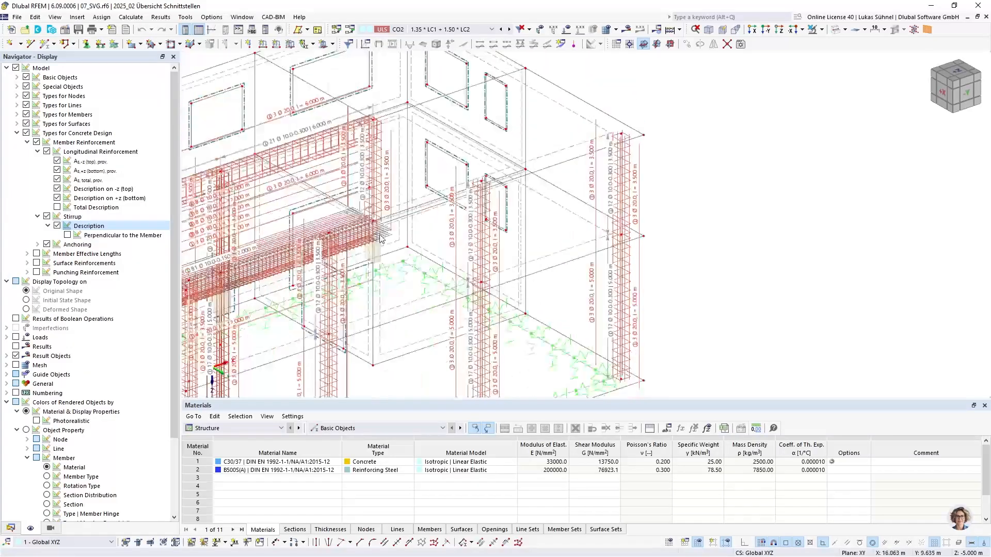
pyautogui.moveTo(427, 192); pyautogui.dragTo(568, 153, button='middle')
# Hide the stirrup descriptions and the top and bottom longitudinal reinforcement descriptions.
pyautogui.click(56, 225)
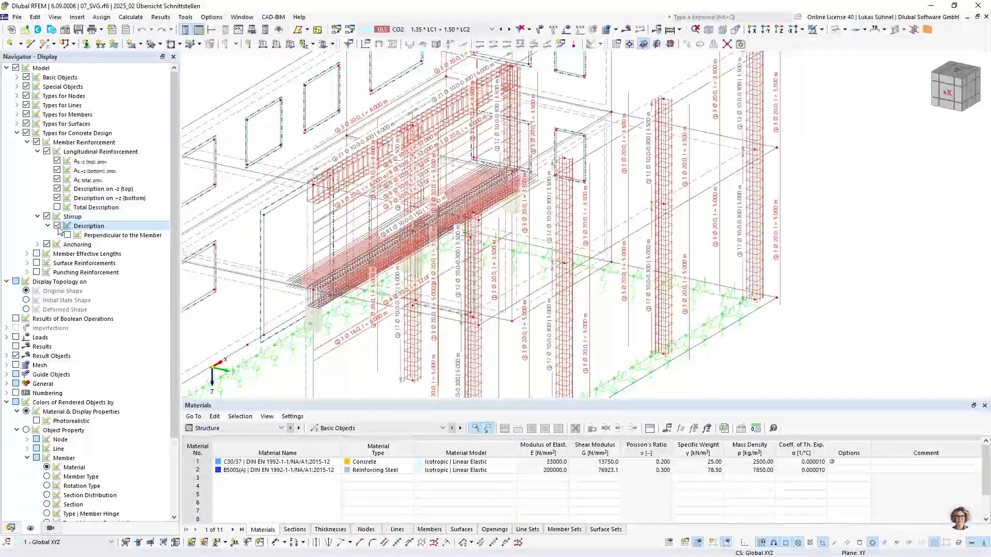
pyautogui.click(57, 188)
pyautogui.scroll(-5, 406, 250)
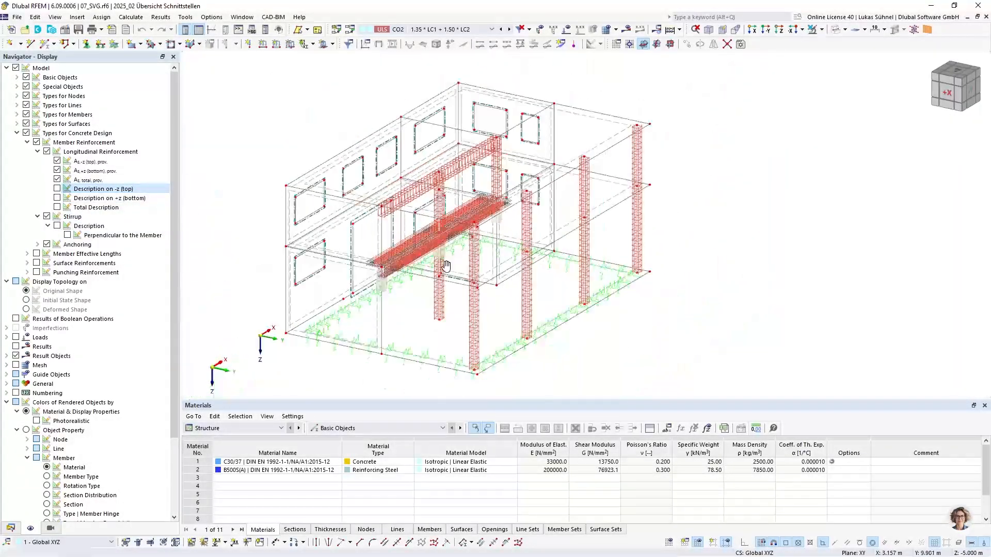
# Export the angled wireframe view of the building with its reinforcement to SVG as 07_SVG.svg on the Desktop.
pyautogui.keyDown('ctrl'); pyautogui.moveTo(406, 250); pyautogui.dragTo(390, 282, button='middle'); pyautogui.keyUp('ctrl')
pyautogui.scroll(1, 408, 264)
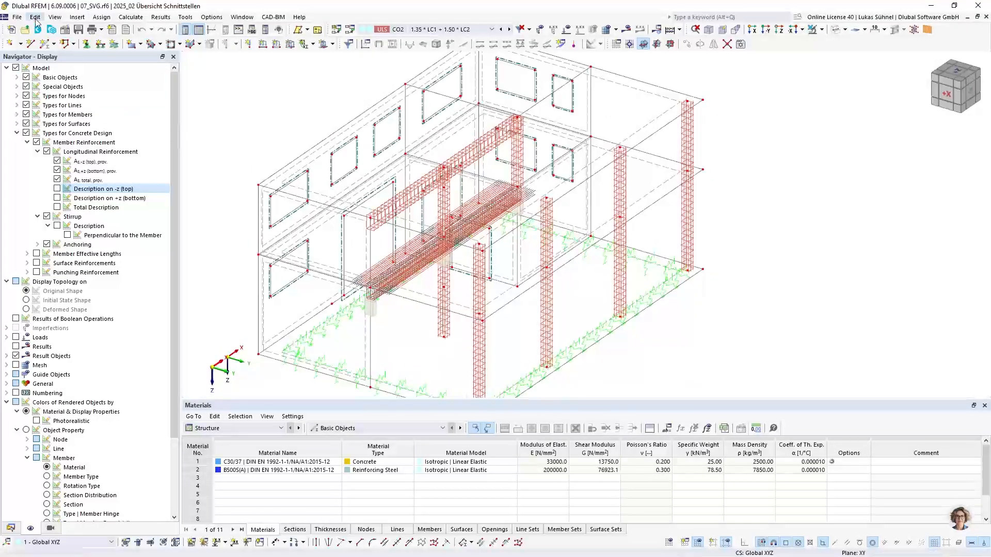
pyautogui.click(18, 17)
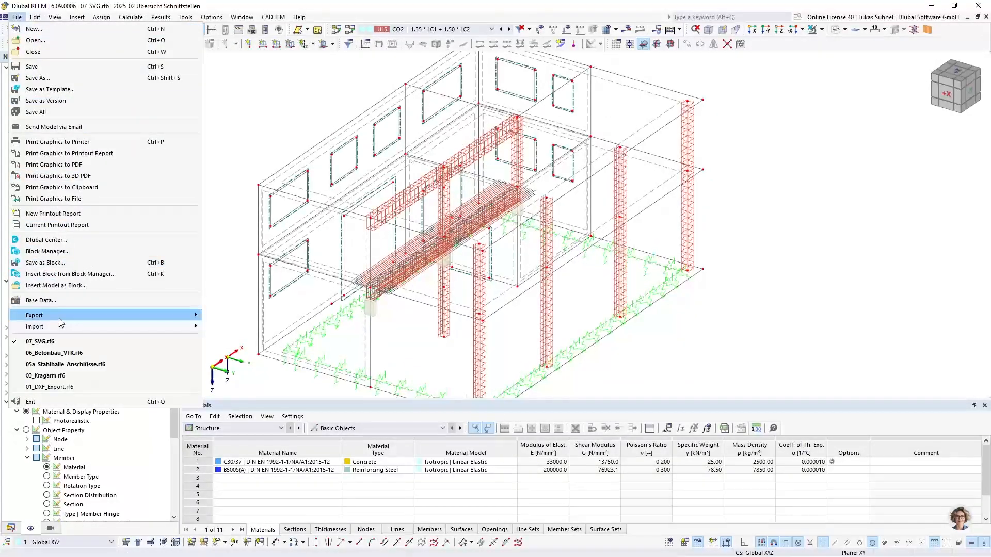
pyautogui.moveTo(60, 319)
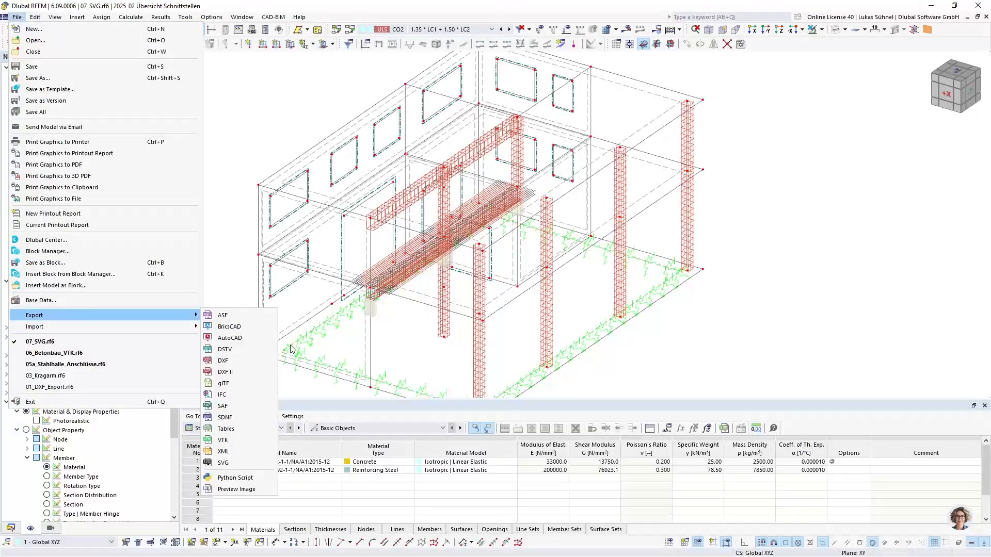
pyautogui.click(229, 463)
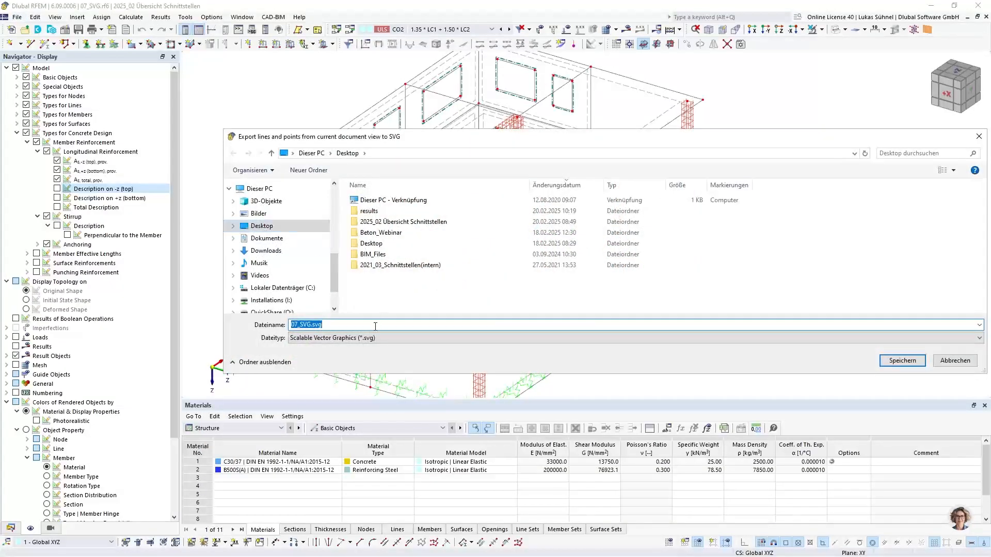
pyautogui.click(898, 363)
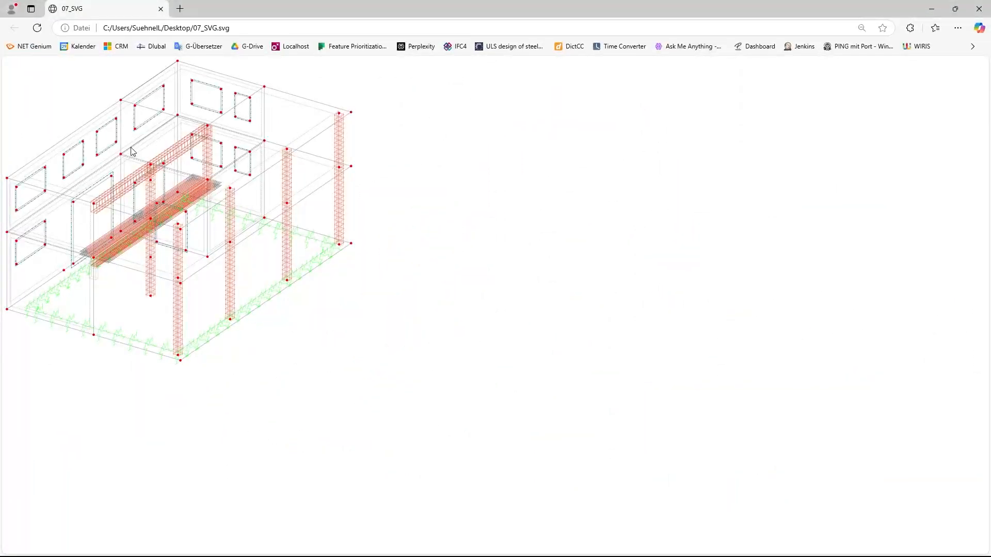
# Switch to the browser showing 07_SVG.svg and hide the Favorites button from its toolbar.
pyautogui.rightClick(80, 45)
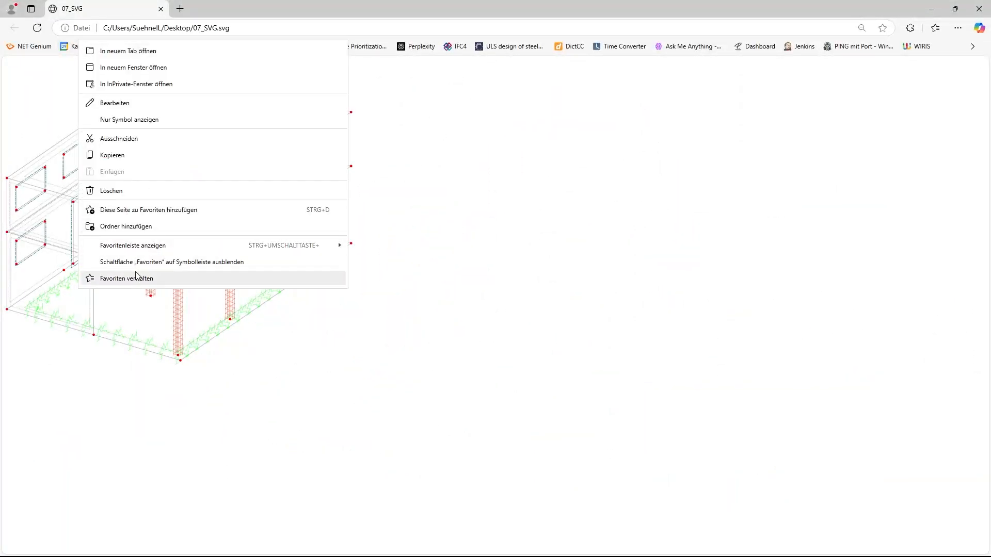
pyautogui.moveTo(158, 252)
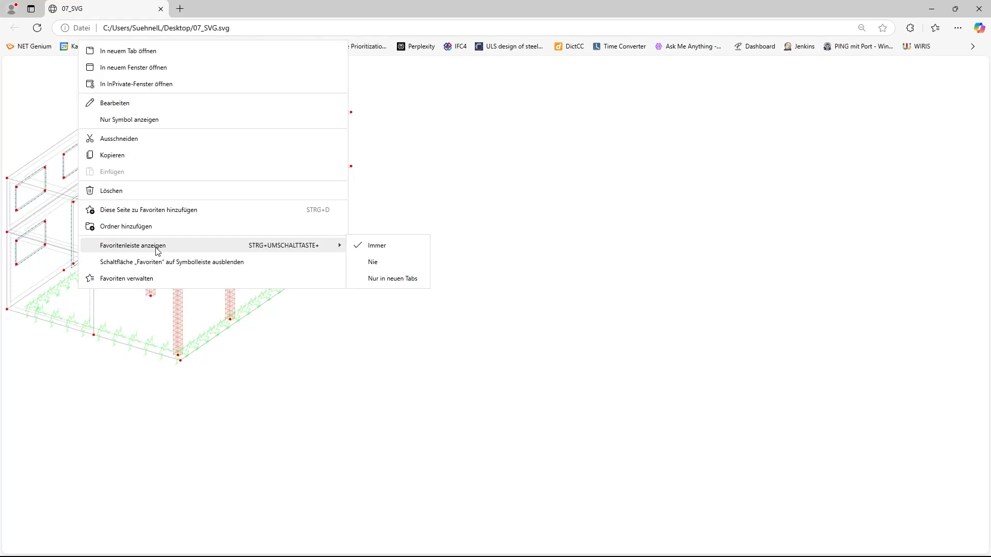
pyautogui.click(172, 268)
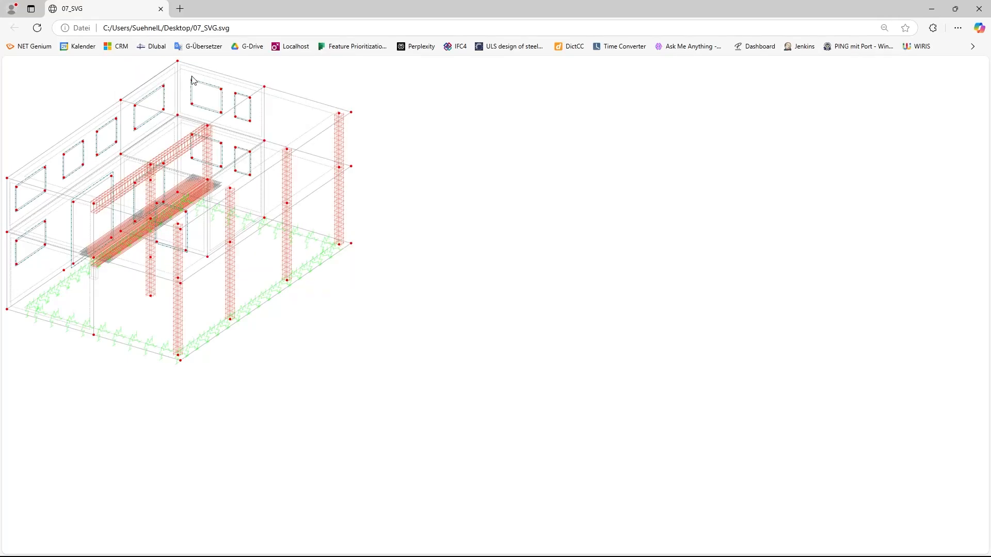
# Examine the exported SVG drawing's line quality at higher magnification, close the browser and return to the model in RFEM.
pyautogui.keyDown('ctrl'); pyautogui.scroll(2, 124, 213); pyautogui.keyUp('ctrl')
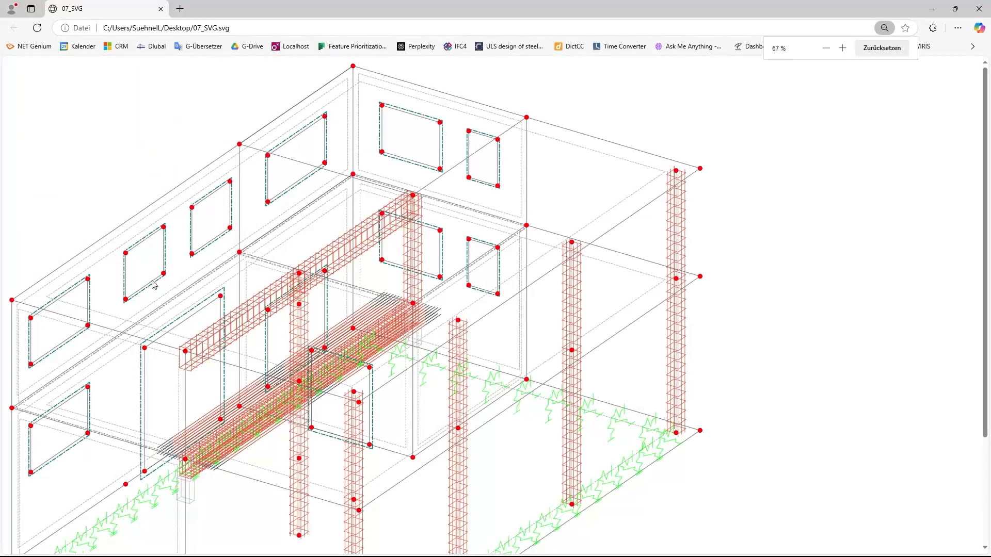
pyautogui.keyDown('ctrl'); pyautogui.scroll(1, 155, 299); pyautogui.keyUp('ctrl')
pyautogui.keyDown('ctrl'); pyautogui.scroll(5, 491, 359); pyautogui.keyUp('ctrl')
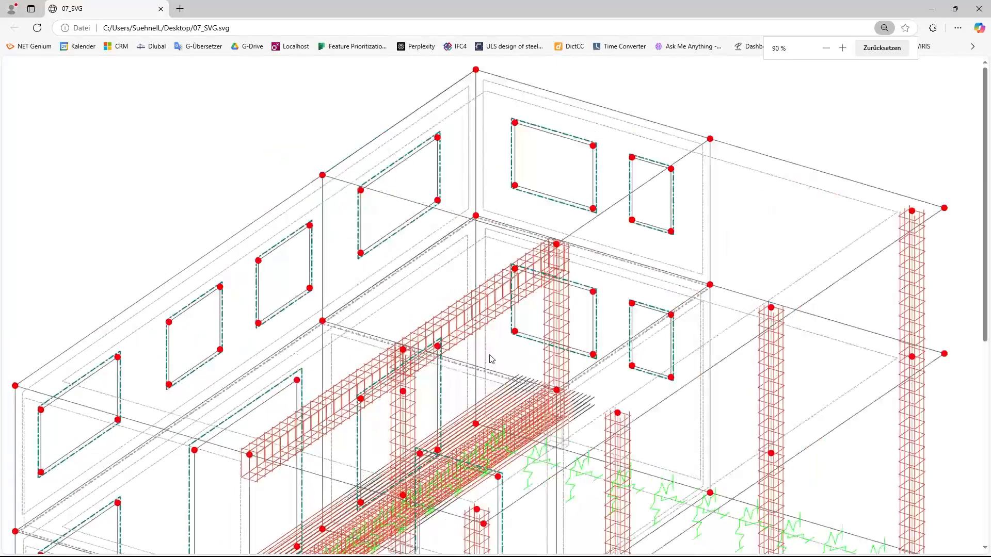
pyautogui.keyDown('ctrl'); pyautogui.scroll(3, 654, 394); pyautogui.keyUp('ctrl')
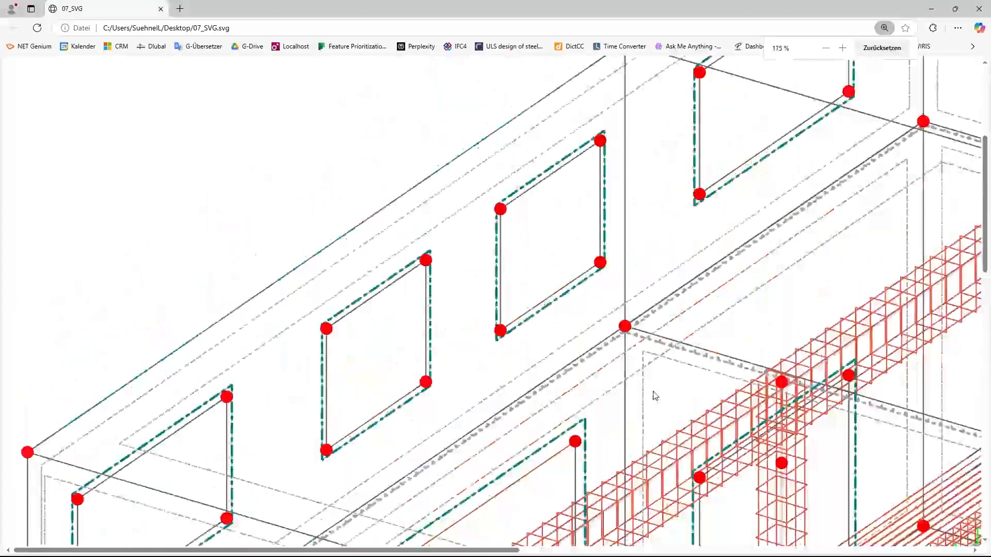
pyautogui.keyDown('ctrl'); pyautogui.scroll(-10, 497, 316); pyautogui.keyUp('ctrl')
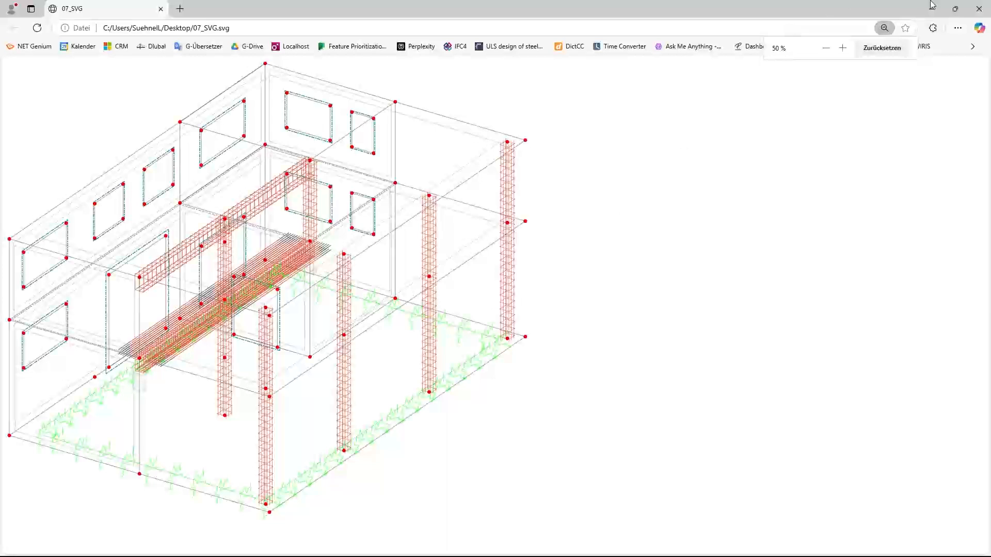
pyautogui.click(980, 9)
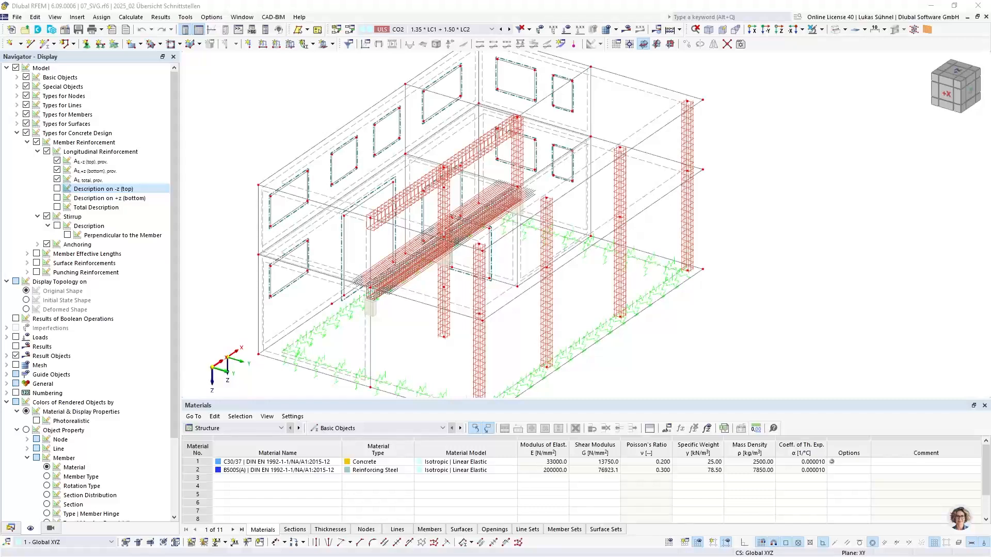
pyautogui.scroll(-2, 548, 254)
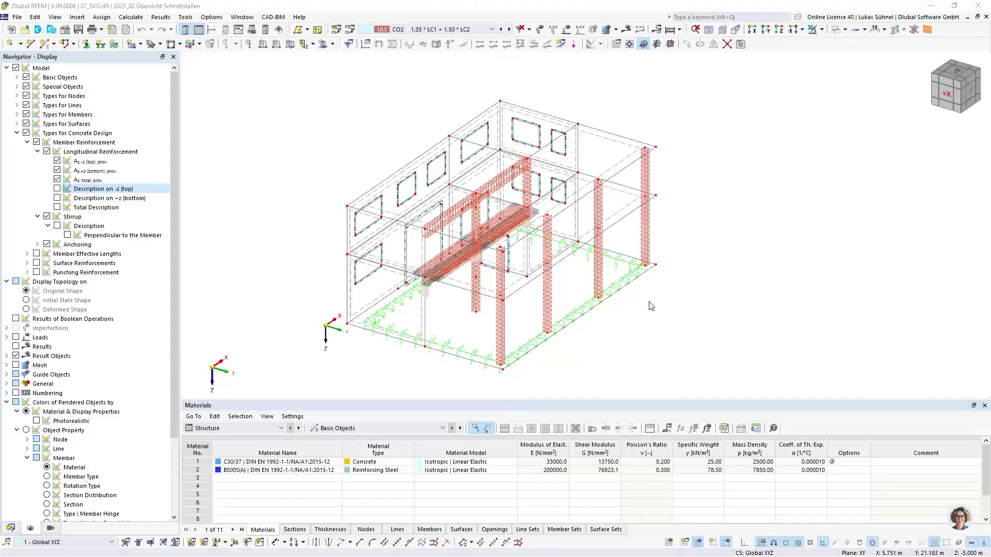